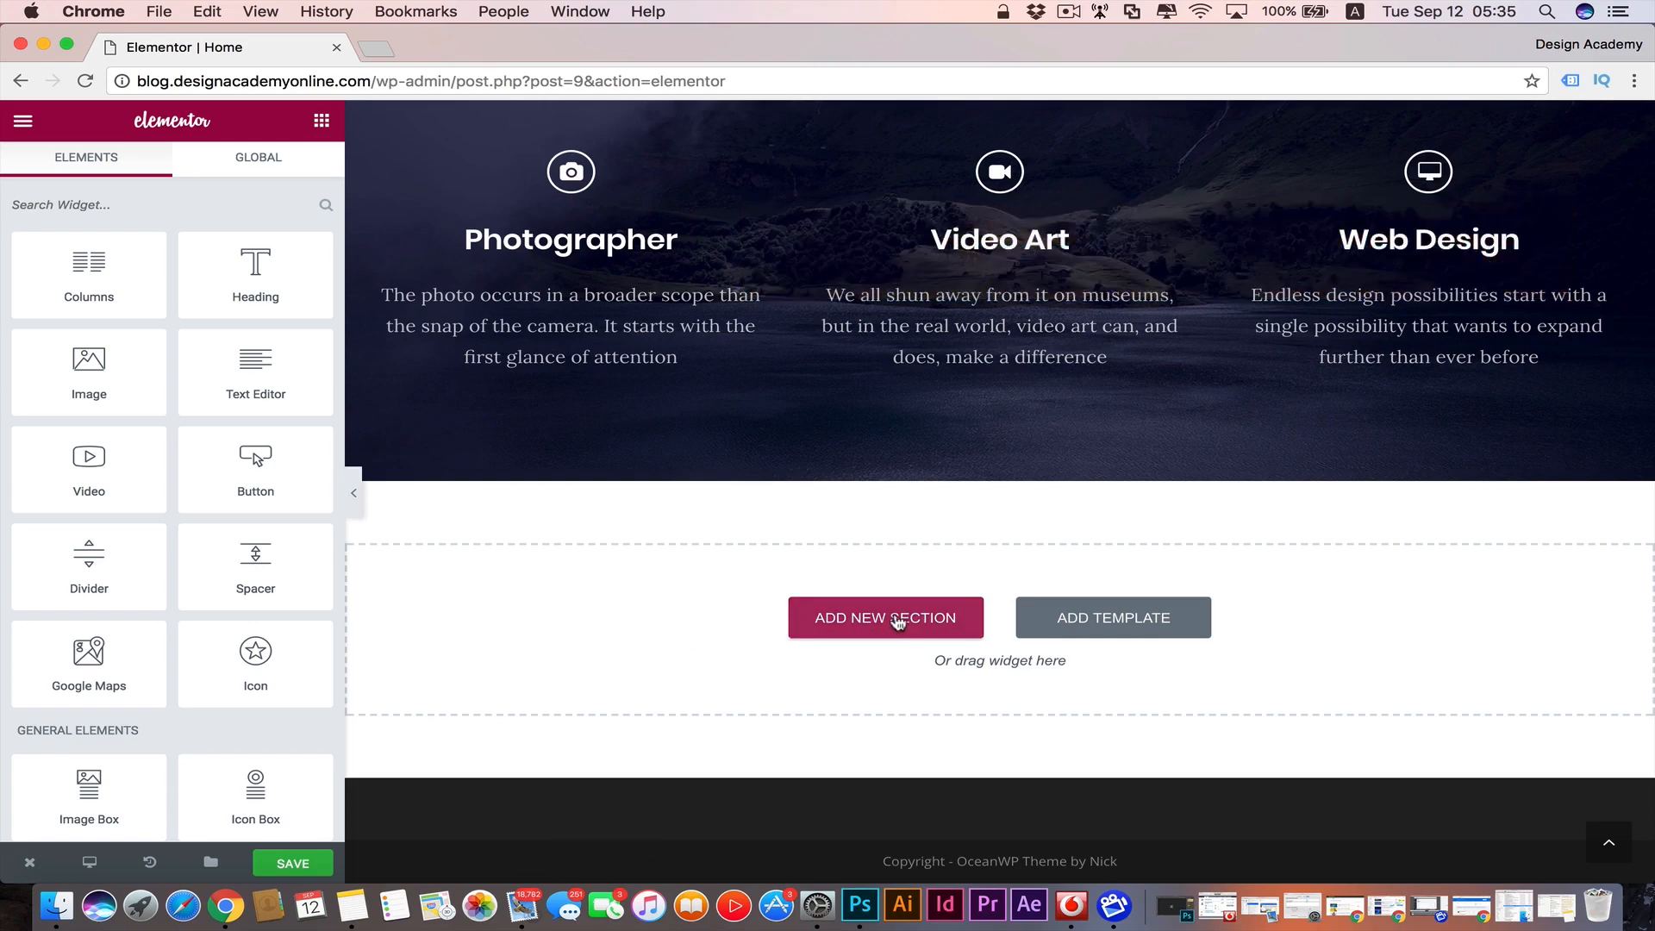
# - Add a new section with two equal columns below the services section and place an Image widget in its first column
pyautogui.click(896, 619)
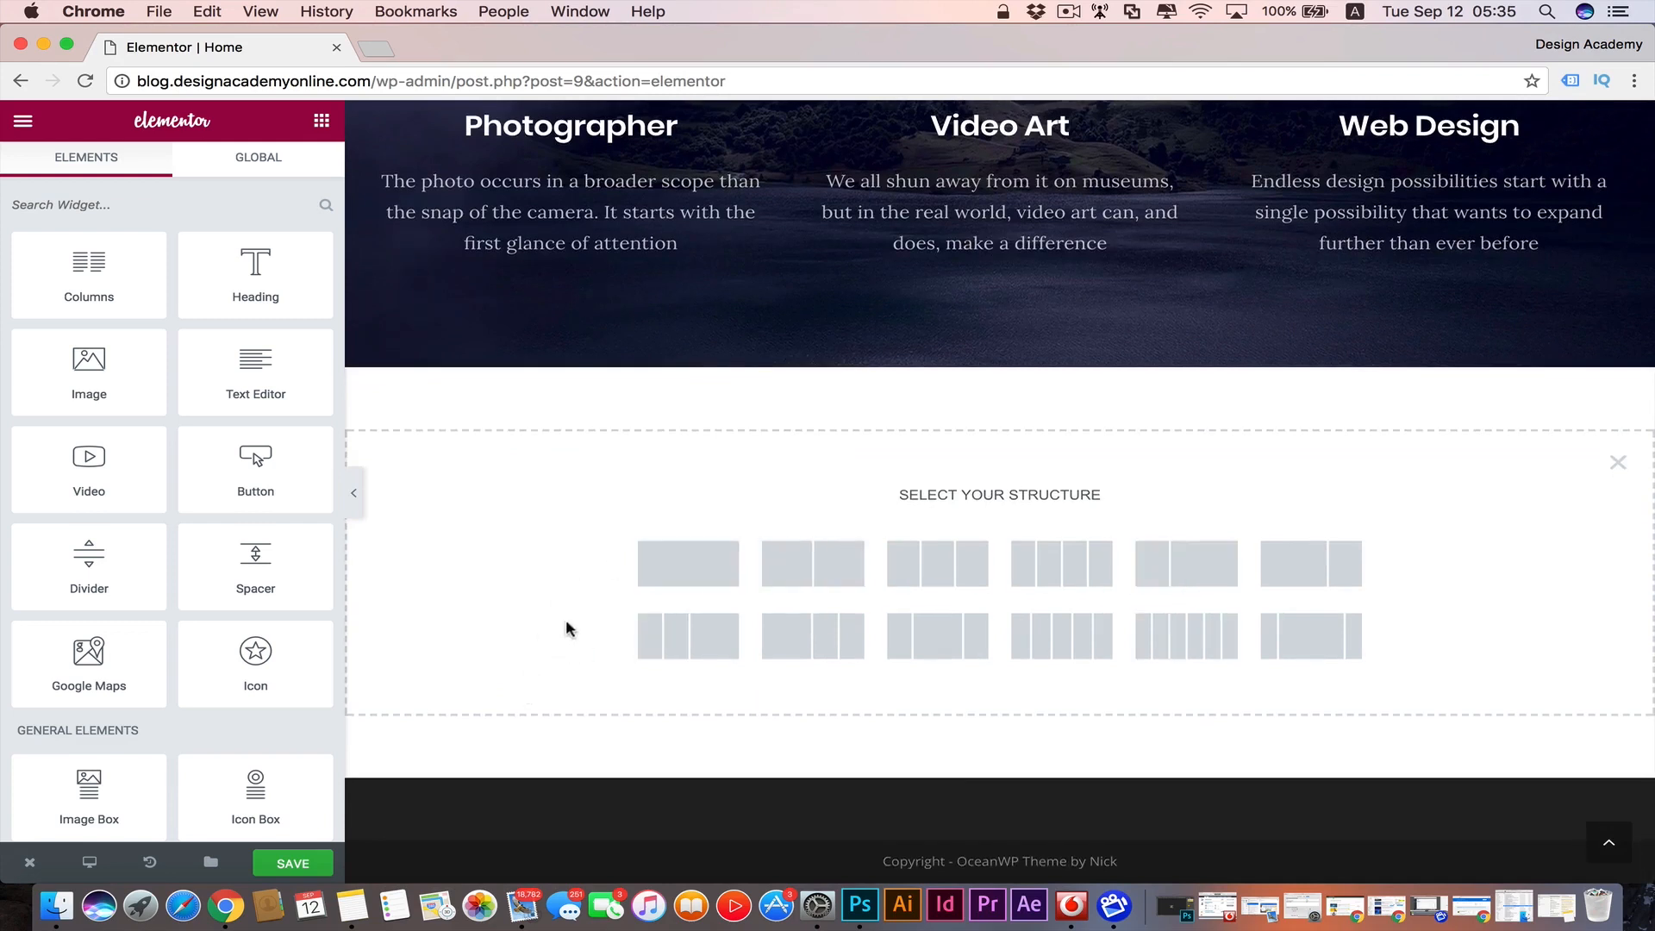
pyautogui.click(853, 576)
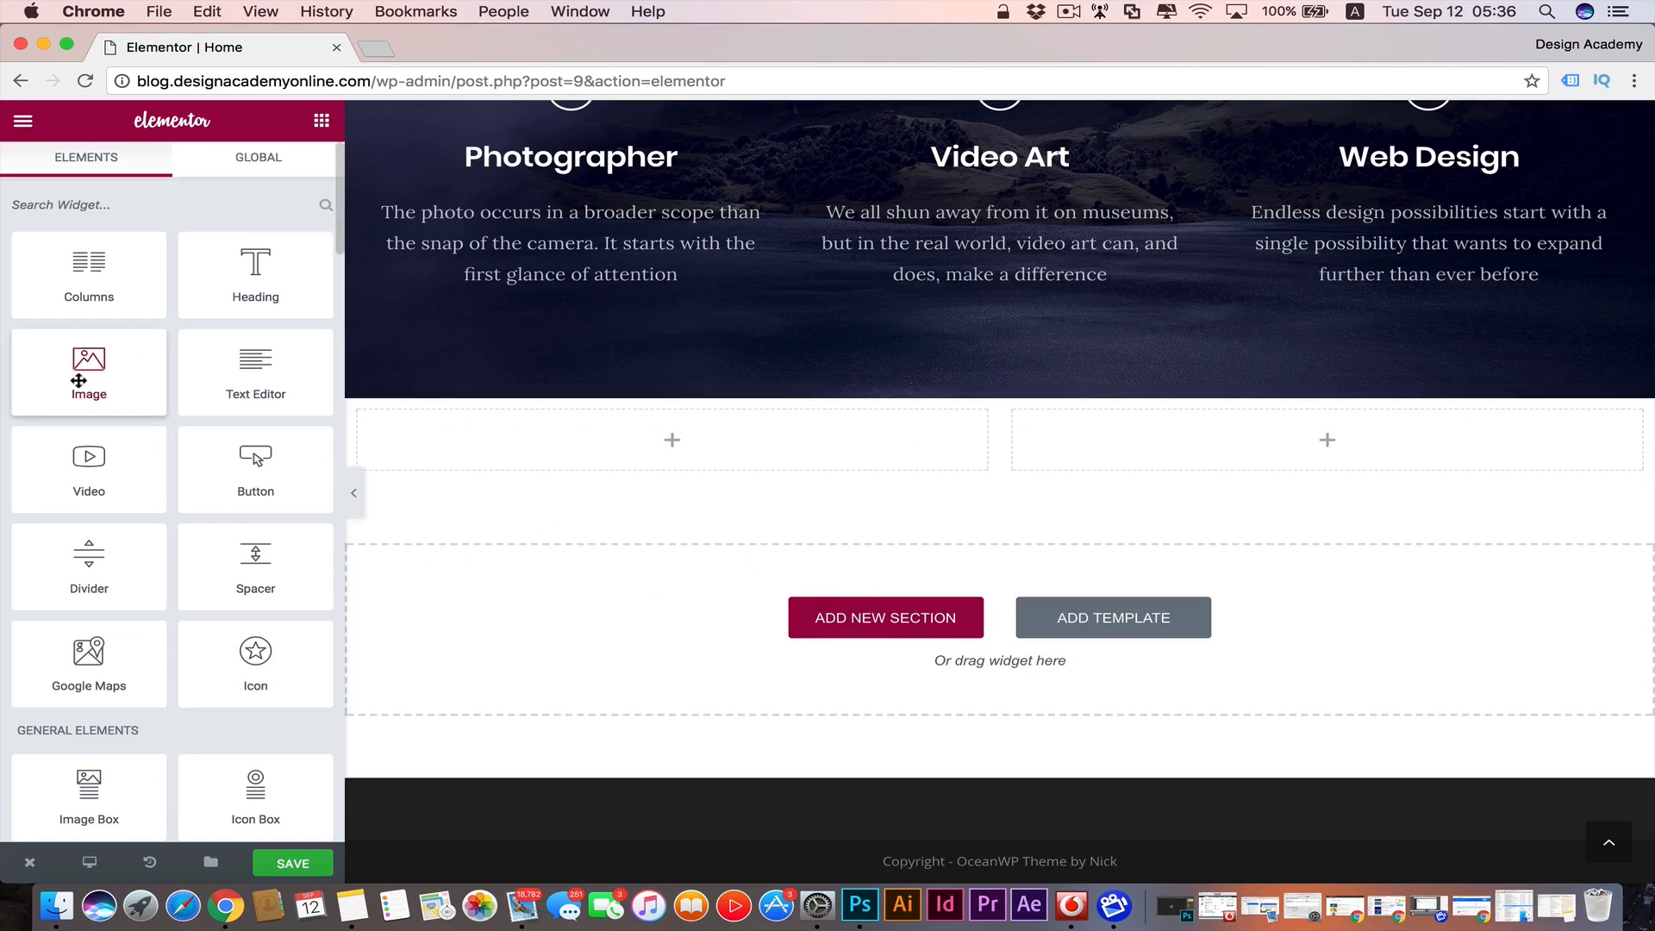
pyautogui.moveTo(79, 381); pyautogui.dragTo(820, 456)
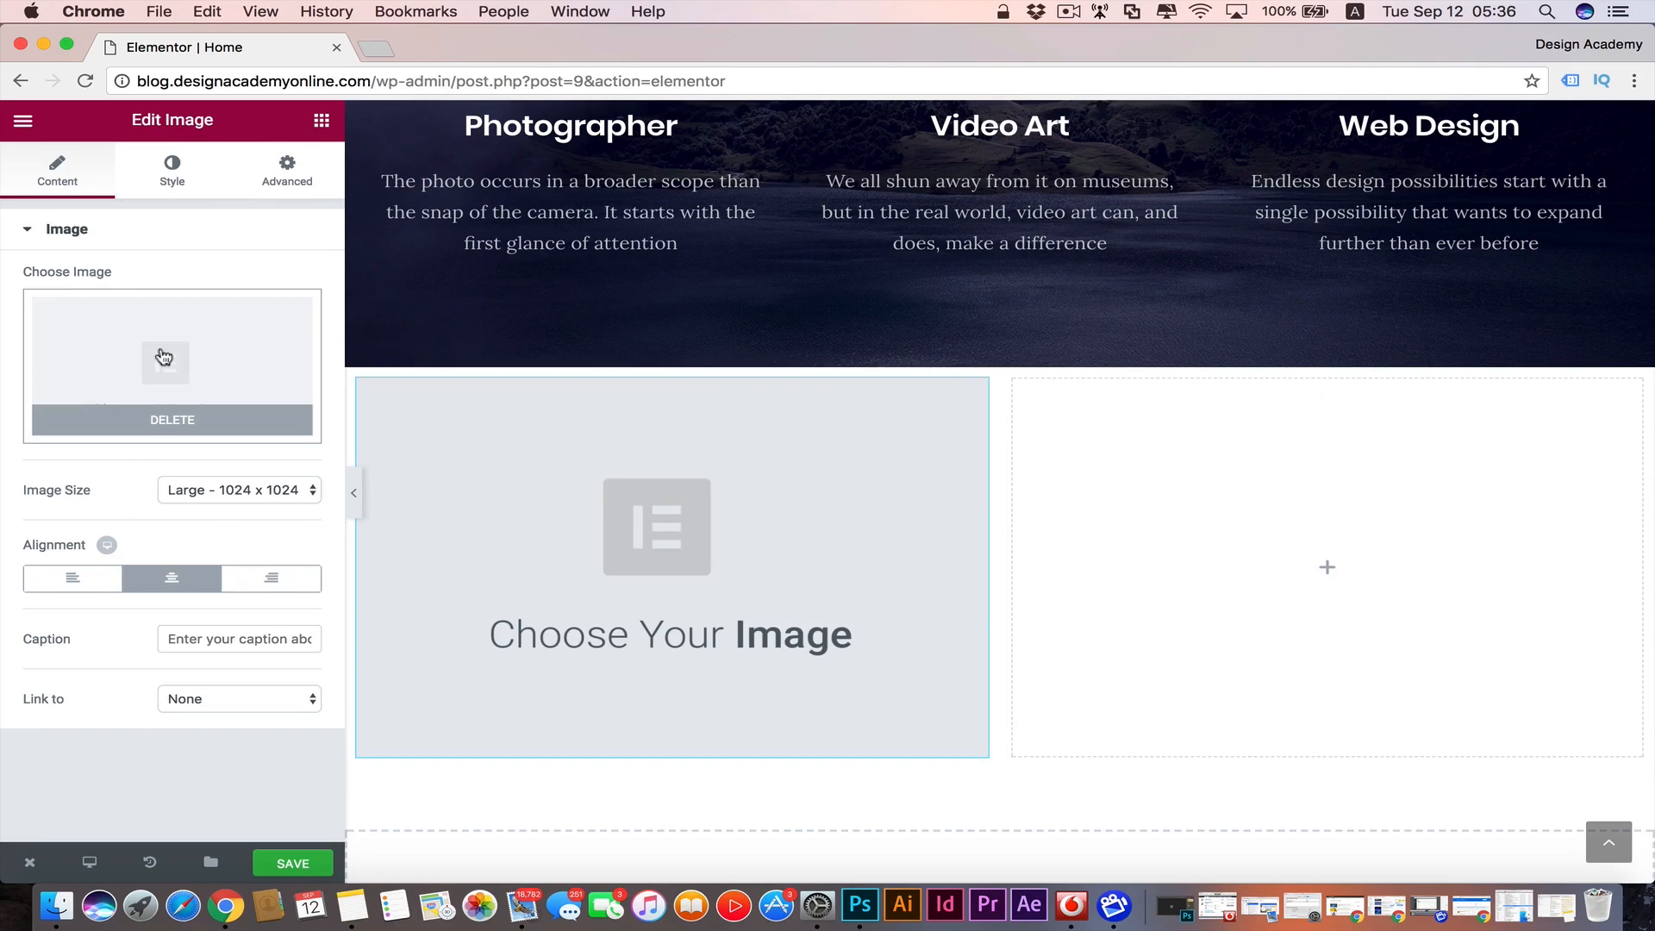
# - Set the Image widget's picture to the ocean wave photo bg2.jpg from the Media Library
pyautogui.click(164, 357)
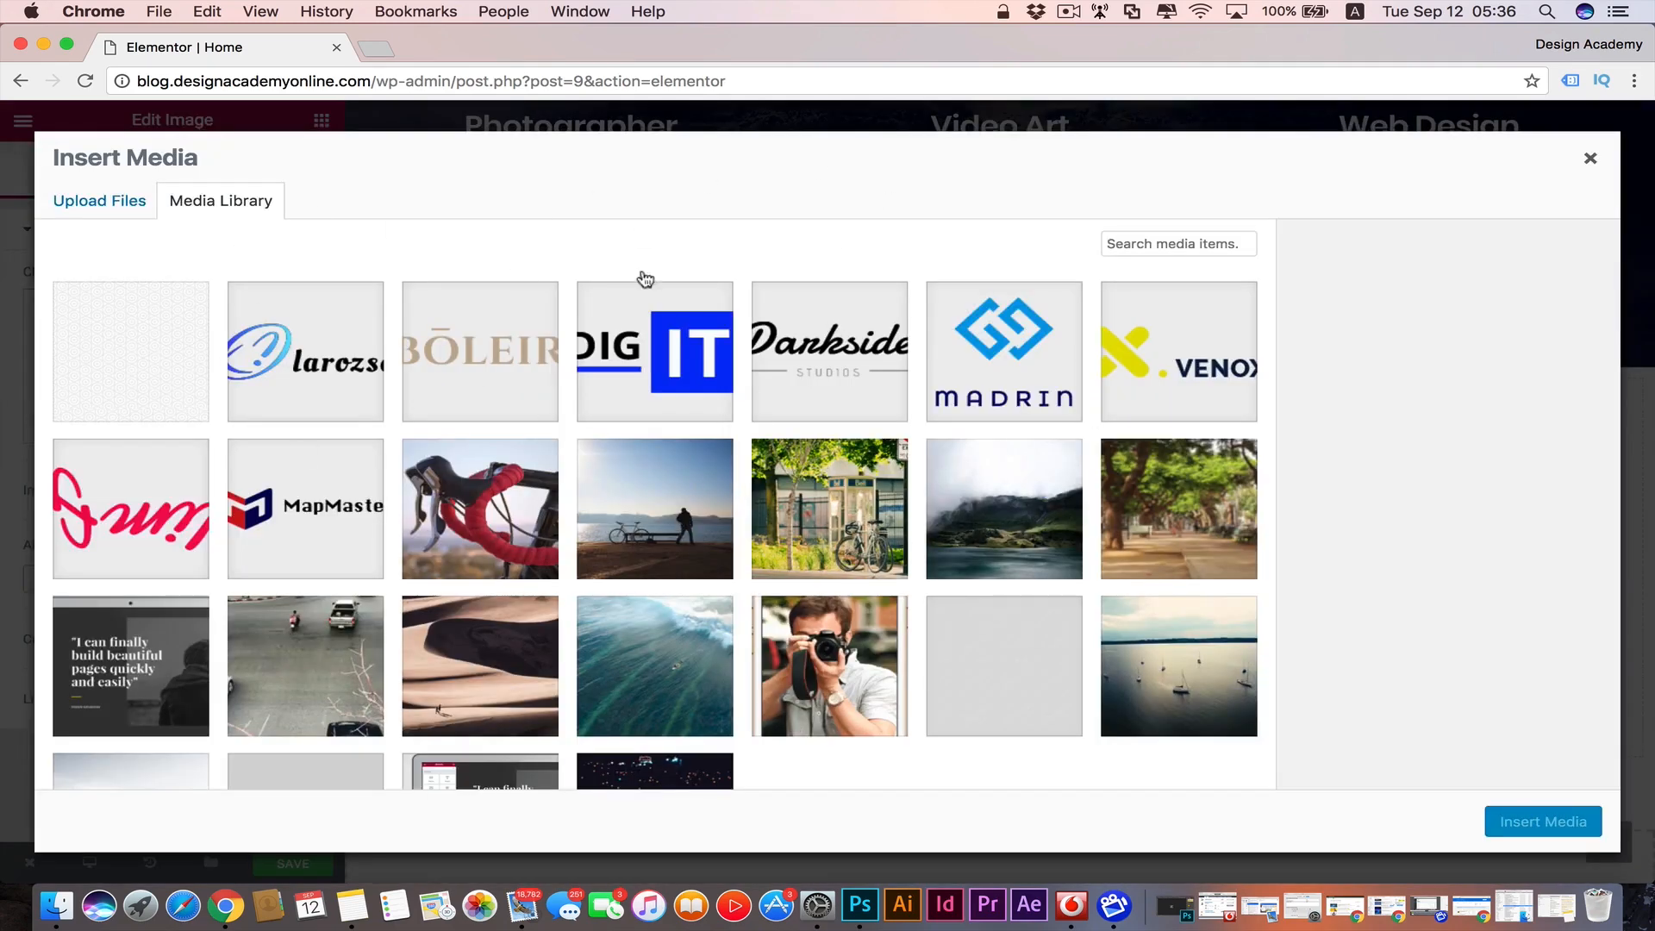
pyautogui.click(91, 203)
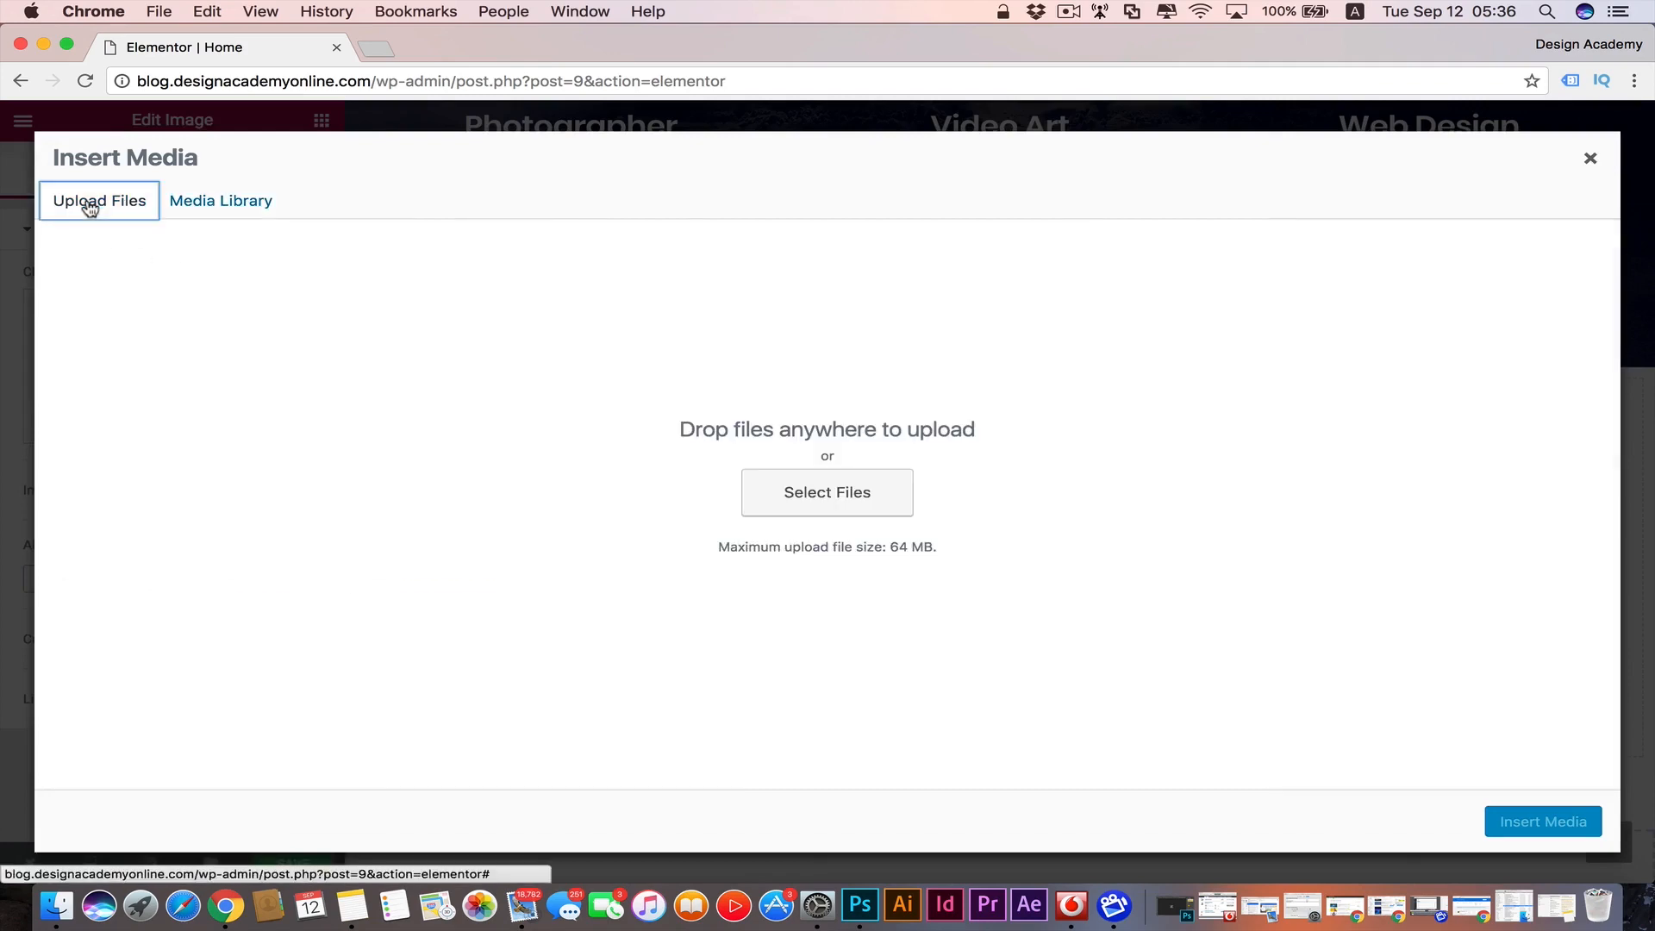
pyautogui.click(221, 205)
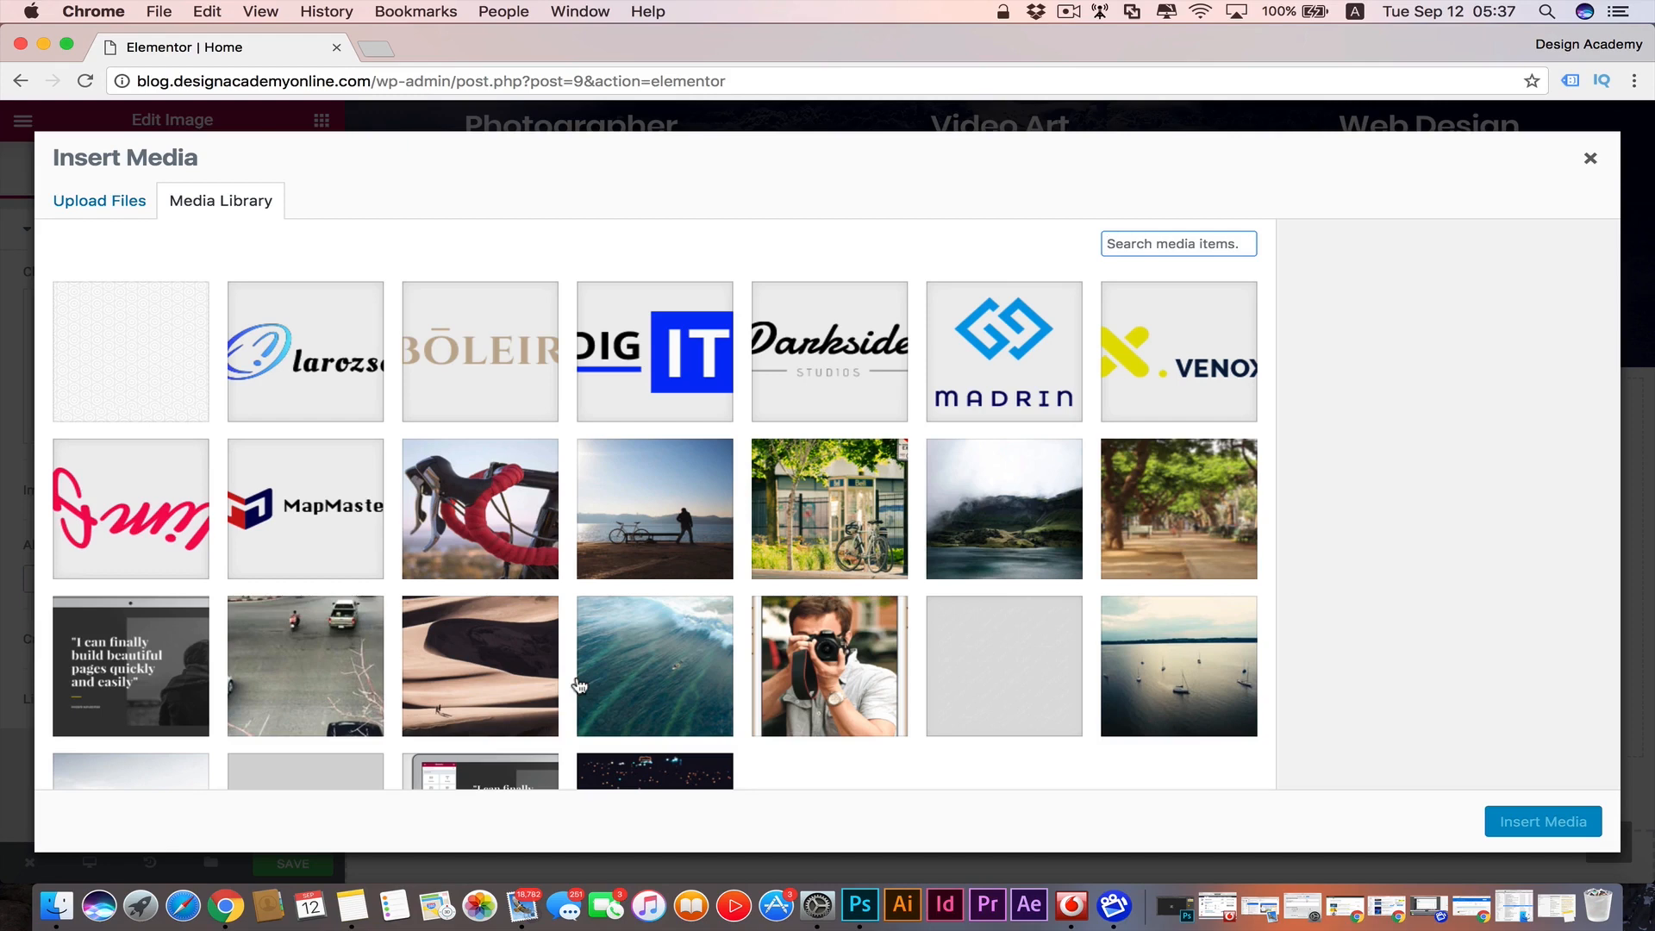
pyautogui.click(681, 651)
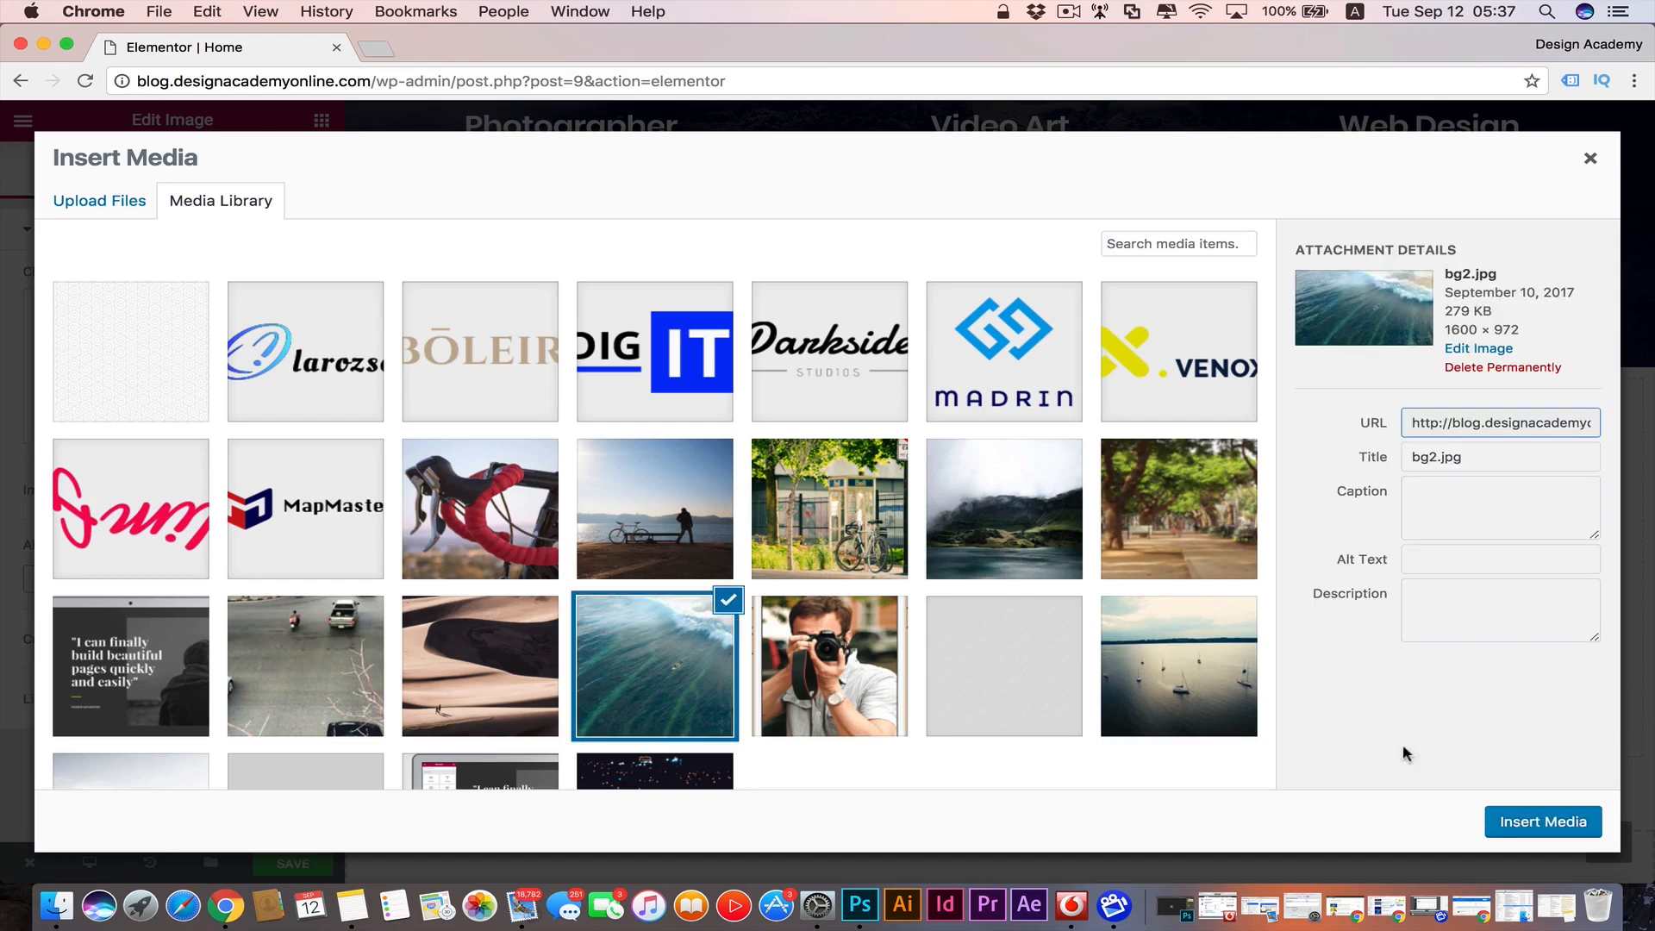
pyautogui.click(1541, 823)
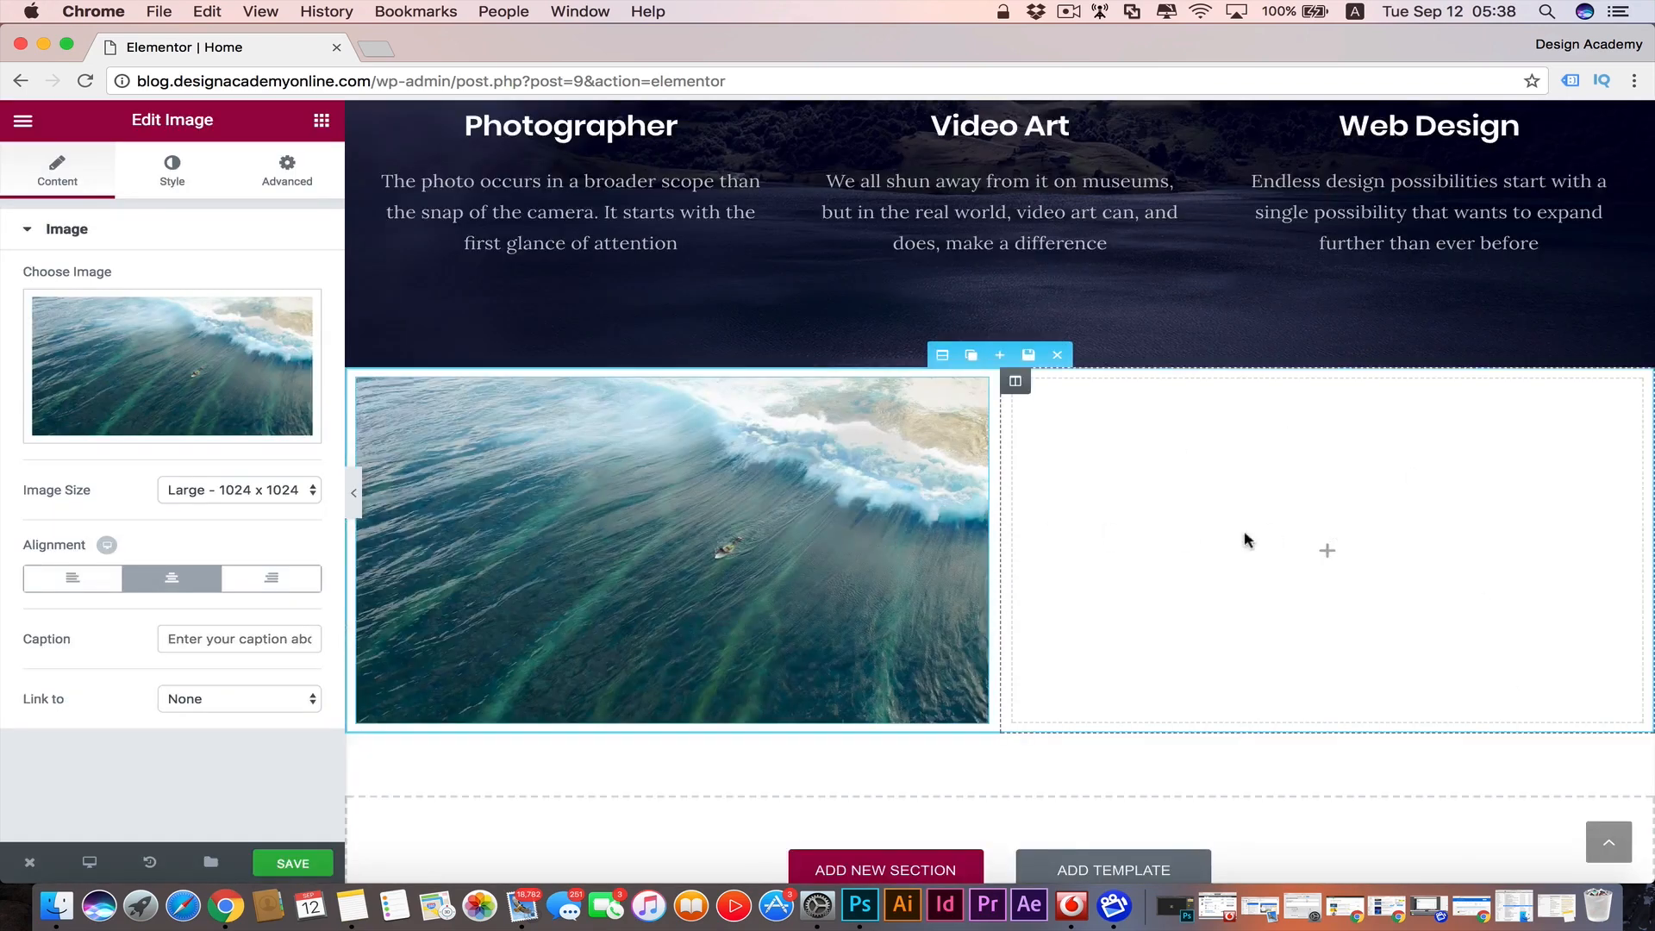
# - Add a Text Editor widget to the empty second column and place a Heading widget above it
pyautogui.click(1331, 557)
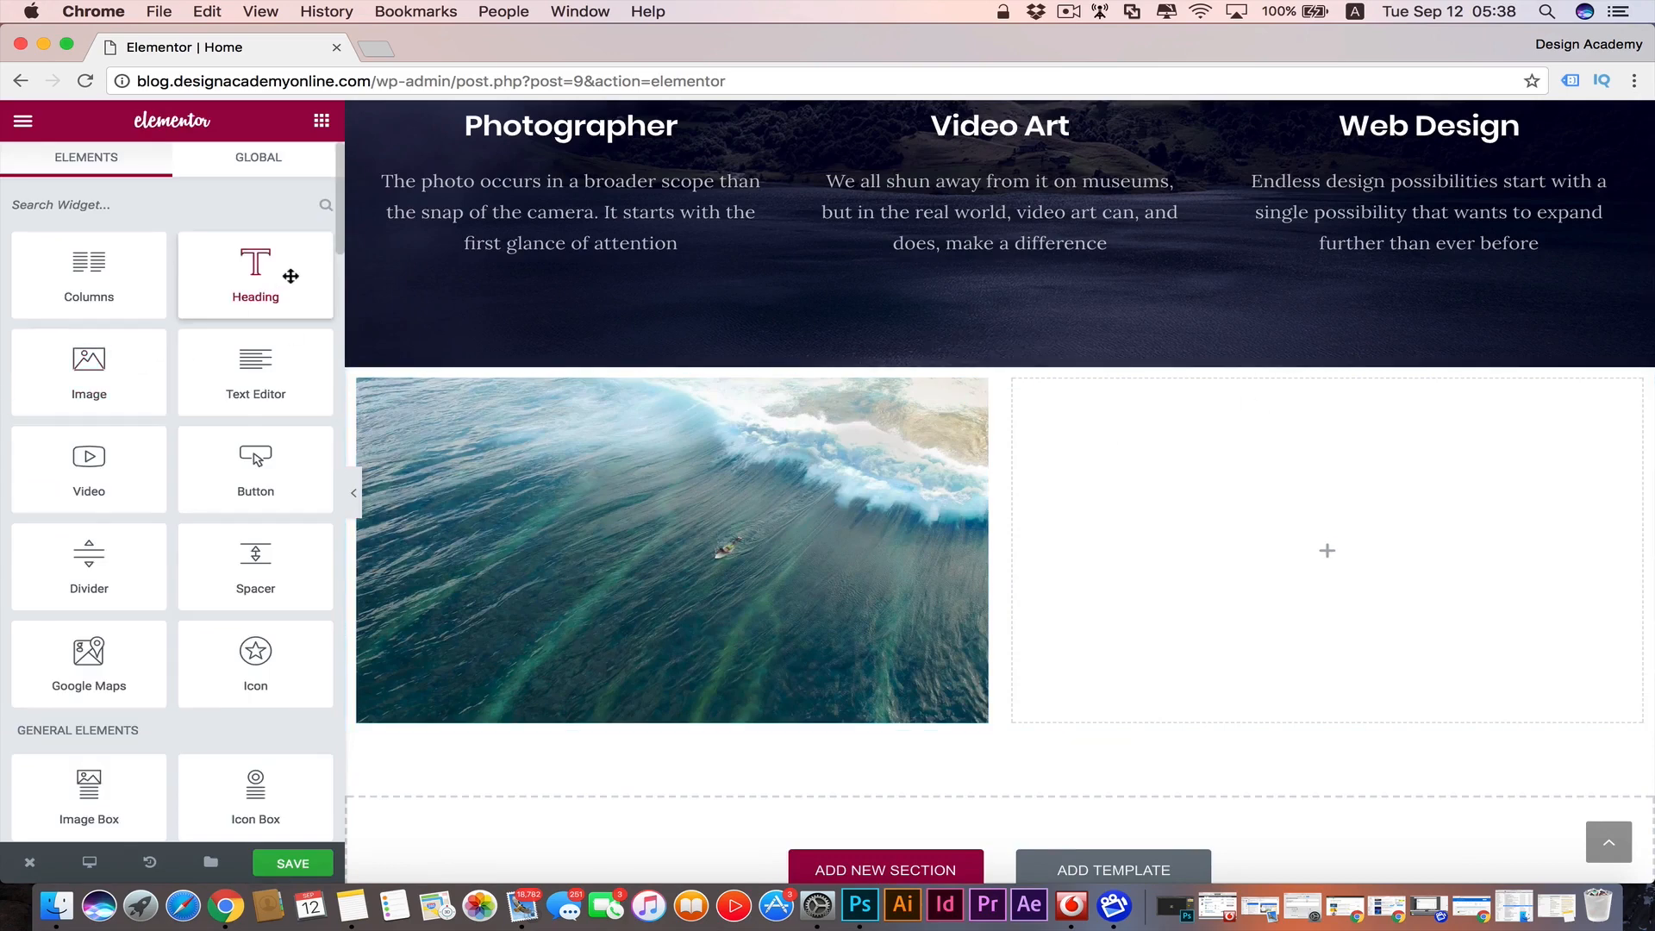
pyautogui.moveTo(255, 358); pyautogui.dragTo(1241, 528)
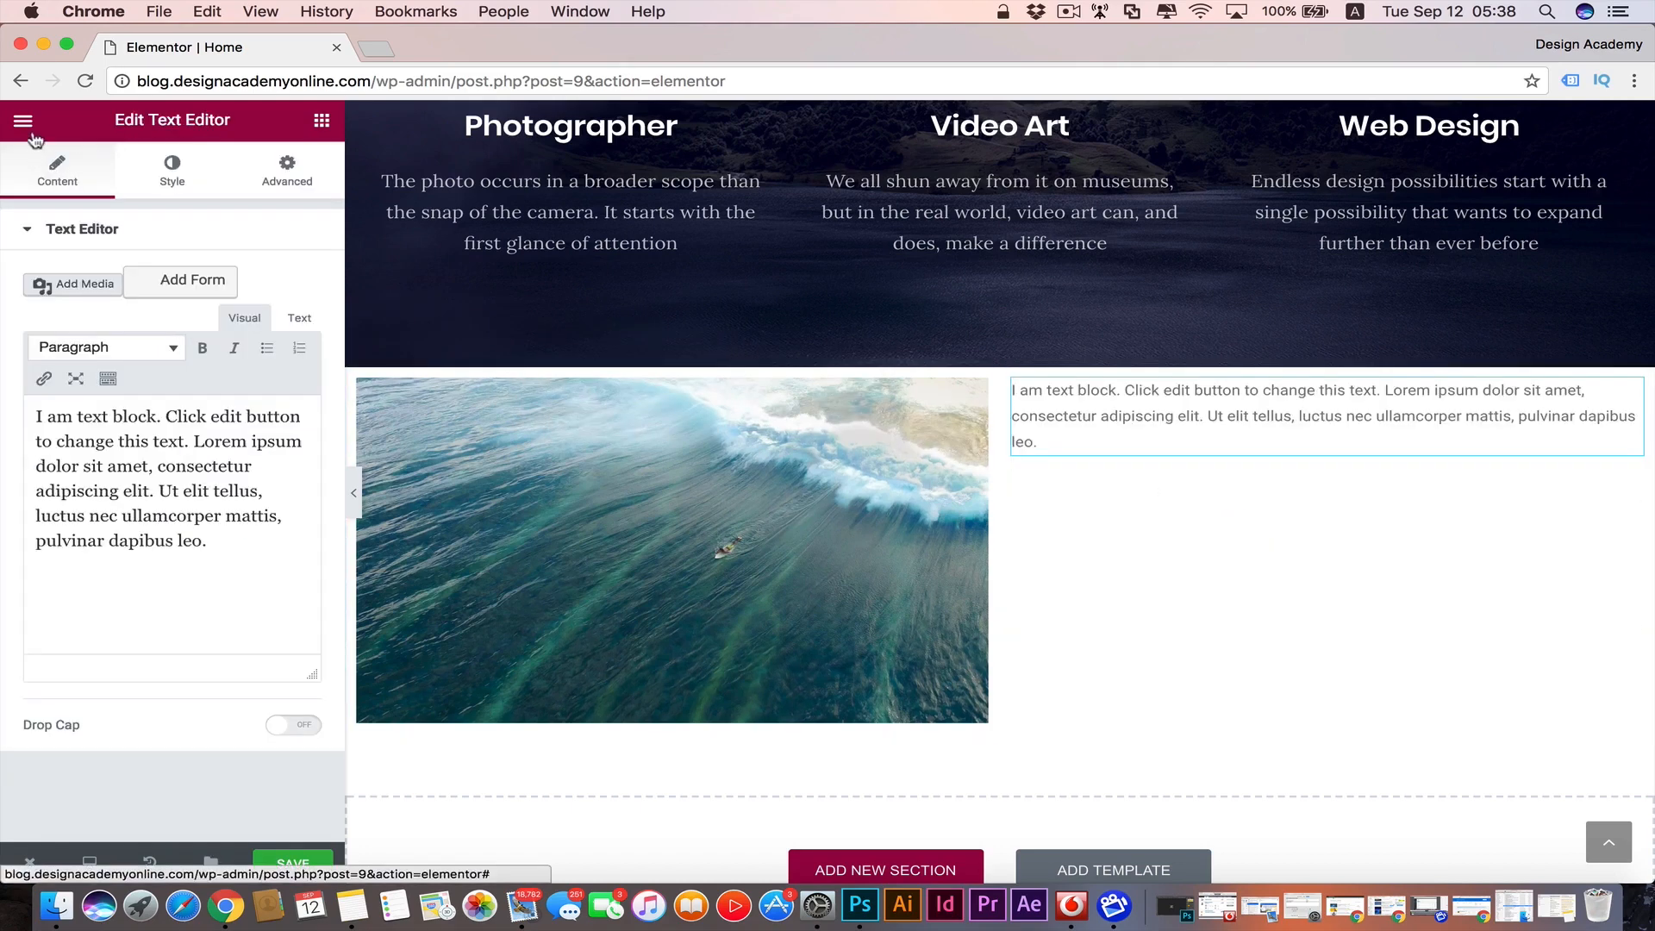
pyautogui.click(25, 131)
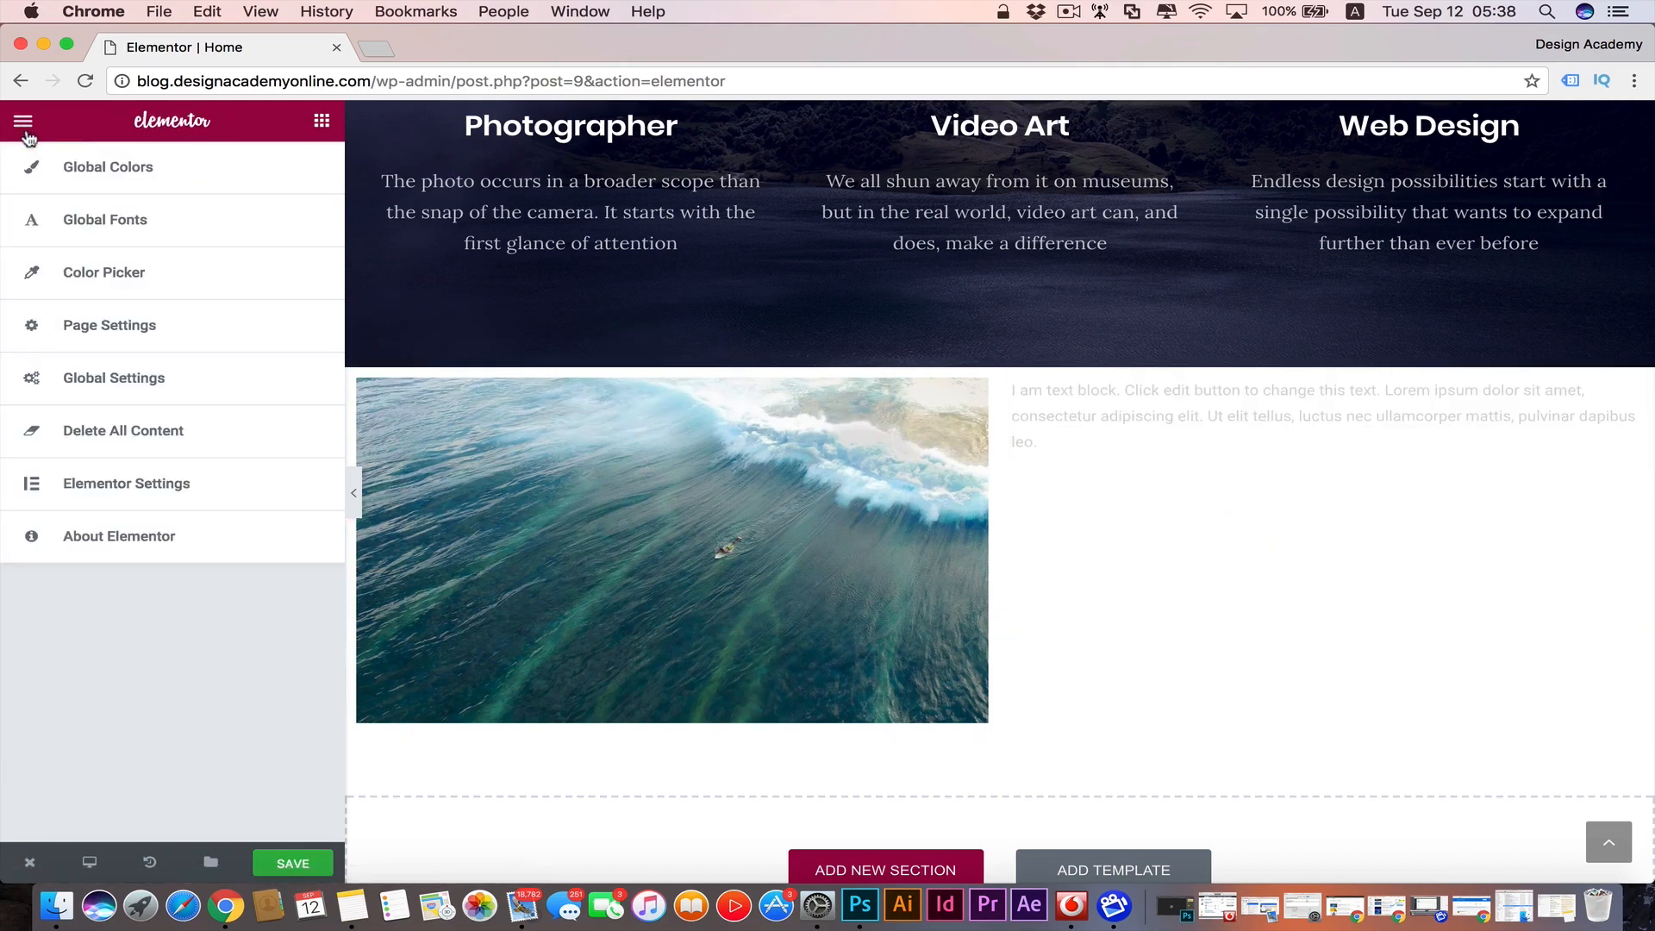
pyautogui.click(23, 123)
pyautogui.moveTo(256, 268); pyautogui.dragTo(1075, 390)
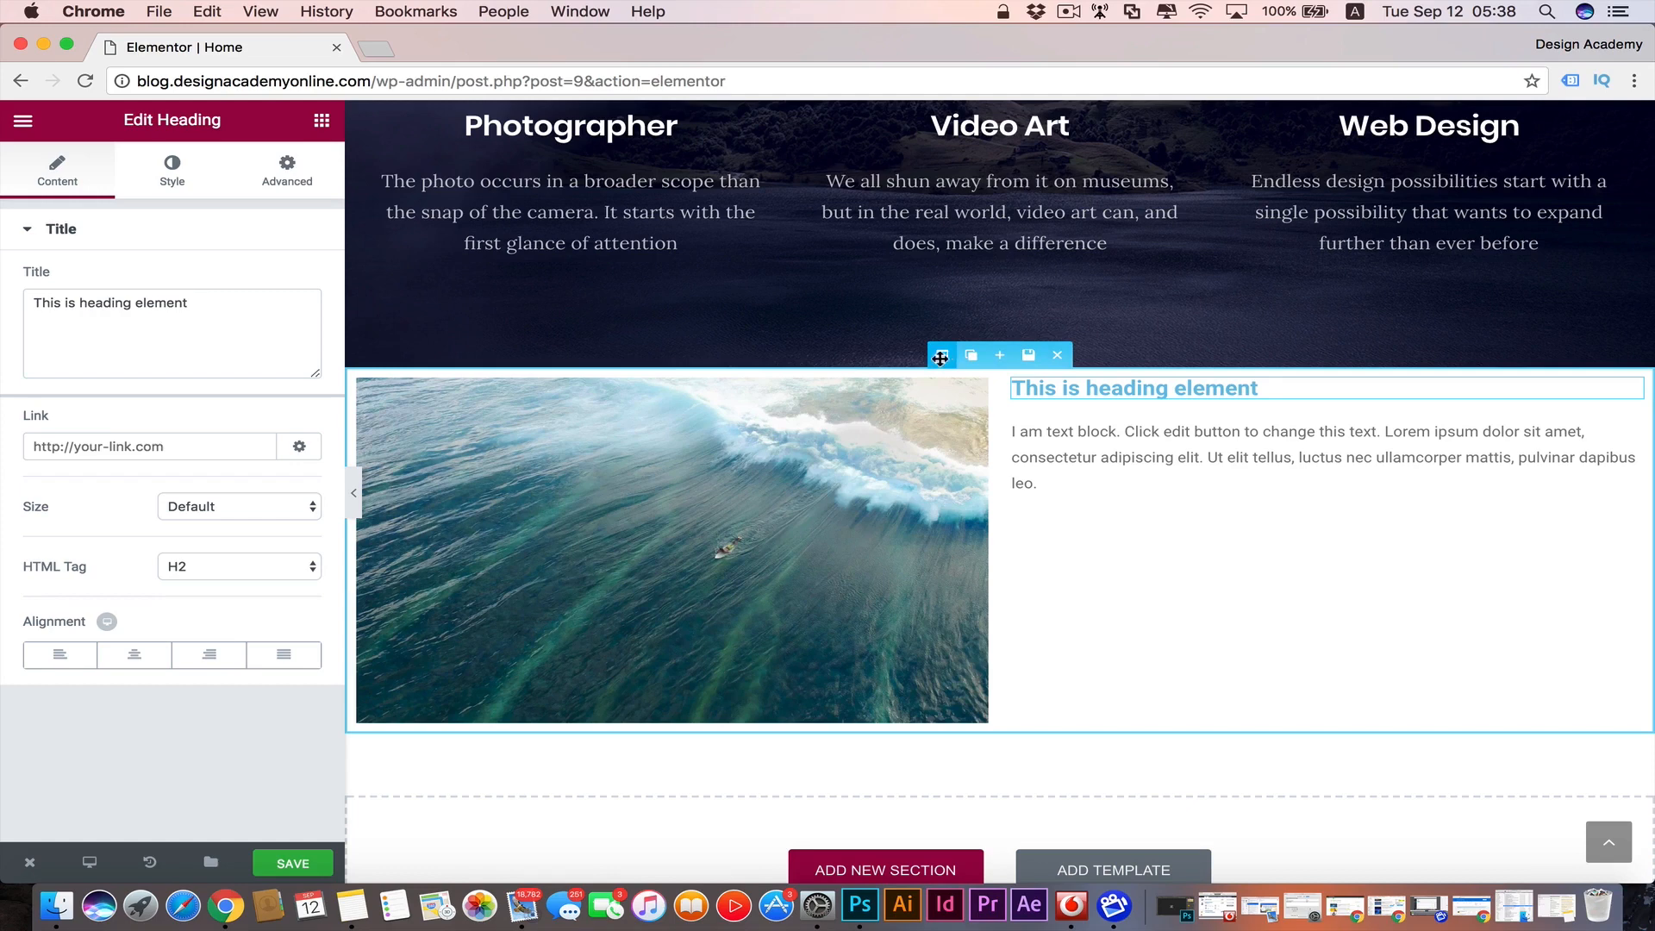
# - Duplicate the section containing the image and text, and remove the lower copy
pyautogui.click(940, 357)
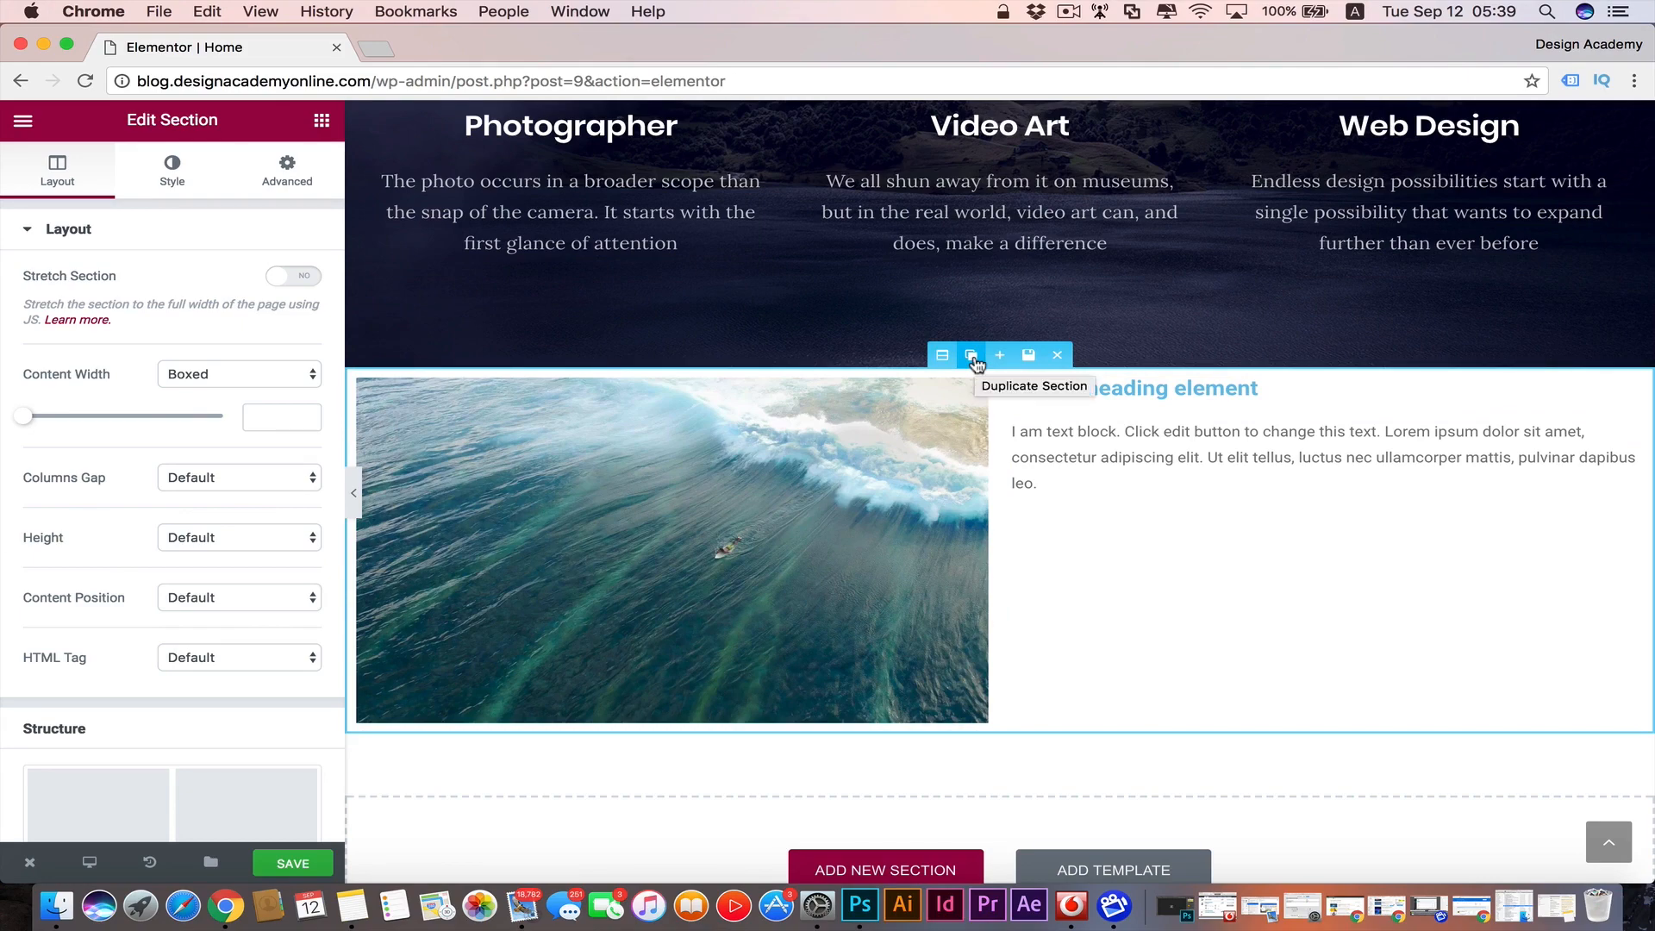
pyautogui.click(972, 356)
pyautogui.scroll(-3, 1127, 684)
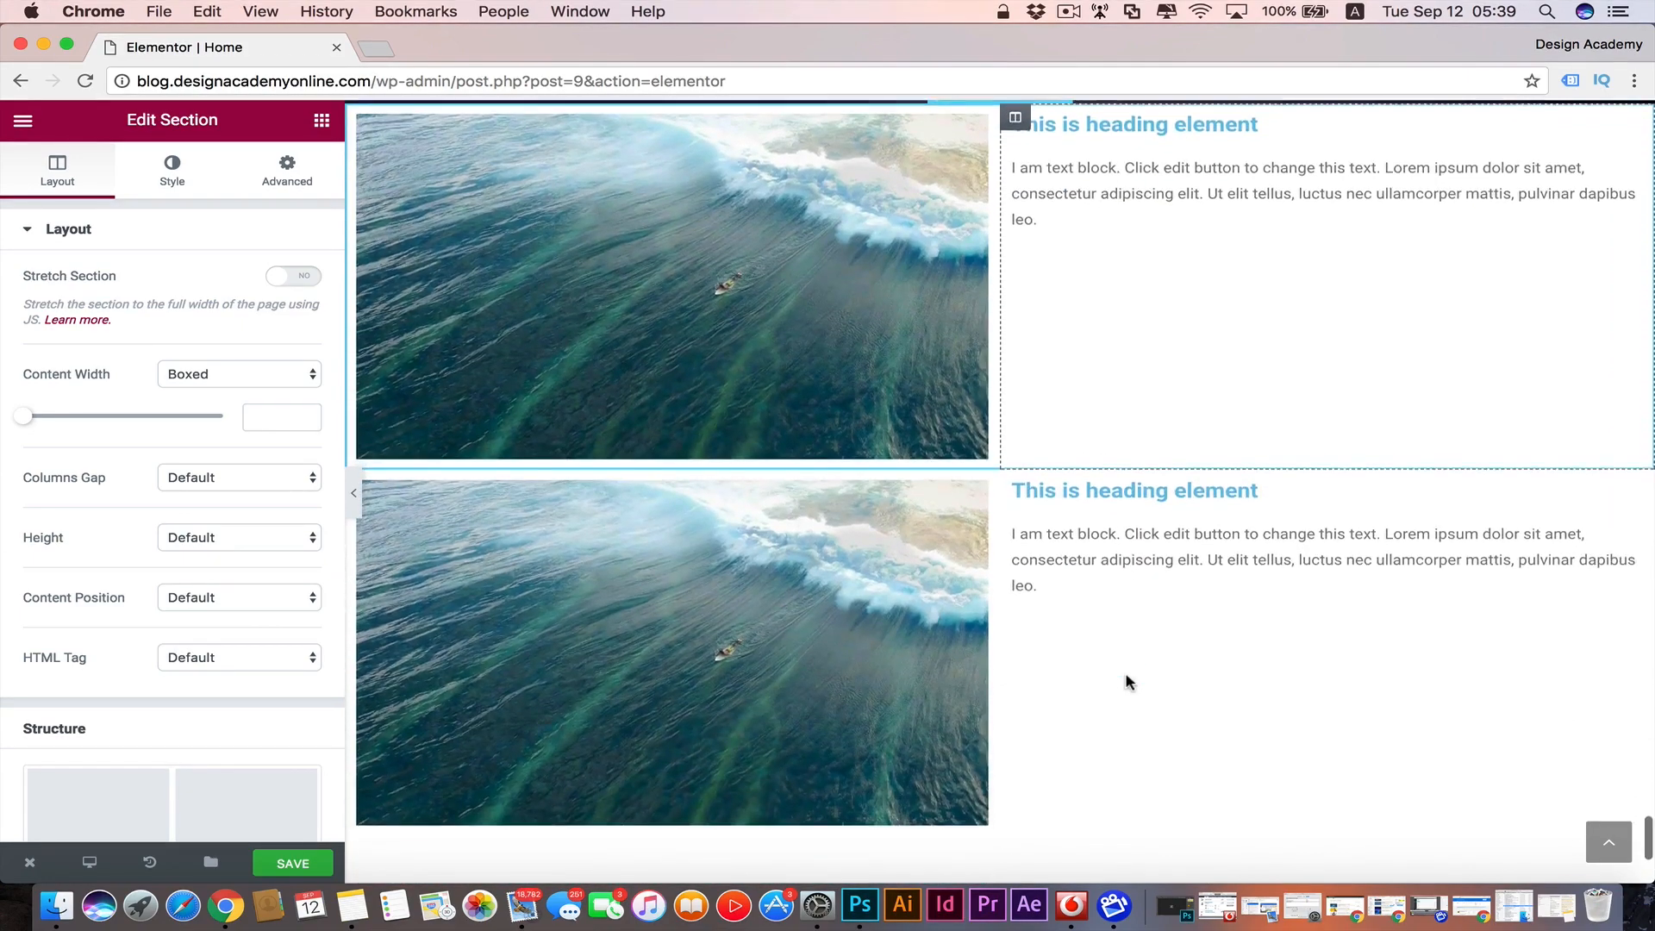
pyautogui.scroll(1, 1128, 683)
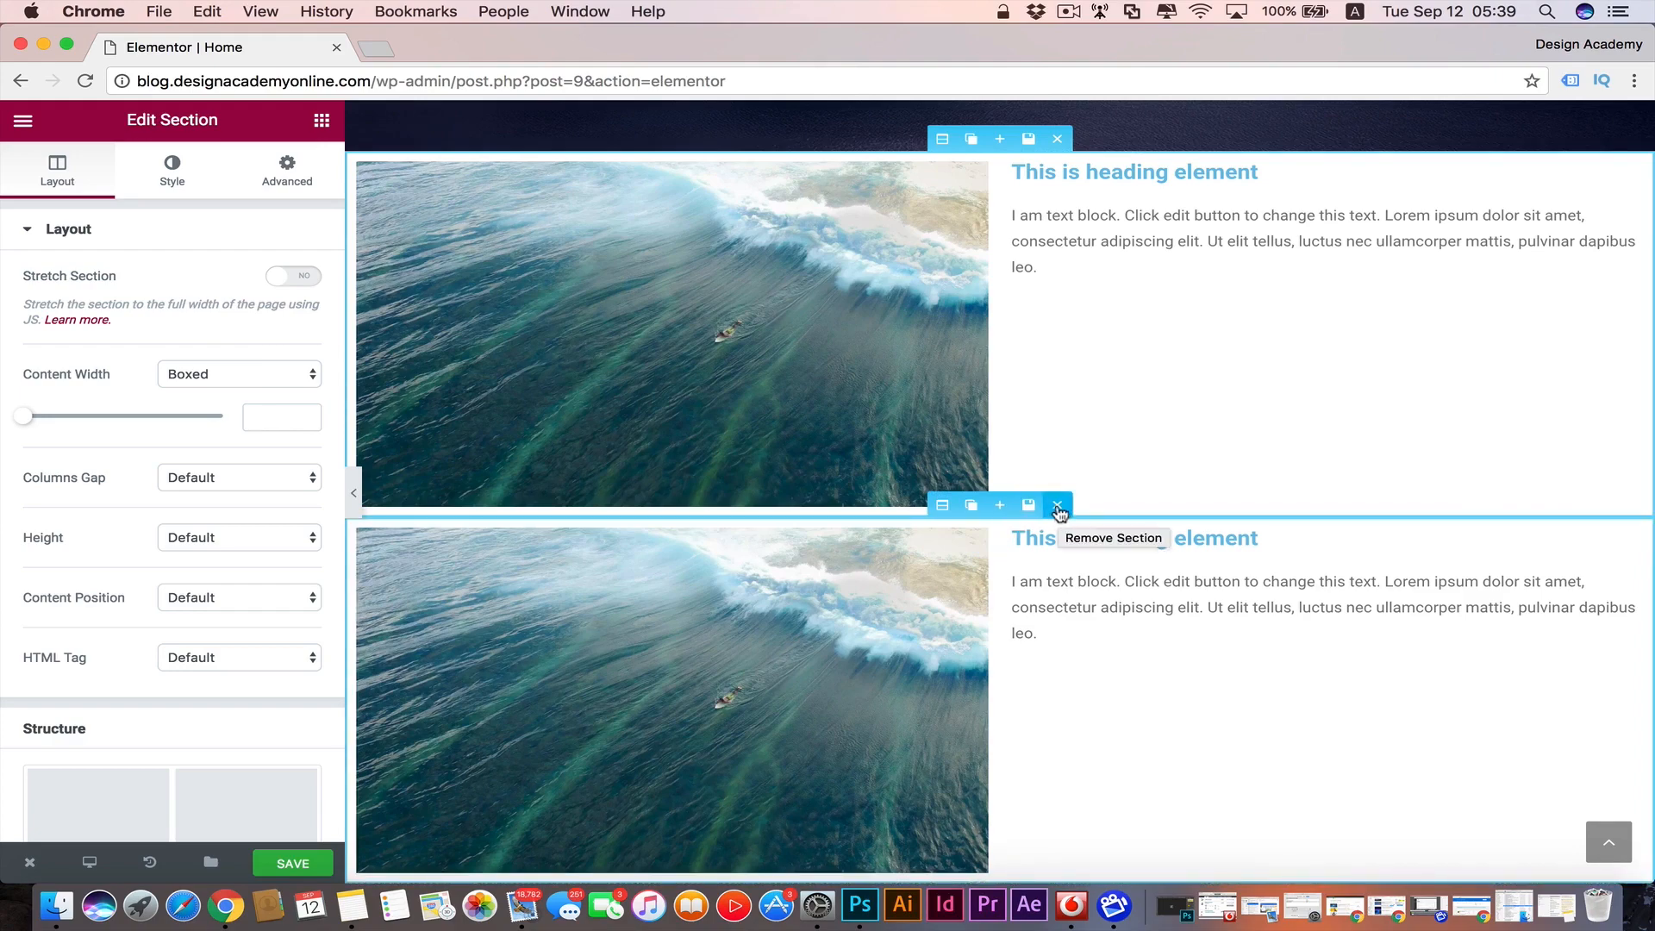
pyautogui.click(1058, 506)
pyautogui.scroll(3, 1047, 340)
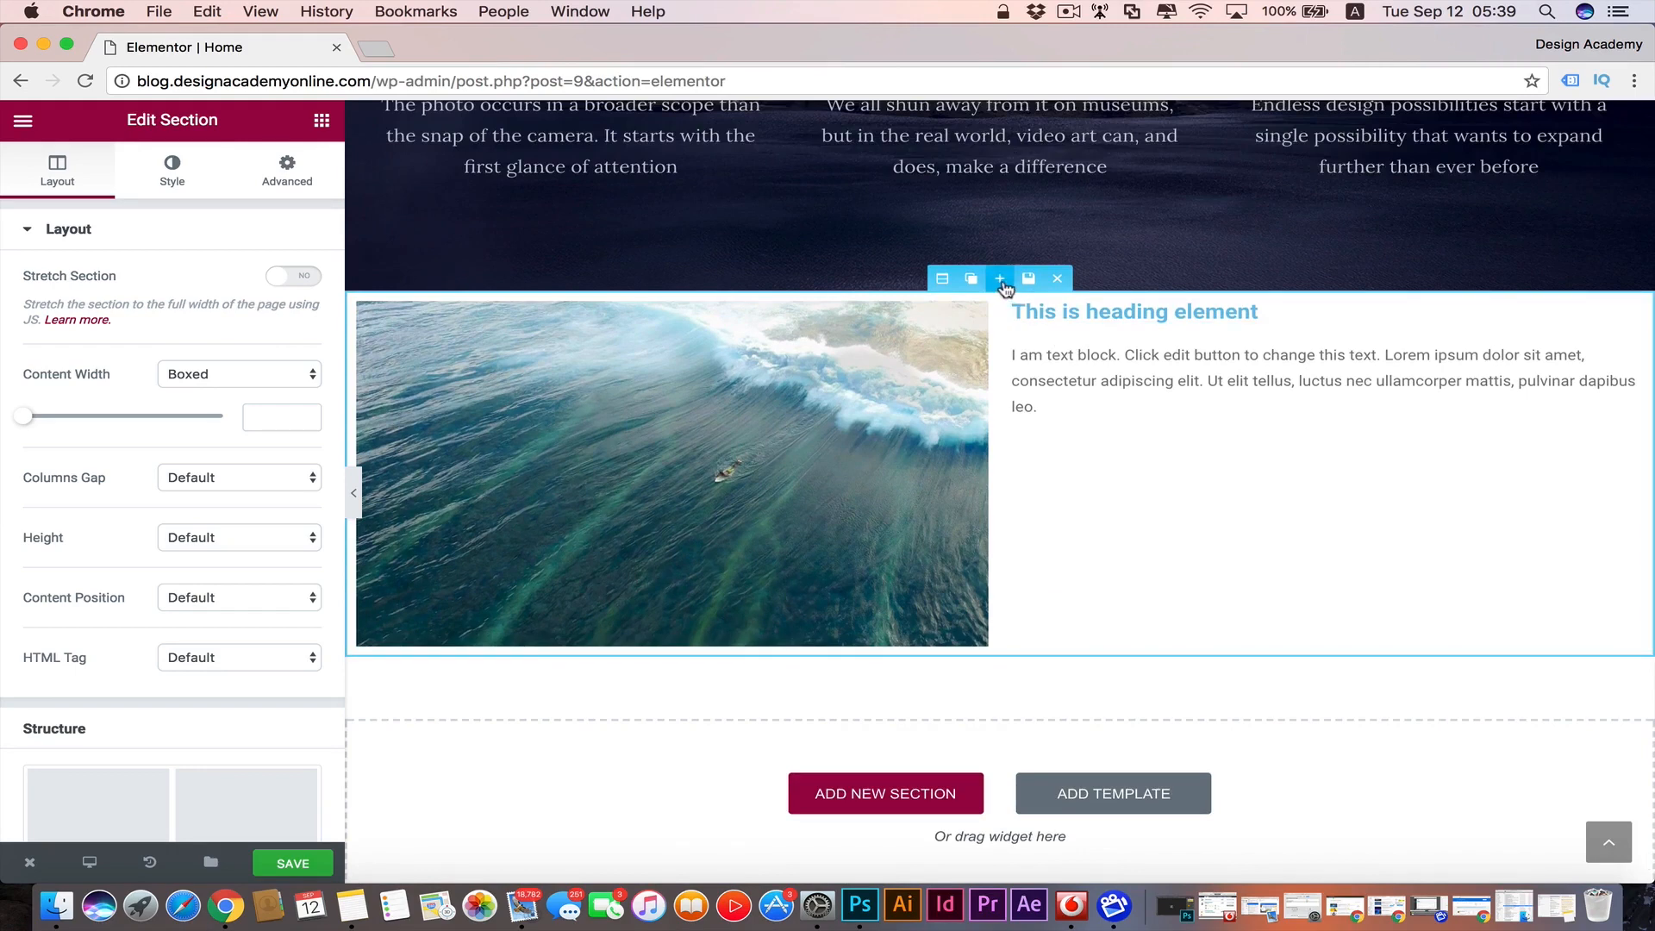
# - Insert a blank area for a new section directly above the image and text section
pyautogui.click(1001, 280)
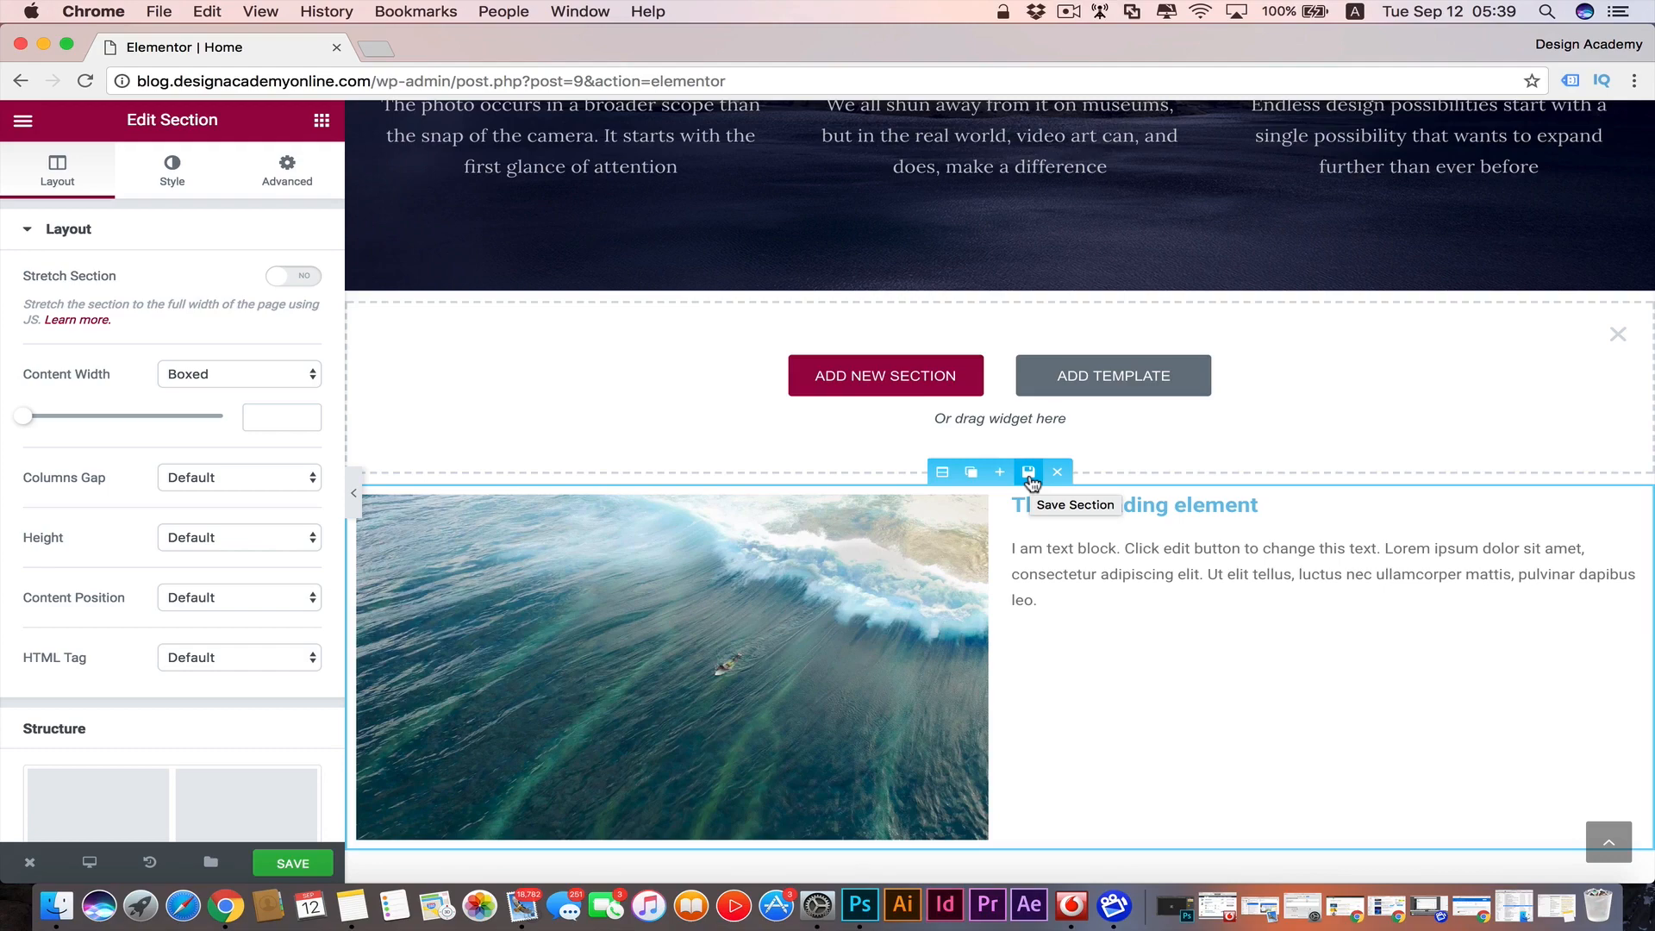
pyautogui.scroll(-3, 690, 414)
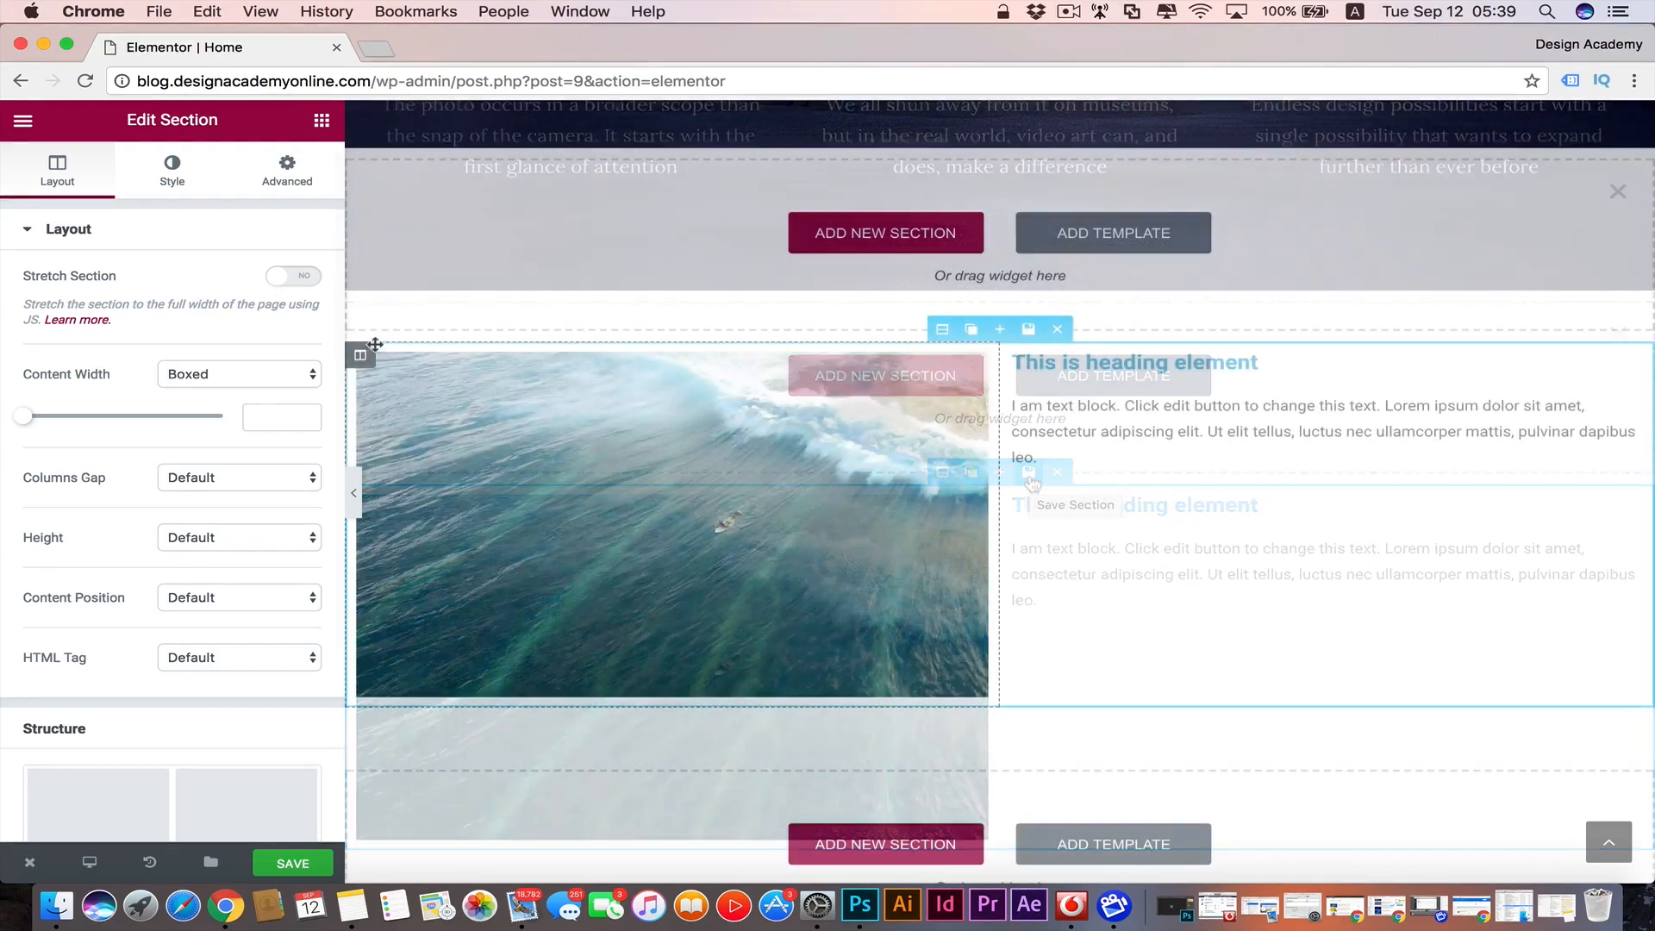
# - Duplicate the ocean image column twice and remove one of the extra copies, leaving three columns in the section
pyautogui.click(366, 358)
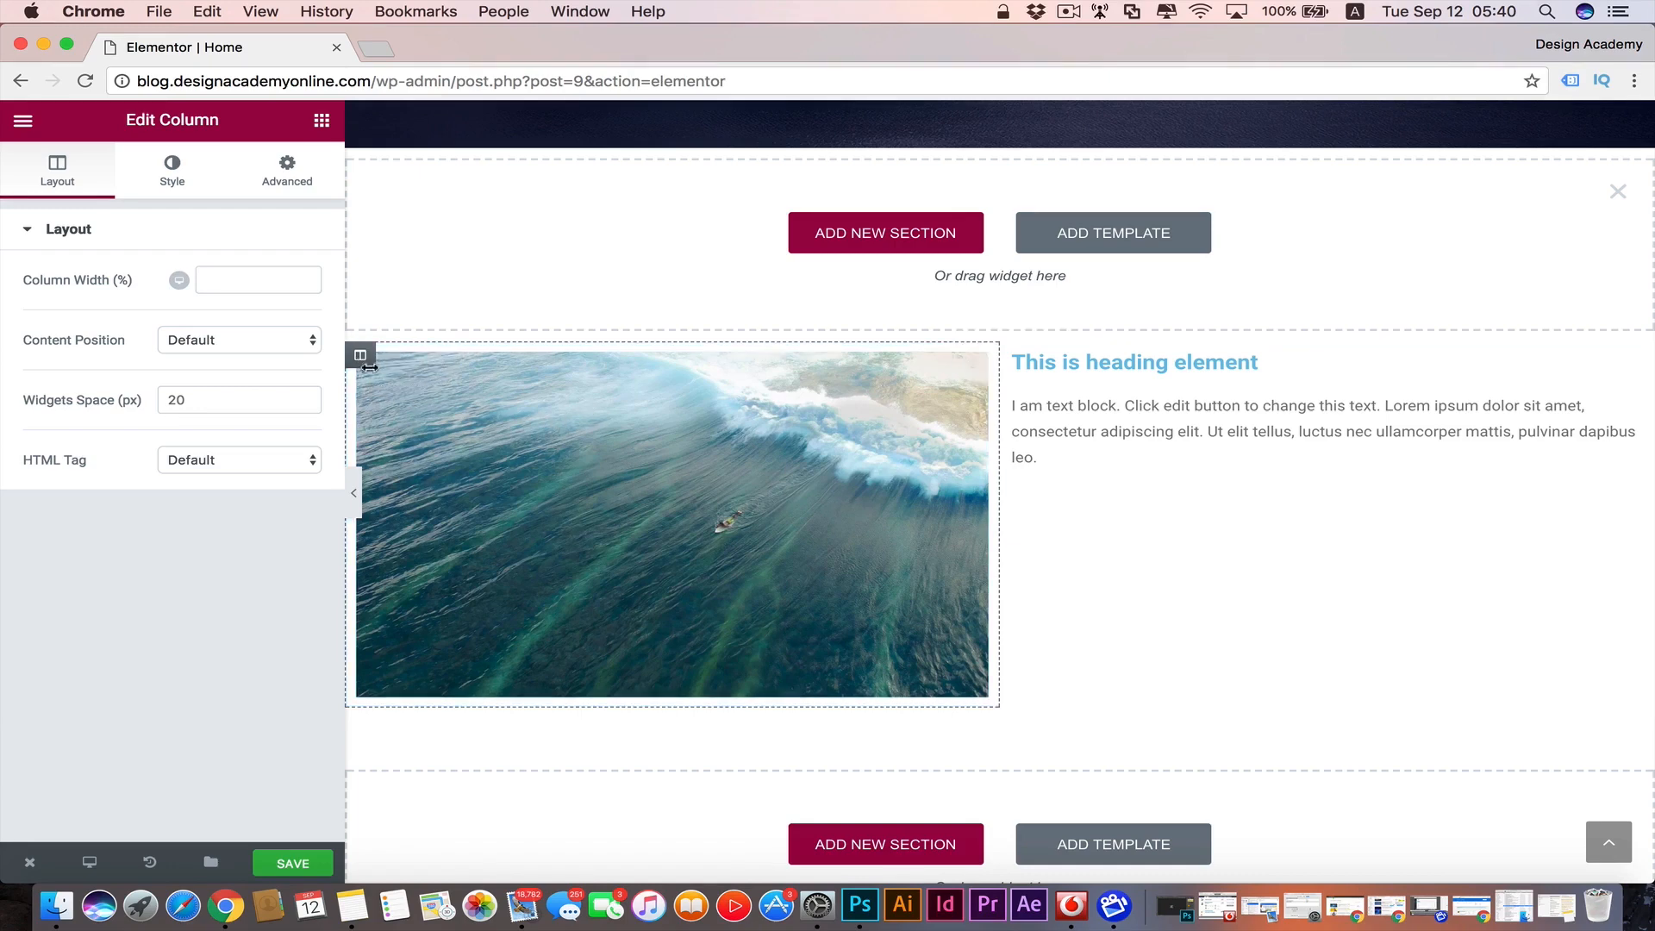
pyautogui.moveTo(363, 357)
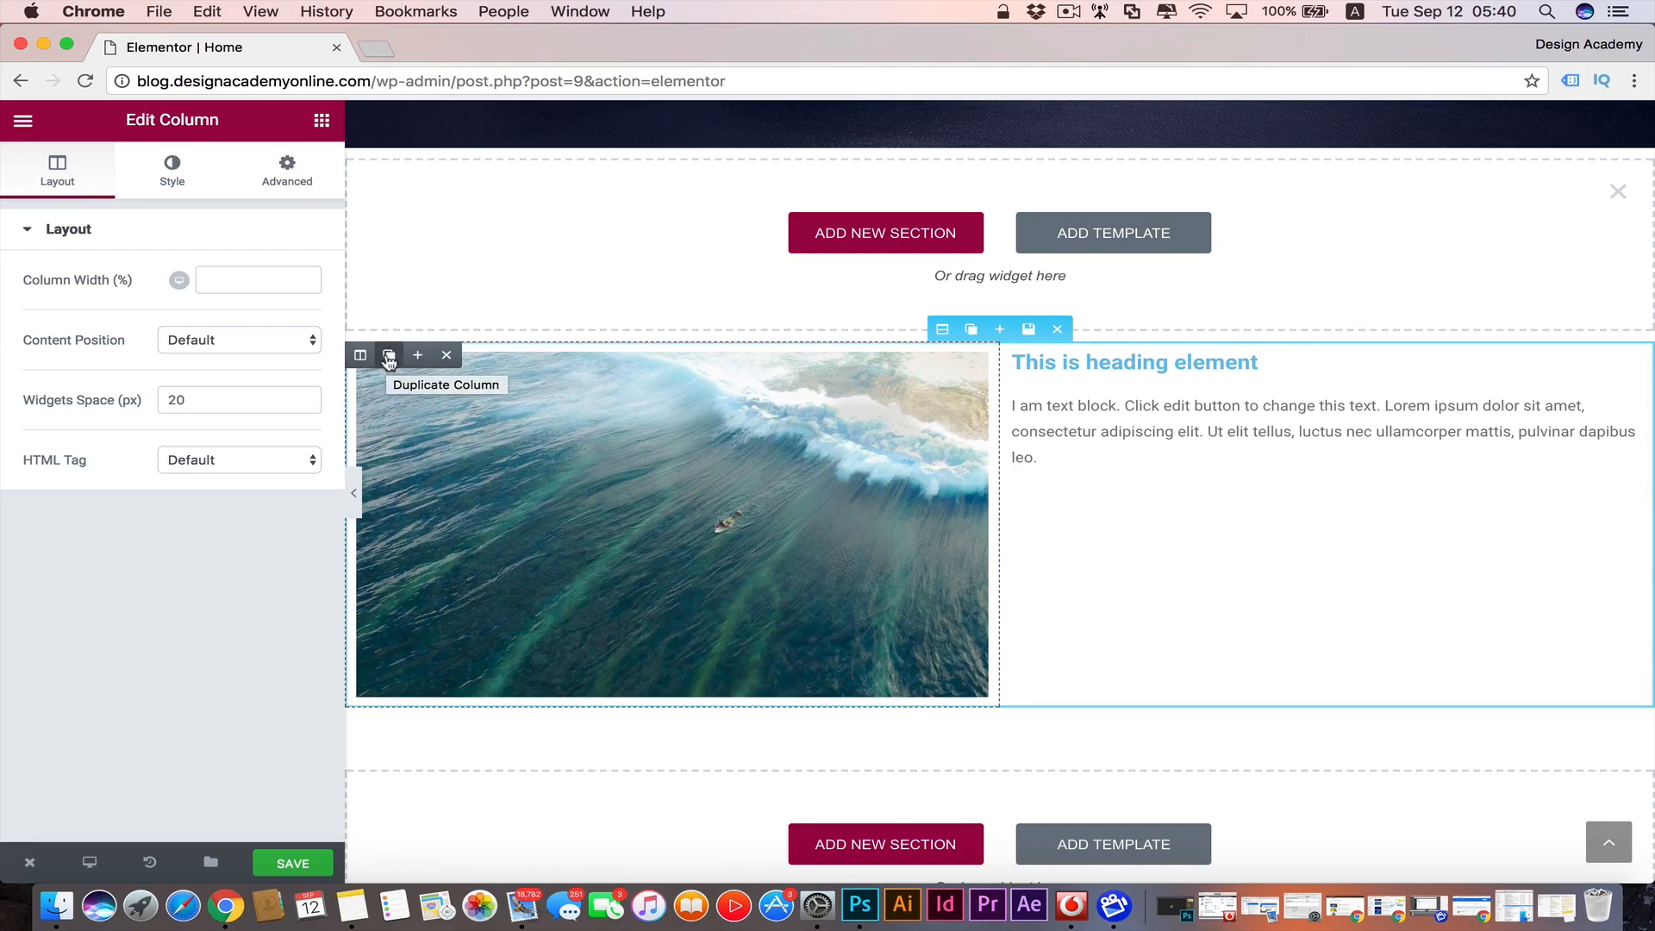
pyautogui.click(389, 357)
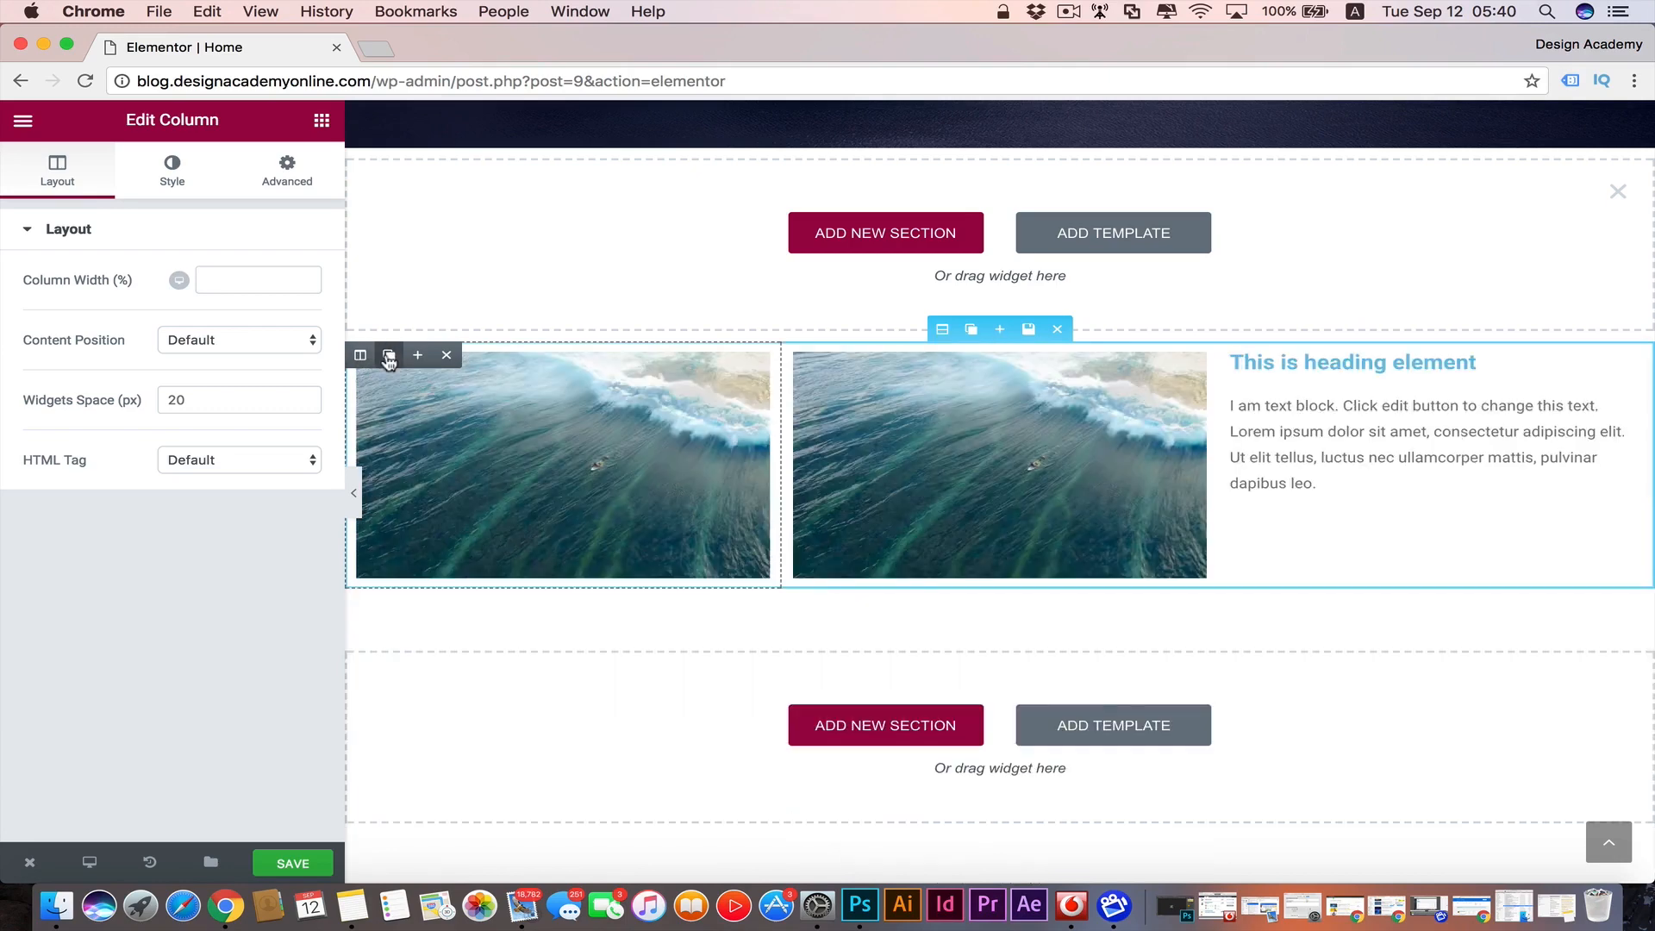
pyautogui.click(389, 356)
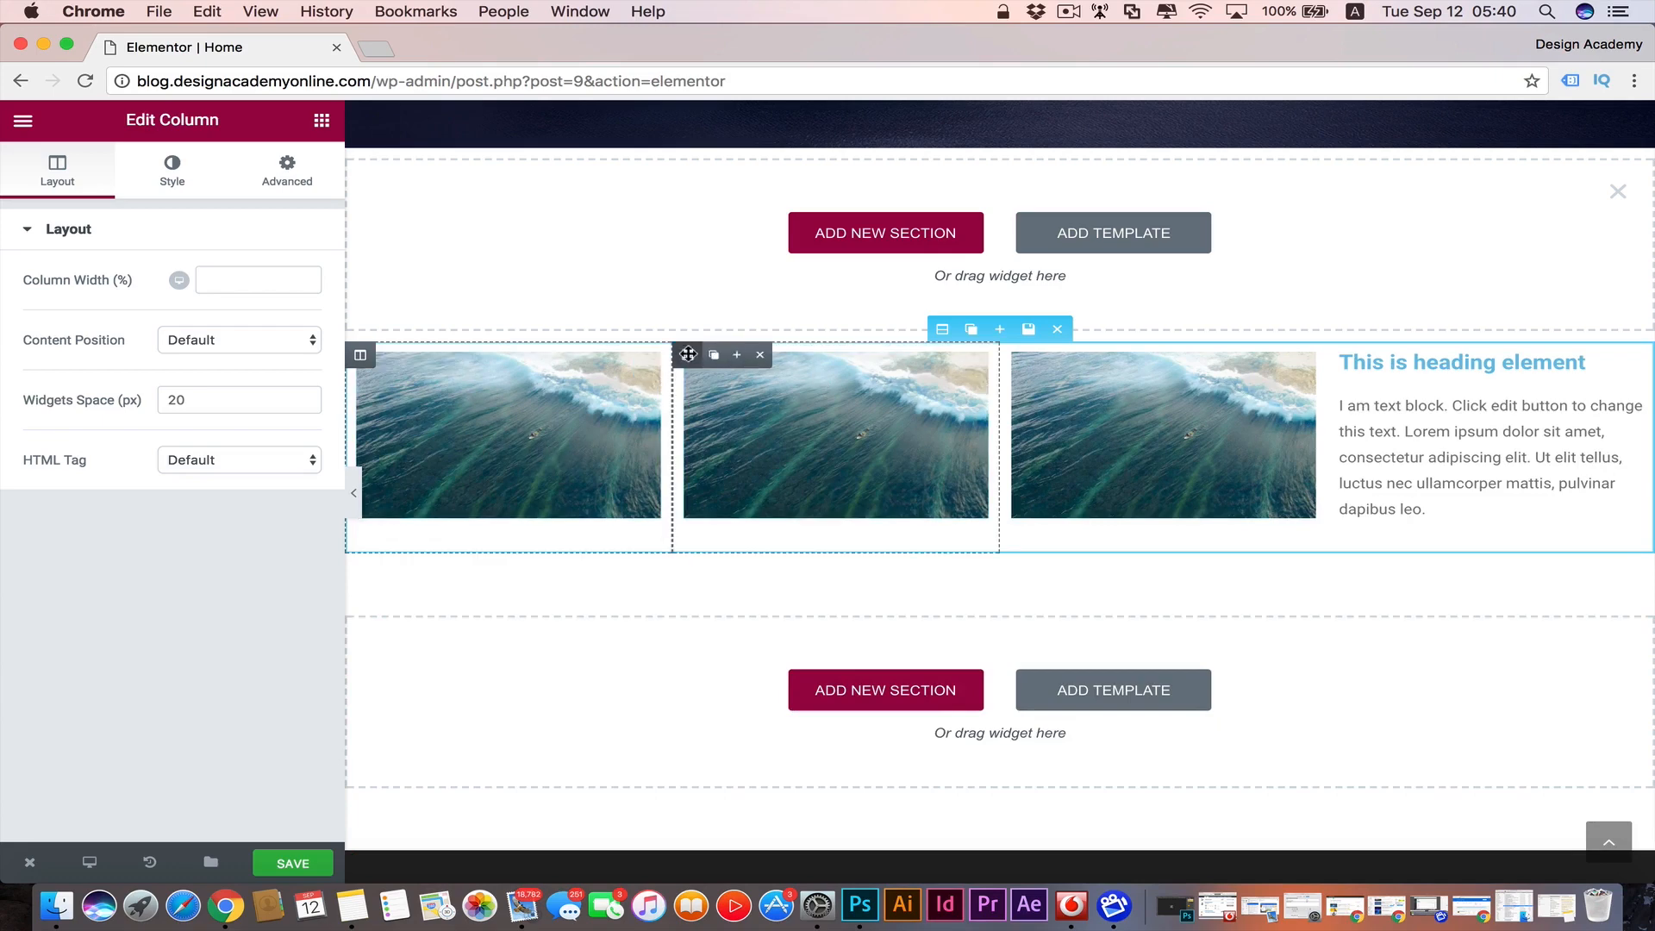
pyautogui.click(778, 358)
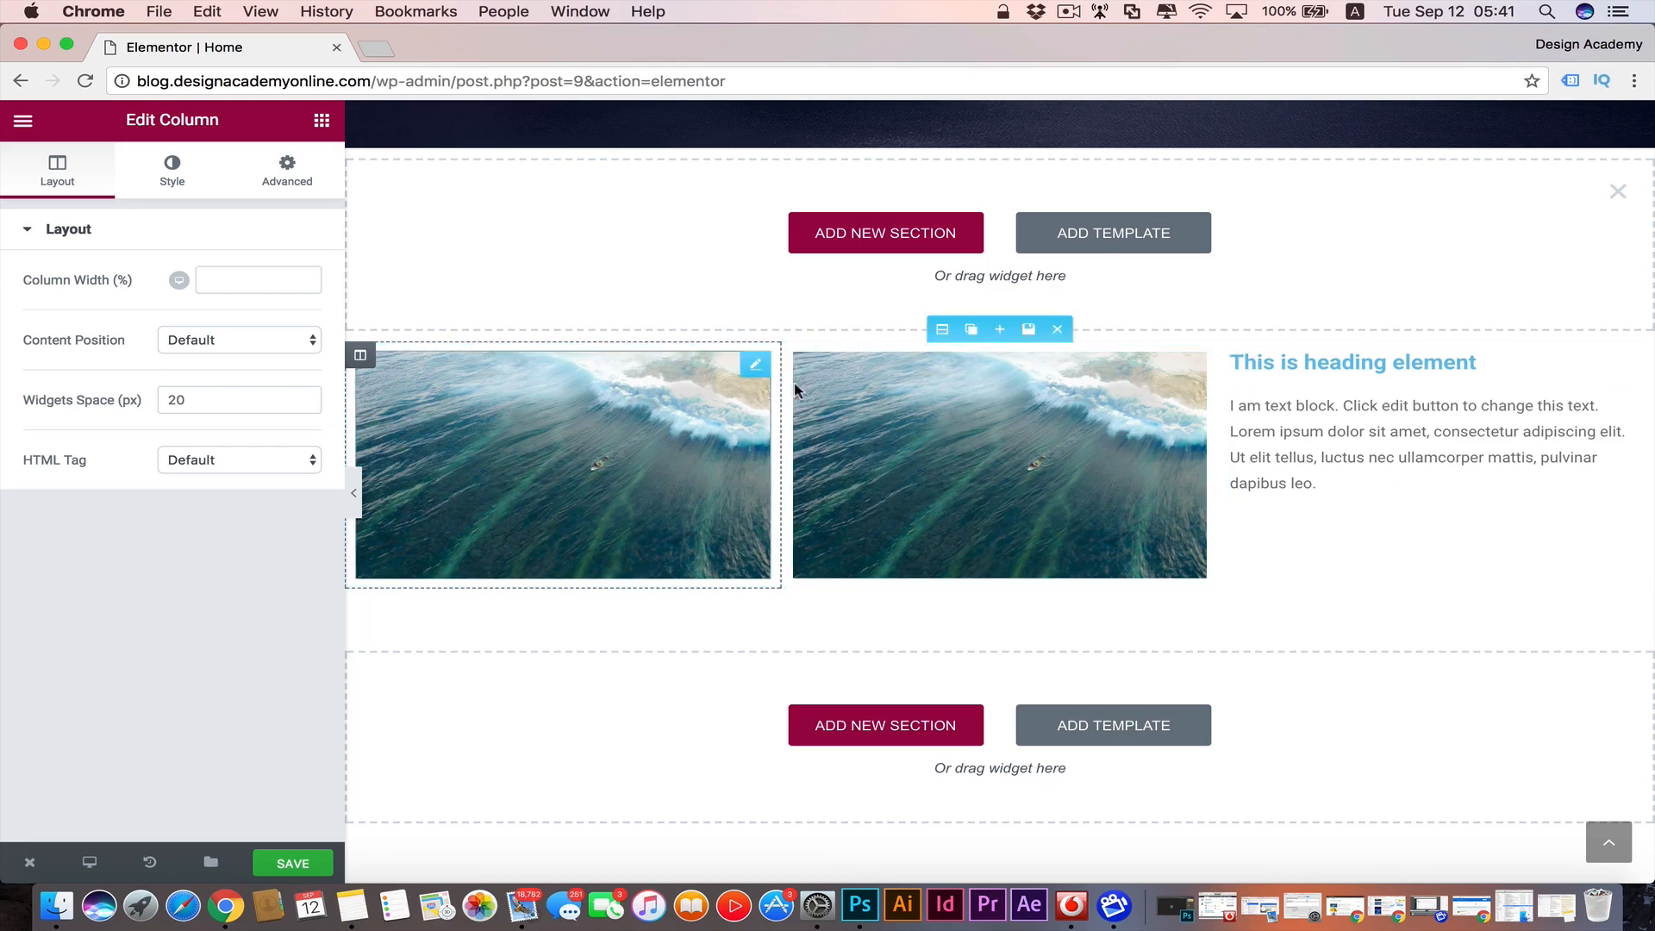
# - Replace the ocean image in the middle column with a Google Maps widget
pyautogui.moveTo(1192, 362)
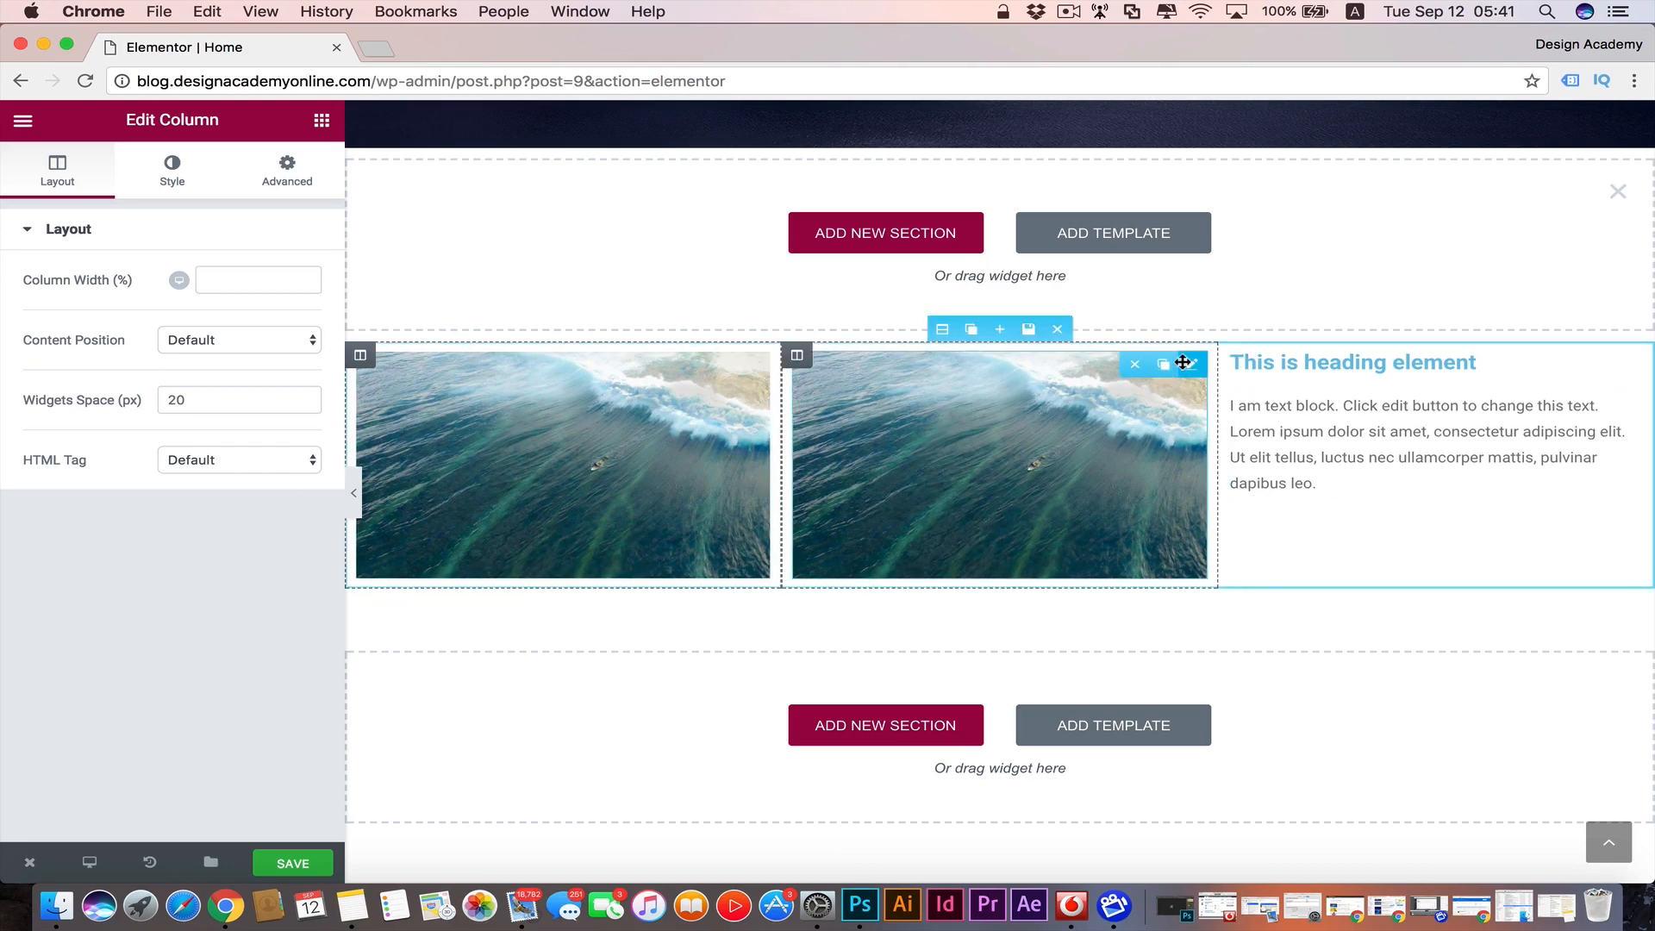
pyautogui.click(1136, 365)
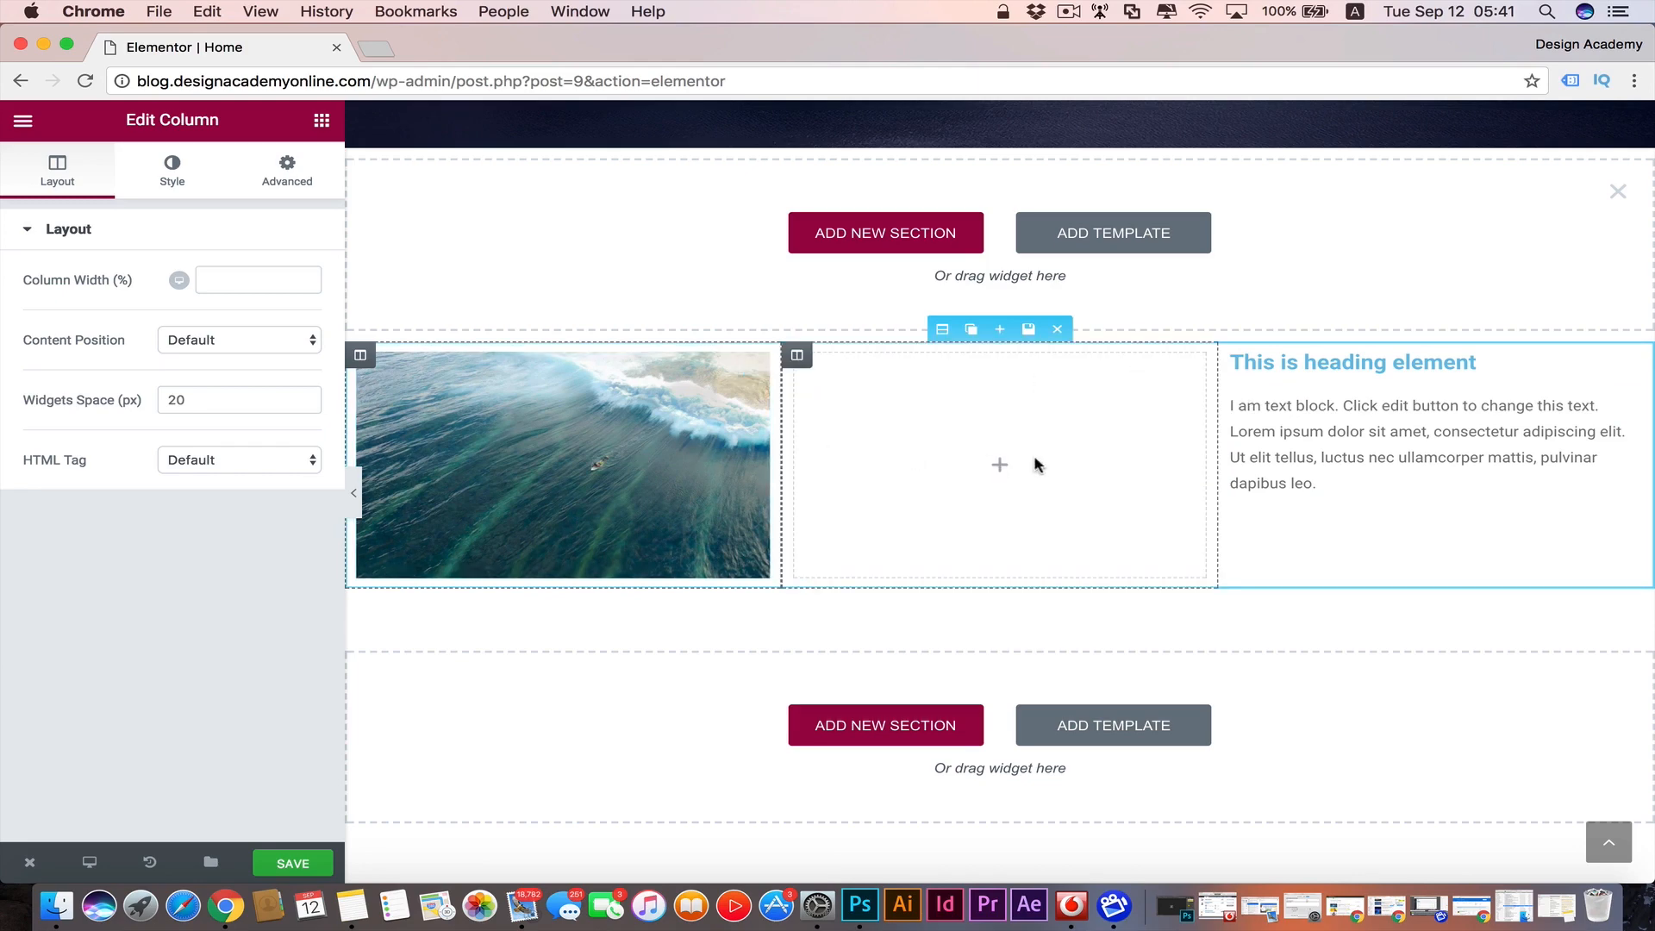
pyautogui.click(1000, 466)
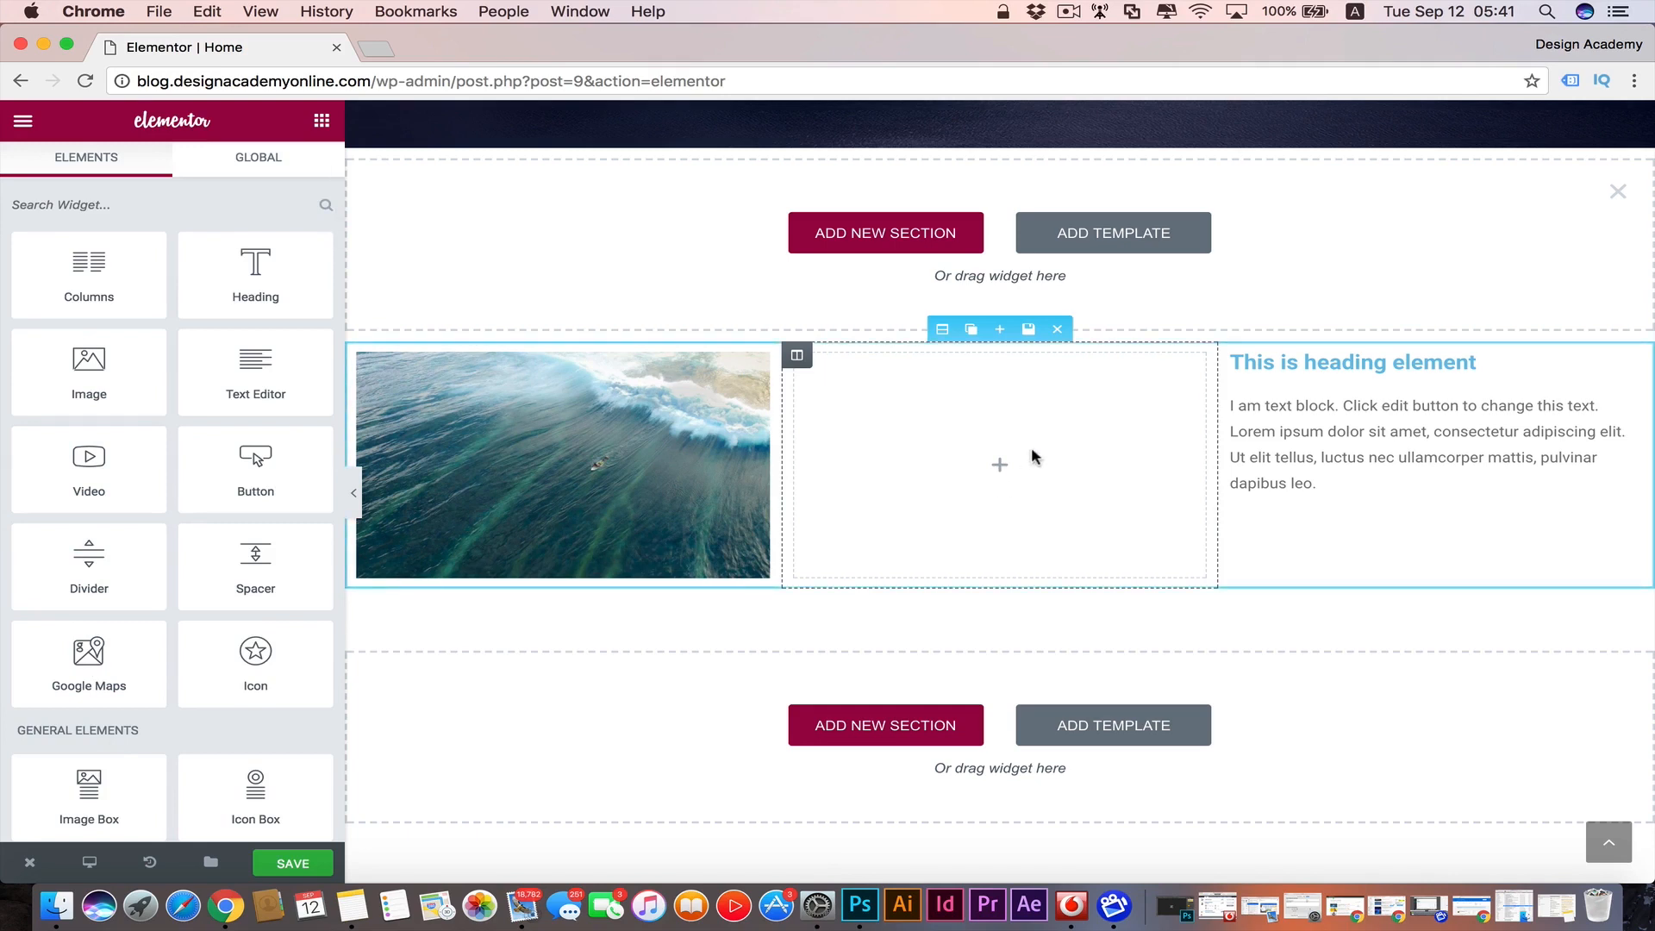
pyautogui.moveTo(87, 655); pyautogui.dragTo(1003, 458)
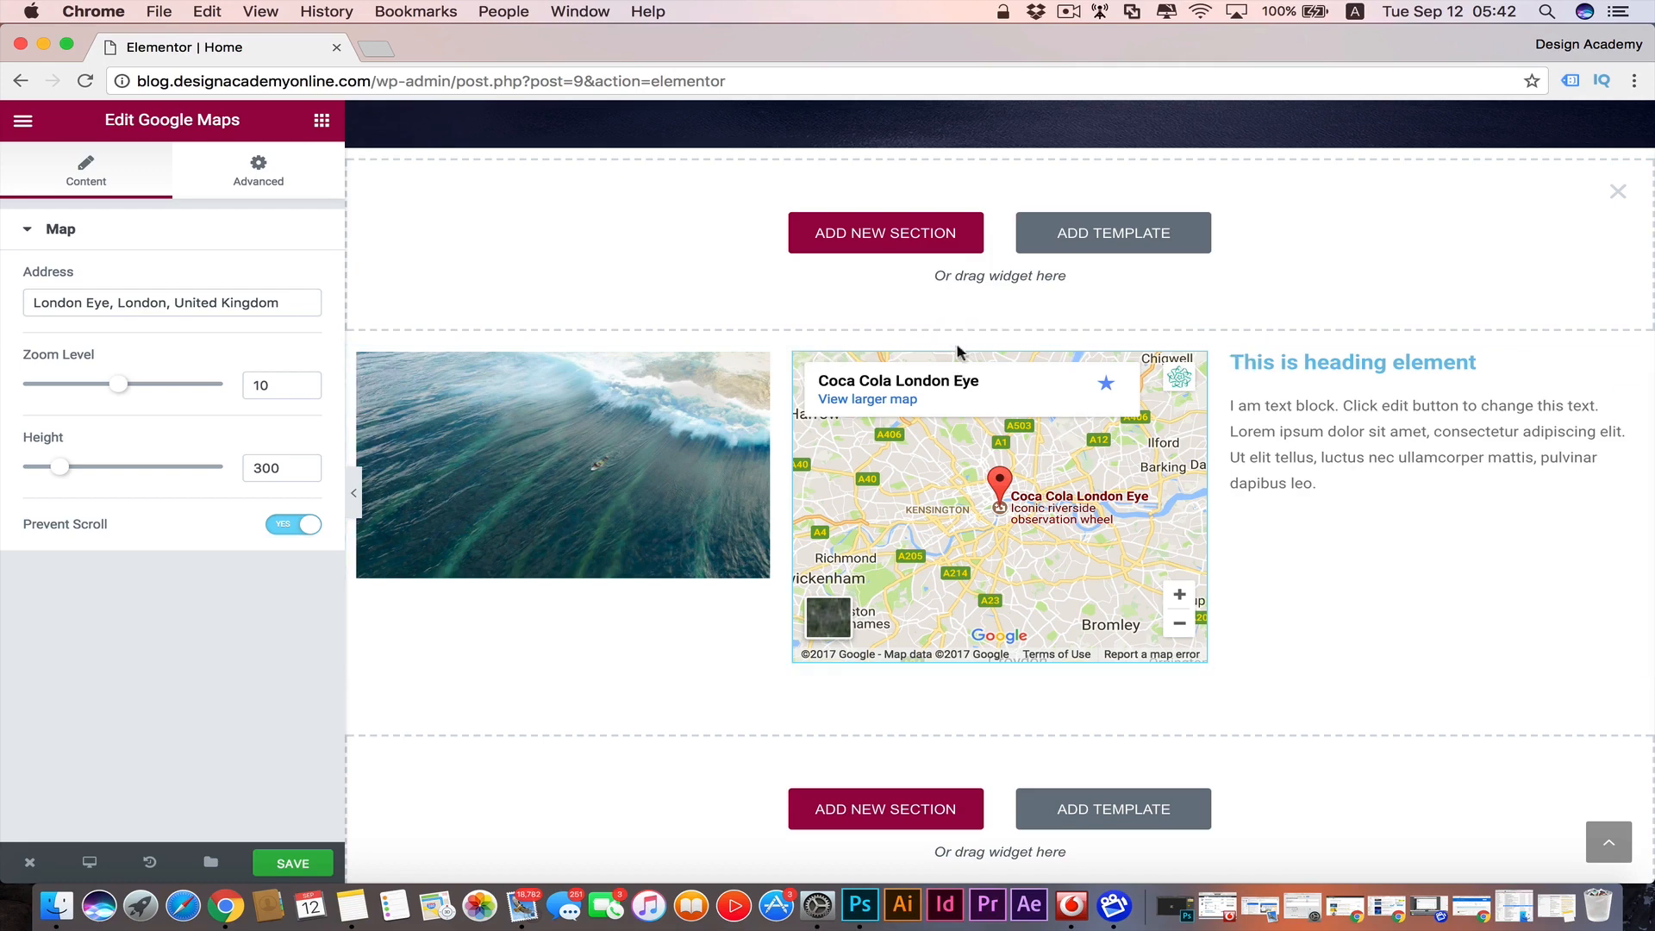
# - Give the three-column section a classic background using the tree-lined park image vbg10.jpg from the Media Library
pyautogui.moveTo(944, 332)
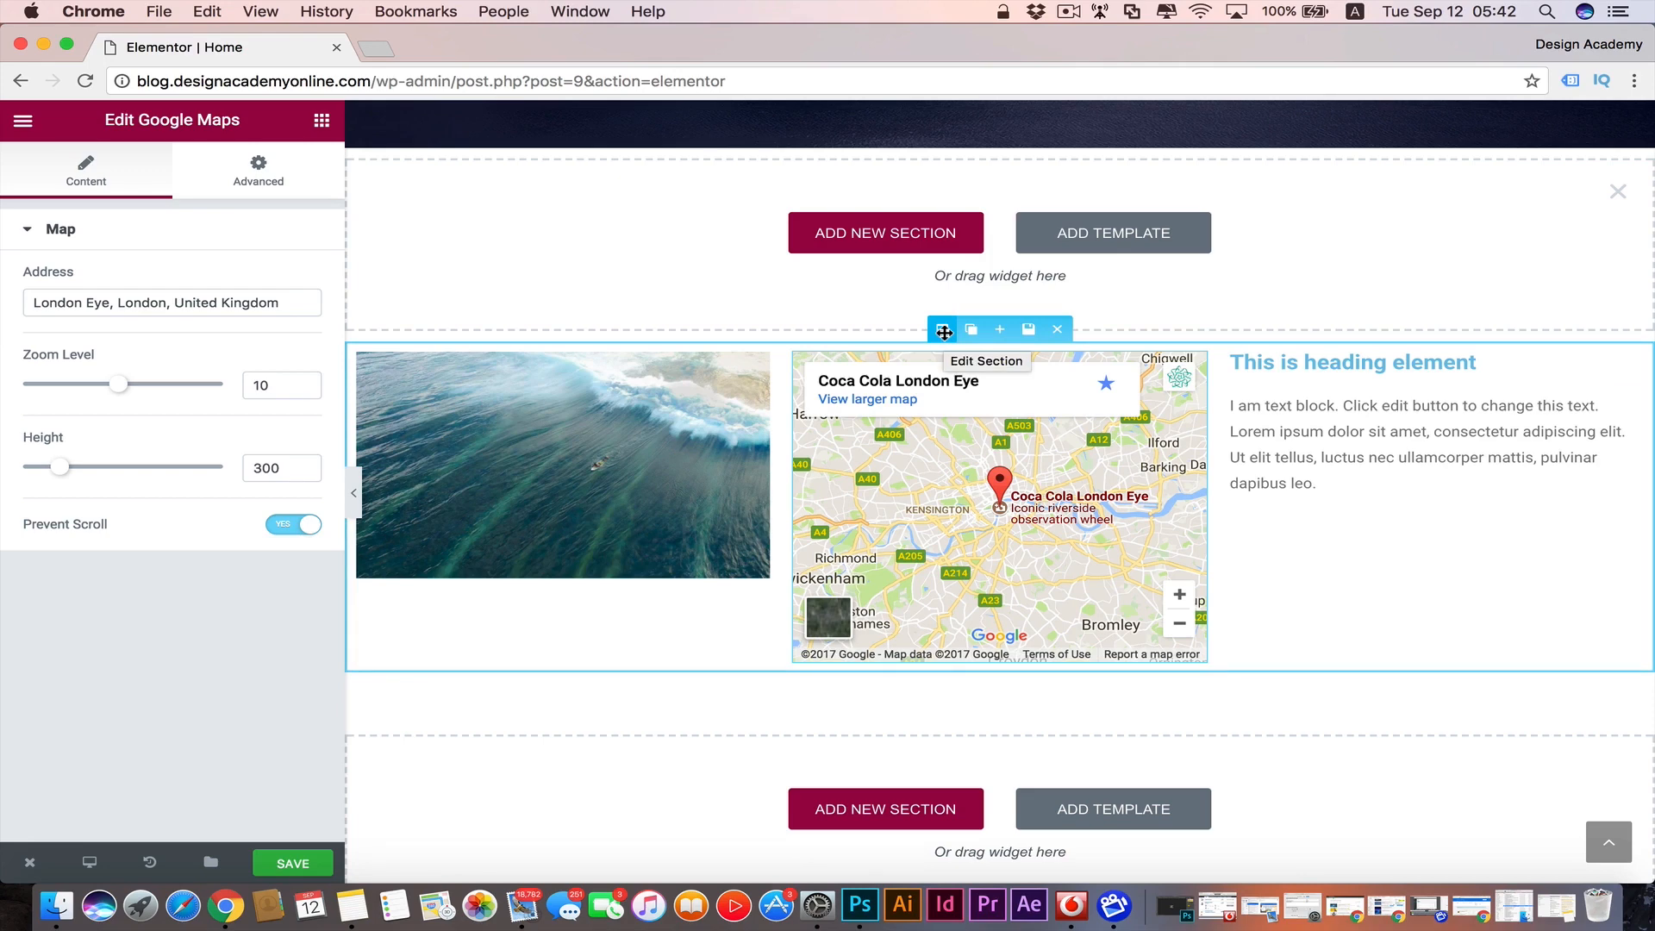
pyautogui.click(944, 332)
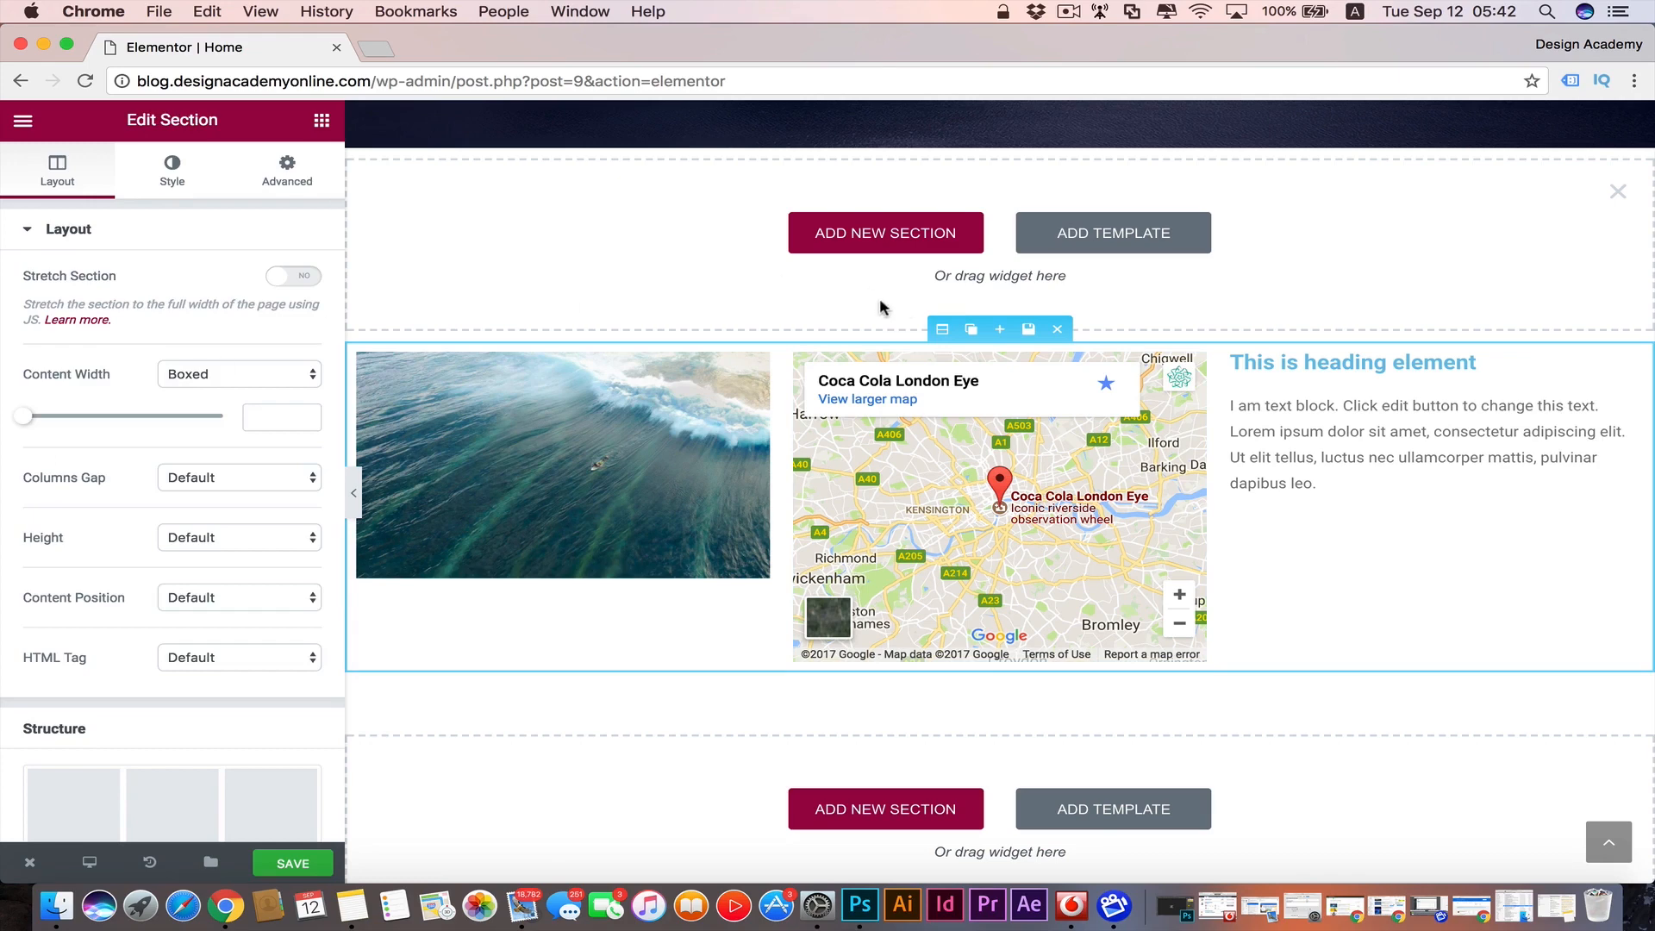
pyautogui.click(170, 179)
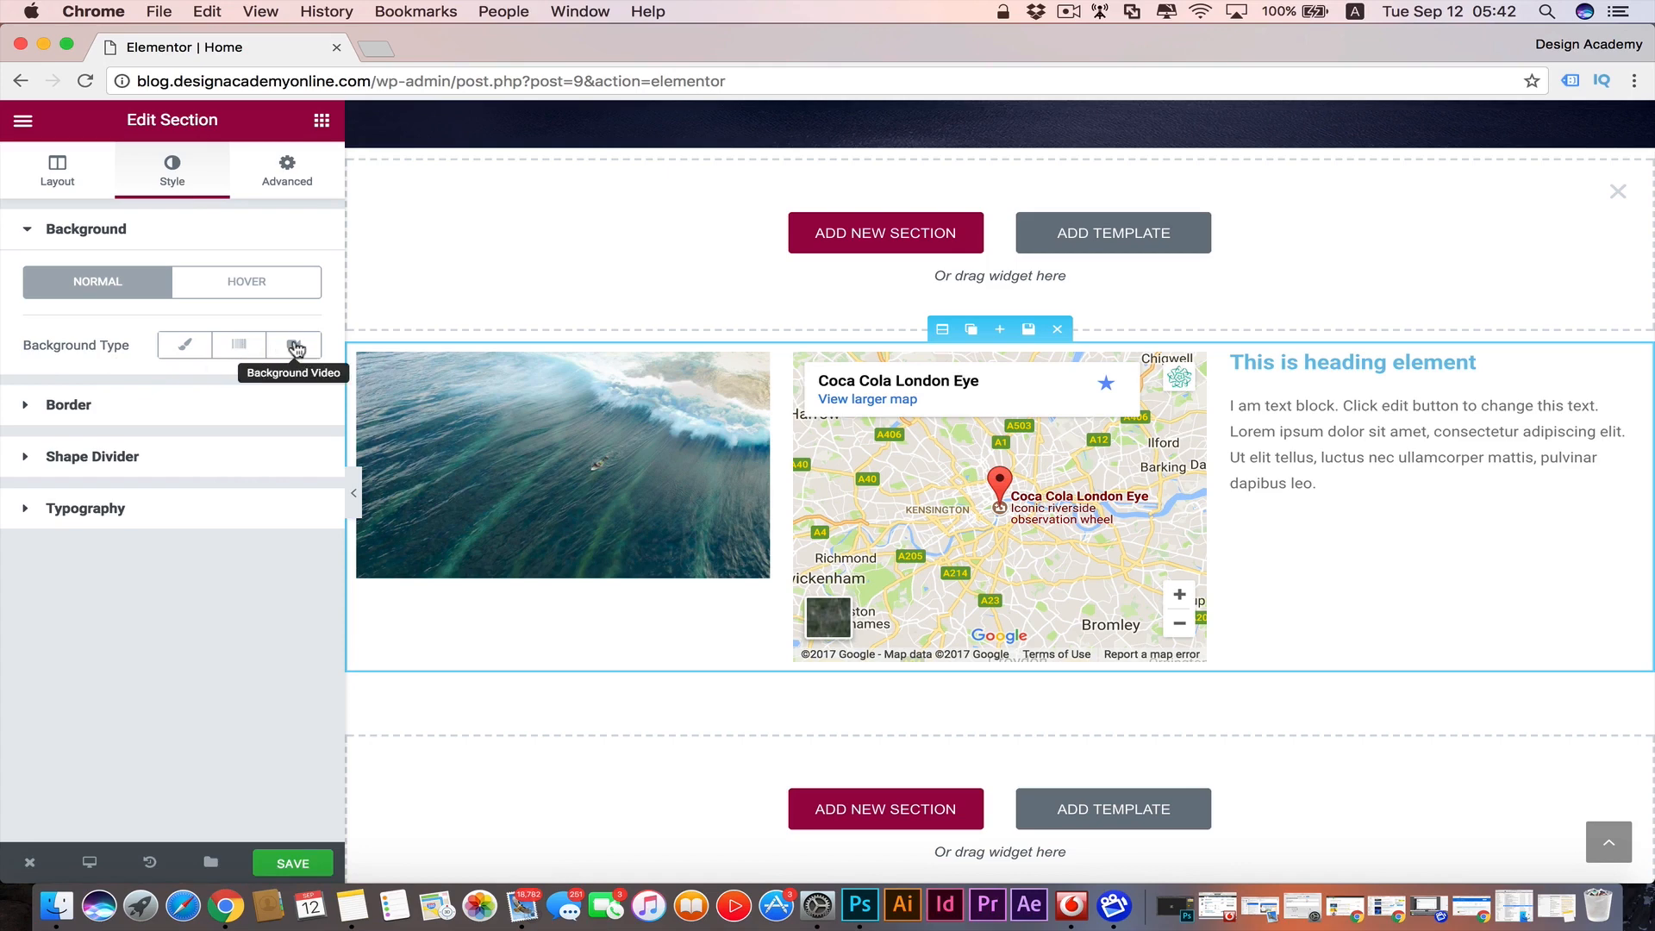
pyautogui.click(190, 349)
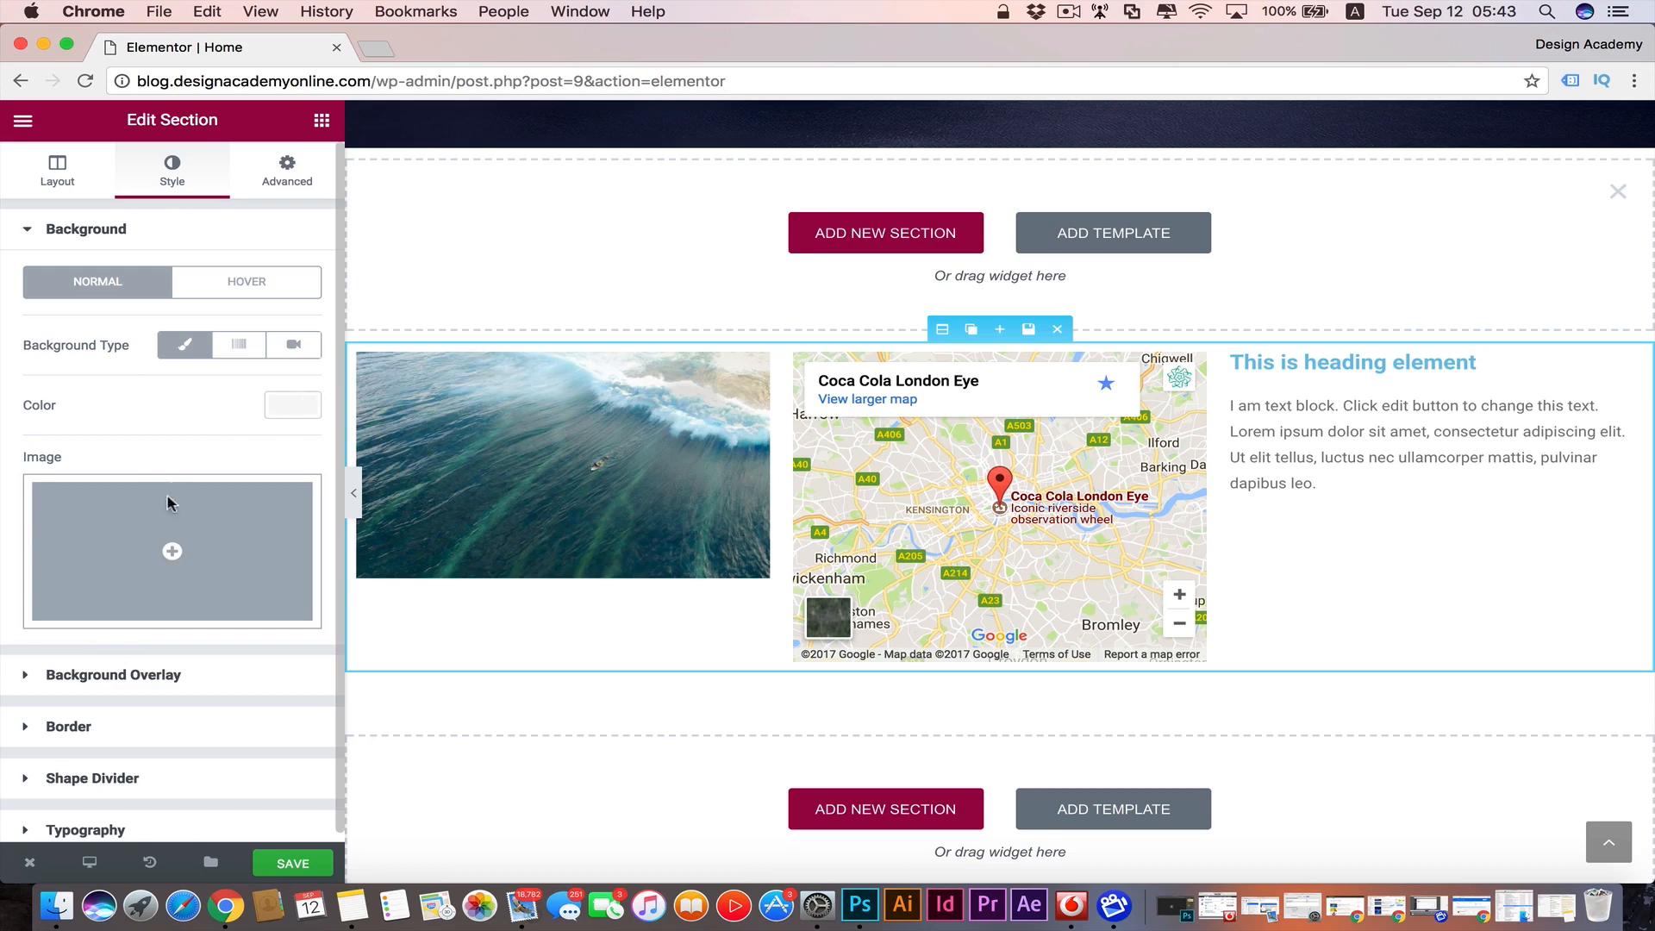
pyautogui.click(200, 557)
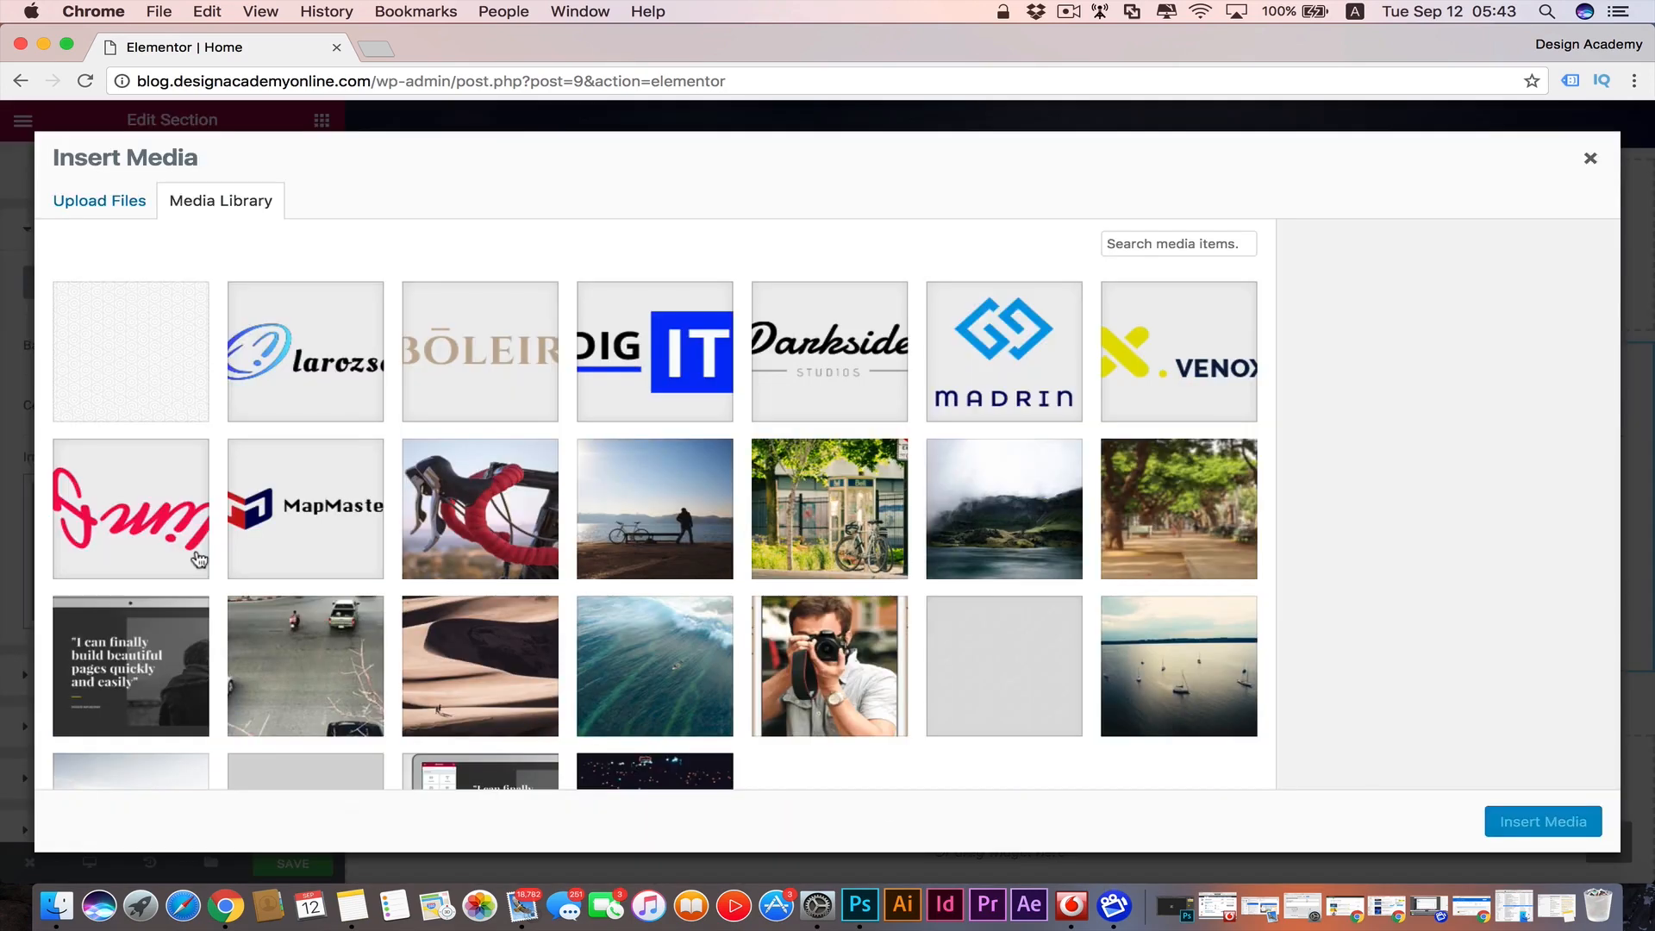
pyautogui.scroll(-2, 815, 522)
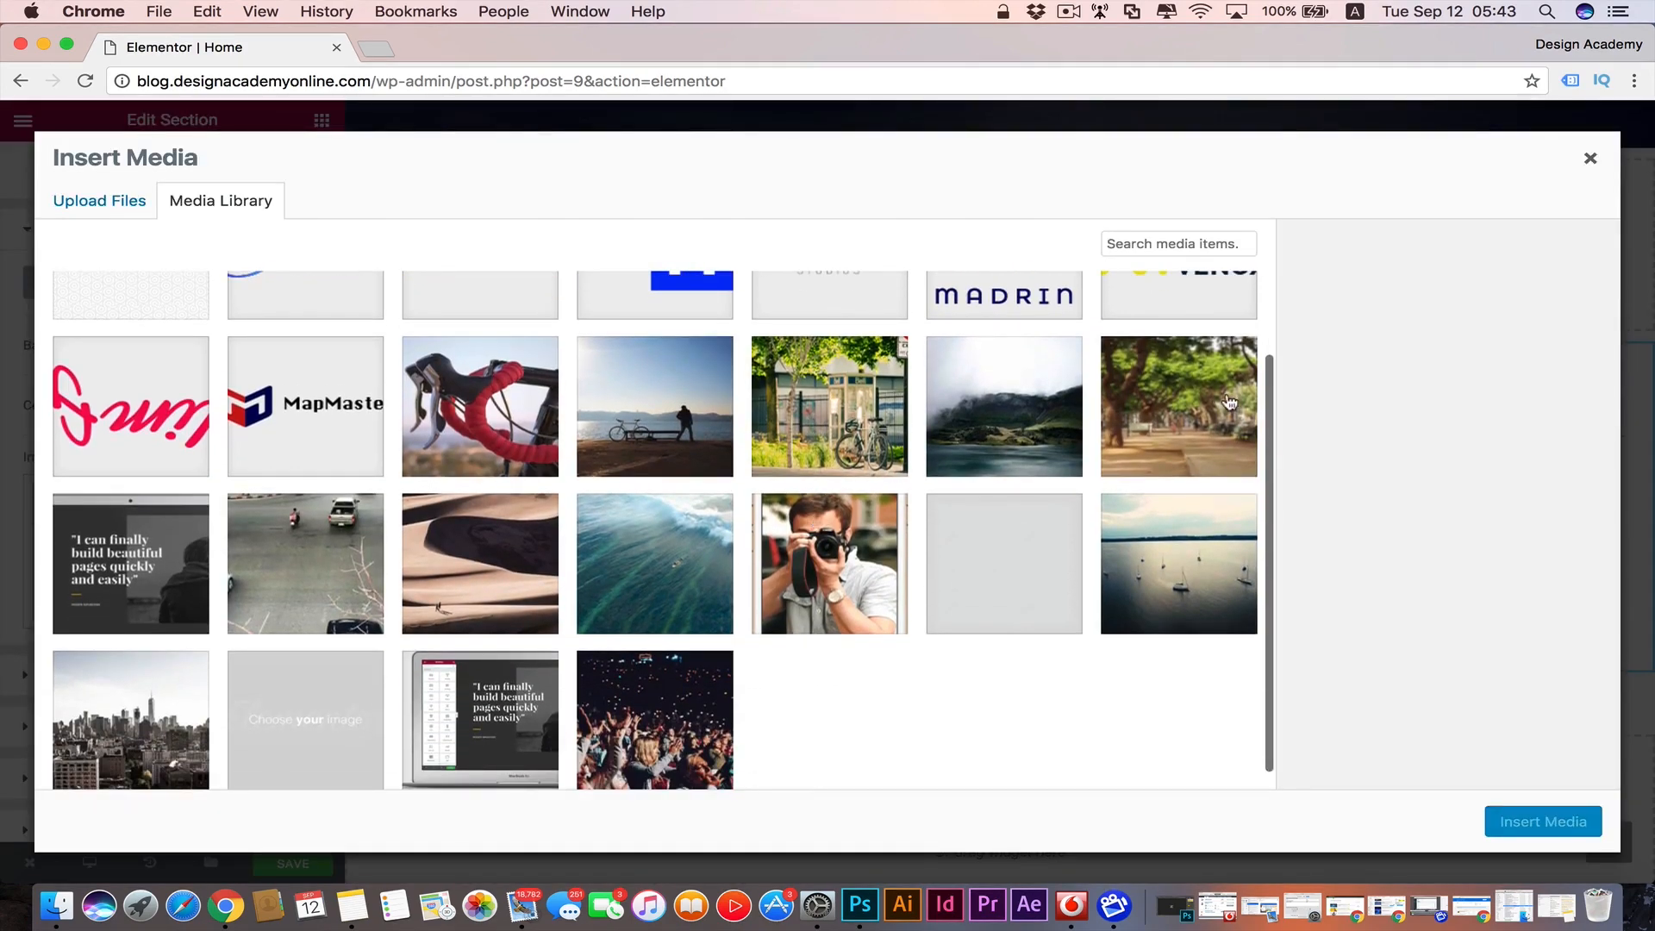
pyautogui.click(1231, 404)
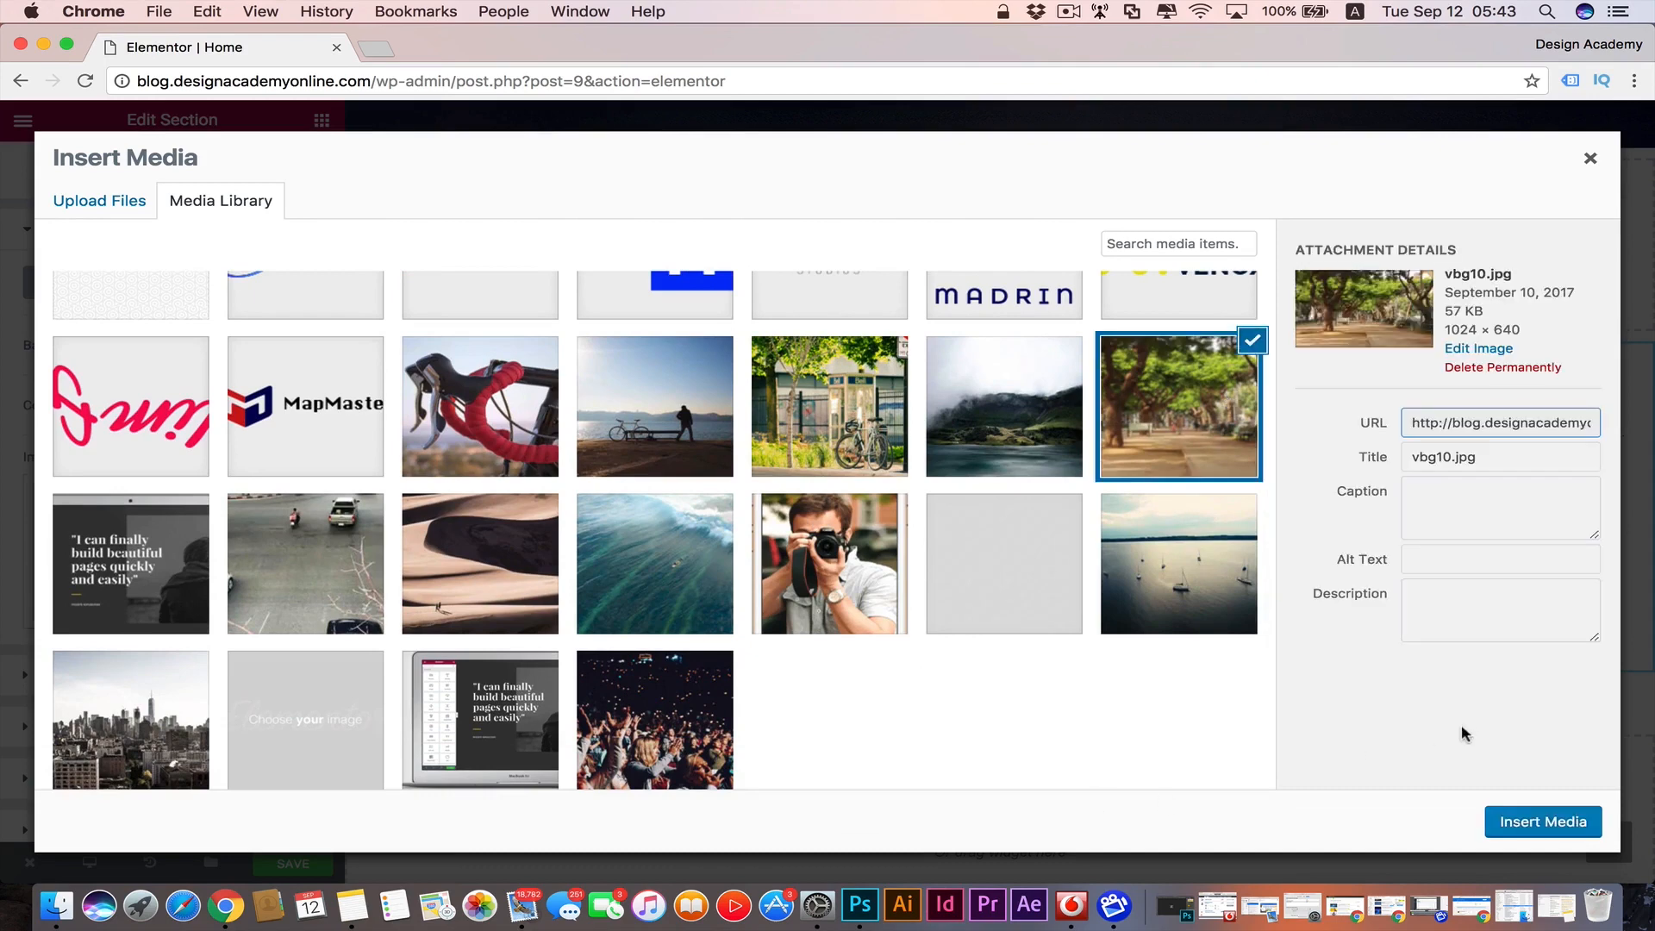
pyautogui.click(1543, 823)
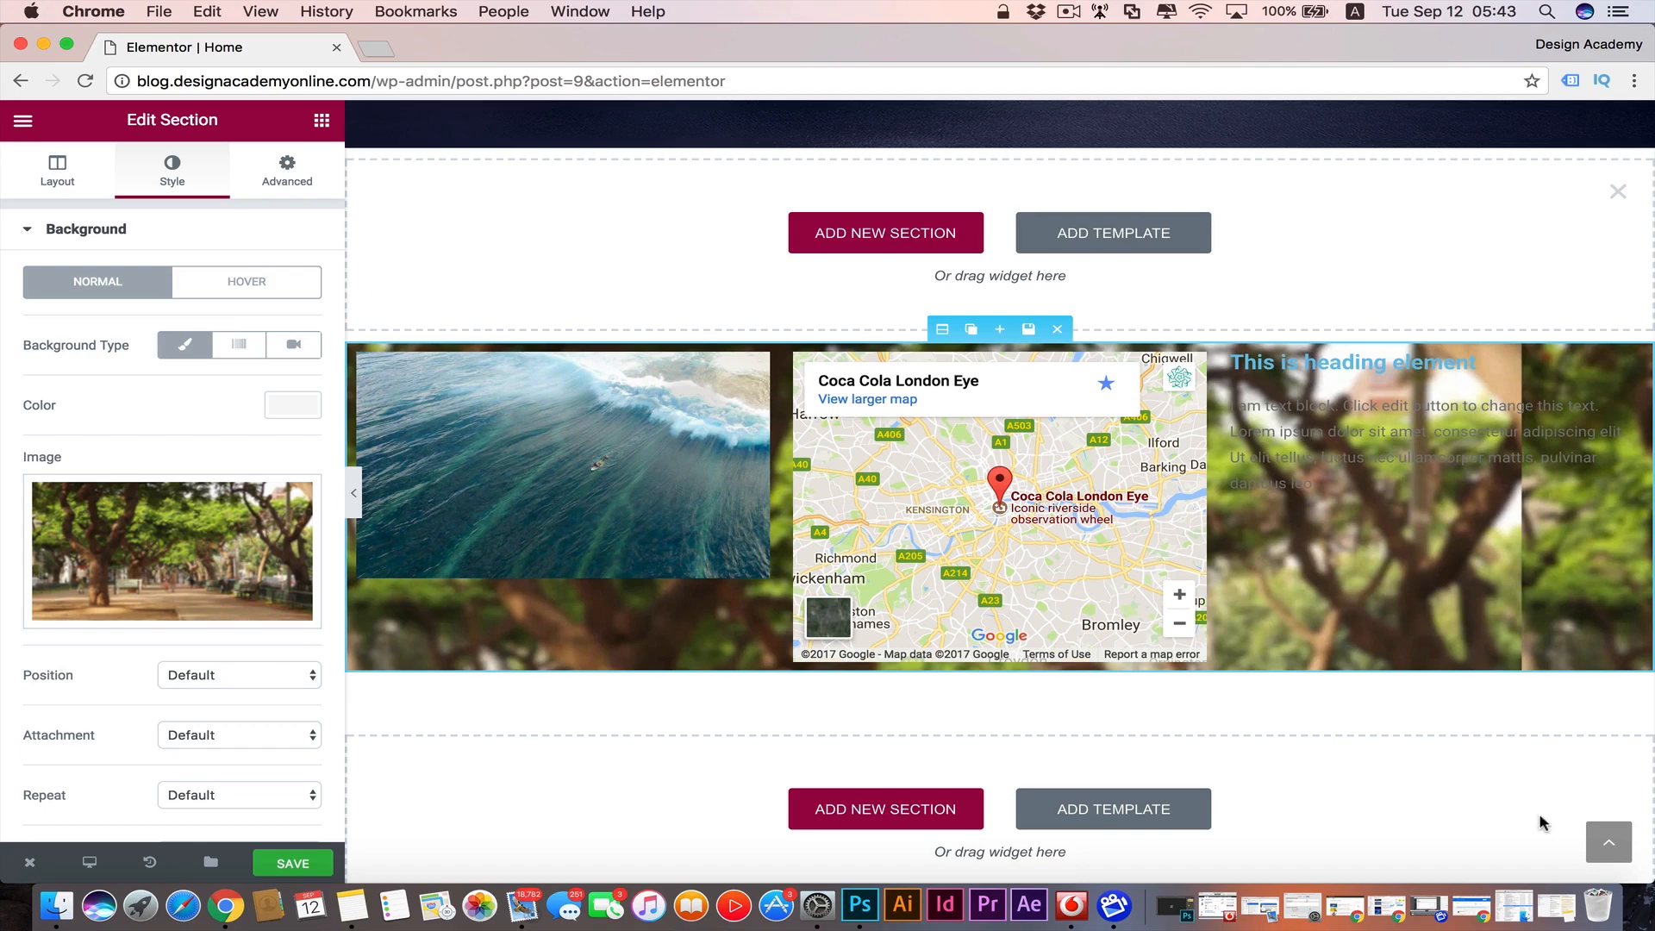
# - Set the attachment of the three-column section's background image to Fixed
pyautogui.scroll(-4, 86, 728)
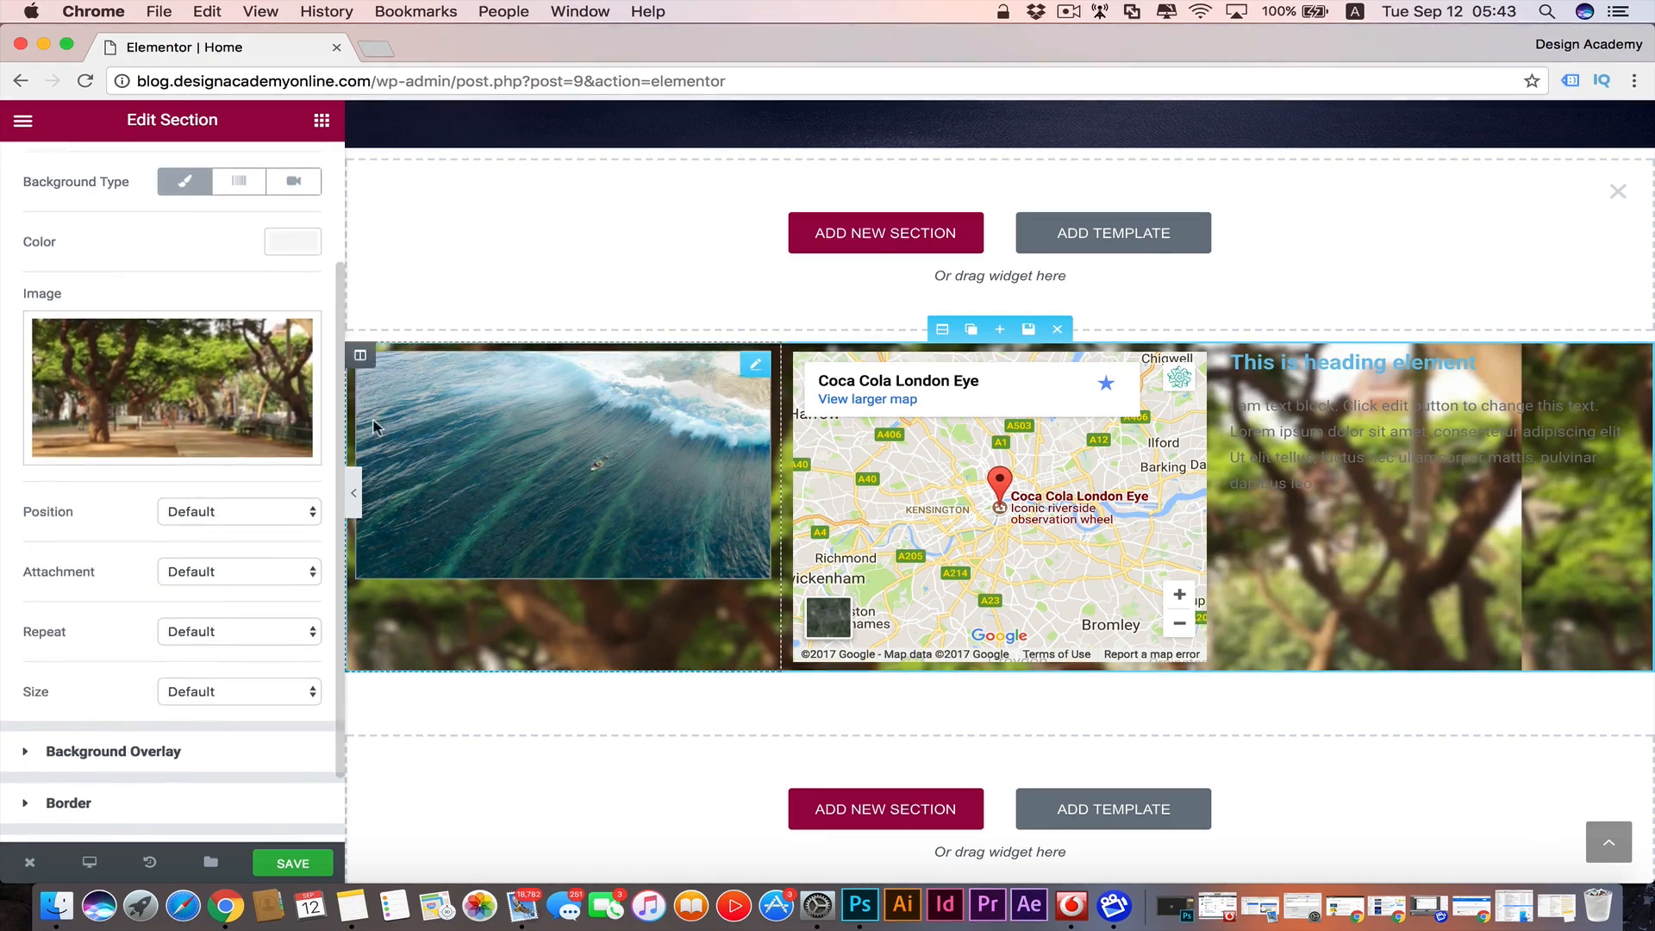
pyautogui.click(354, 493)
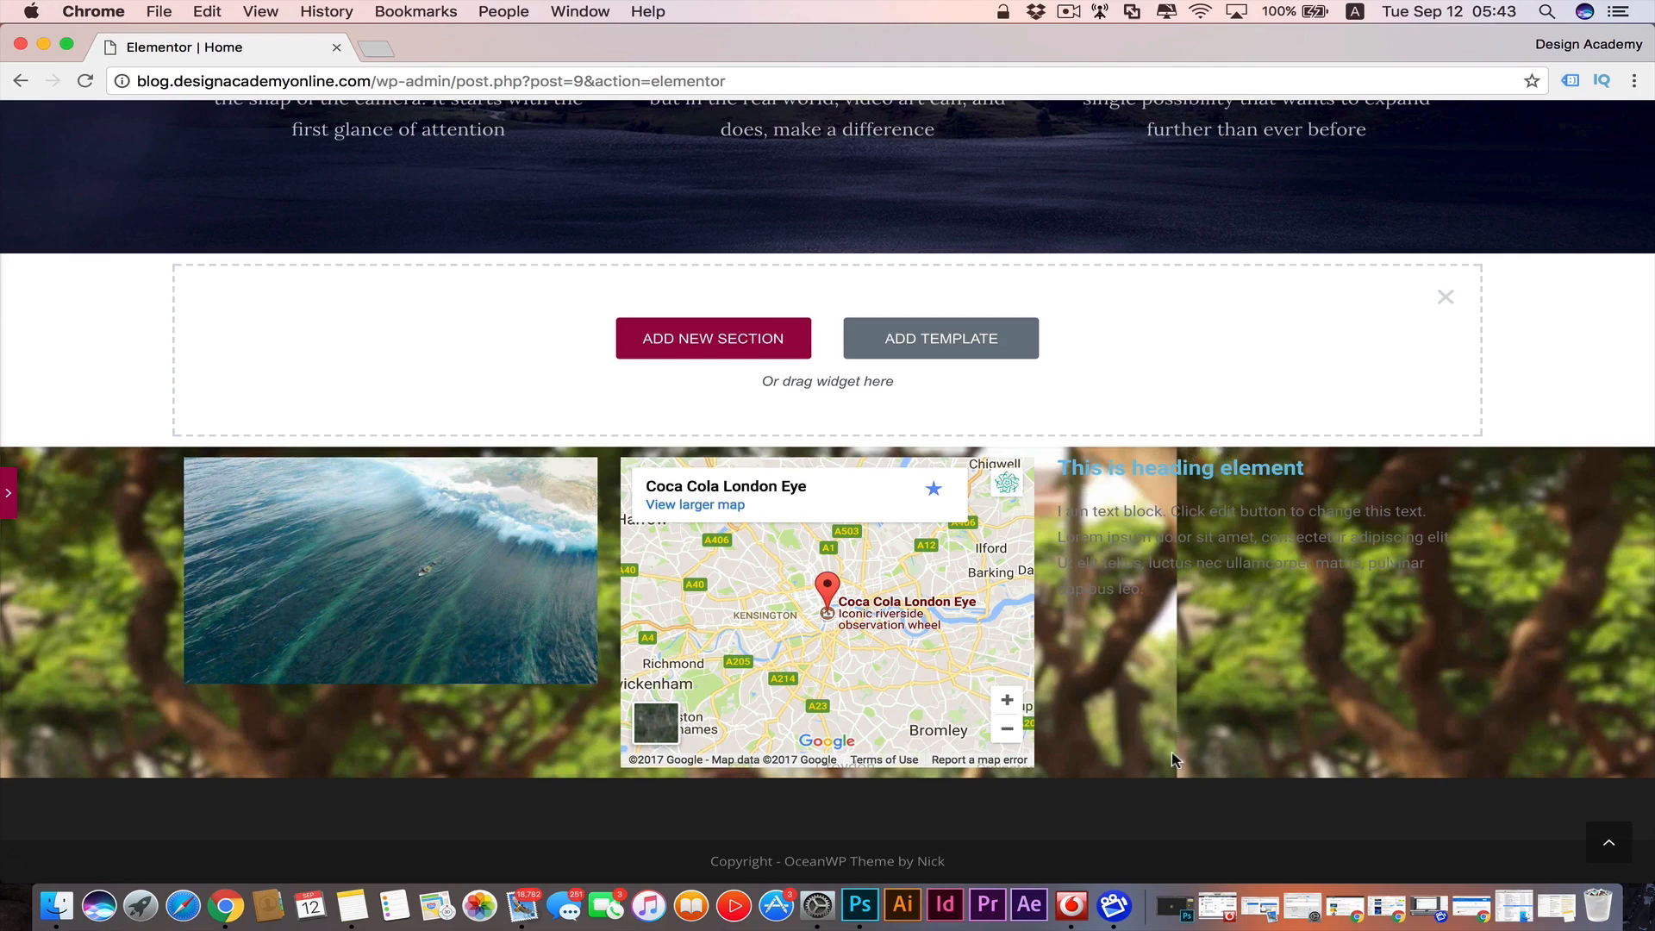
pyautogui.click(8, 493)
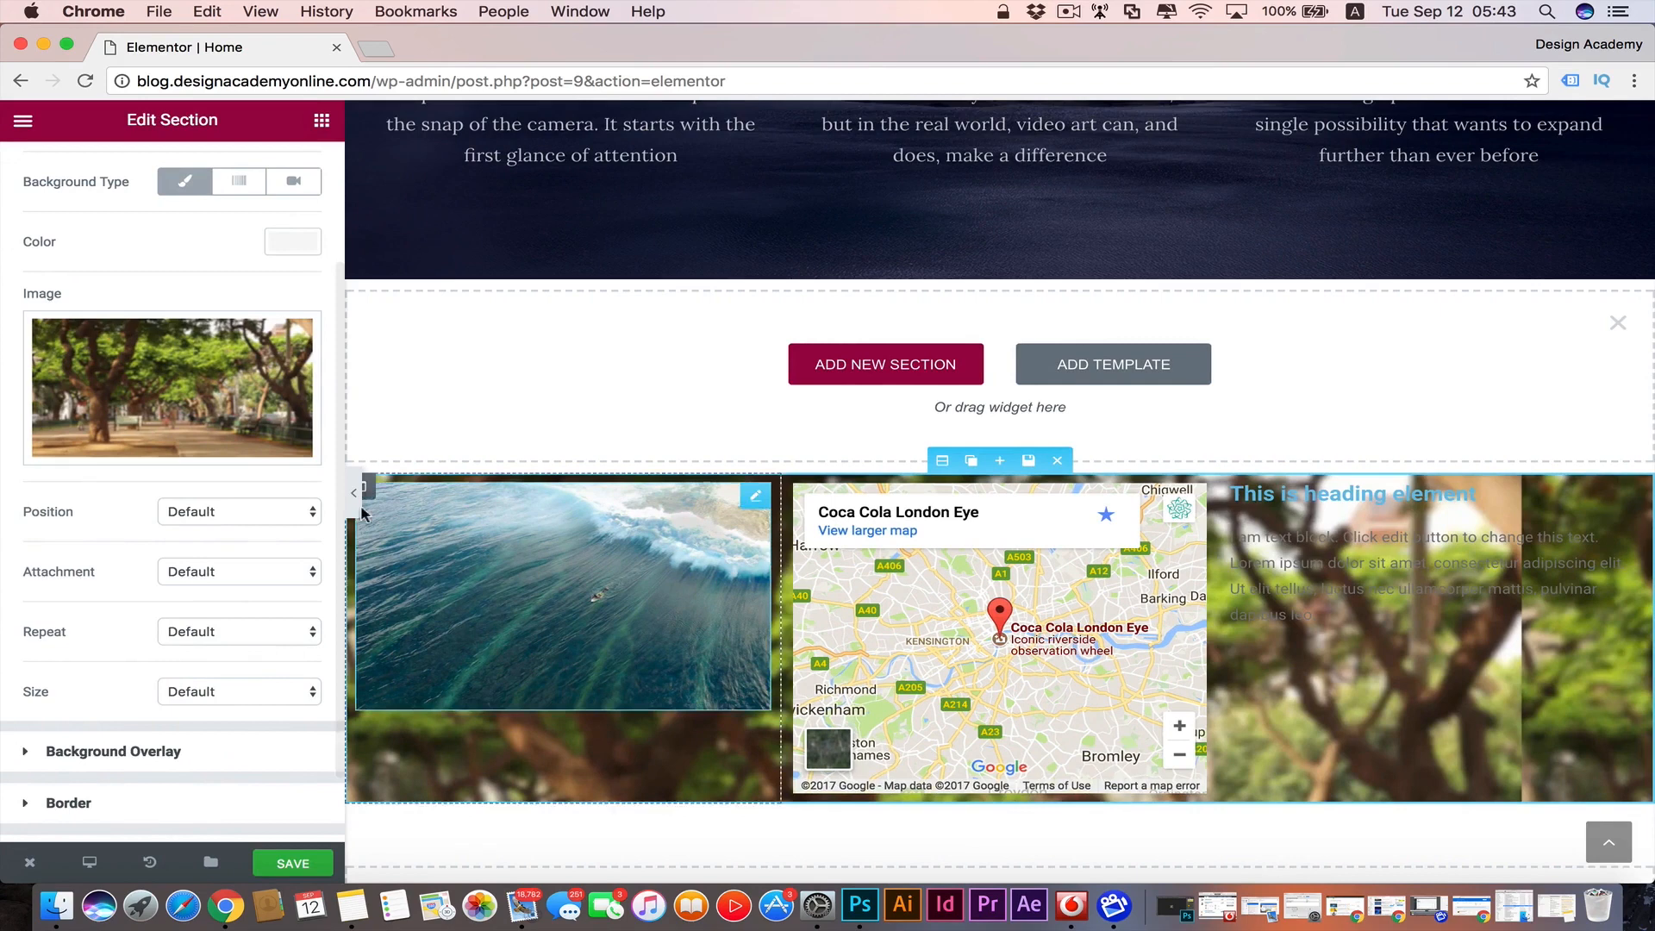
pyautogui.click(316, 515)
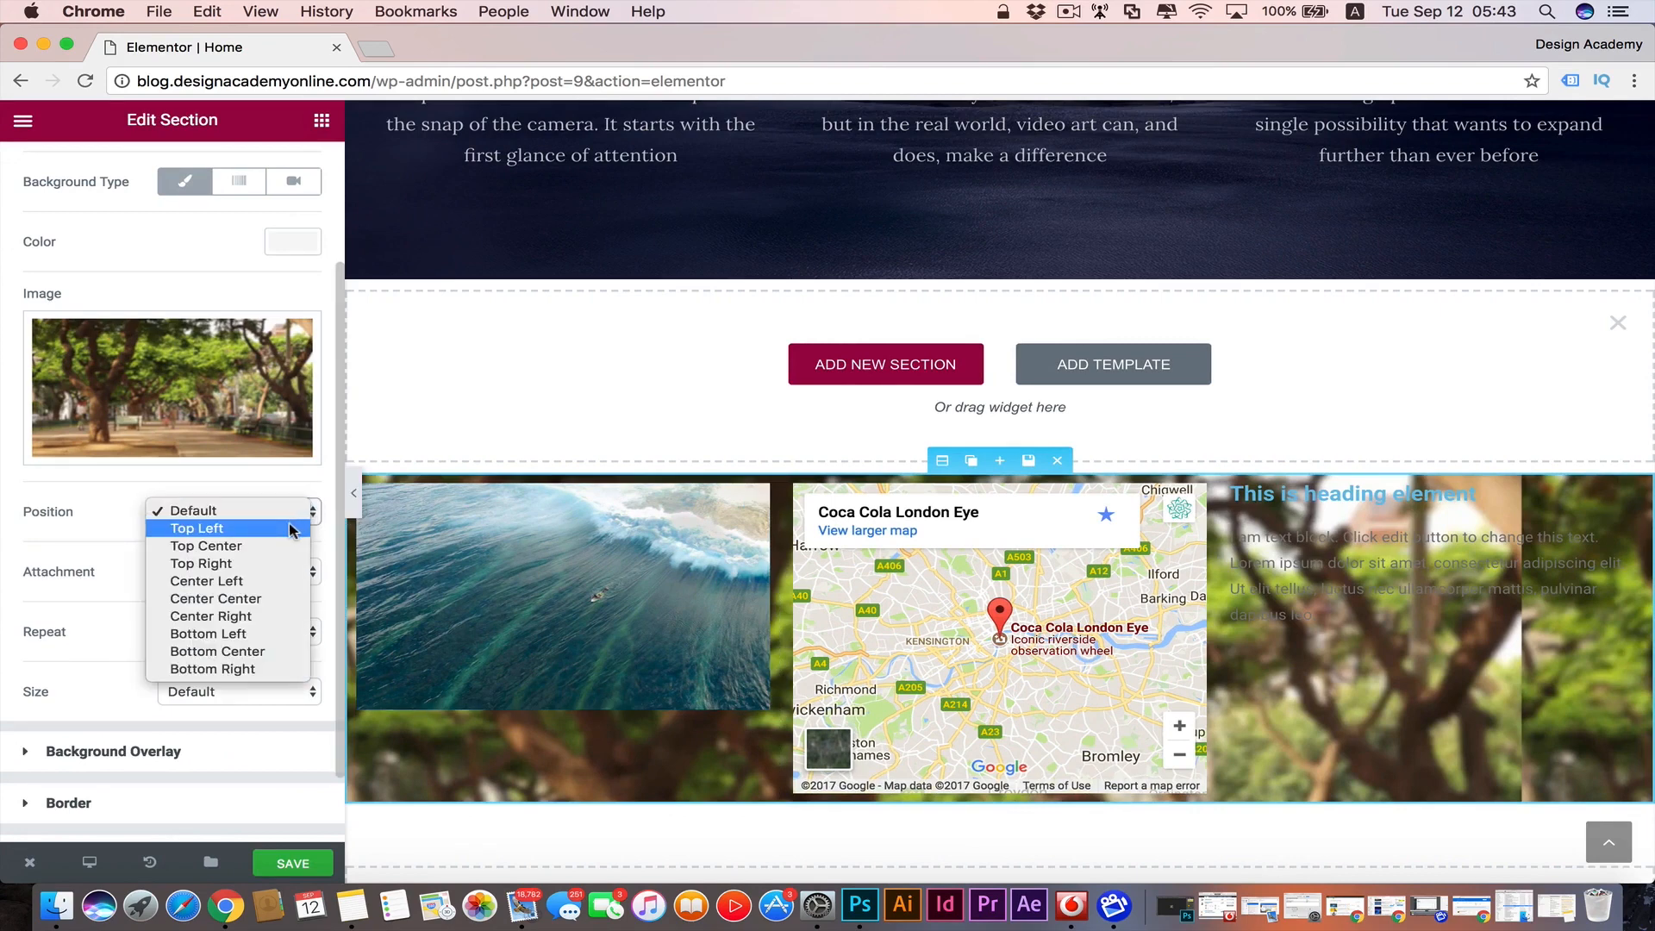
pyautogui.click(317, 490)
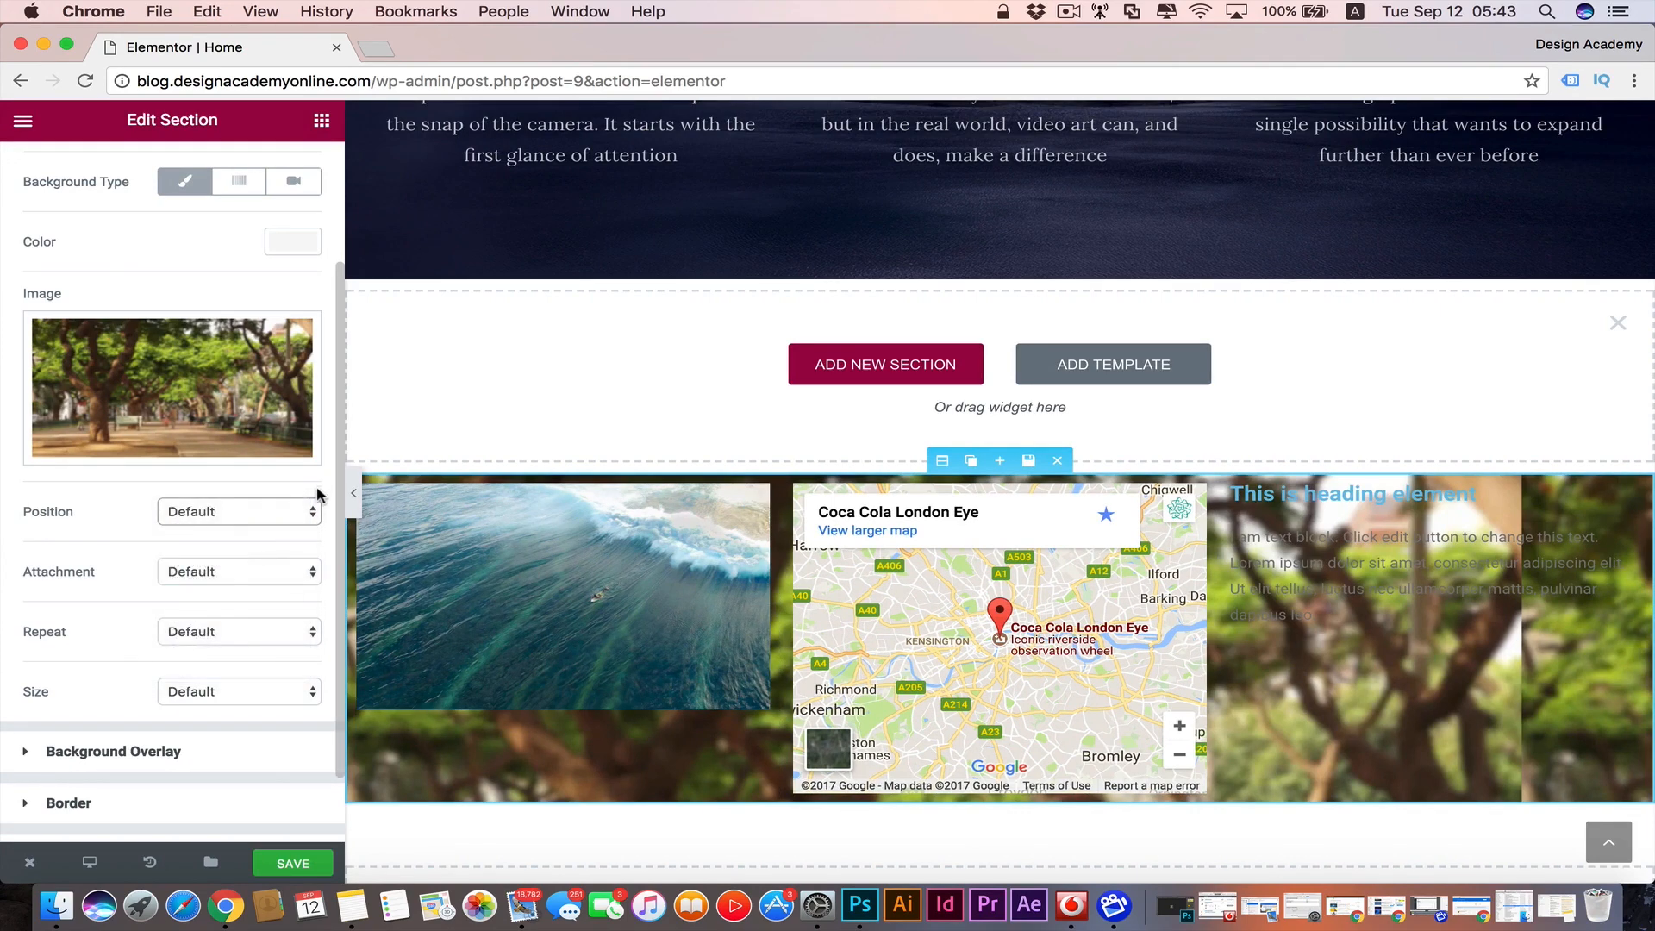
pyautogui.click(304, 573)
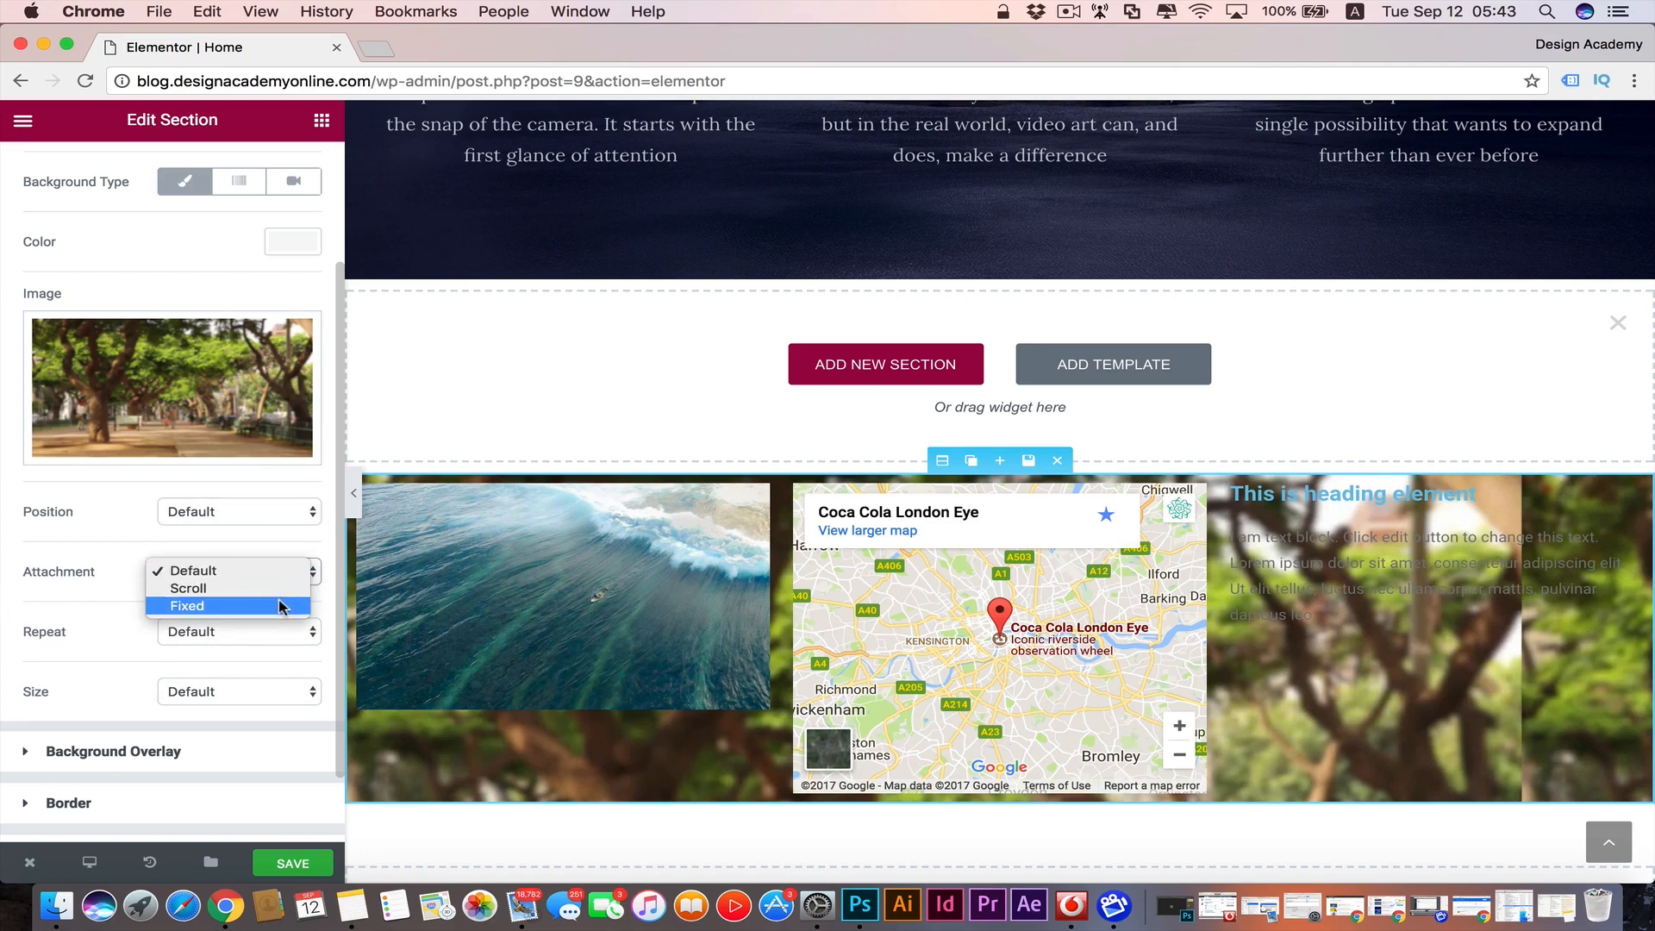
pyautogui.click(280, 607)
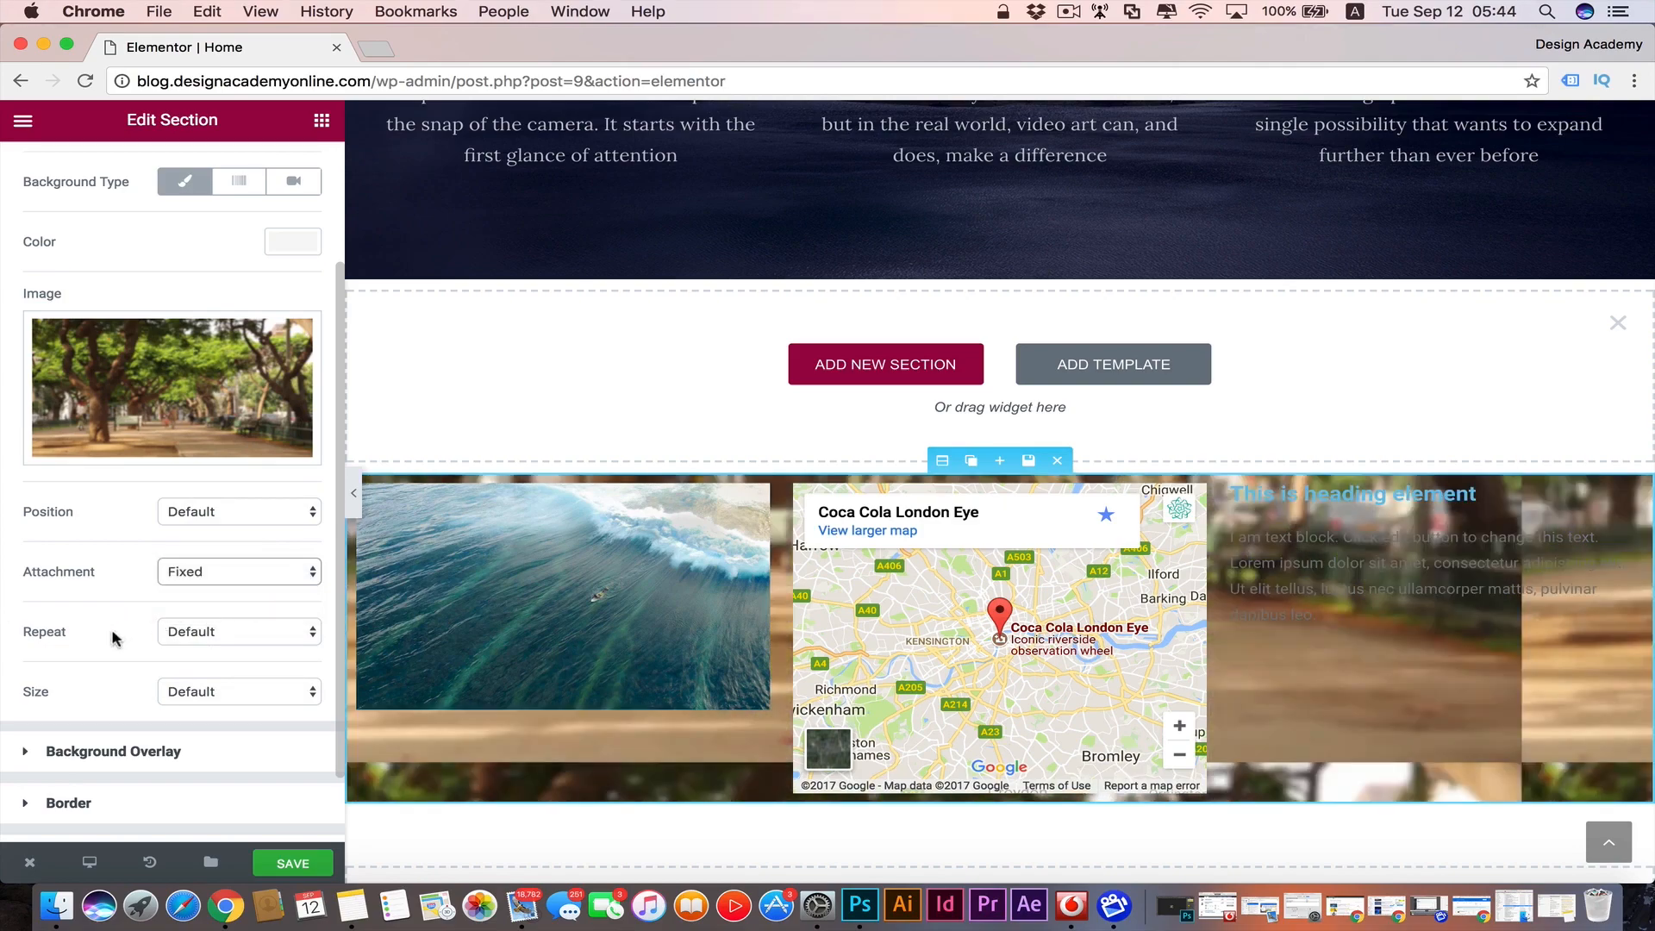
# - Examine how the fixed park background behaves behind the three columns as the page scrolls
pyautogui.scroll(-4, 1348, 721)
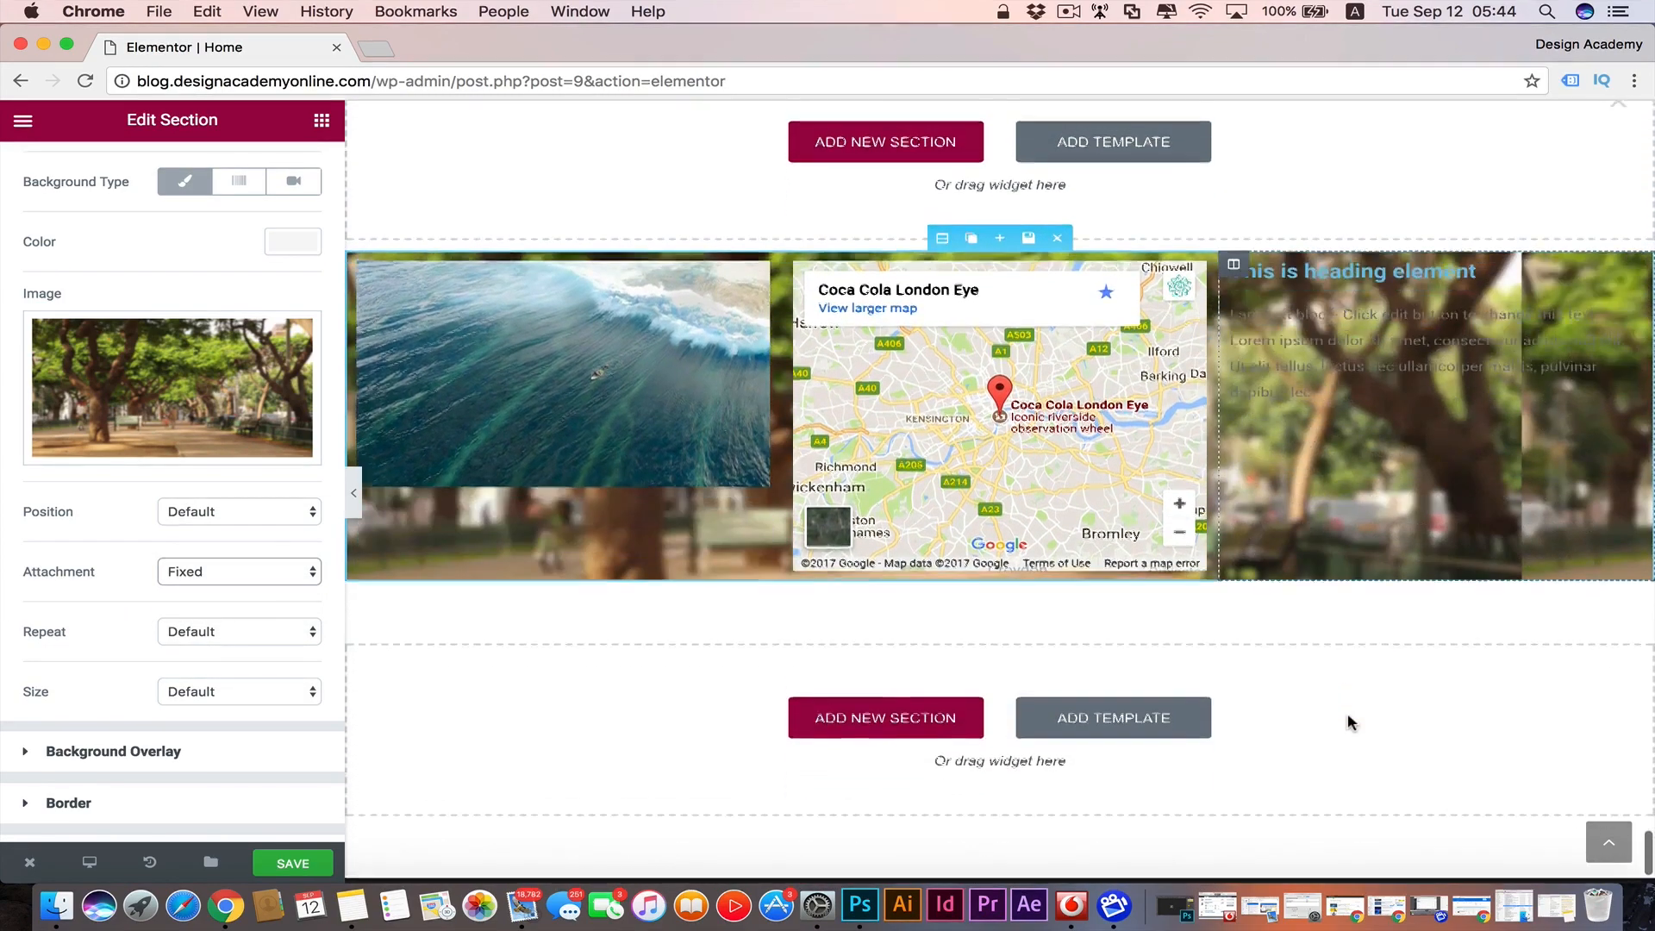
pyautogui.scroll(5, 1347, 722)
pyautogui.scroll(-3, 1347, 721)
pyautogui.scroll(-1, 1348, 715)
pyautogui.scroll(3, 1348, 716)
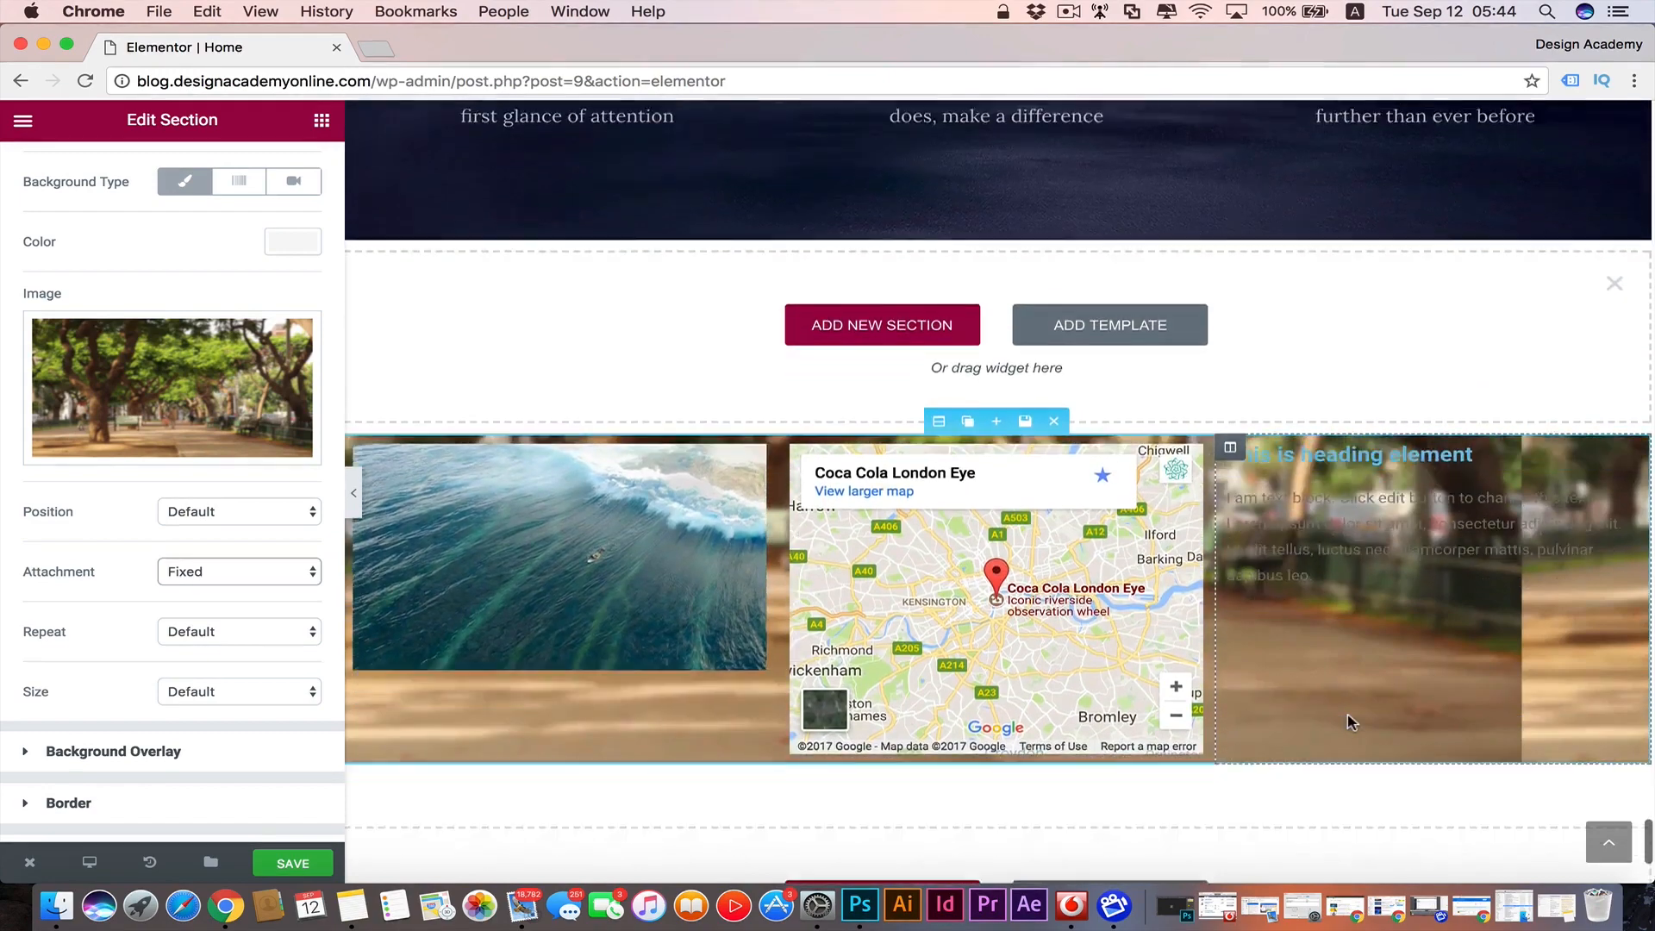
pyautogui.scroll(-4, 1348, 715)
pyautogui.scroll(3, 1348, 715)
pyautogui.scroll(2, 1348, 721)
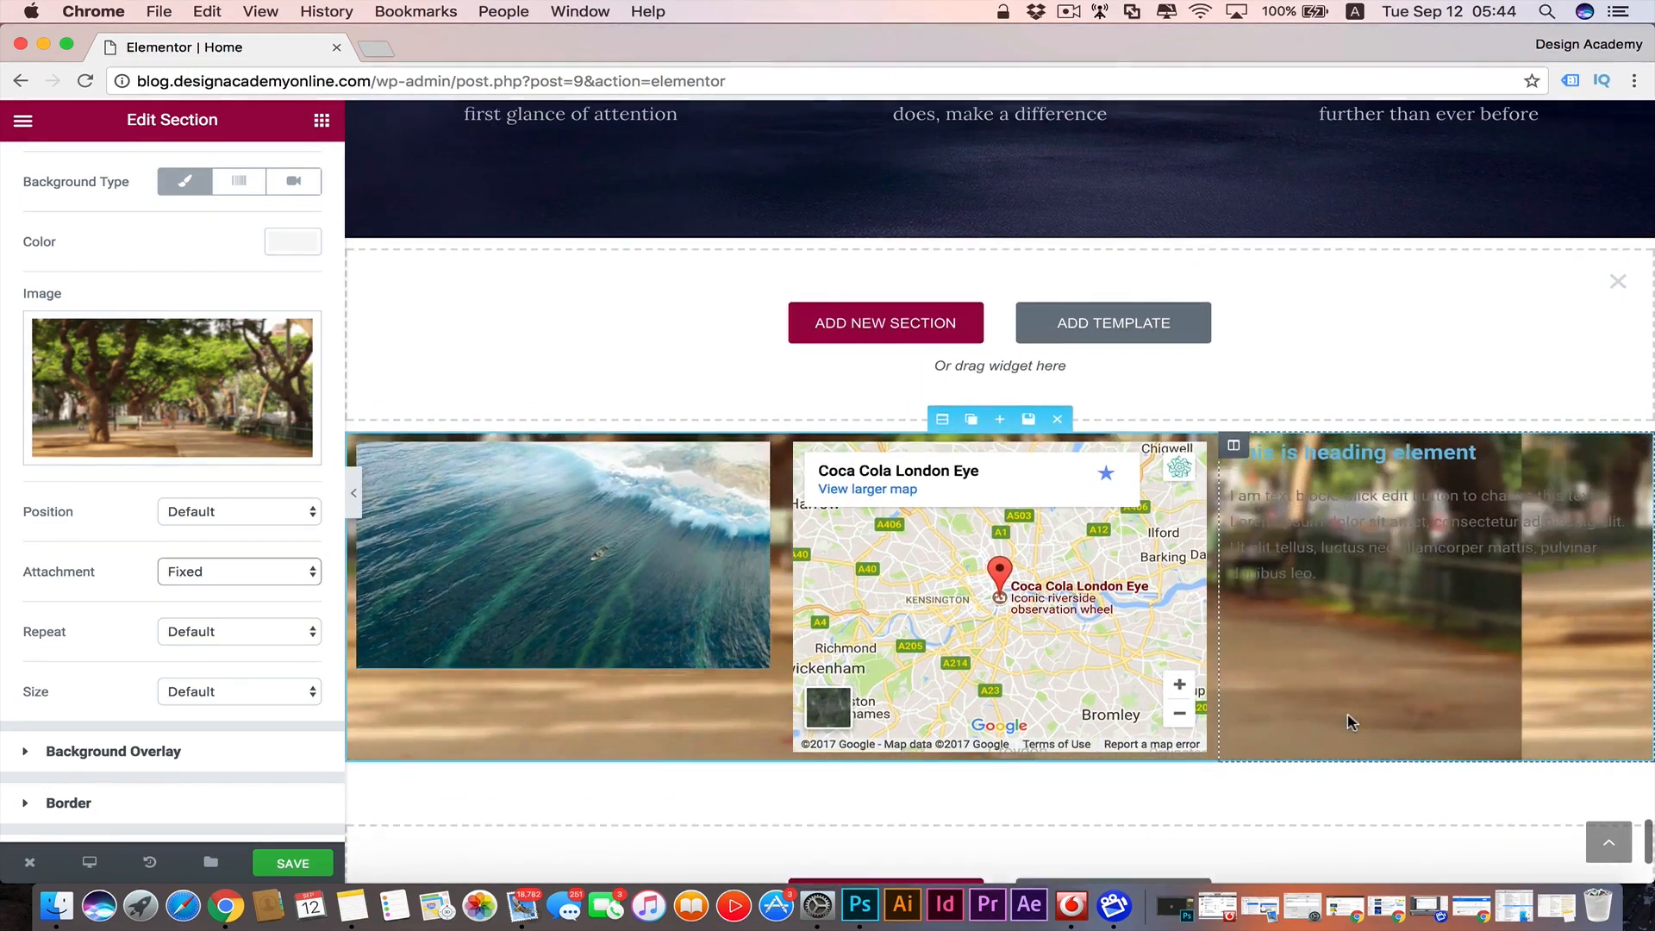
pyautogui.scroll(-2, 1348, 721)
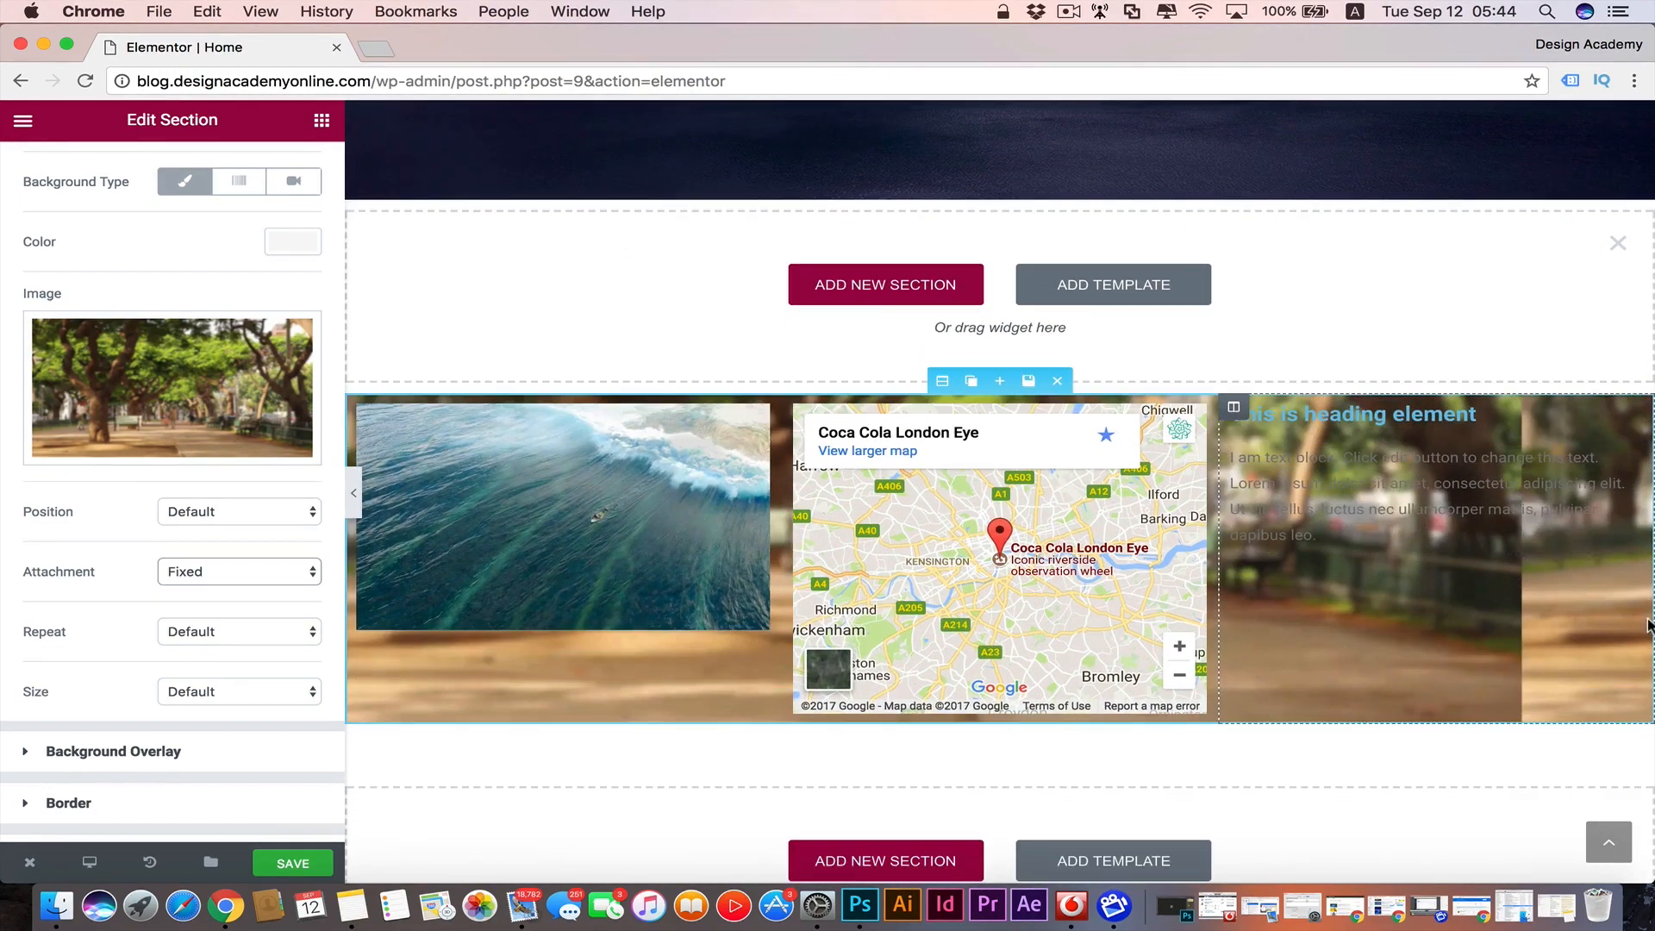
# - Try No-repeat for the background image before choosing Repeat, and set the image size to Cover
pyautogui.click(312, 636)
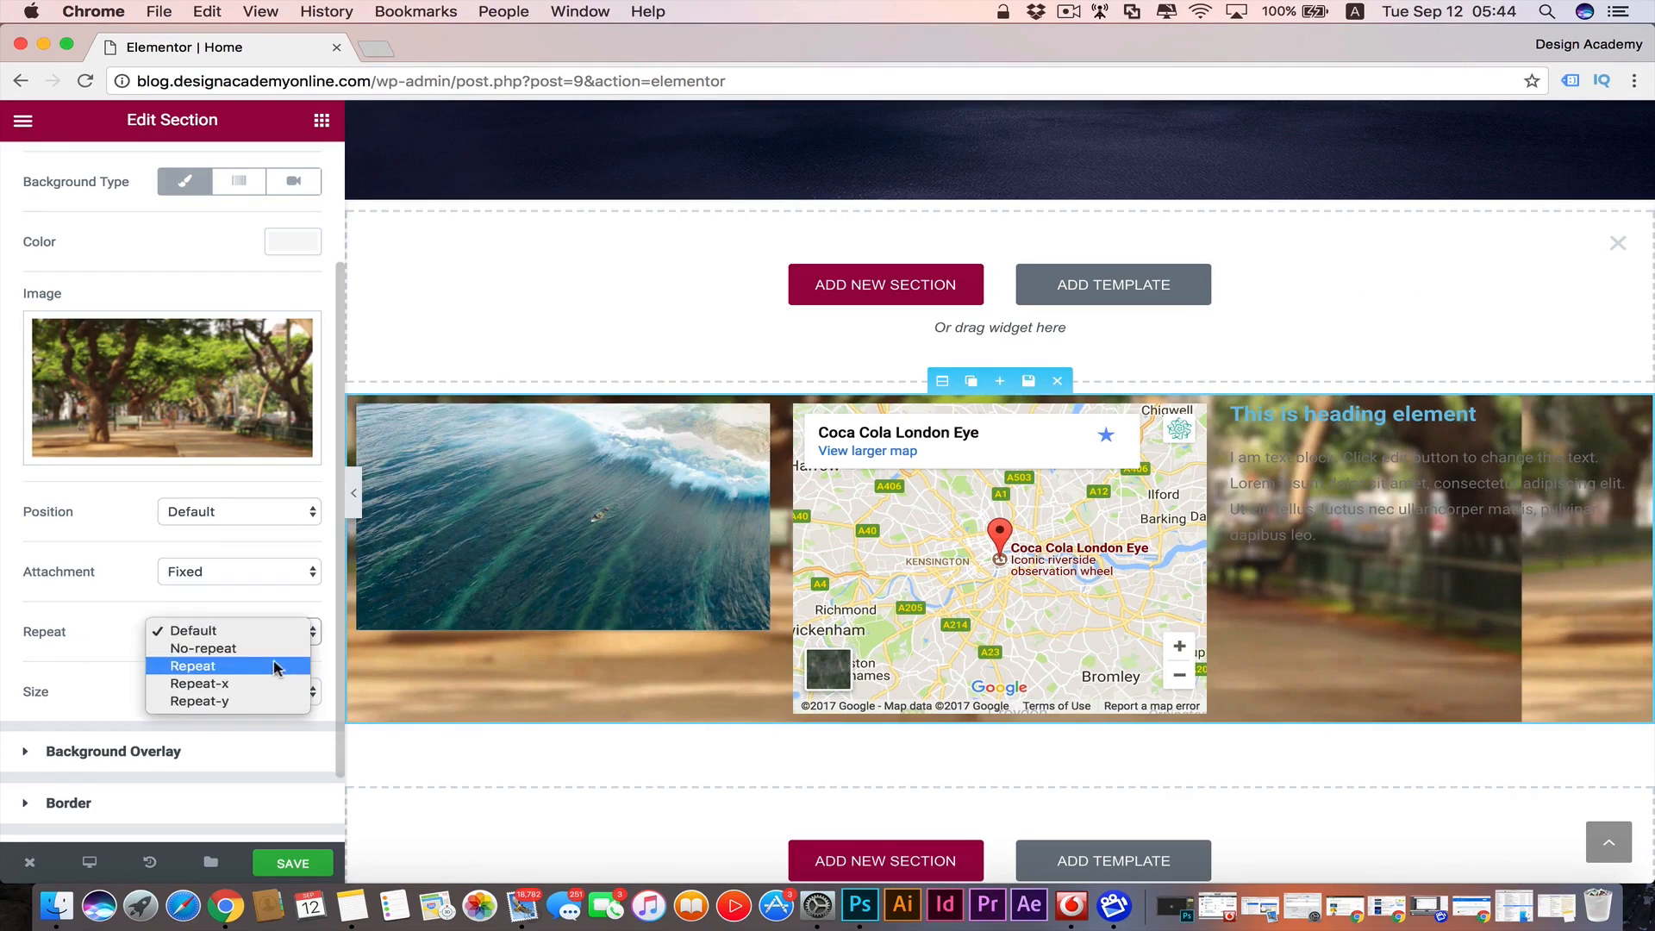
pyautogui.click(277, 653)
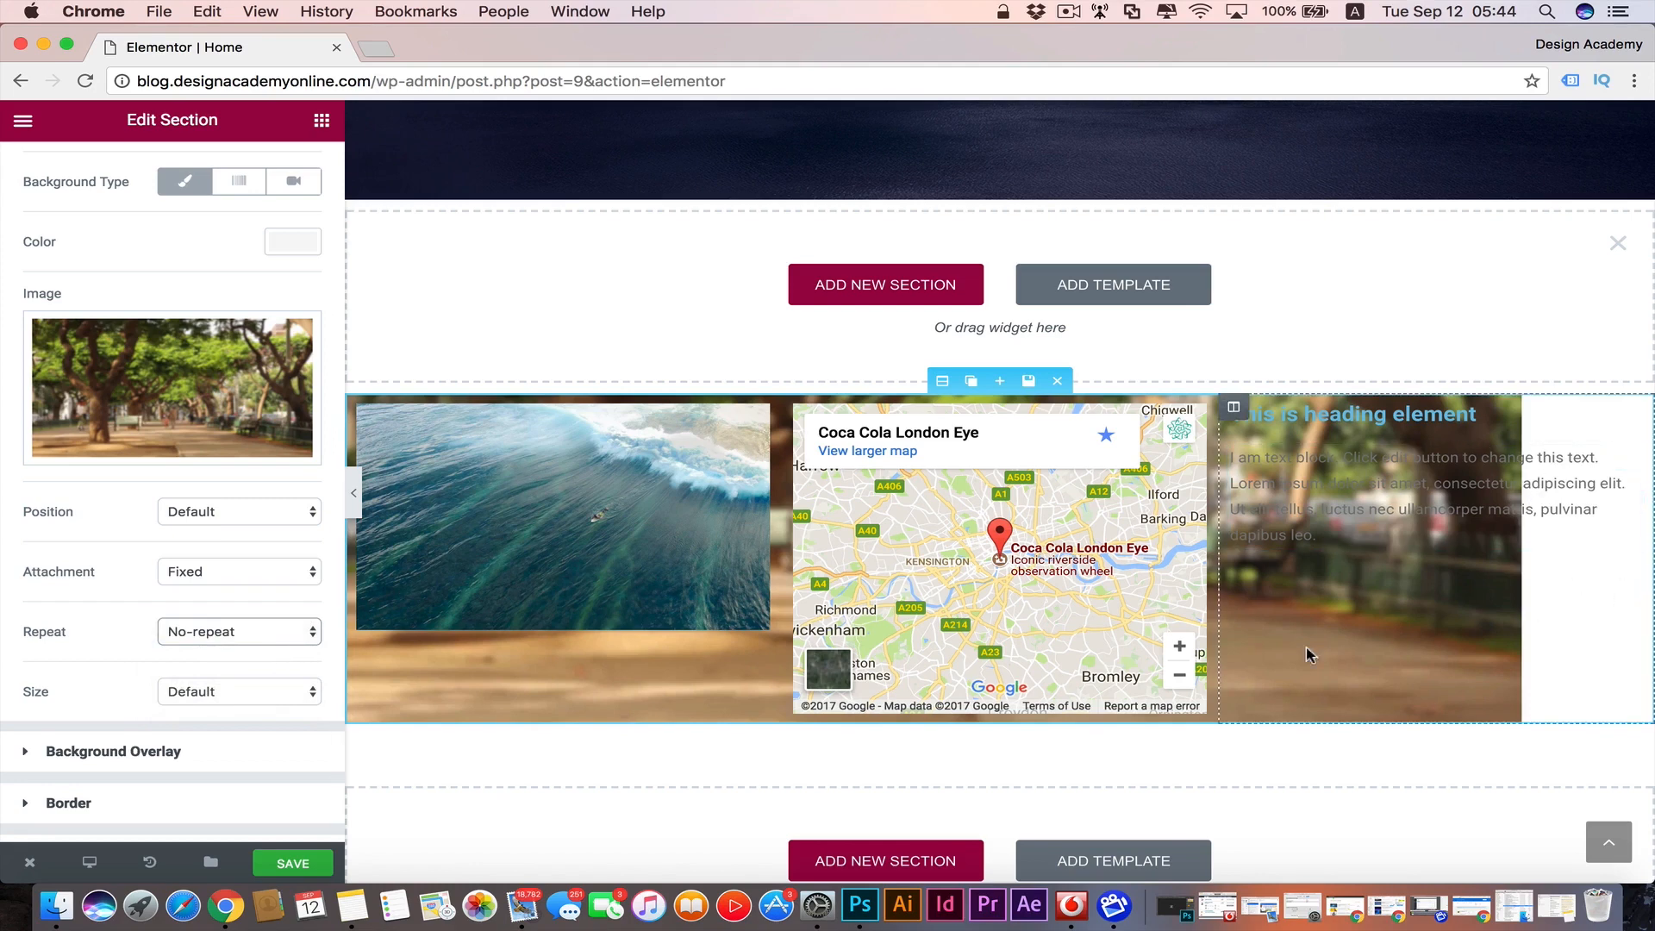
pyautogui.click(313, 633)
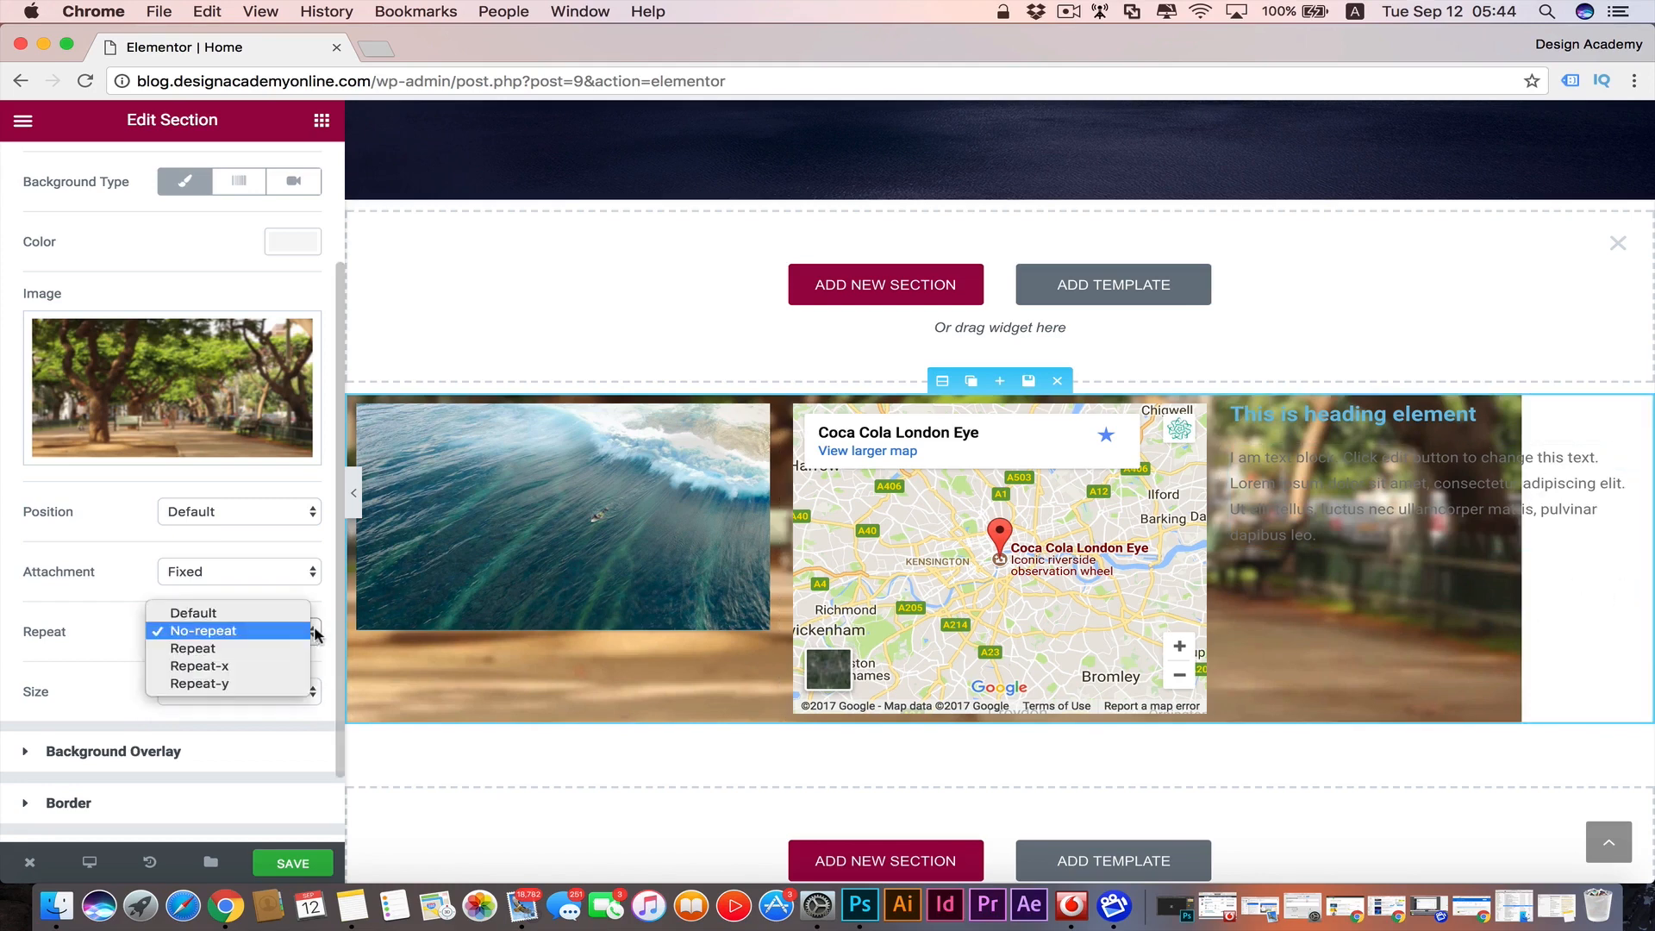
pyautogui.click(240, 657)
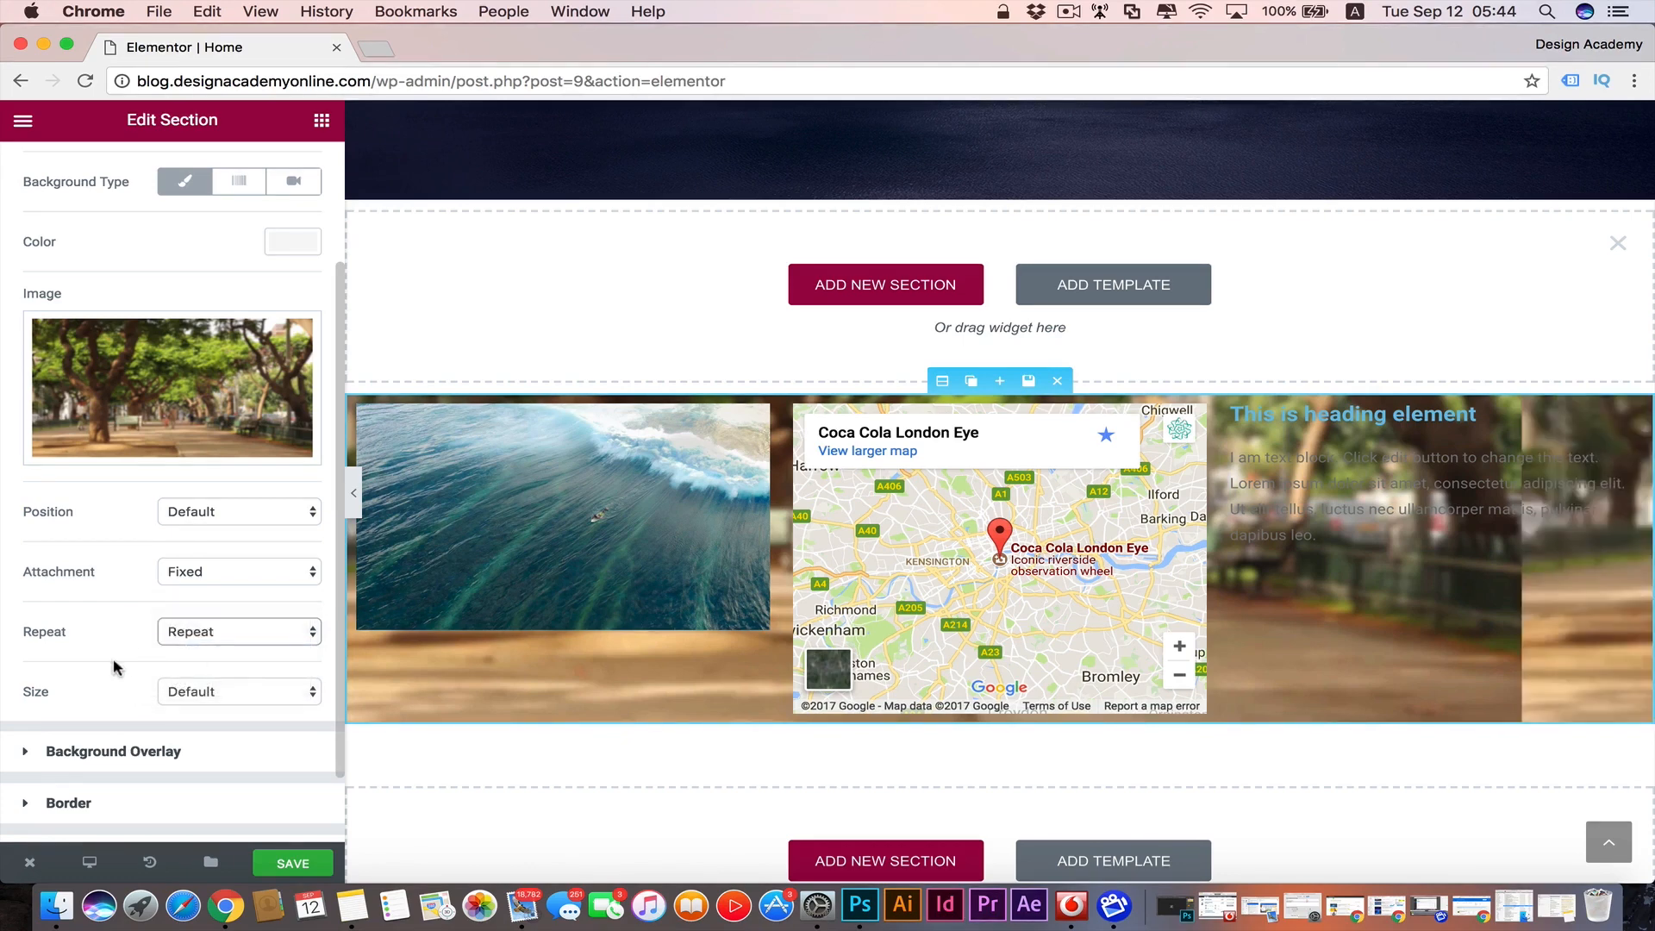
pyautogui.click(308, 690)
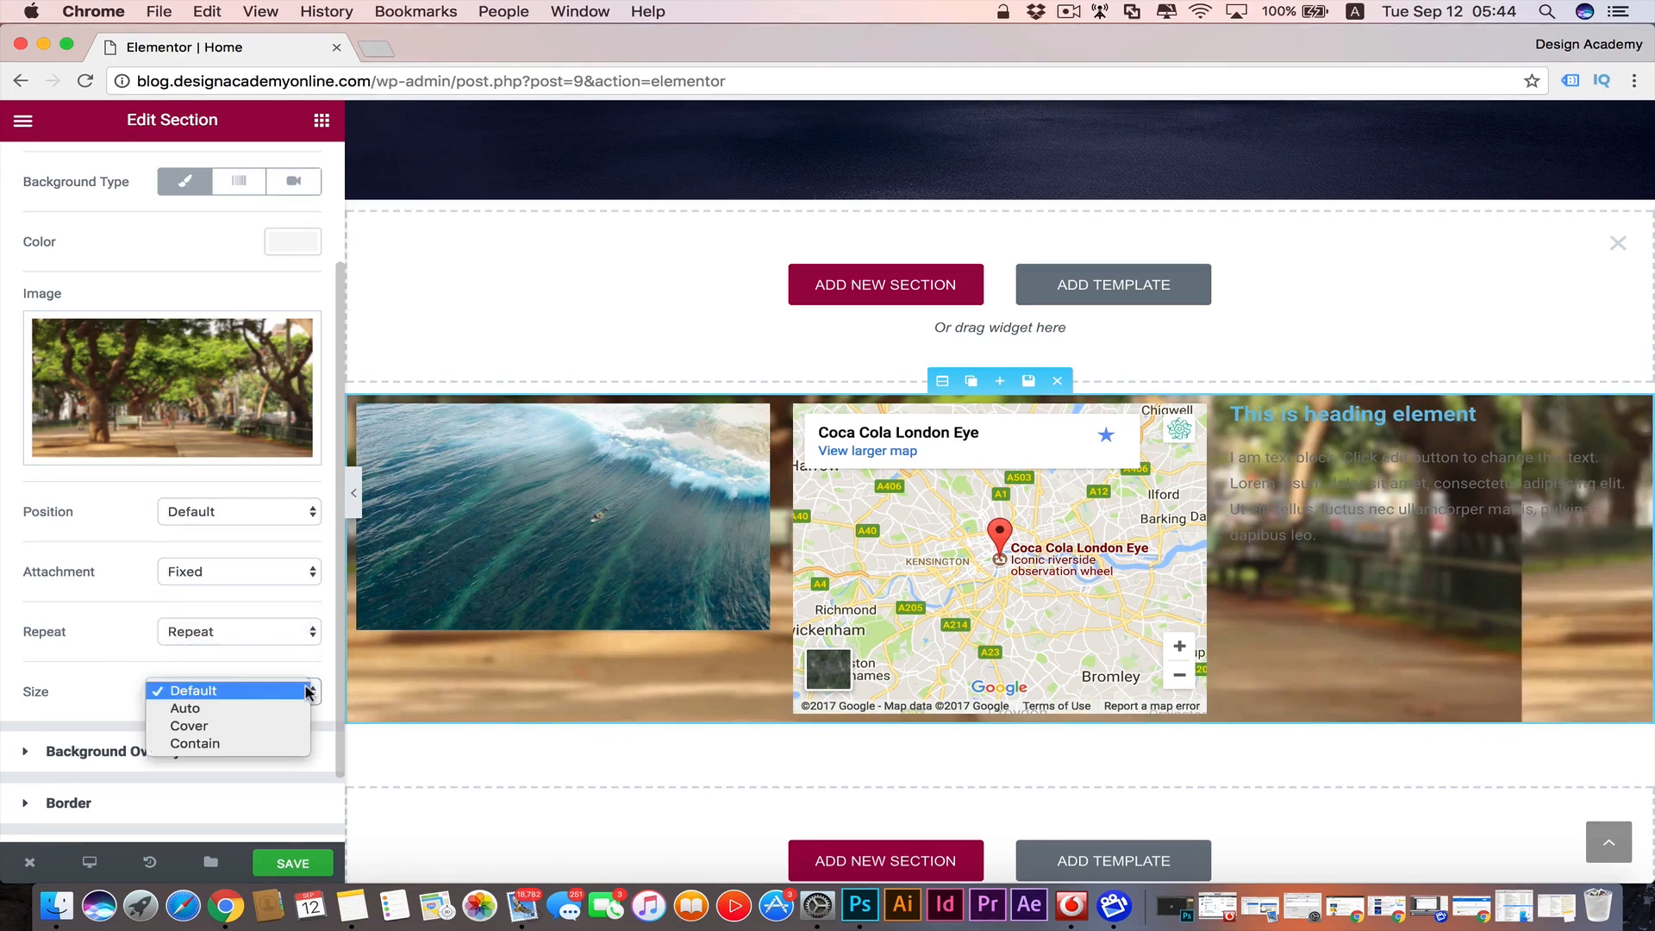
pyautogui.click(265, 733)
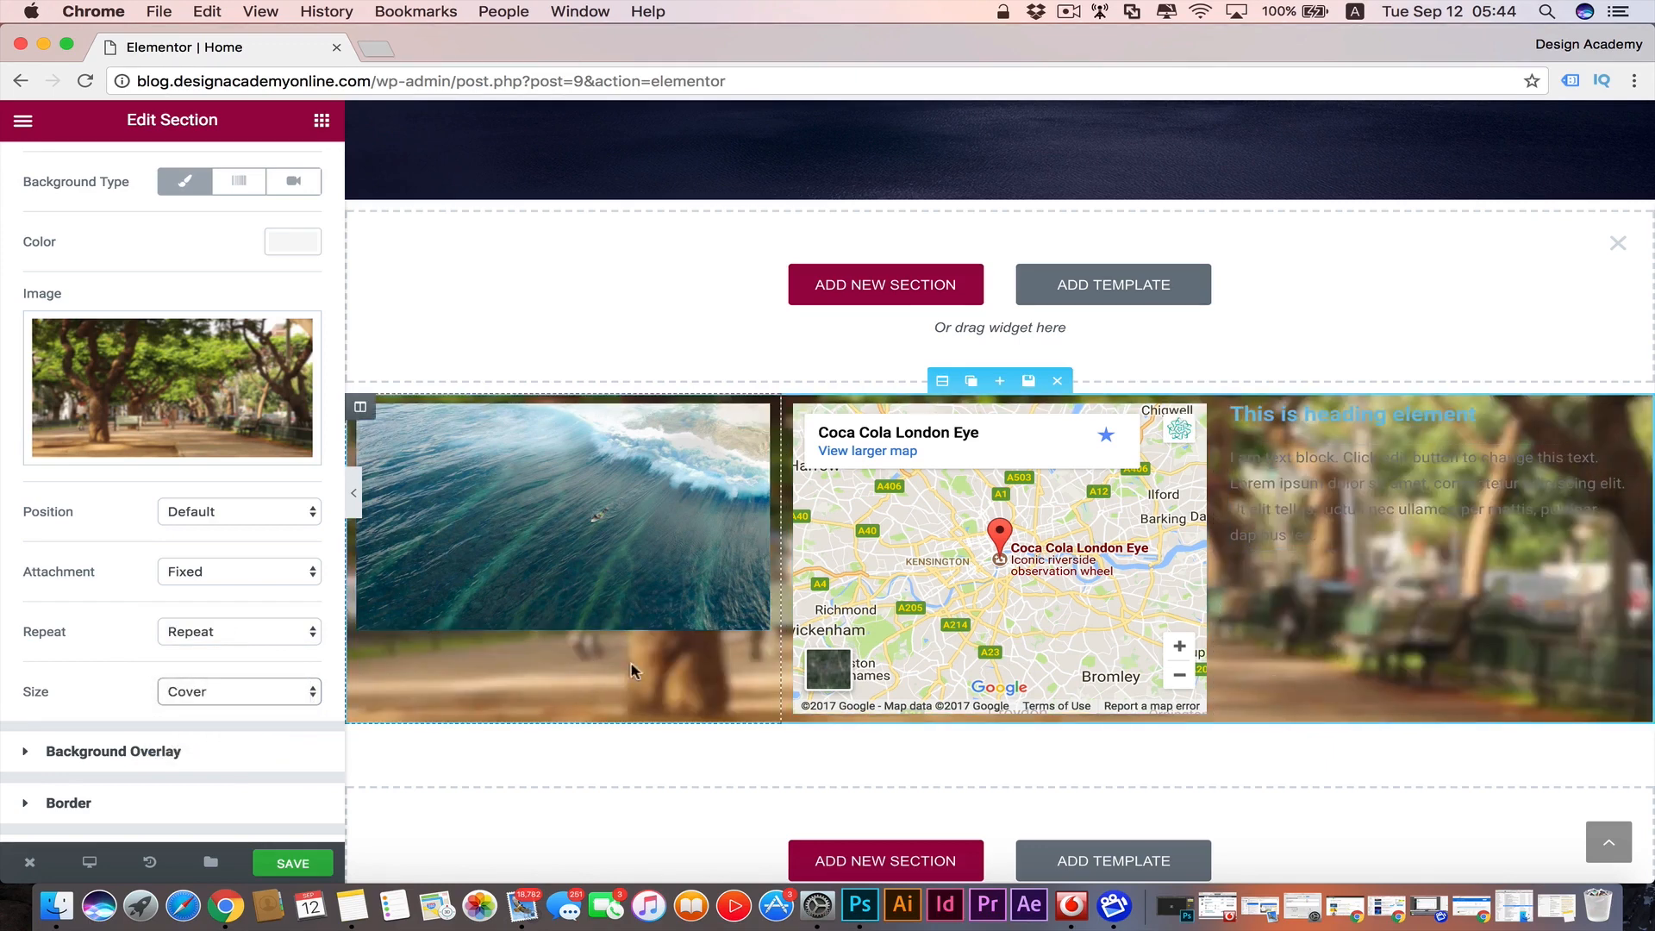
# - Check how the cover-sized fixed background fills the section while the page moves up and down
pyautogui.scroll(-3, 1446, 656)
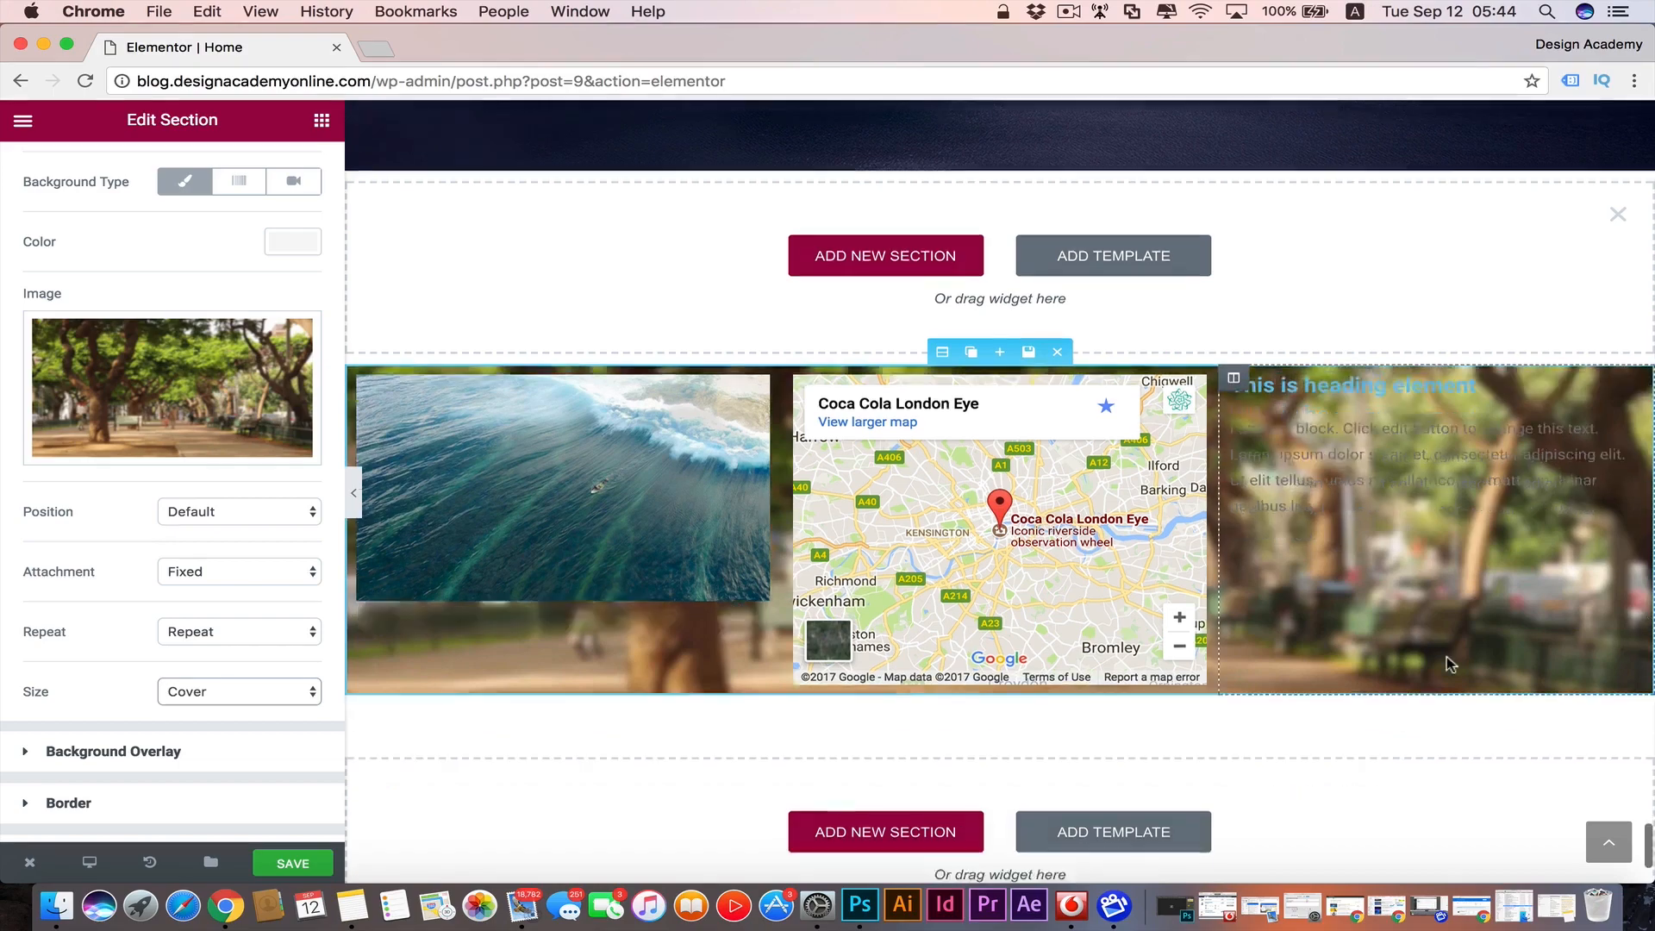
pyautogui.scroll(5, 1447, 655)
pyautogui.scroll(-5, 1446, 655)
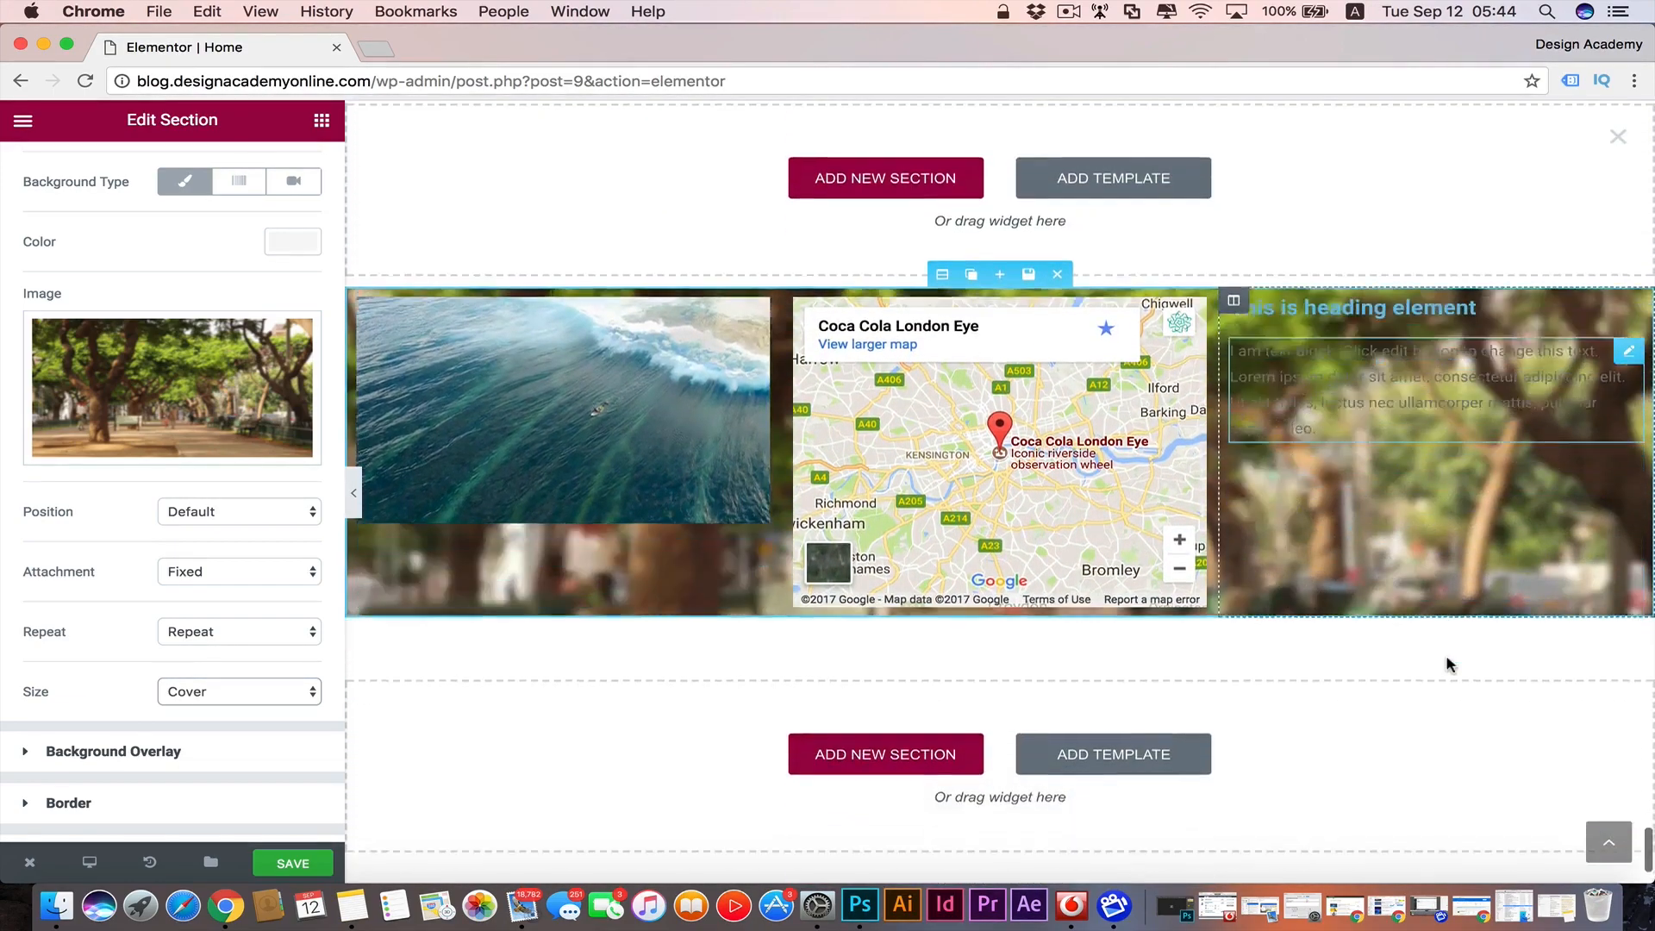
pyautogui.scroll(4, 1447, 656)
pyautogui.scroll(-2, 1447, 655)
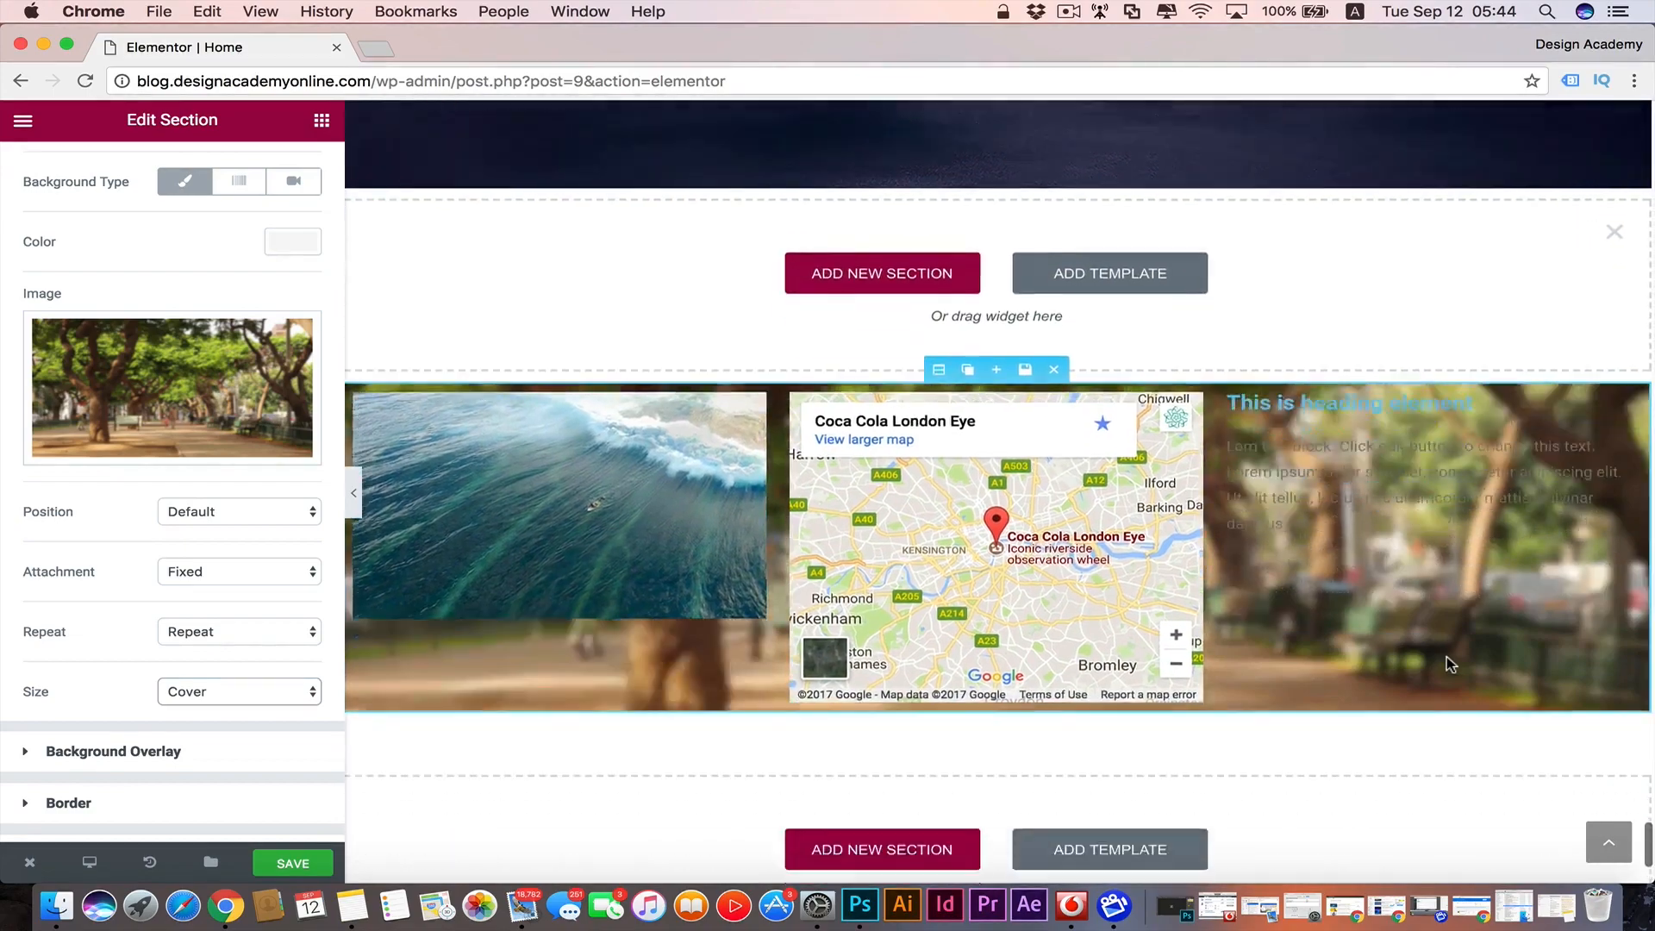
pyautogui.scroll(2, 1447, 655)
pyautogui.scroll(-2, 1446, 655)
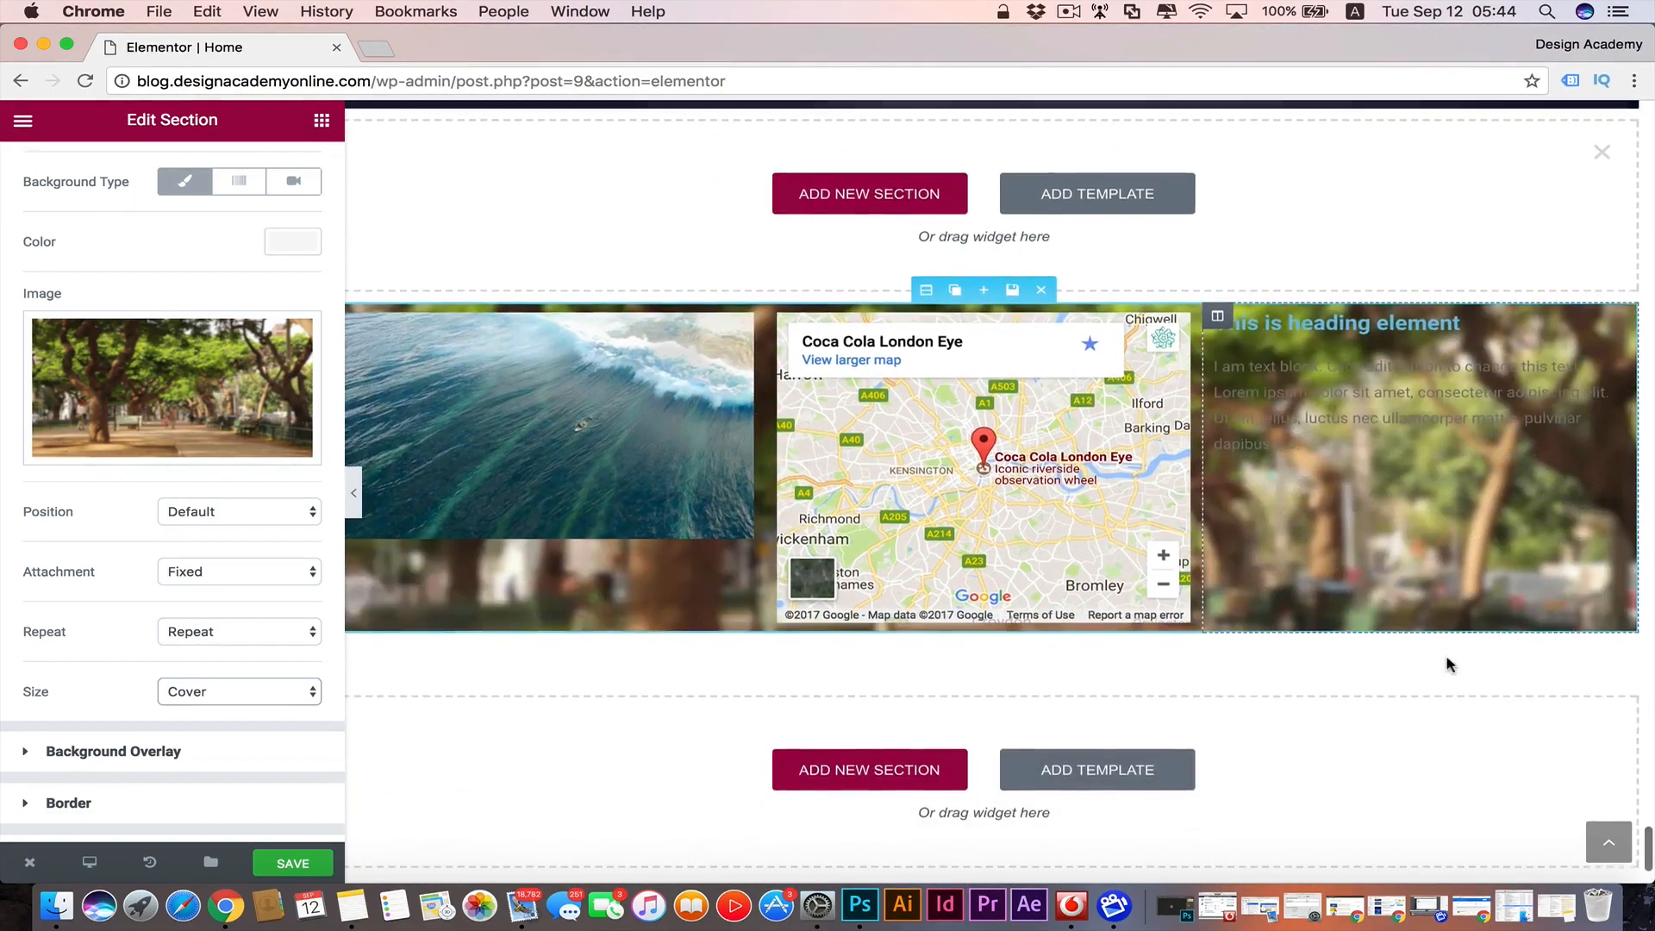
pyautogui.scroll(1, 1447, 655)
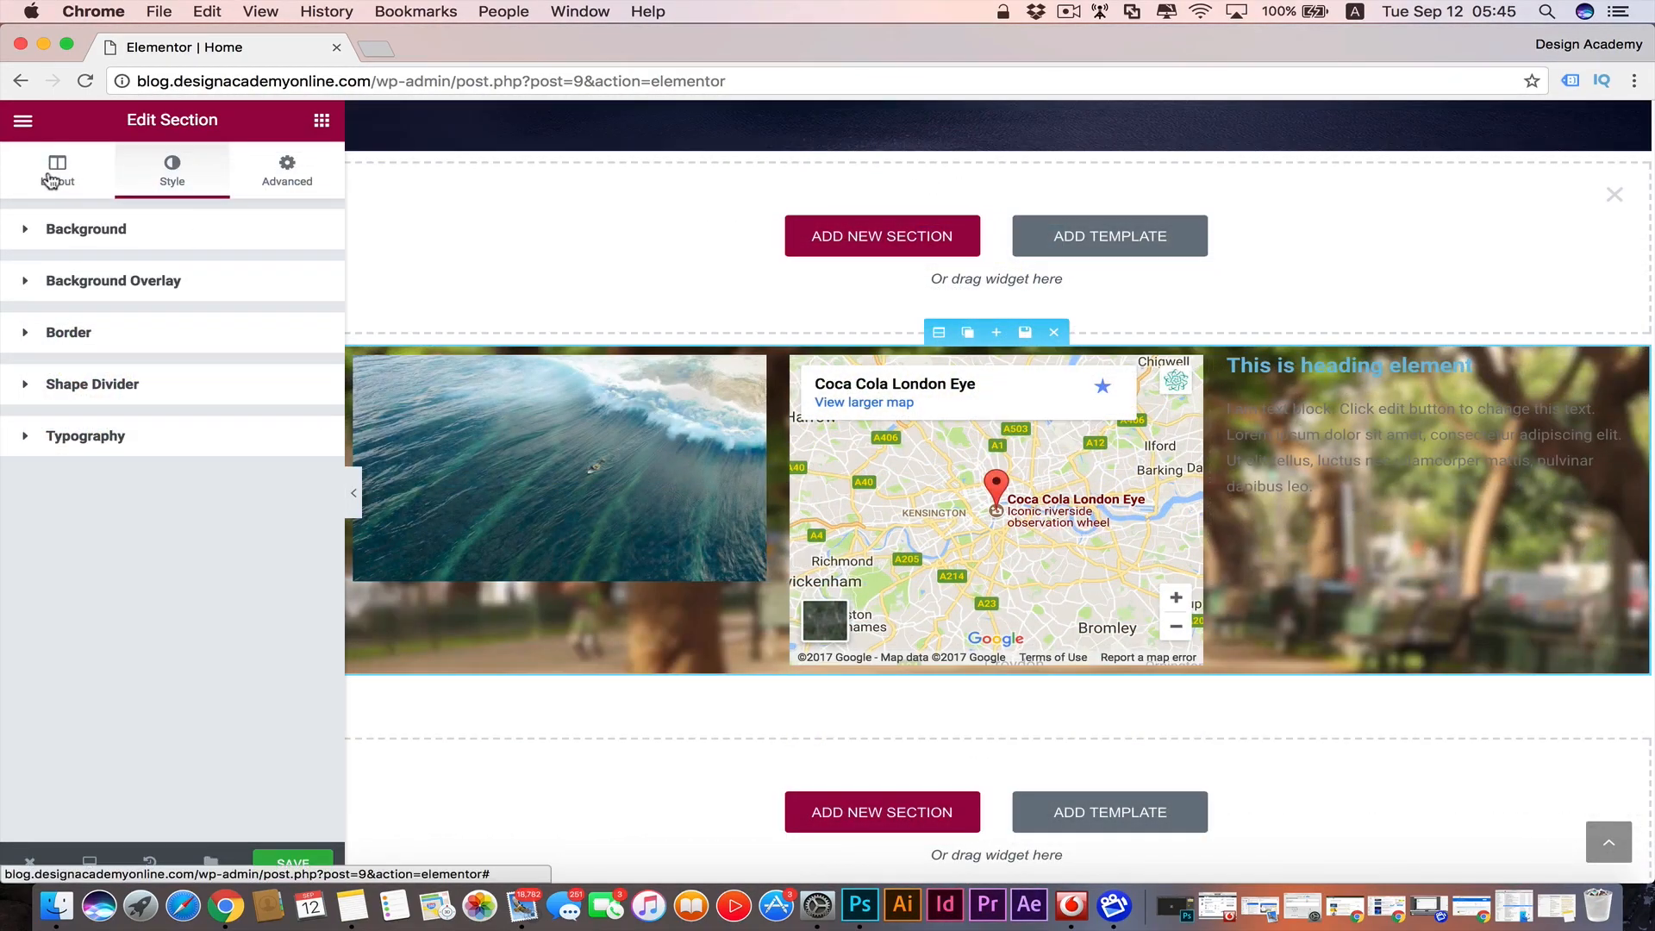
# - Stretch the section to the full width of the page and set its boxed content width to 1195
pyautogui.click(53, 175)
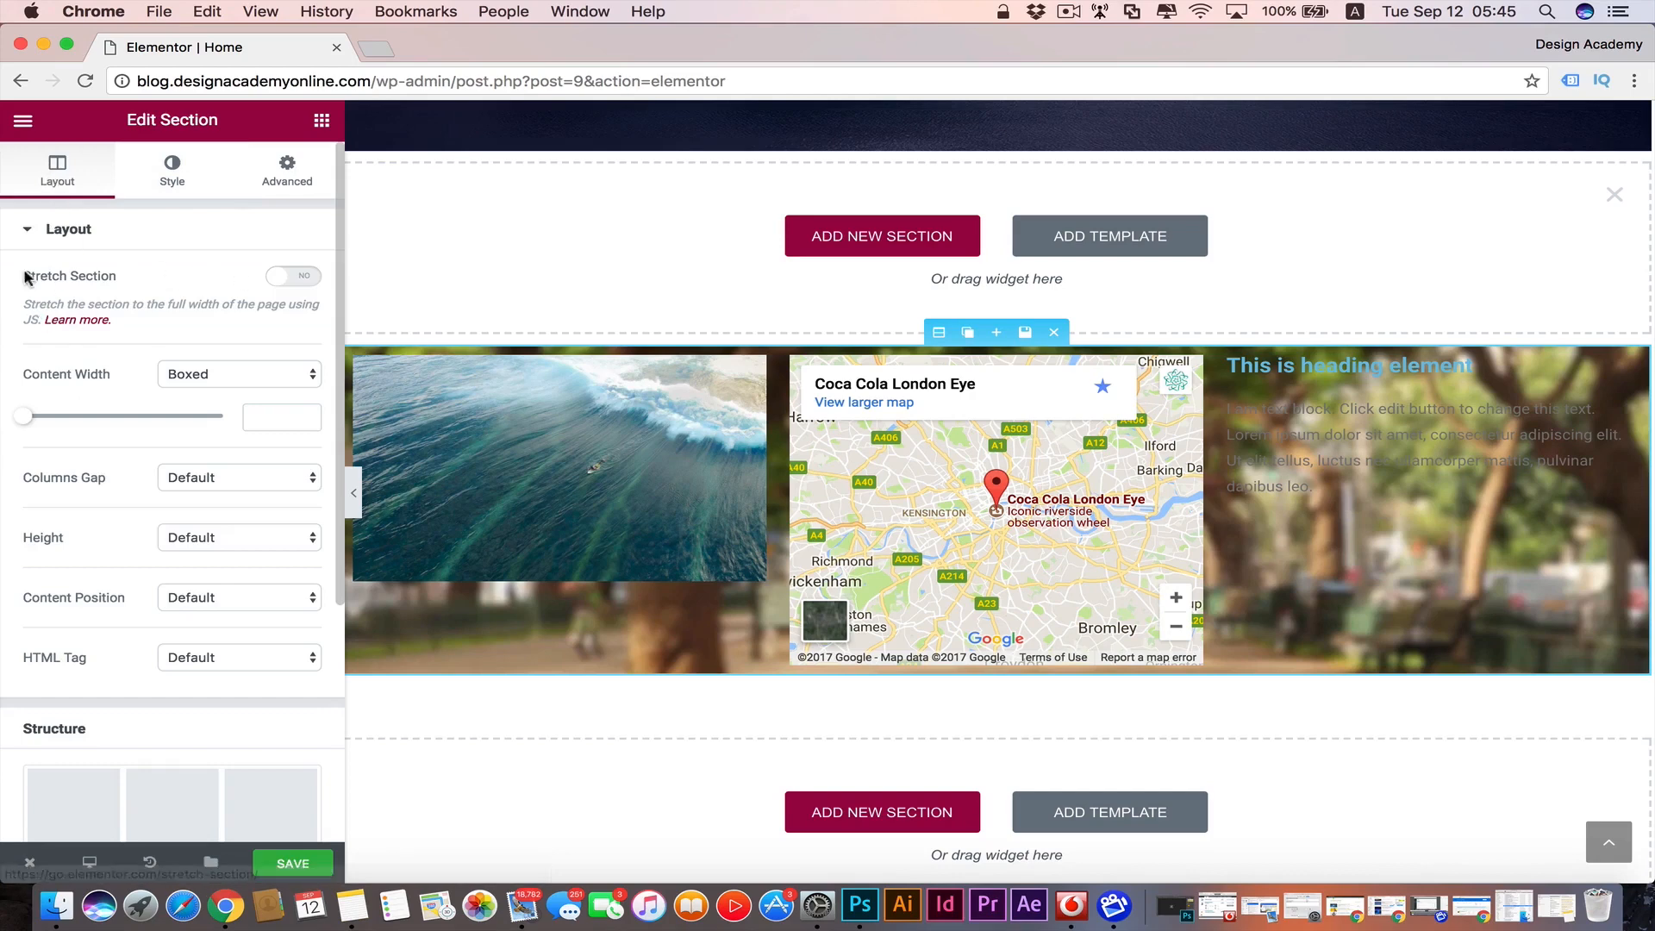
pyautogui.click(279, 278)
pyautogui.click(354, 493)
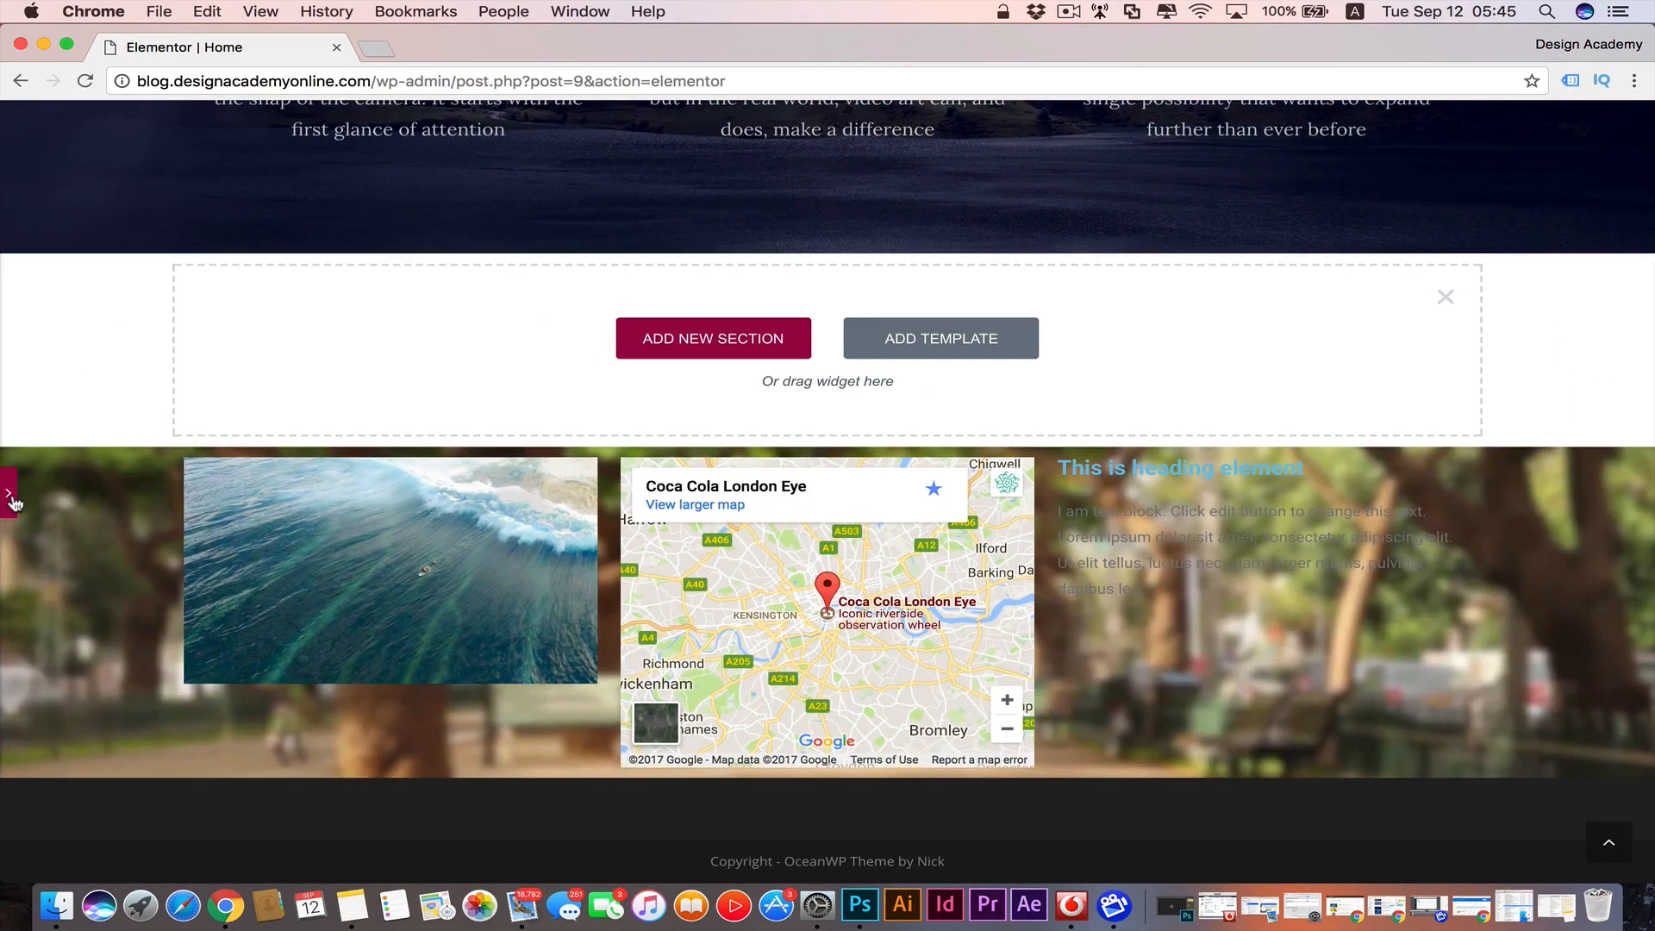
pyautogui.click(9, 495)
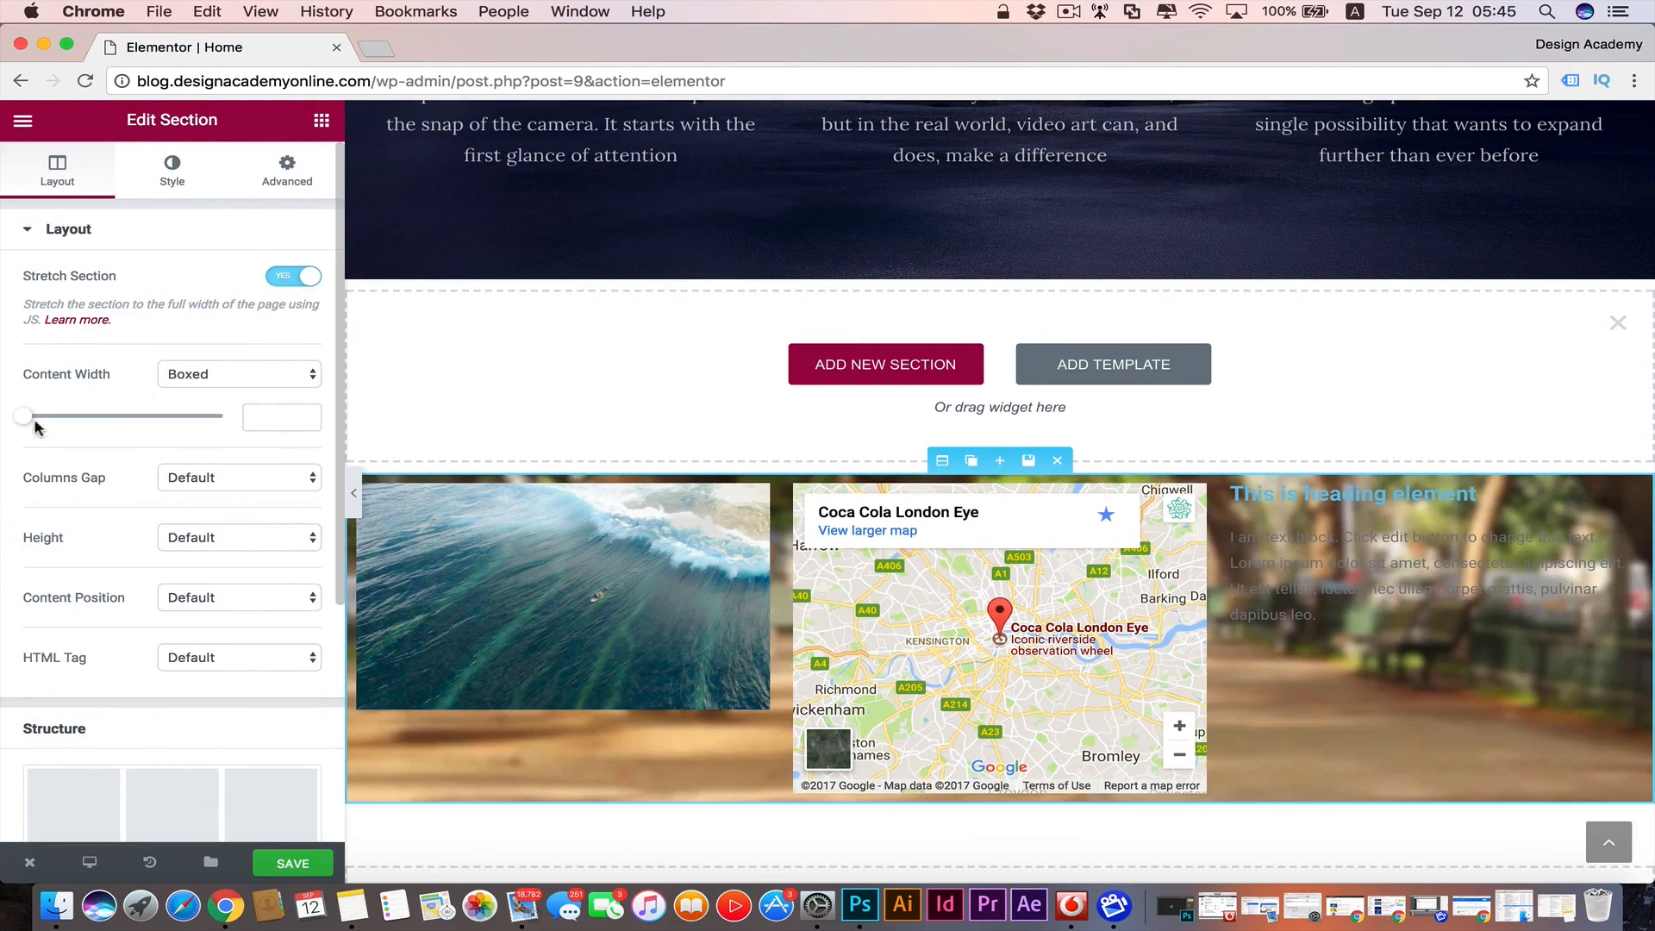
pyautogui.moveTo(30, 424); pyautogui.dragTo(155, 429)
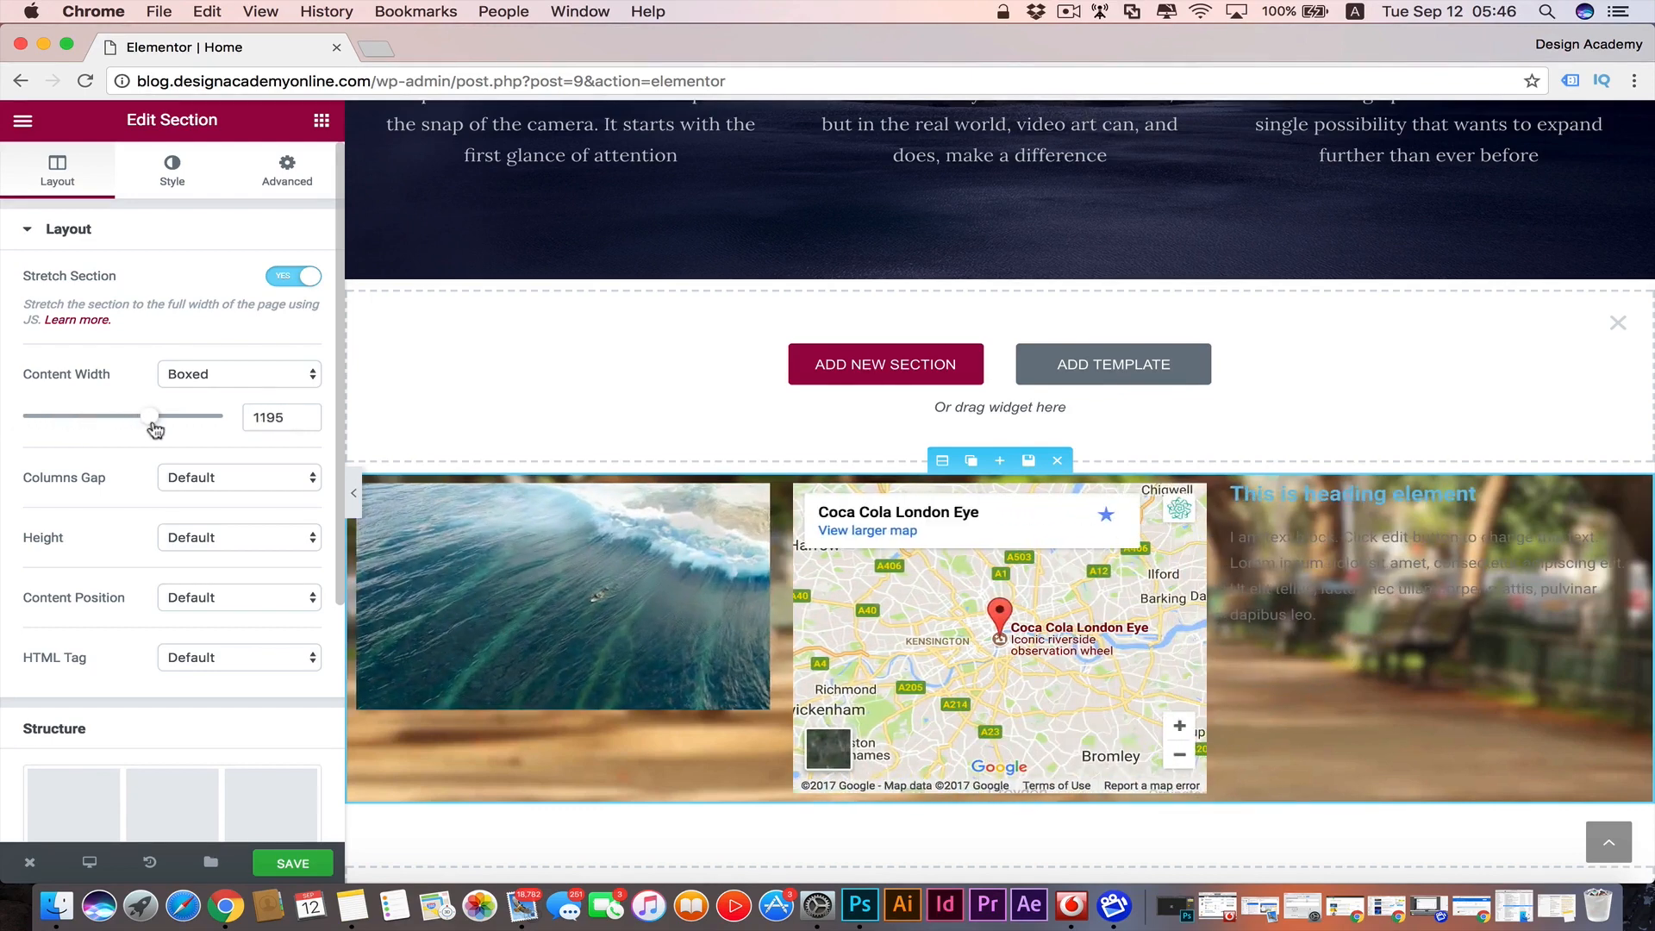
# - Try the Full Width content setting, preview the section without the editing panel, and return the content width to Boxed
pyautogui.click(311, 372)
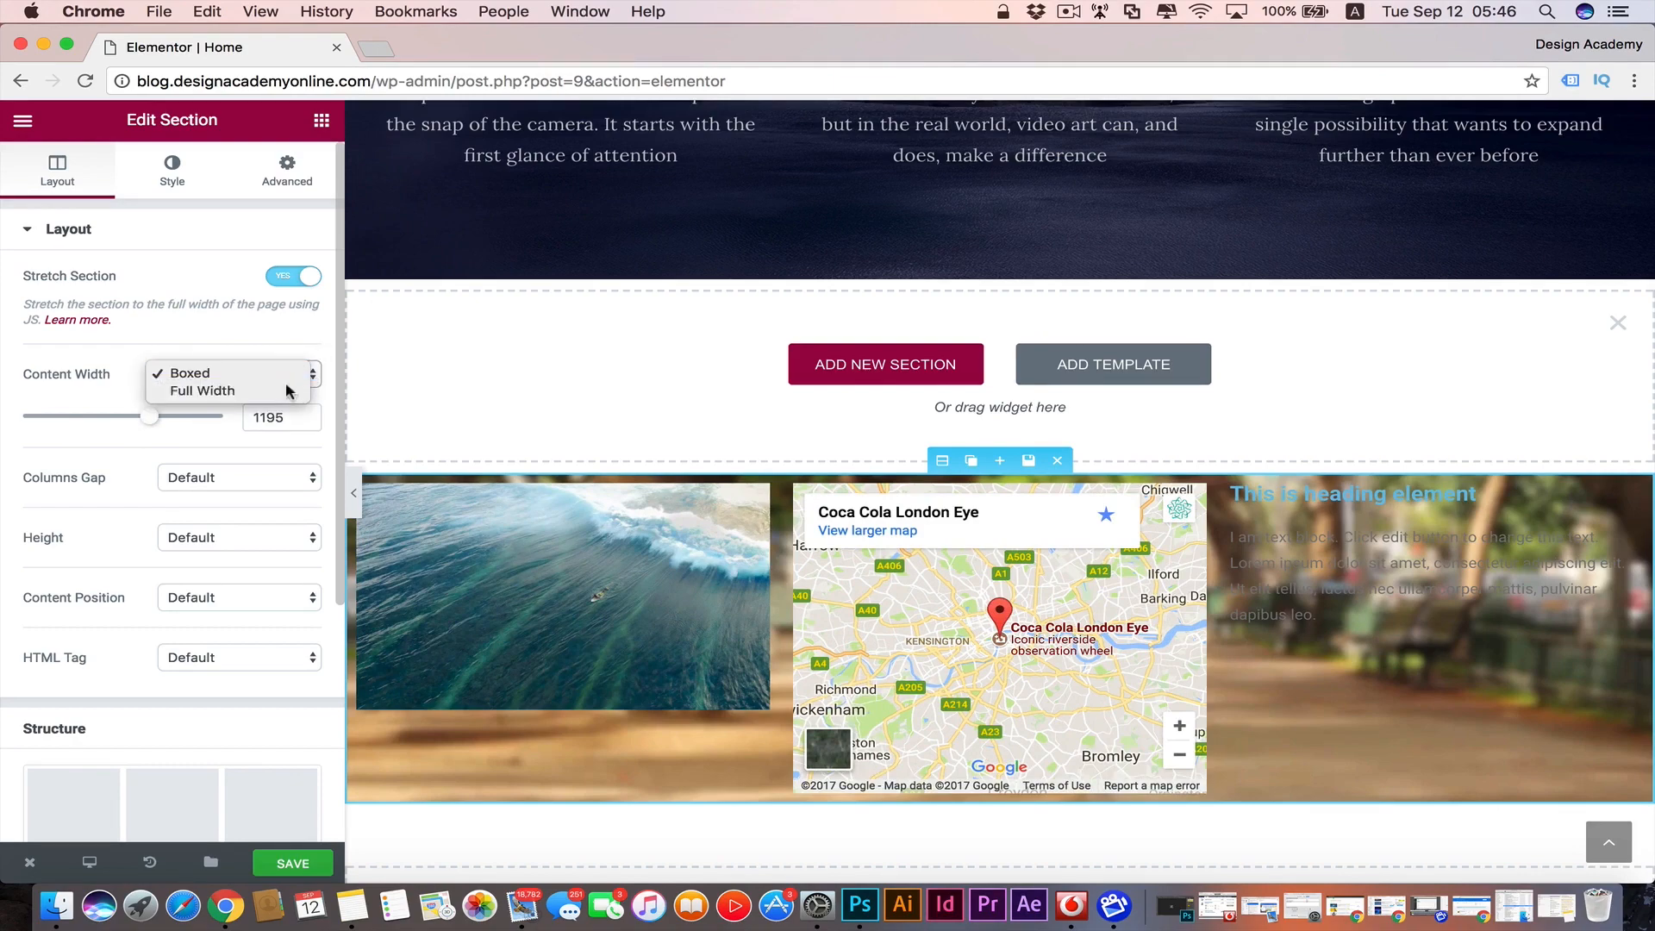
pyautogui.click(288, 391)
pyautogui.click(353, 496)
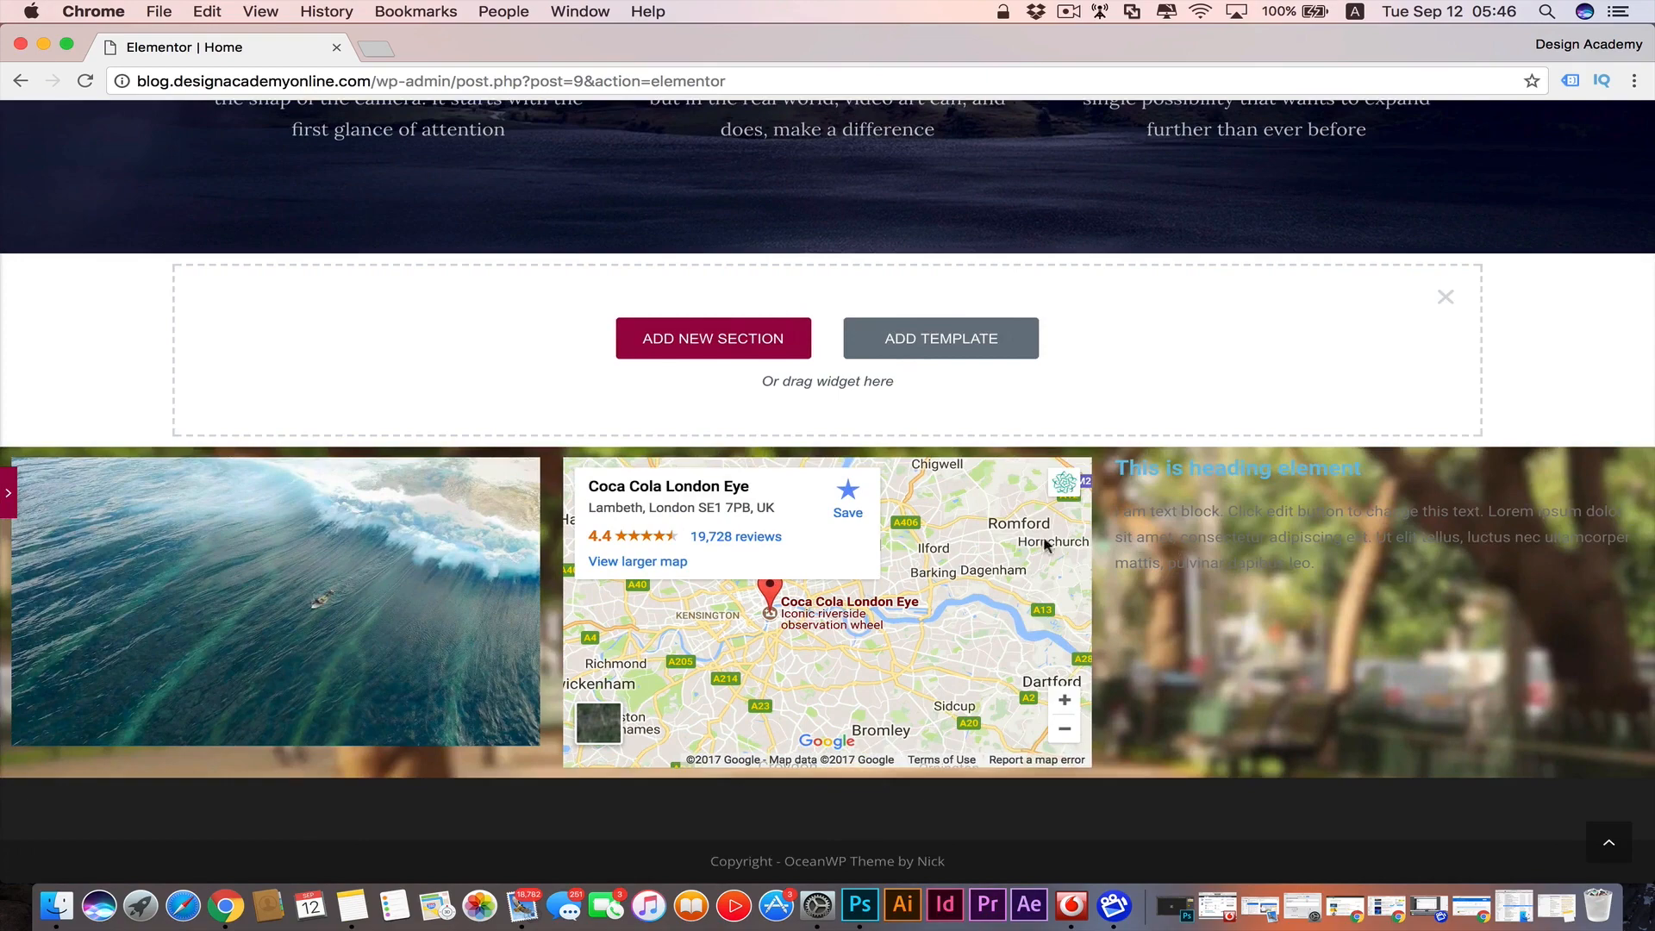
pyautogui.click(9, 498)
pyautogui.click(301, 369)
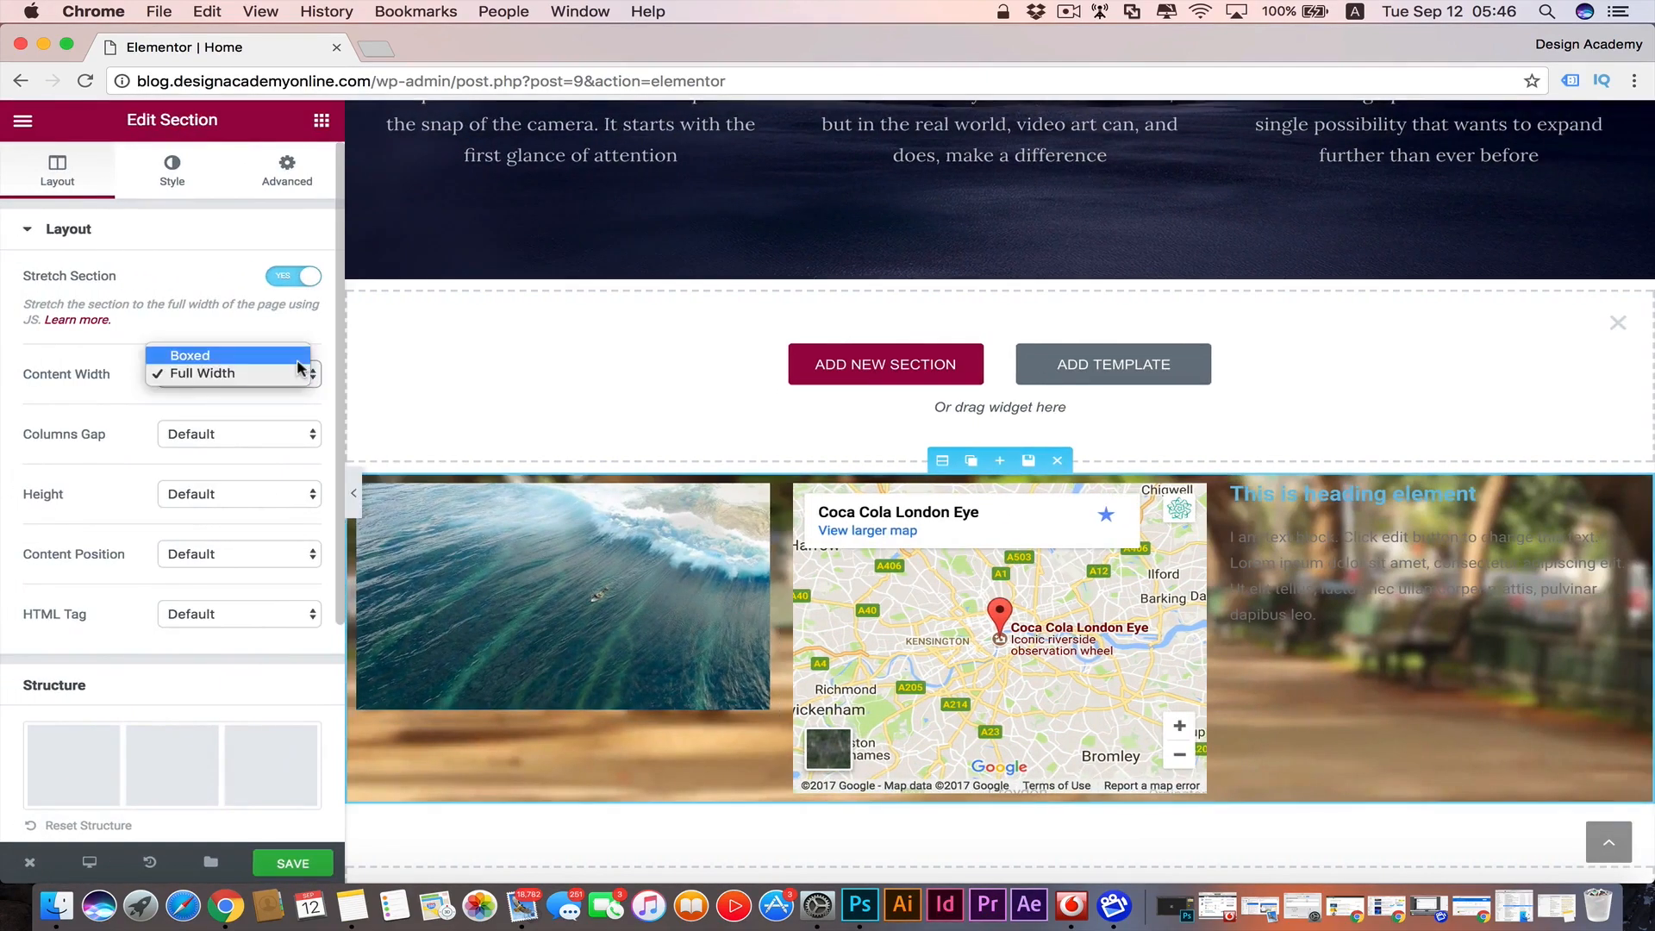
pyautogui.click(297, 362)
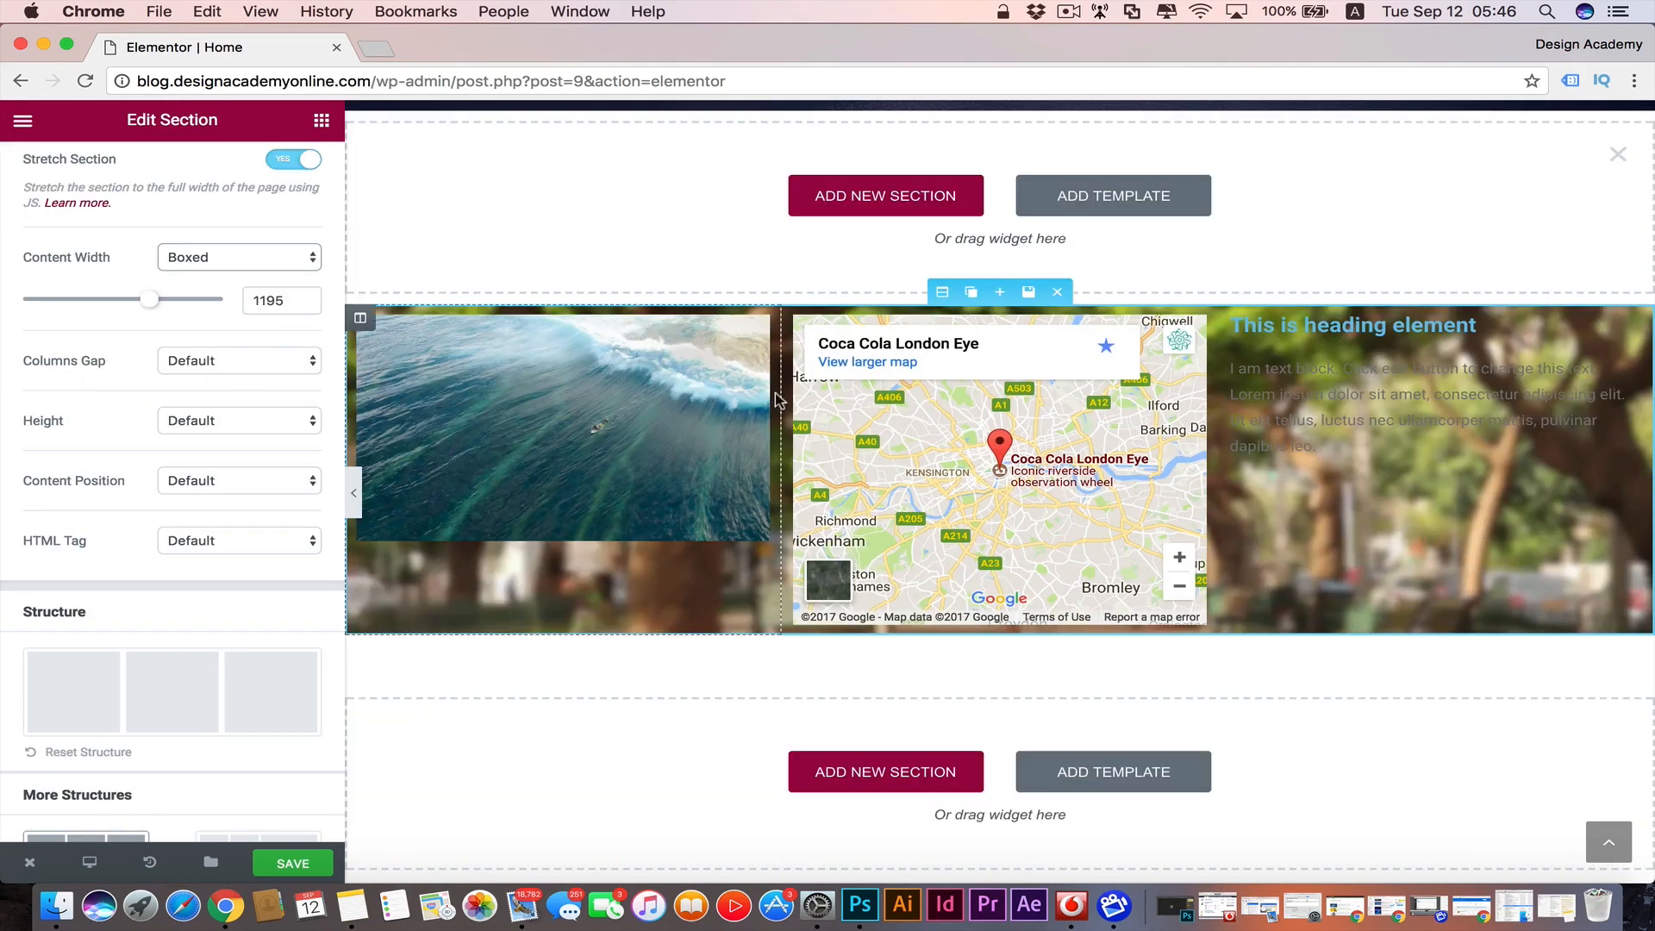
# - Compare the No Gap, Narrow and Extended column spacings, and set the section's columns gap to Wide
pyautogui.click(317, 360)
pyautogui.click(285, 380)
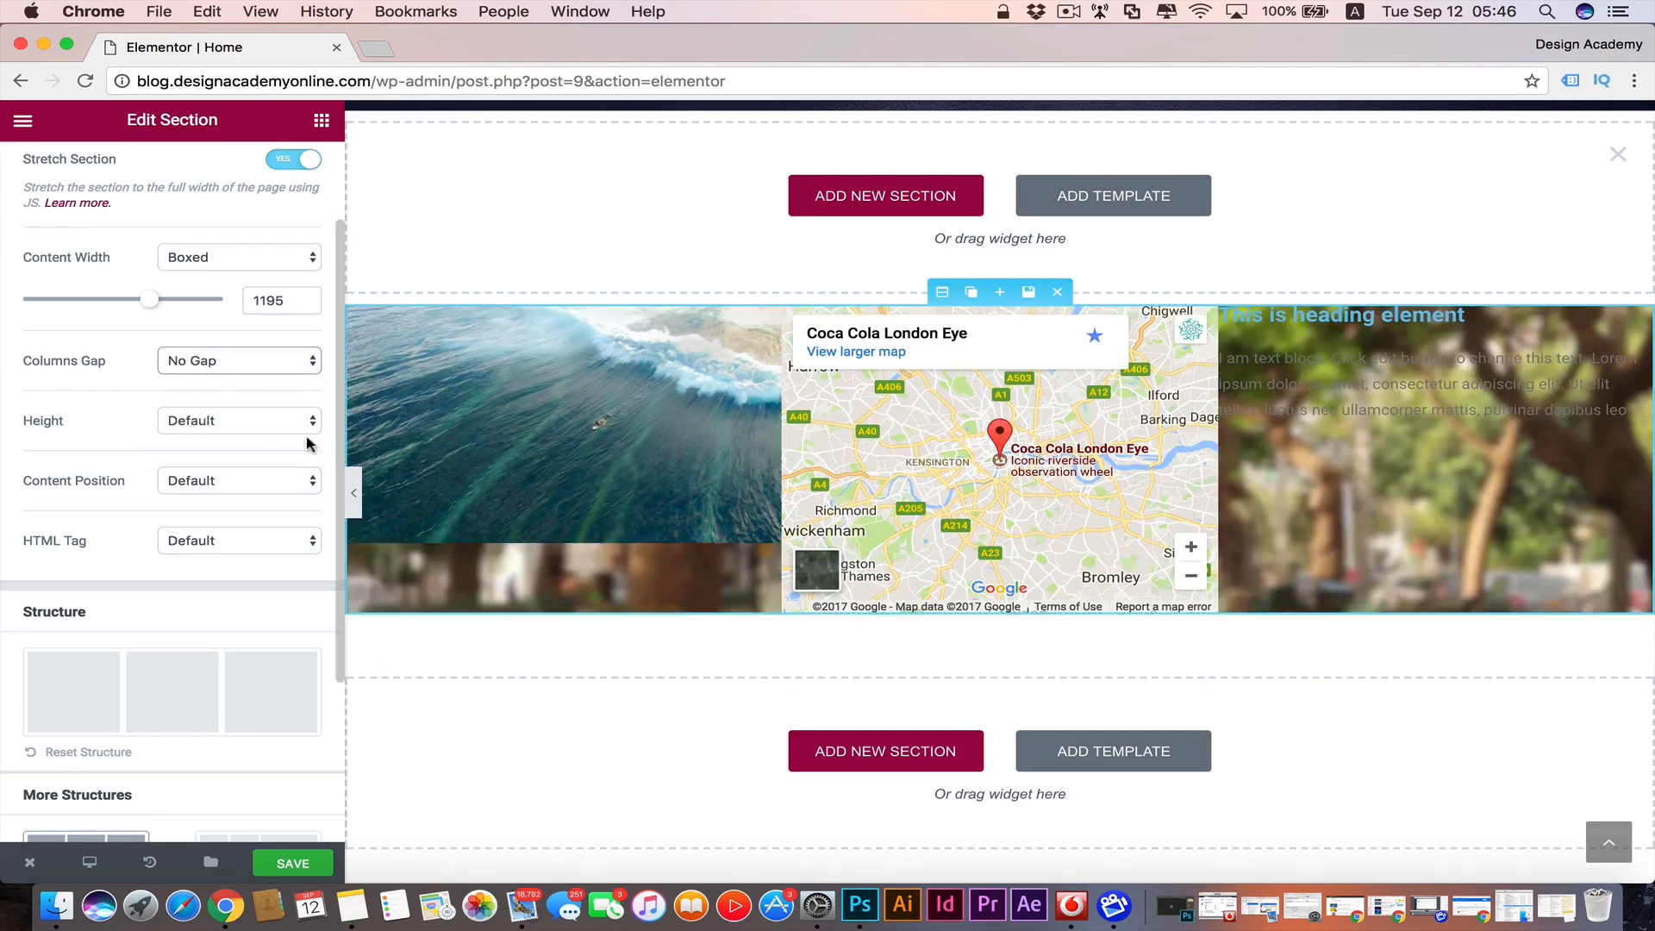
pyautogui.click(306, 361)
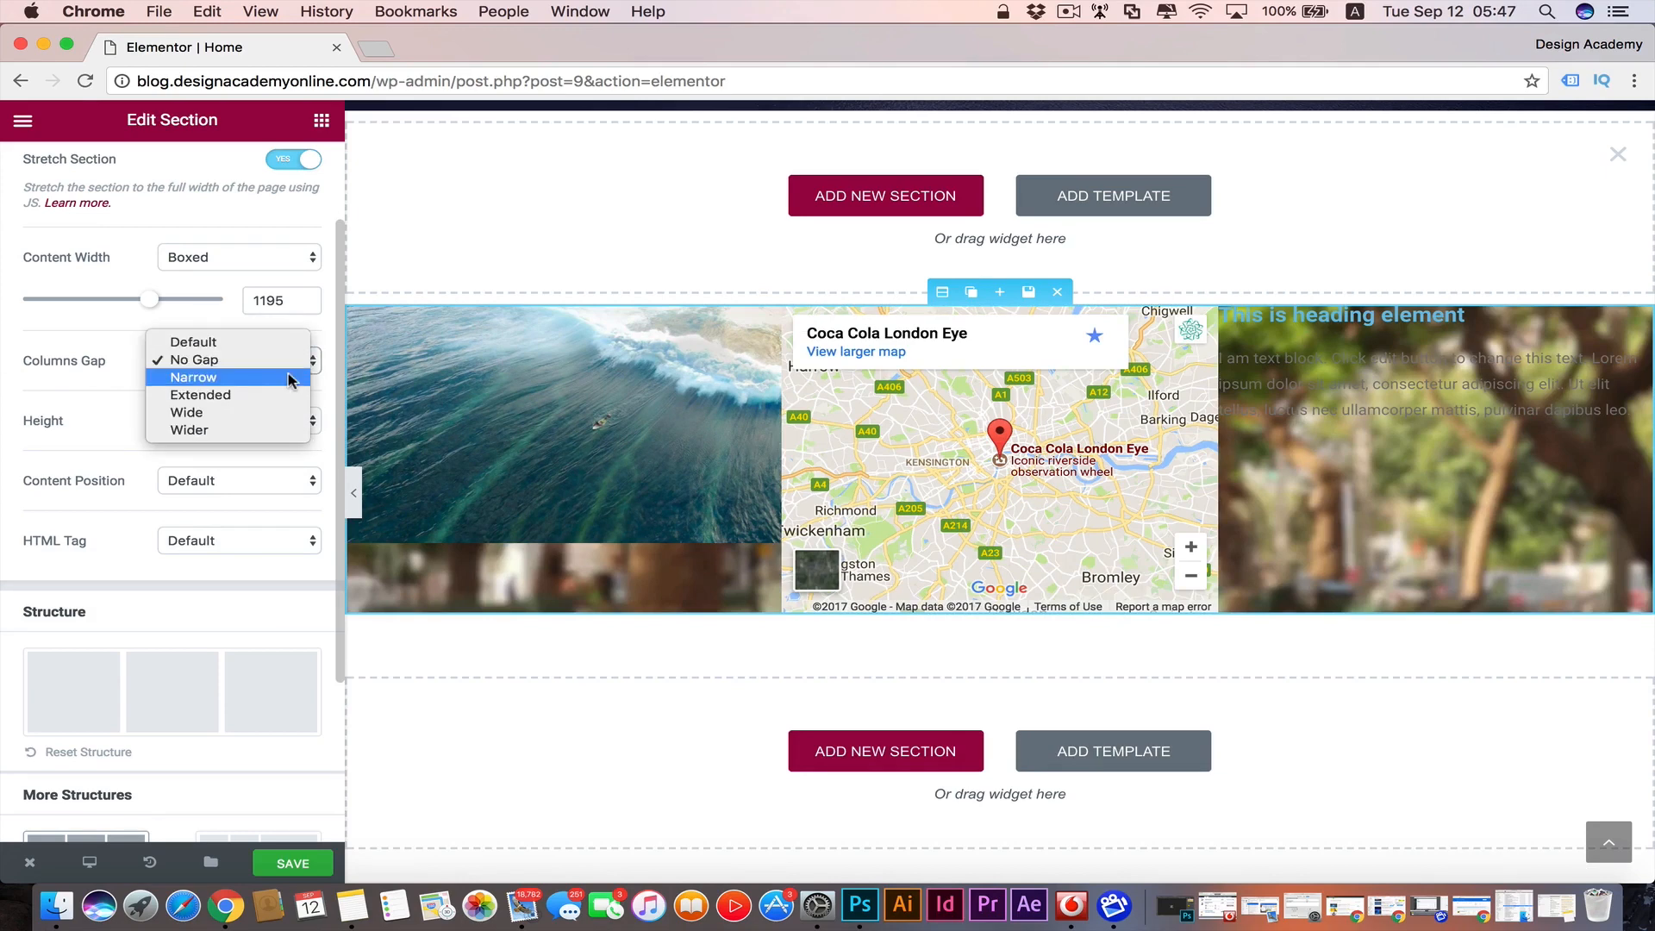
pyautogui.click(293, 378)
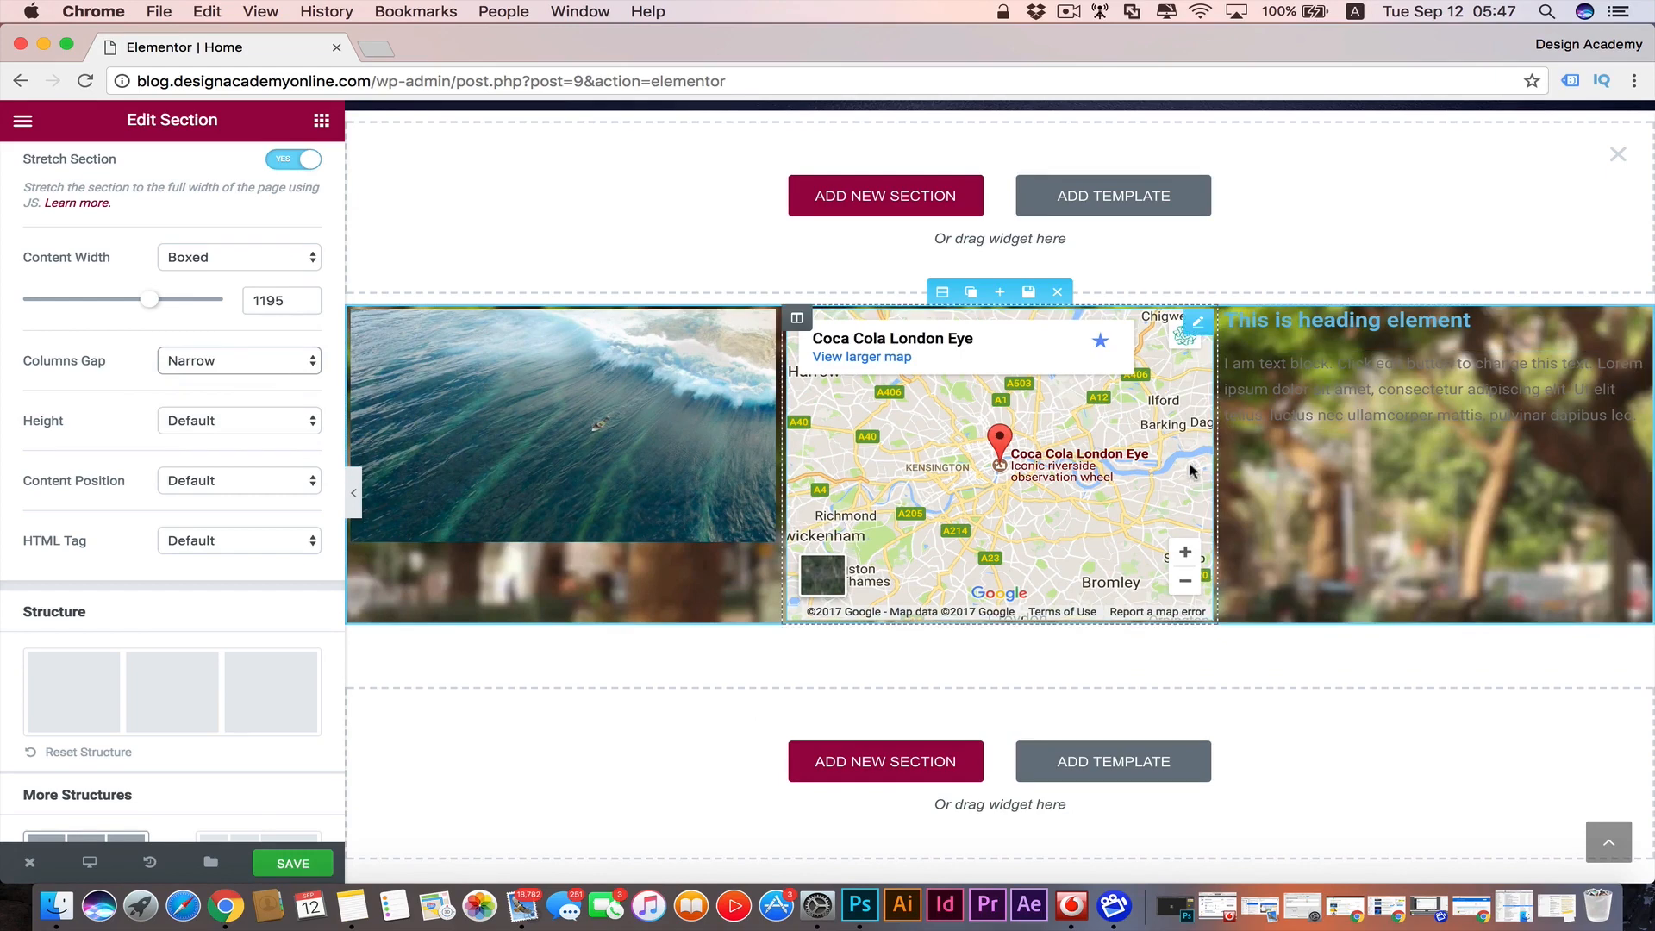
pyautogui.click(299, 361)
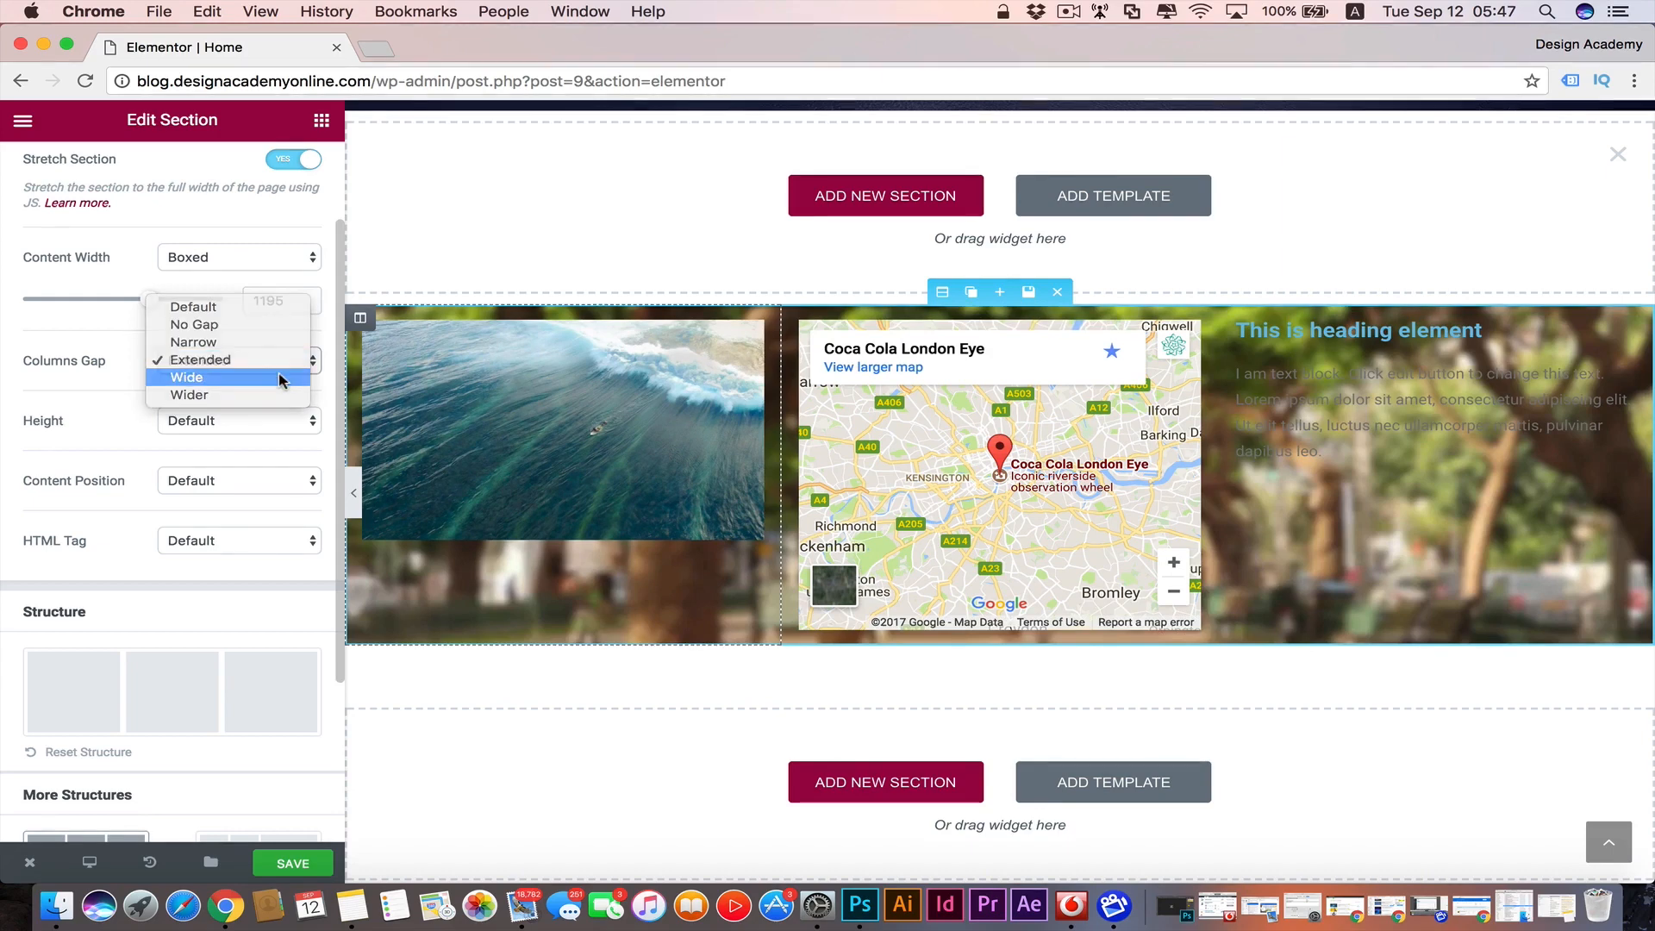
pyautogui.click(280, 377)
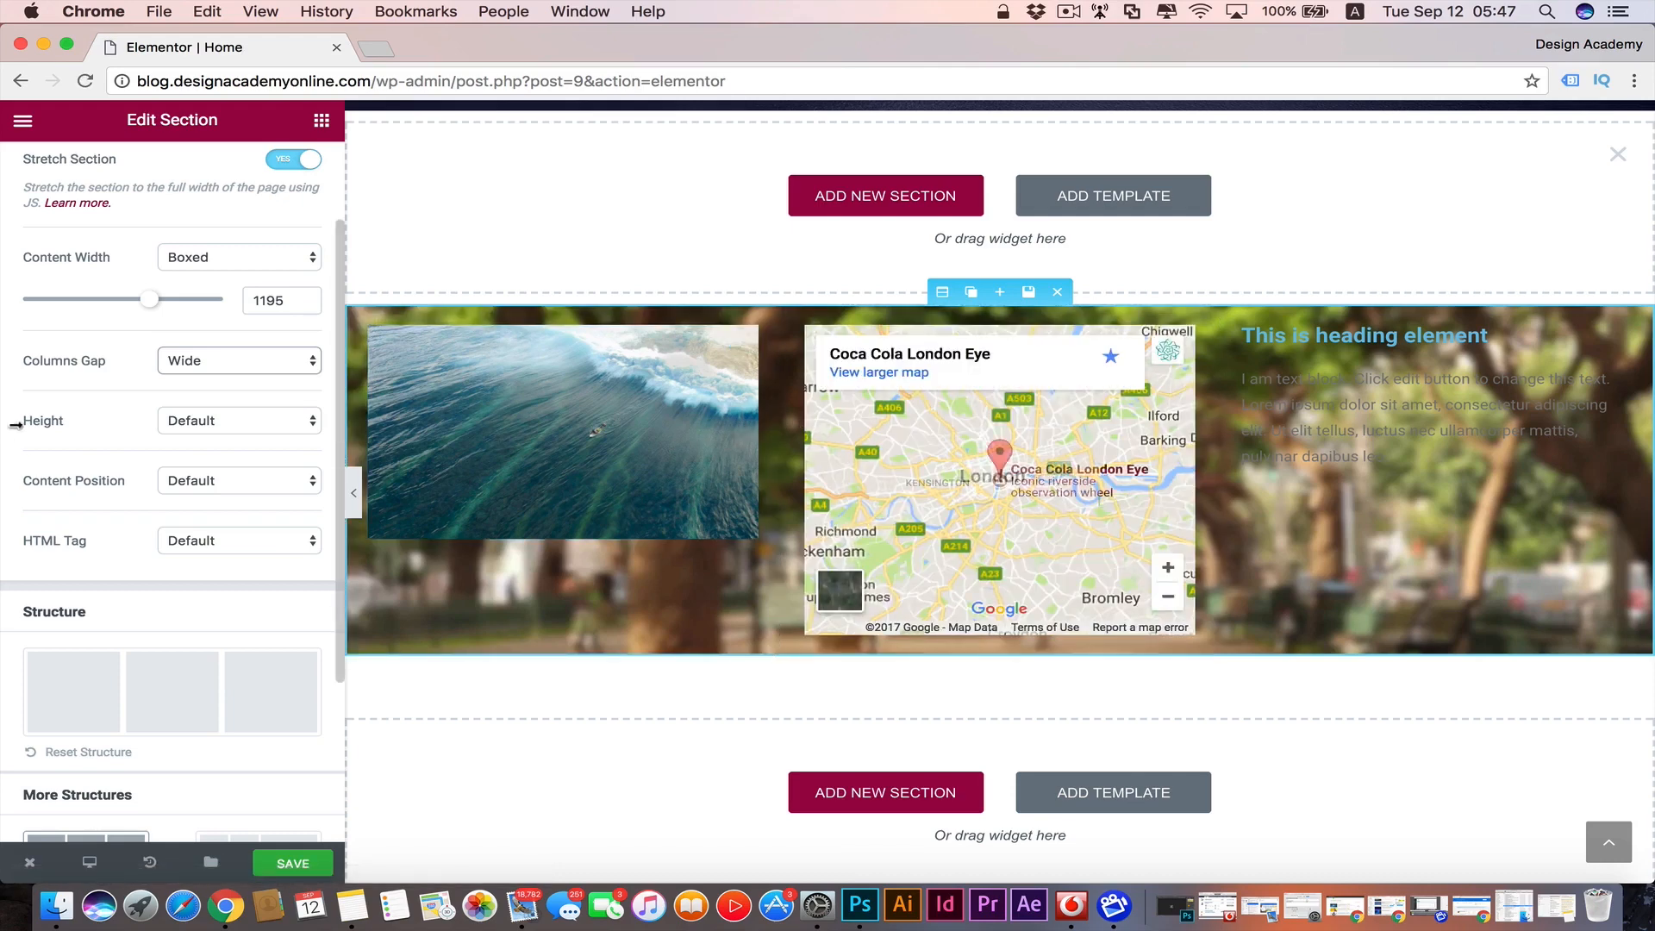
# - Set the section's columns gap to Wider and its height to Fit To Screen
pyautogui.click(312, 376)
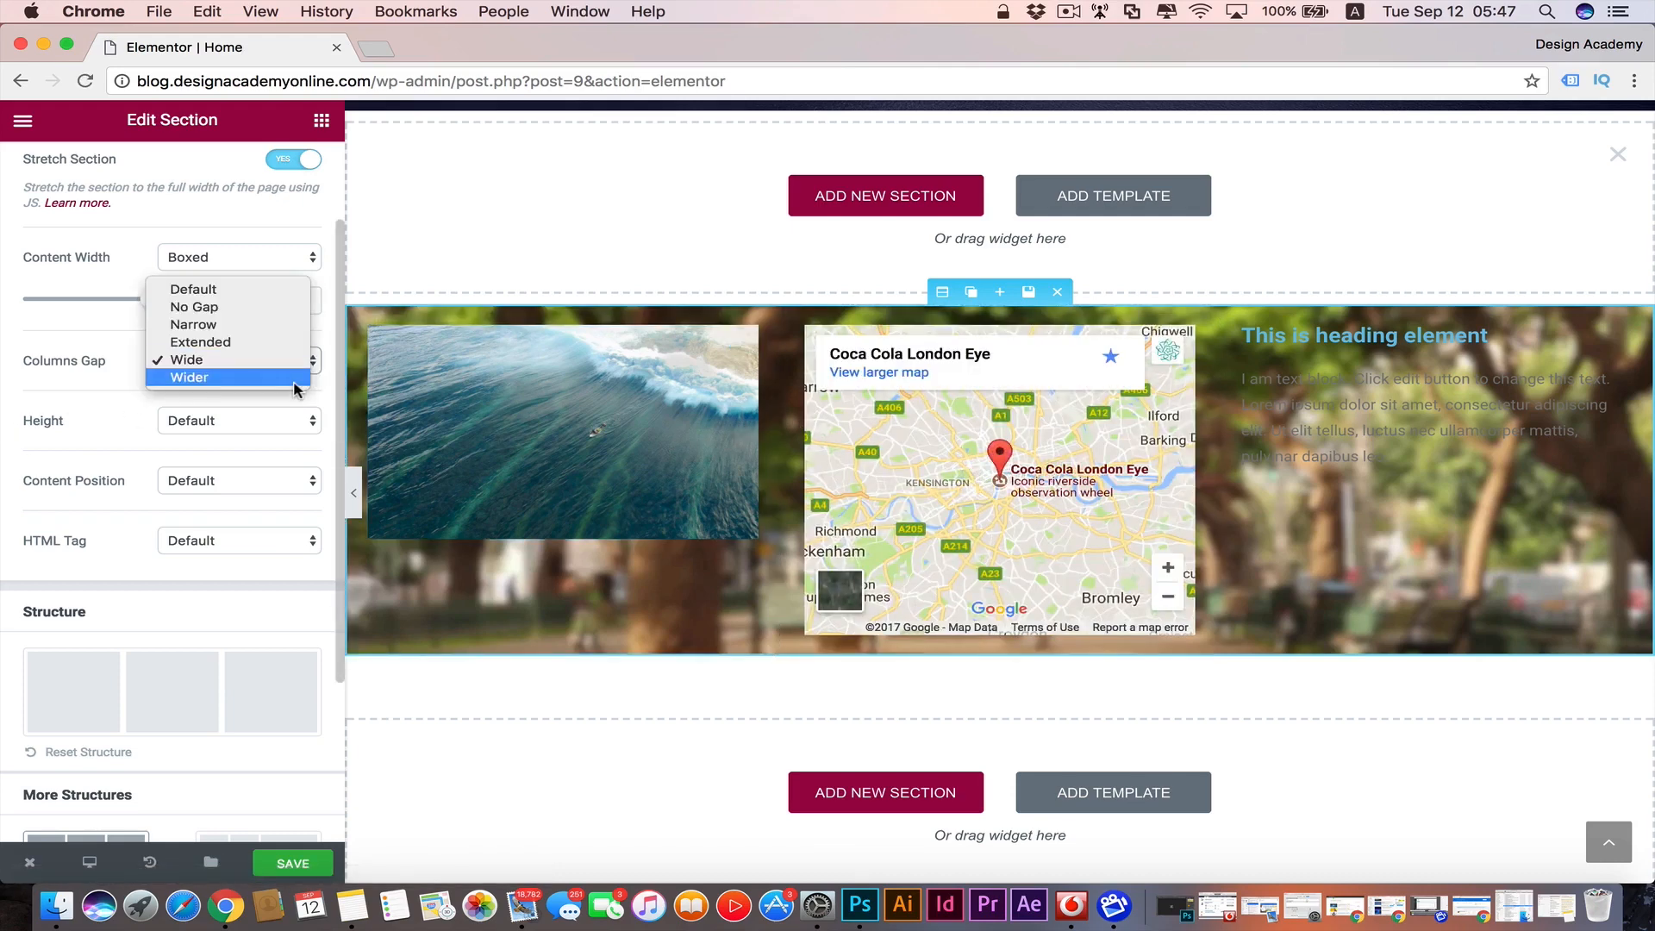
pyautogui.click(293, 381)
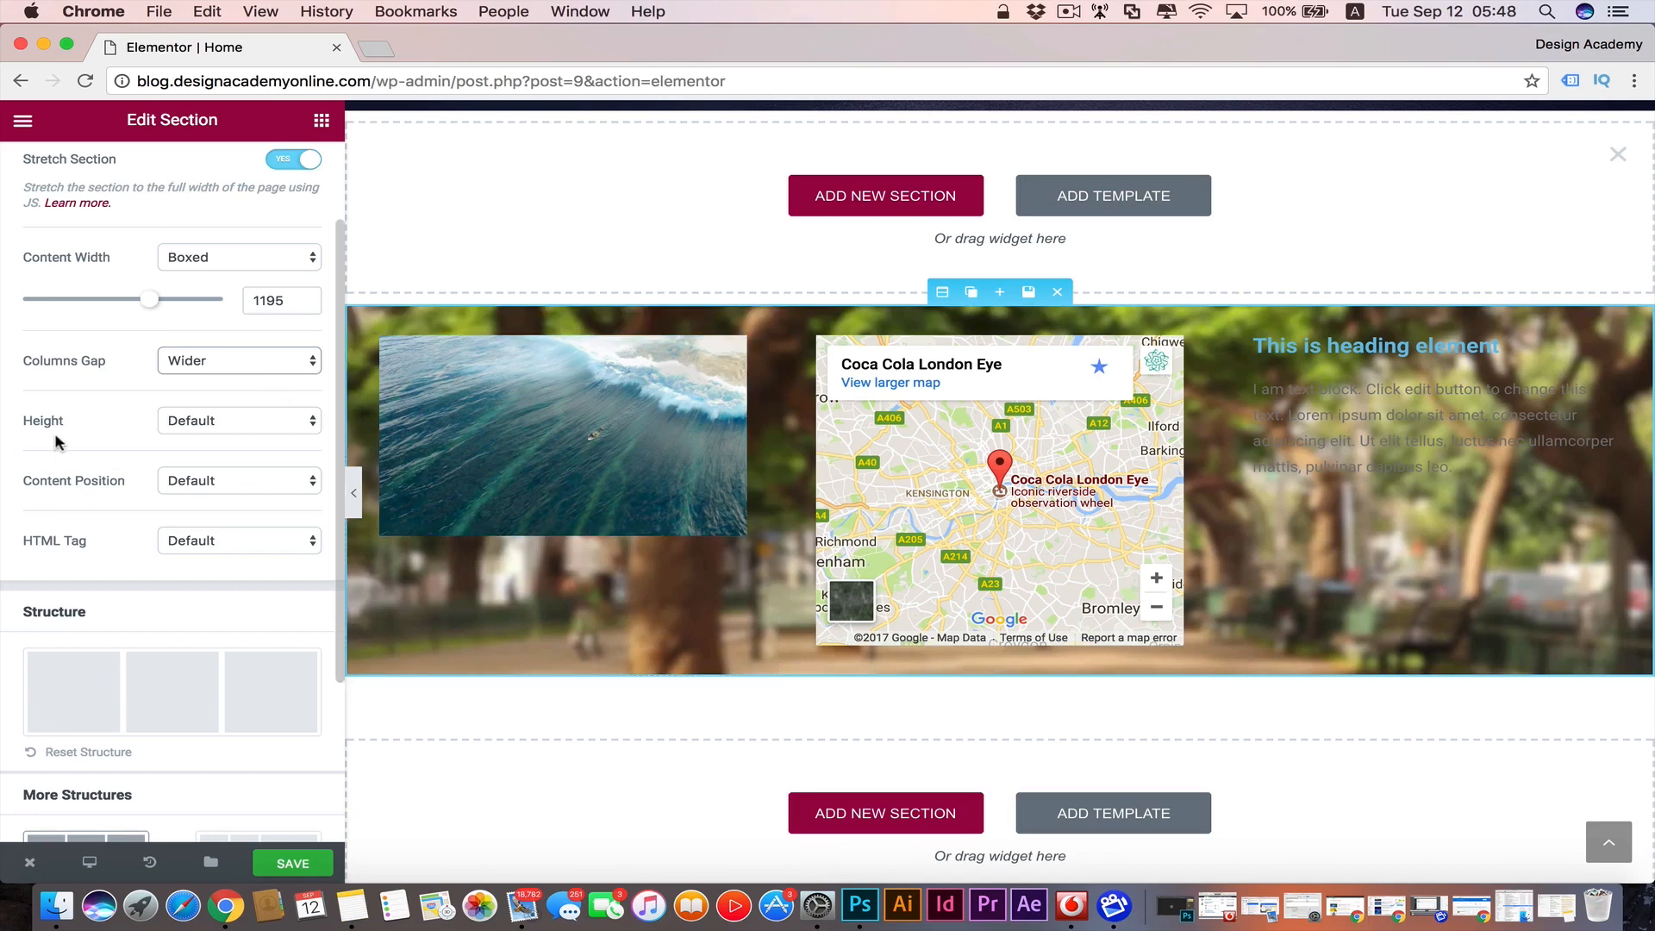
pyautogui.click(307, 431)
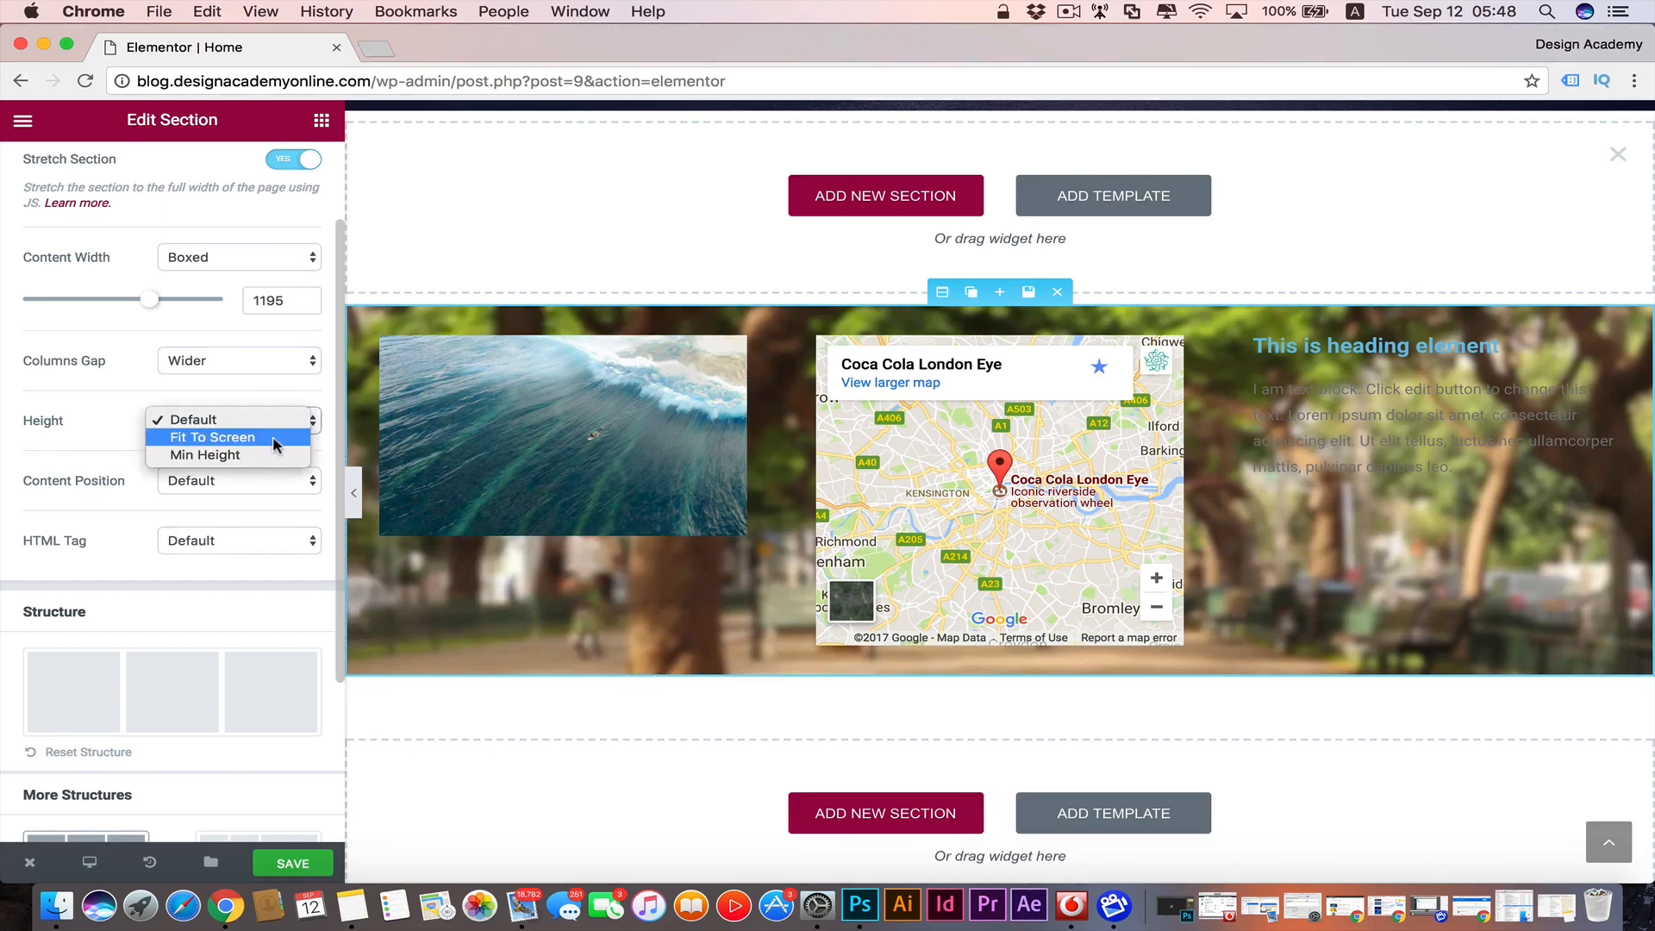
pyautogui.click(274, 442)
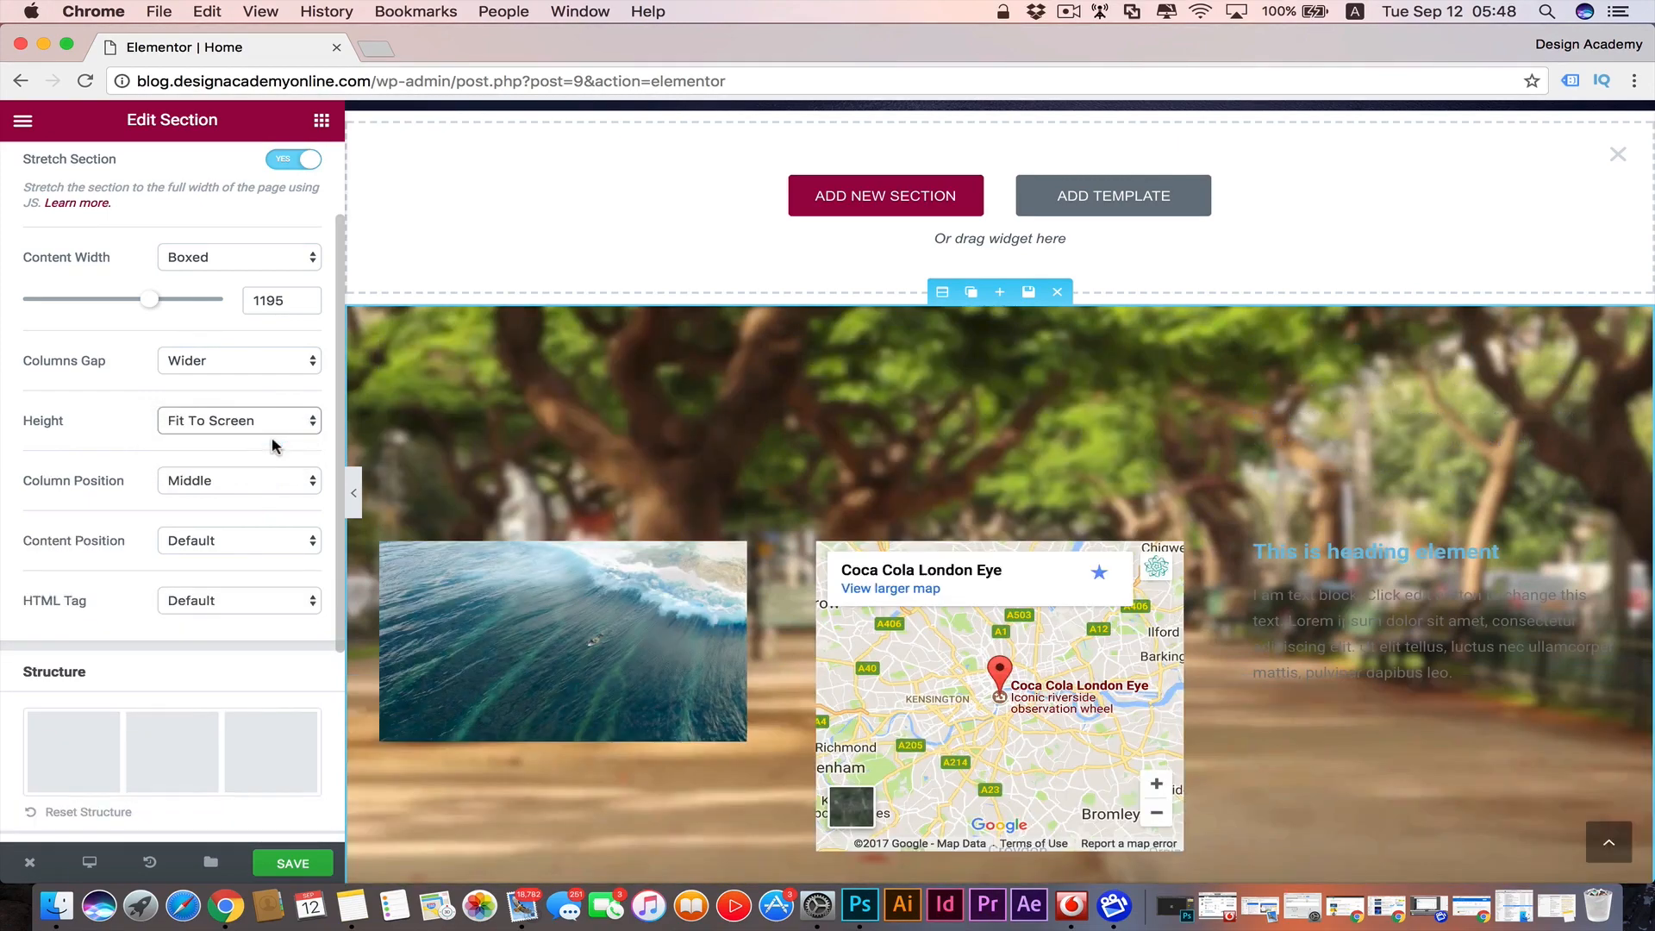
# - Examine how the Fit To Screen section fills the page and how its background moves along the page
pyautogui.scroll(-5, 545, 454)
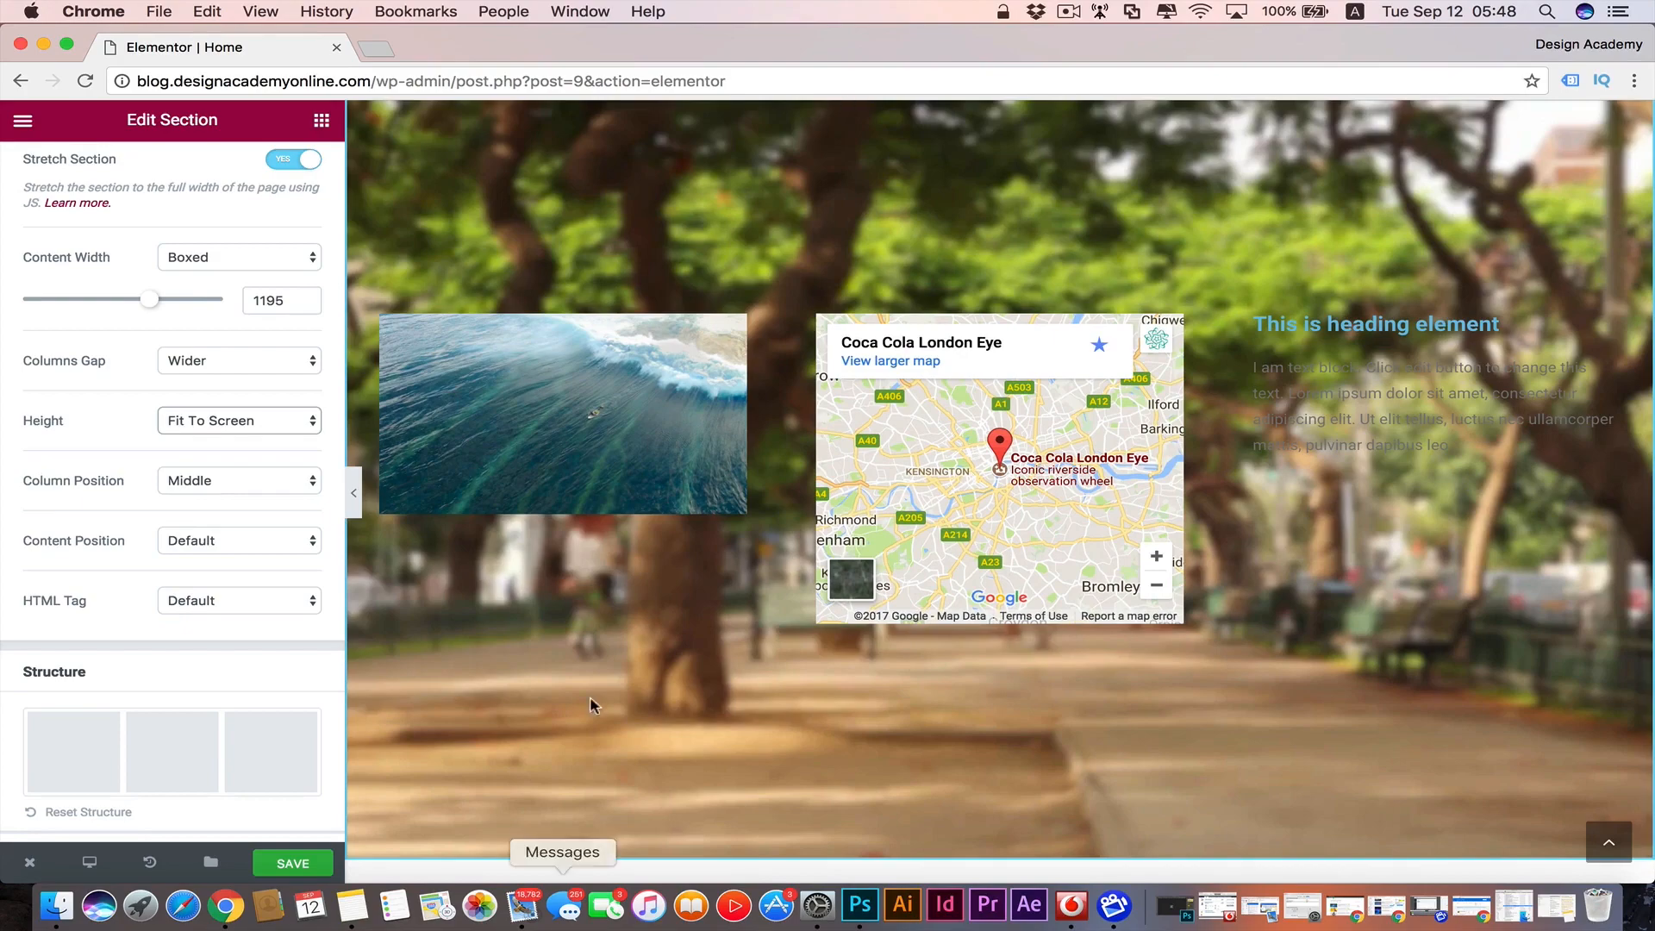
pyautogui.scroll(3, 659, 845)
pyautogui.scroll(-3, 659, 845)
pyautogui.scroll(-4, 659, 845)
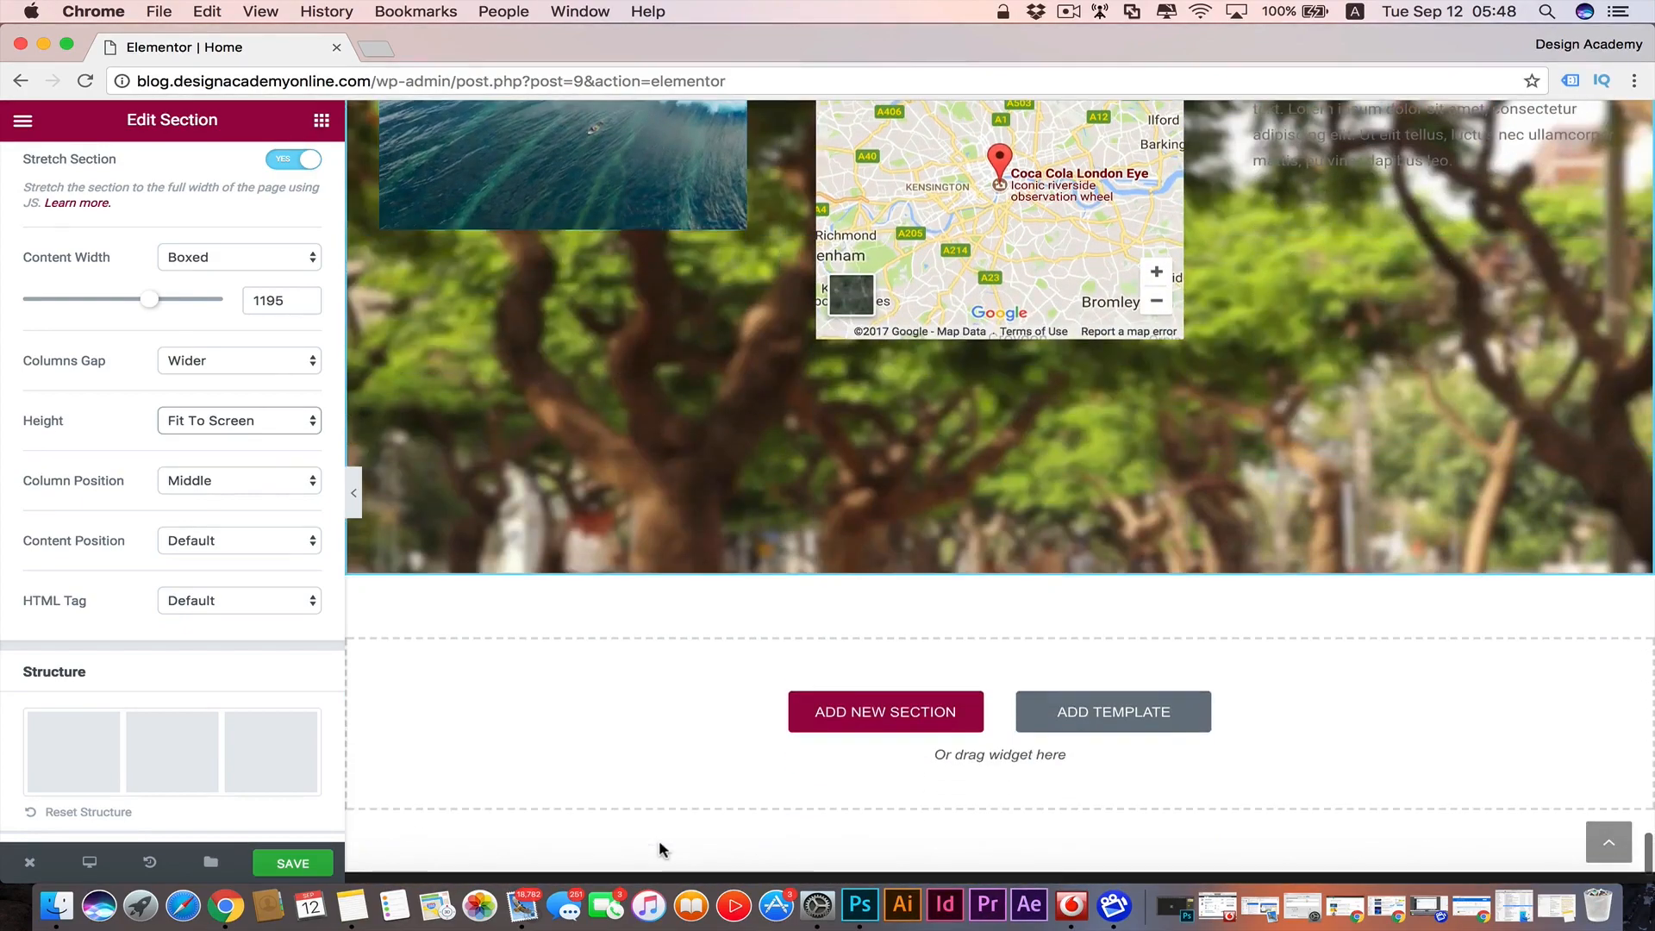
pyautogui.scroll(5, 660, 845)
pyautogui.scroll(-3, 659, 849)
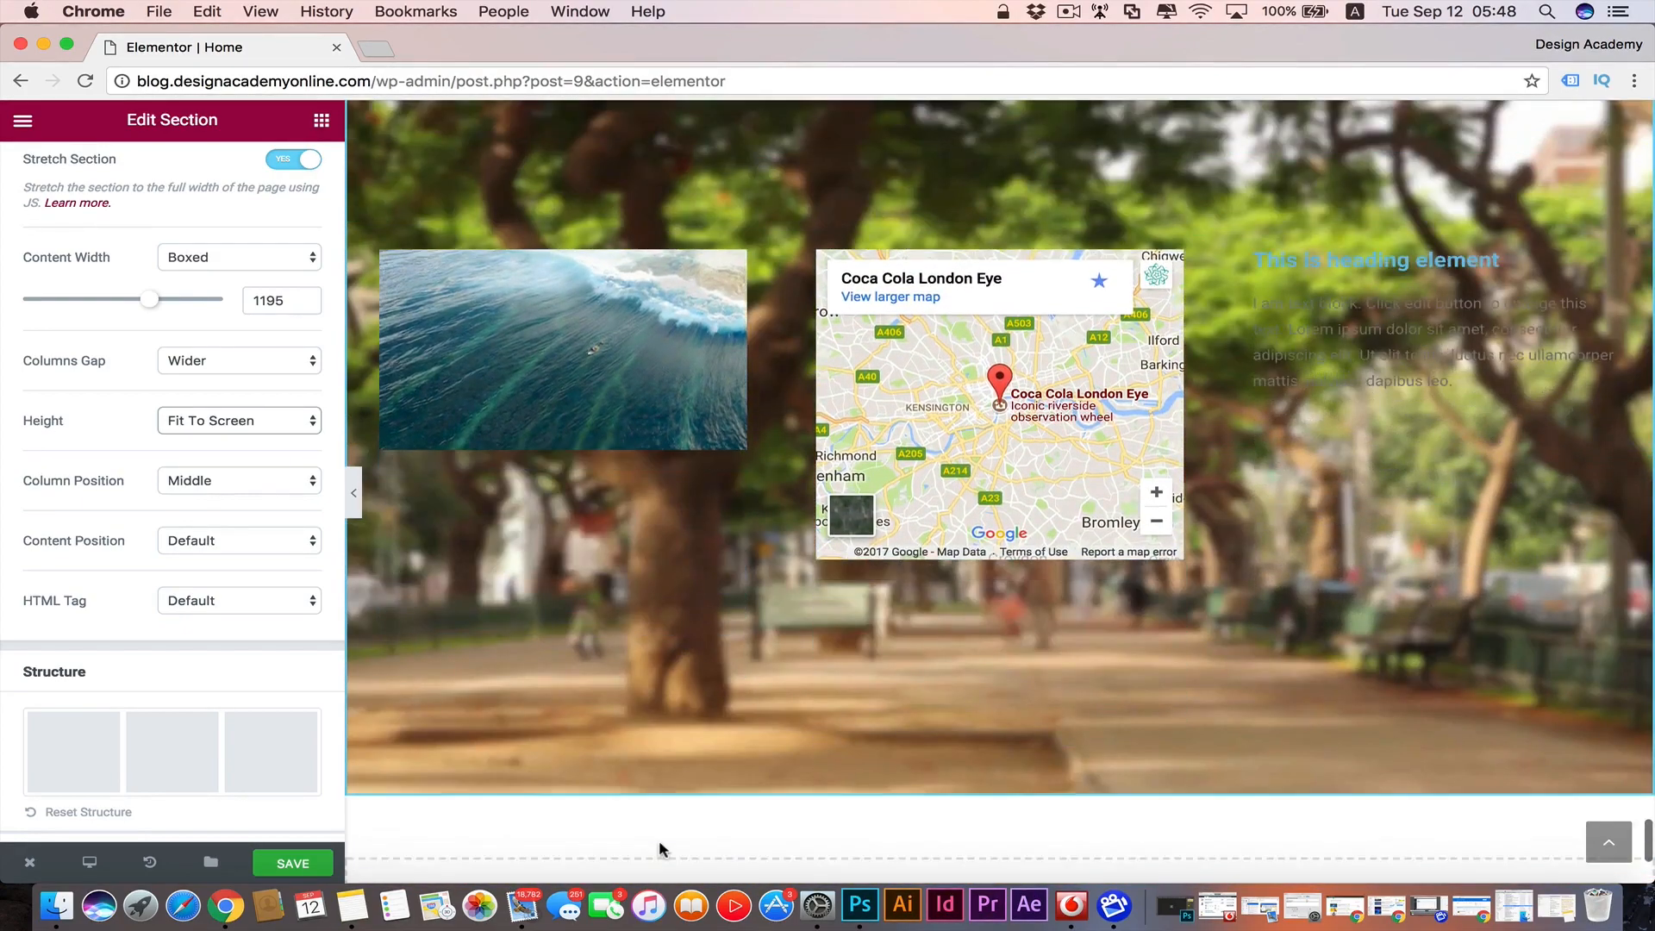
pyautogui.scroll(3, 659, 849)
# - Set the text colour of the text block under the heading to white (#ffffff)
pyautogui.click(1312, 424)
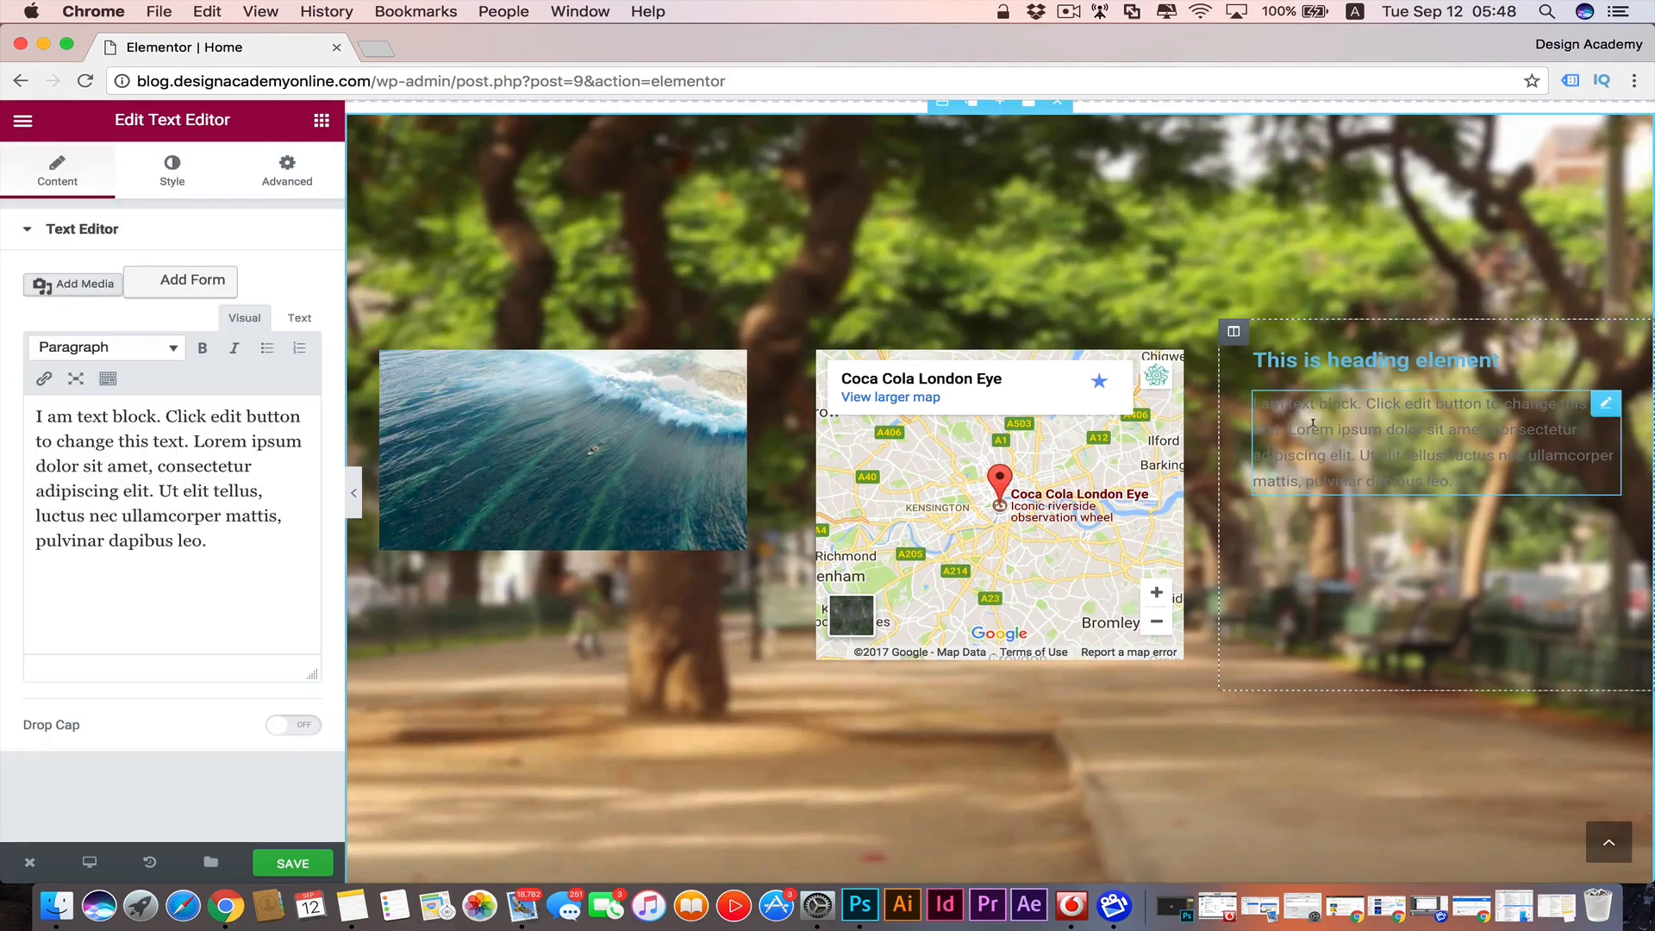
pyautogui.click(172, 177)
pyautogui.click(291, 368)
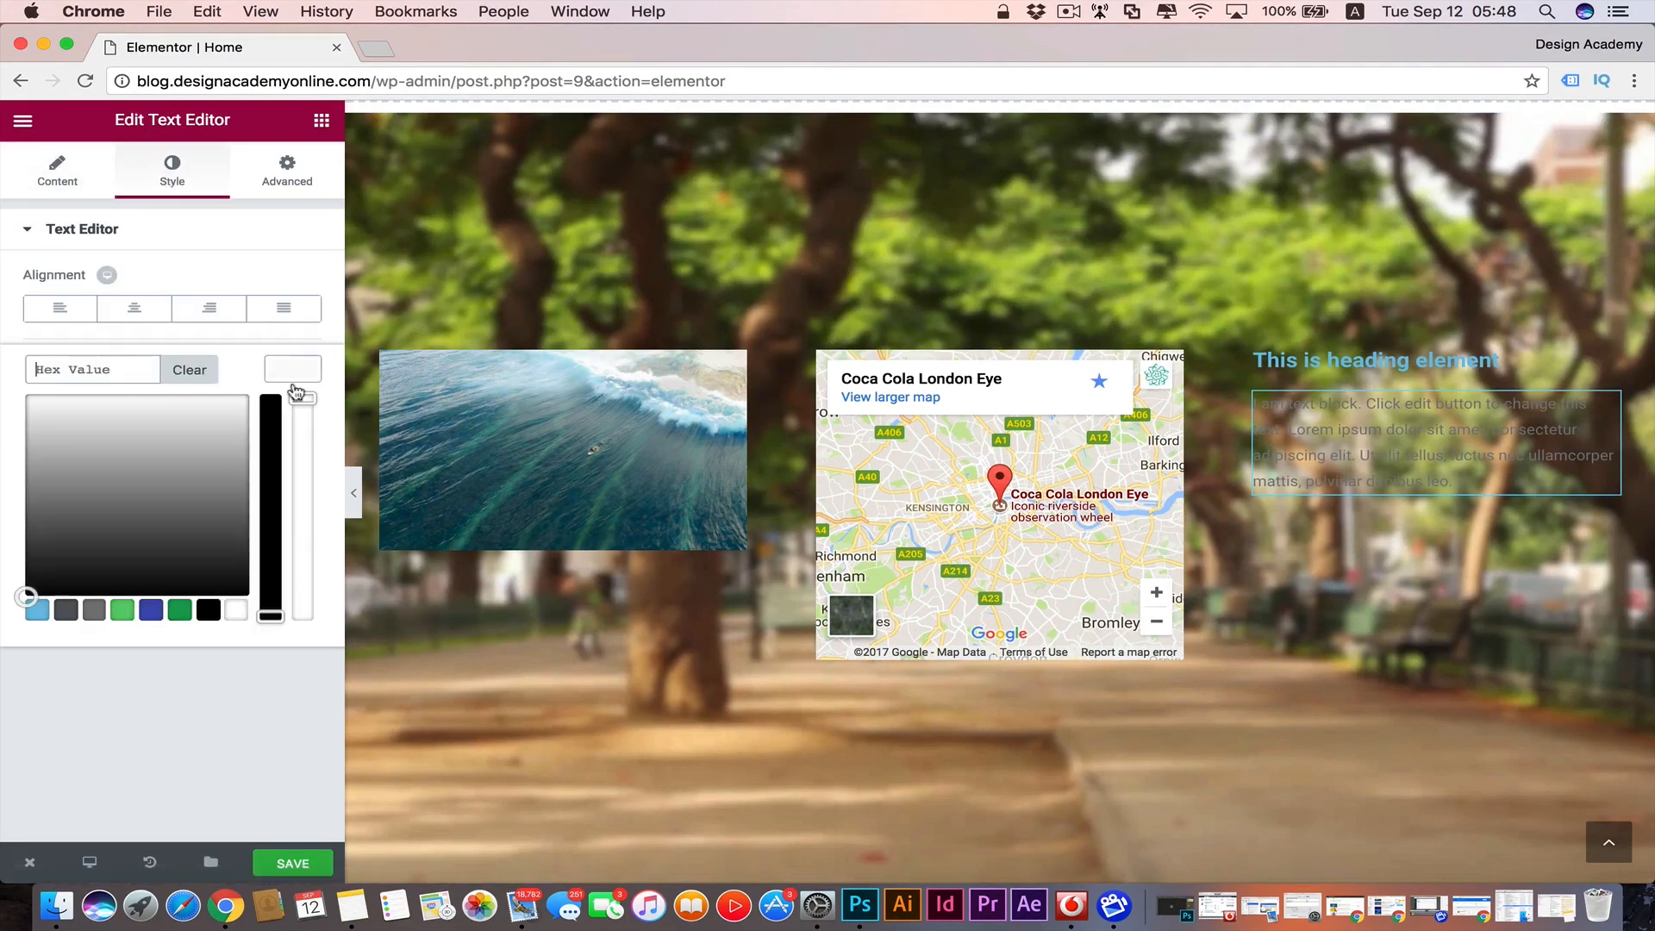
pyautogui.click(235, 612)
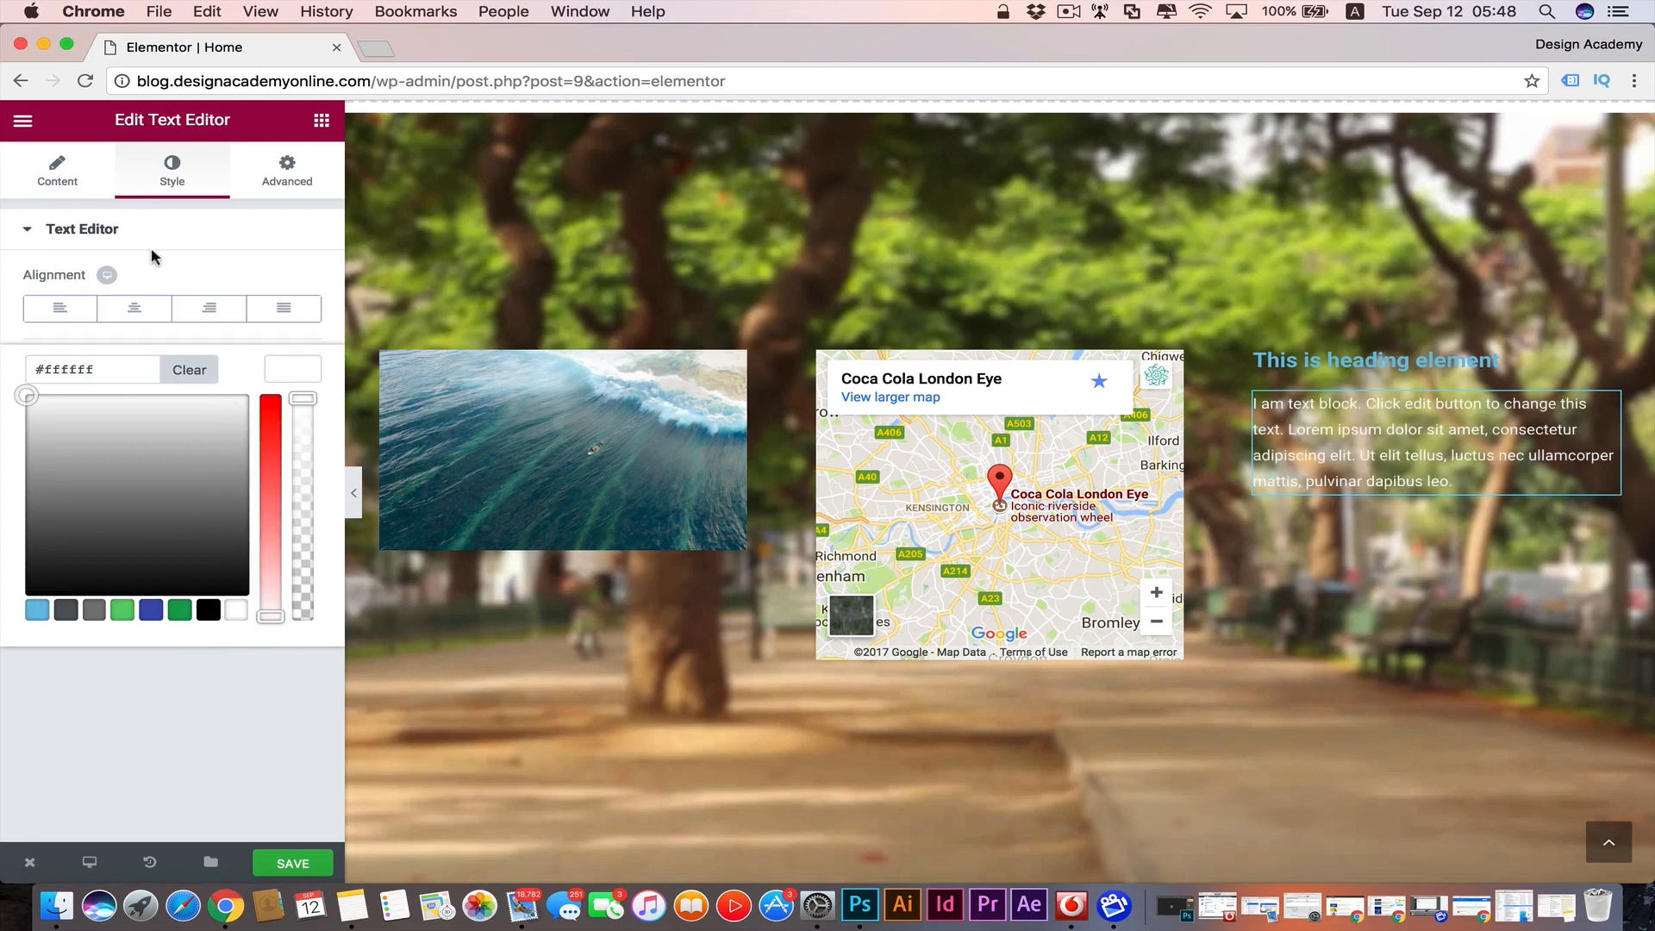
pyautogui.click(57, 172)
# - Change the section's height setting to Min Height, with a minimum height of 326 px
pyautogui.scroll(2, 992, 404)
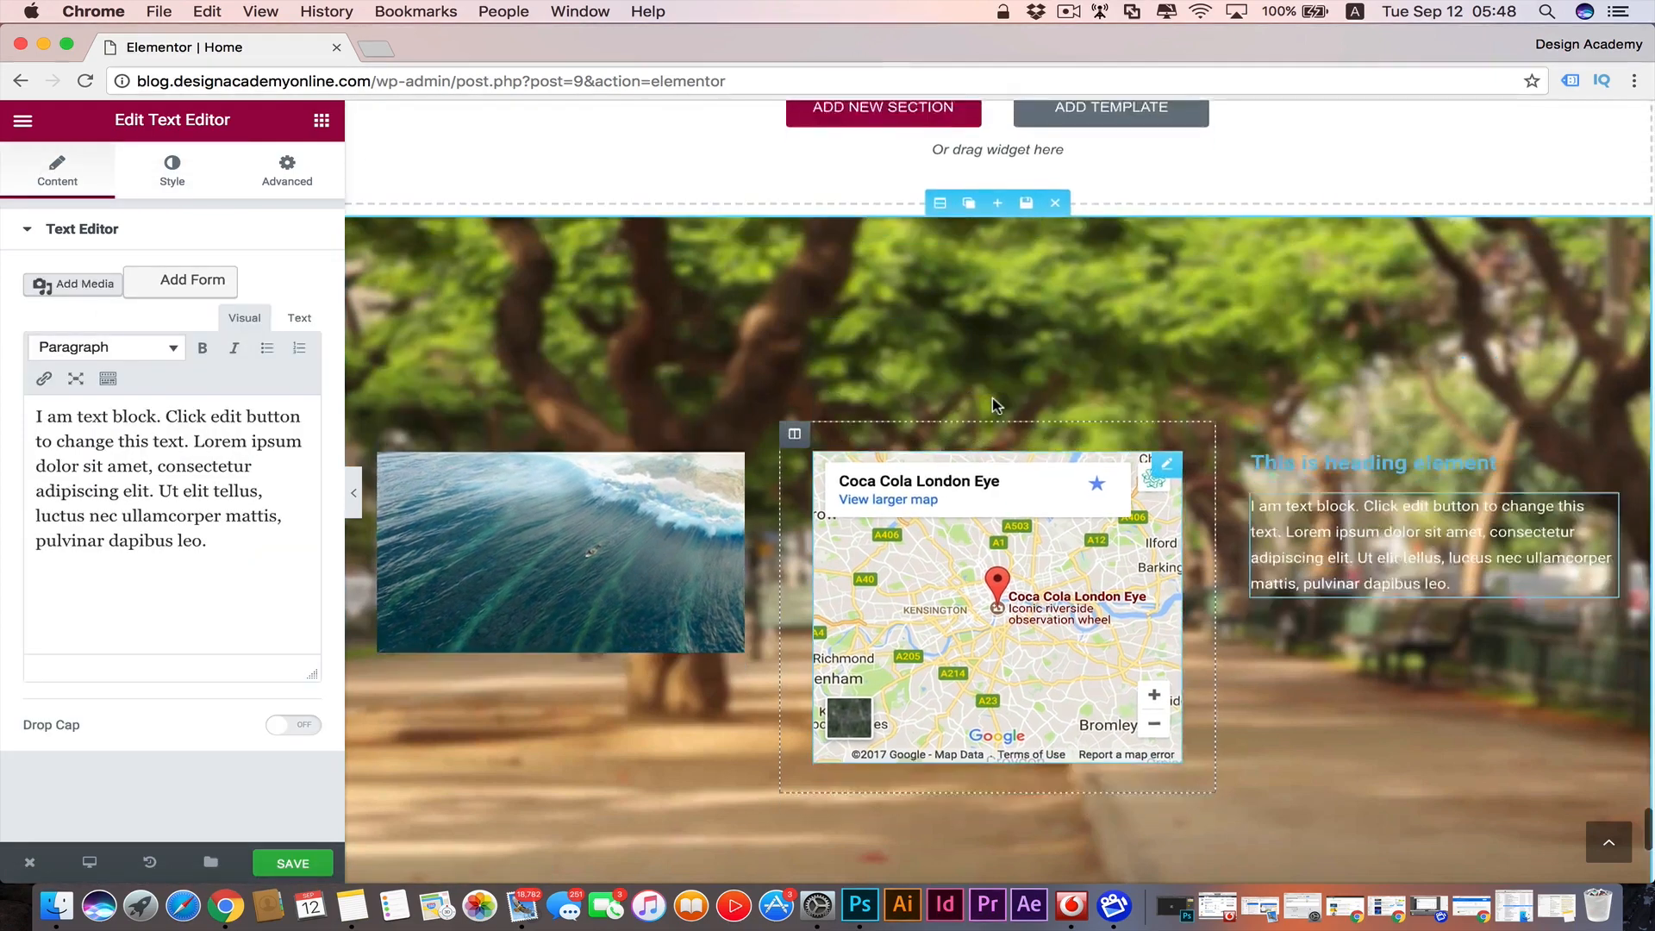
pyautogui.scroll(-1, 991, 403)
pyautogui.click(943, 181)
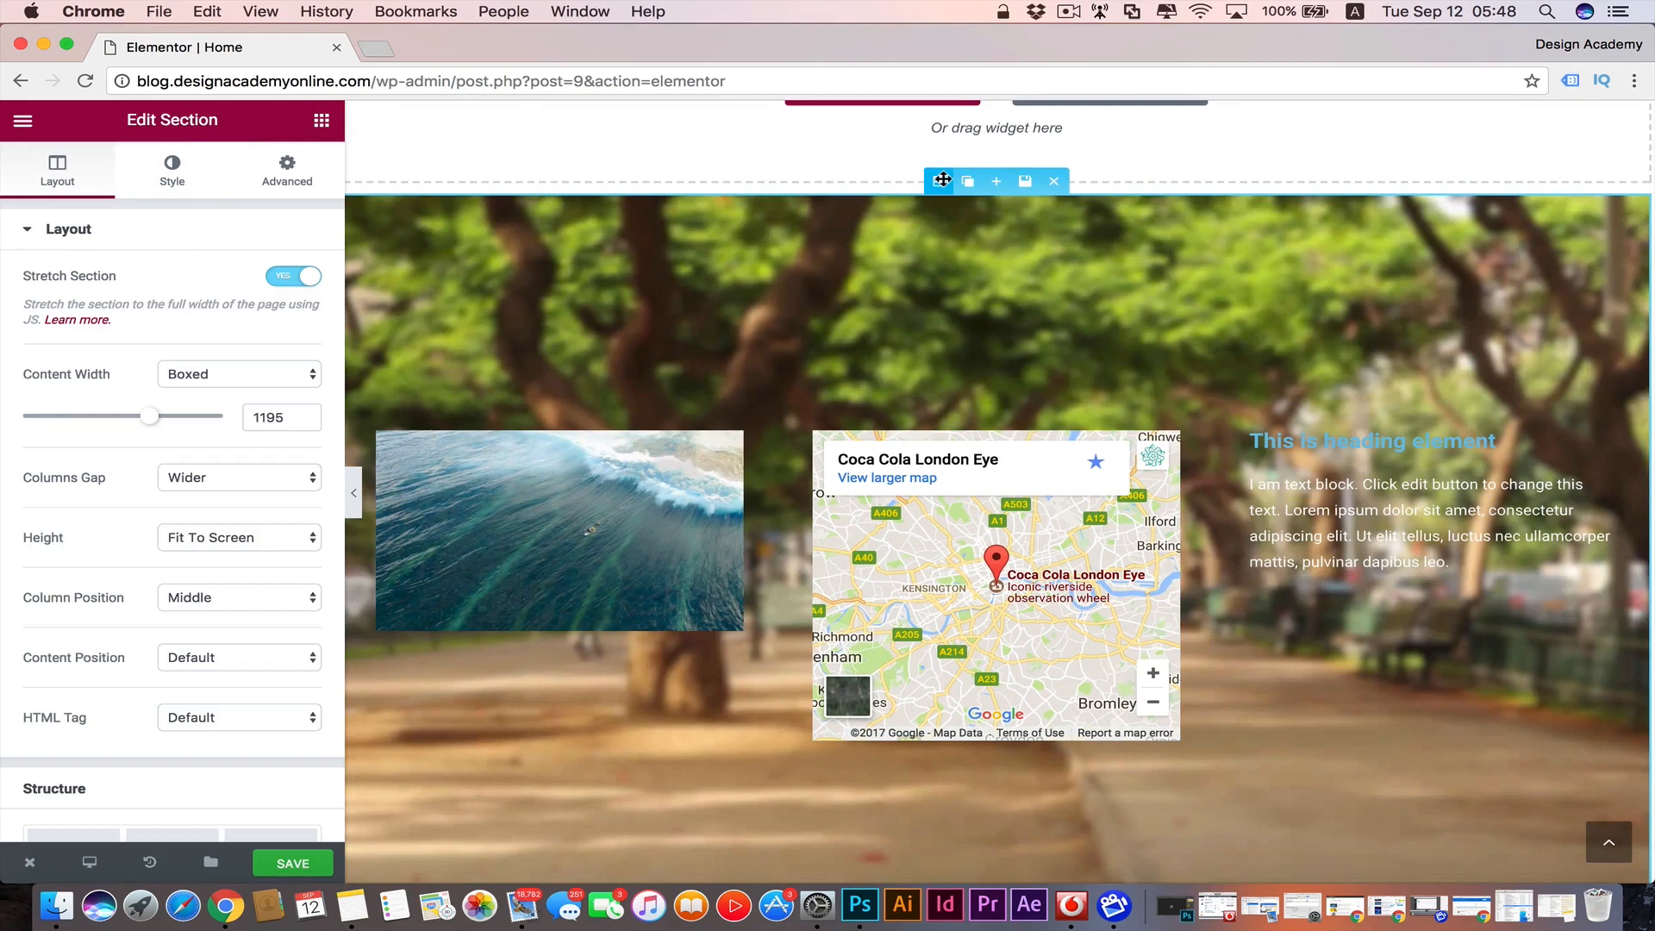
pyautogui.click(308, 538)
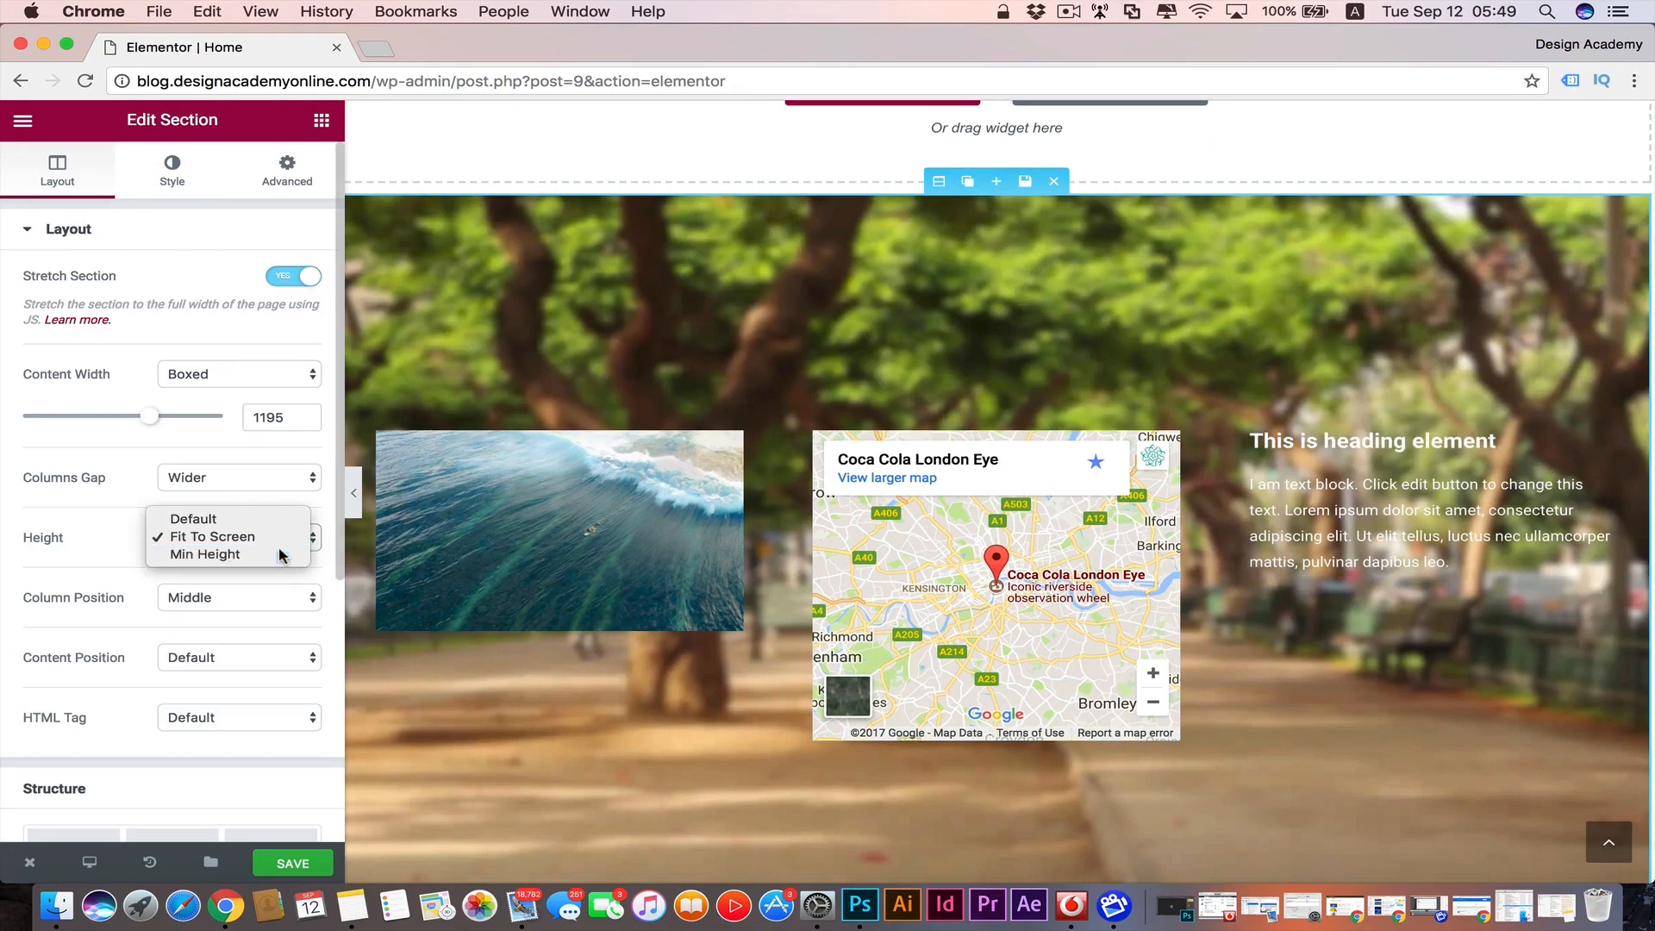
pyautogui.click(285, 556)
pyautogui.scroll(-3, 73, 608)
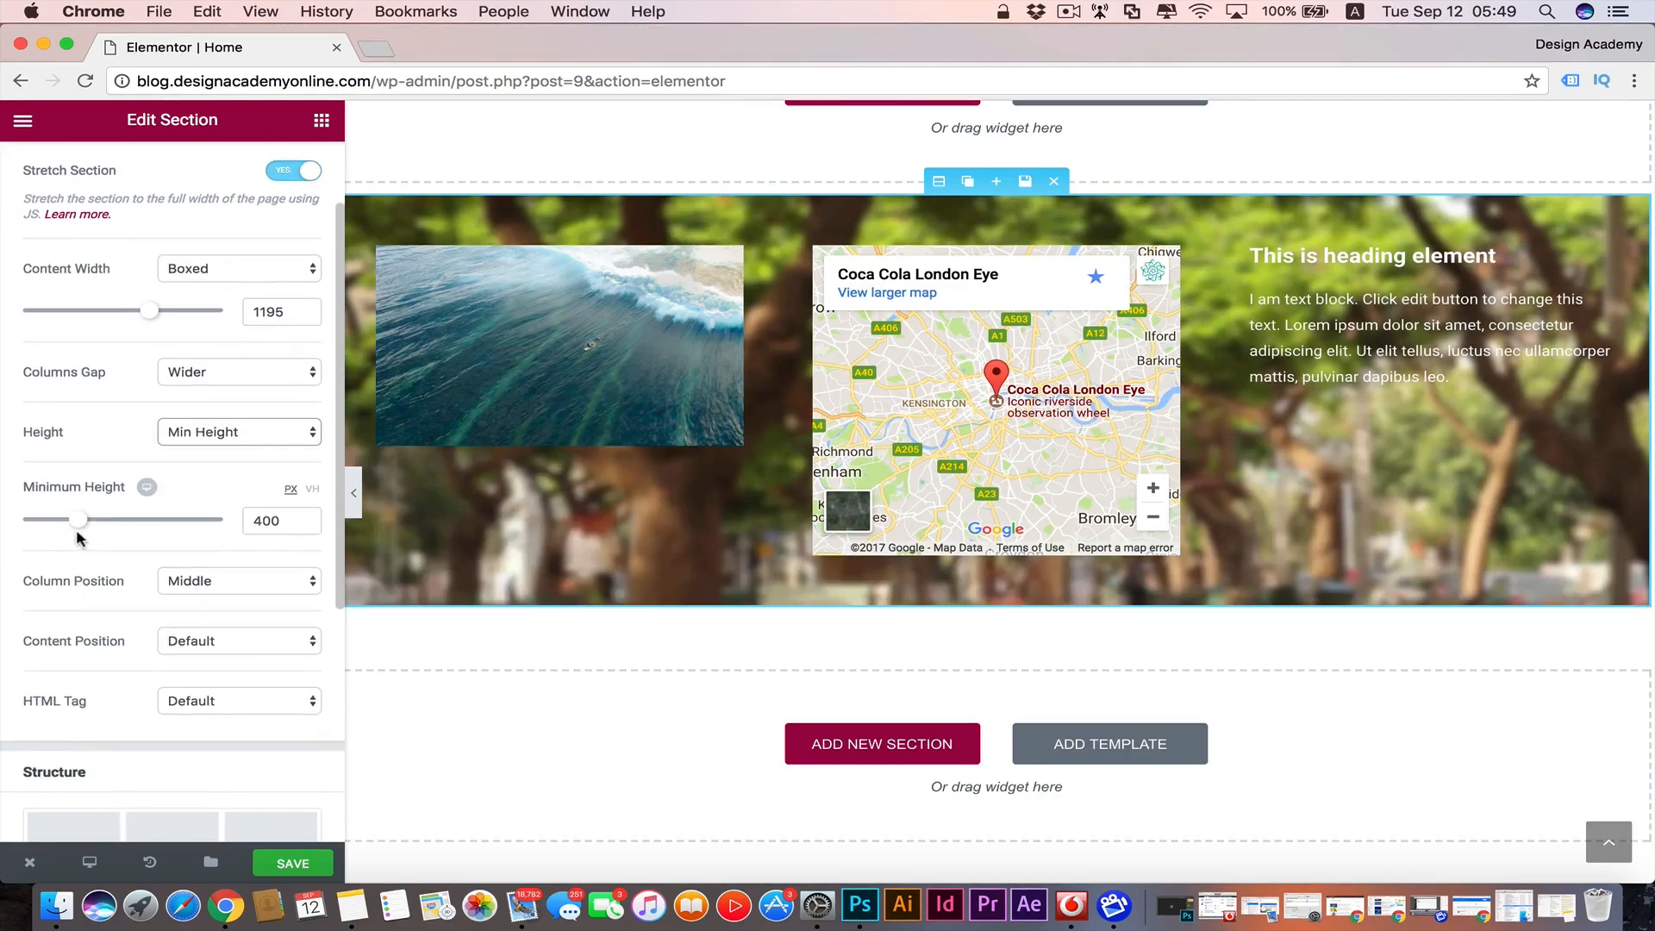
pyautogui.moveTo(81, 525)
pyautogui.mouseDown()
pyautogui.moveTo(137, 529)
pyautogui.moveTo(37, 529)
pyautogui.moveTo(137, 529)
pyautogui.moveTo(73, 531)
pyautogui.mouseUp()
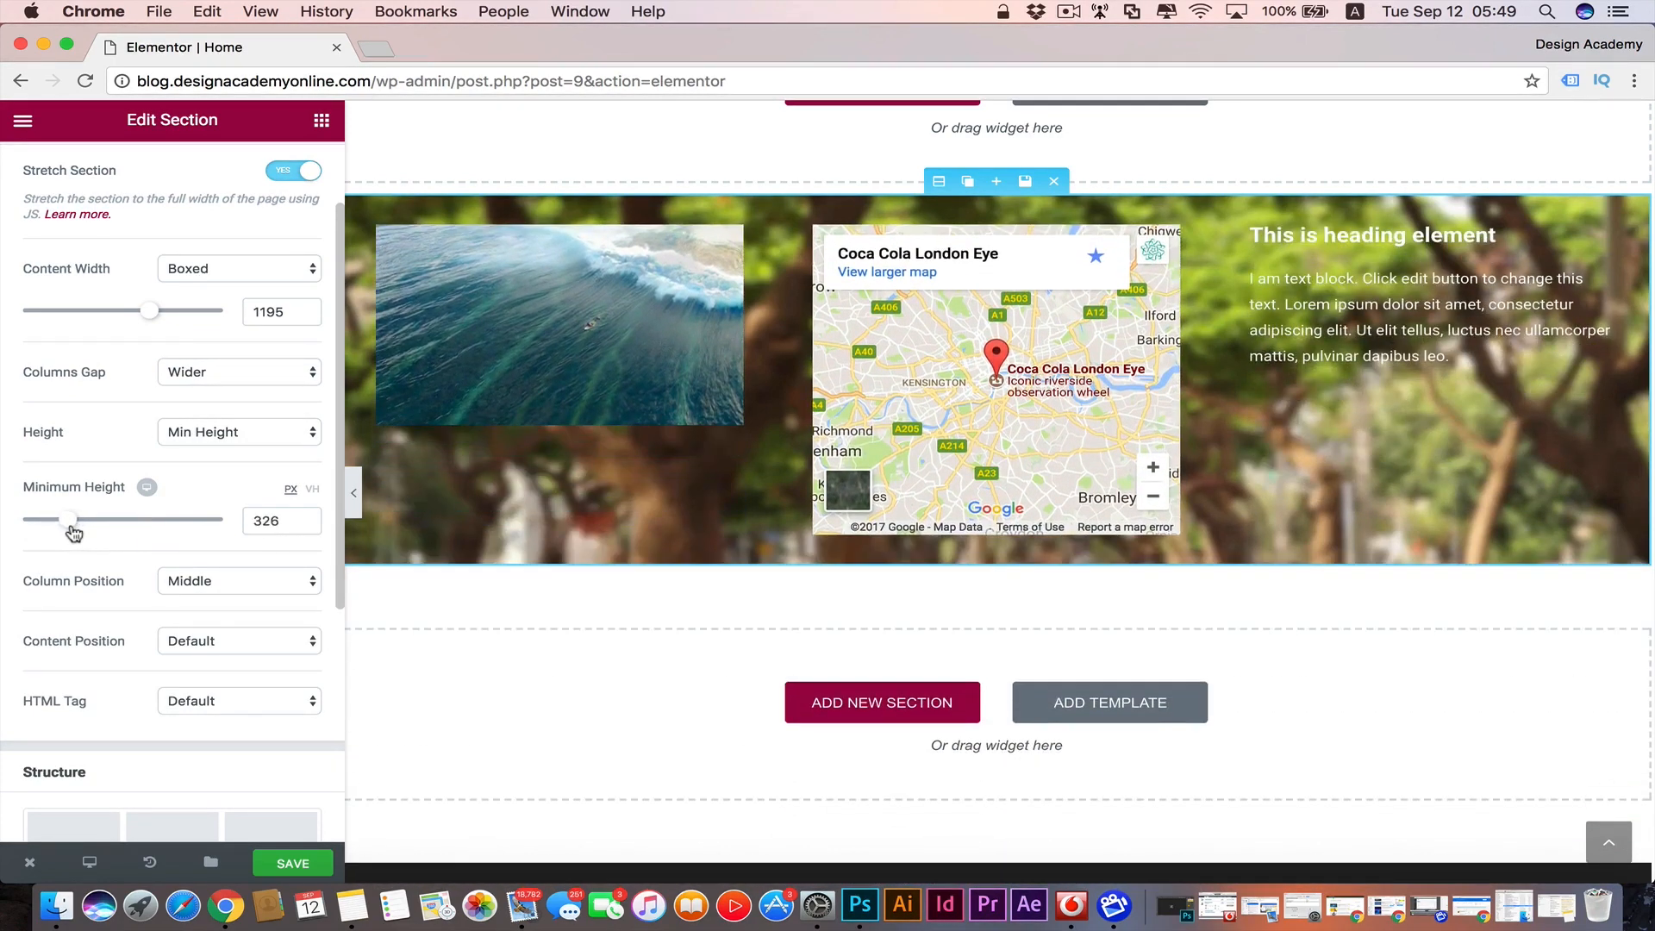
# - Try the No Gap column spacing with minimum heights of 144 px and 418 px
pyautogui.click(304, 375)
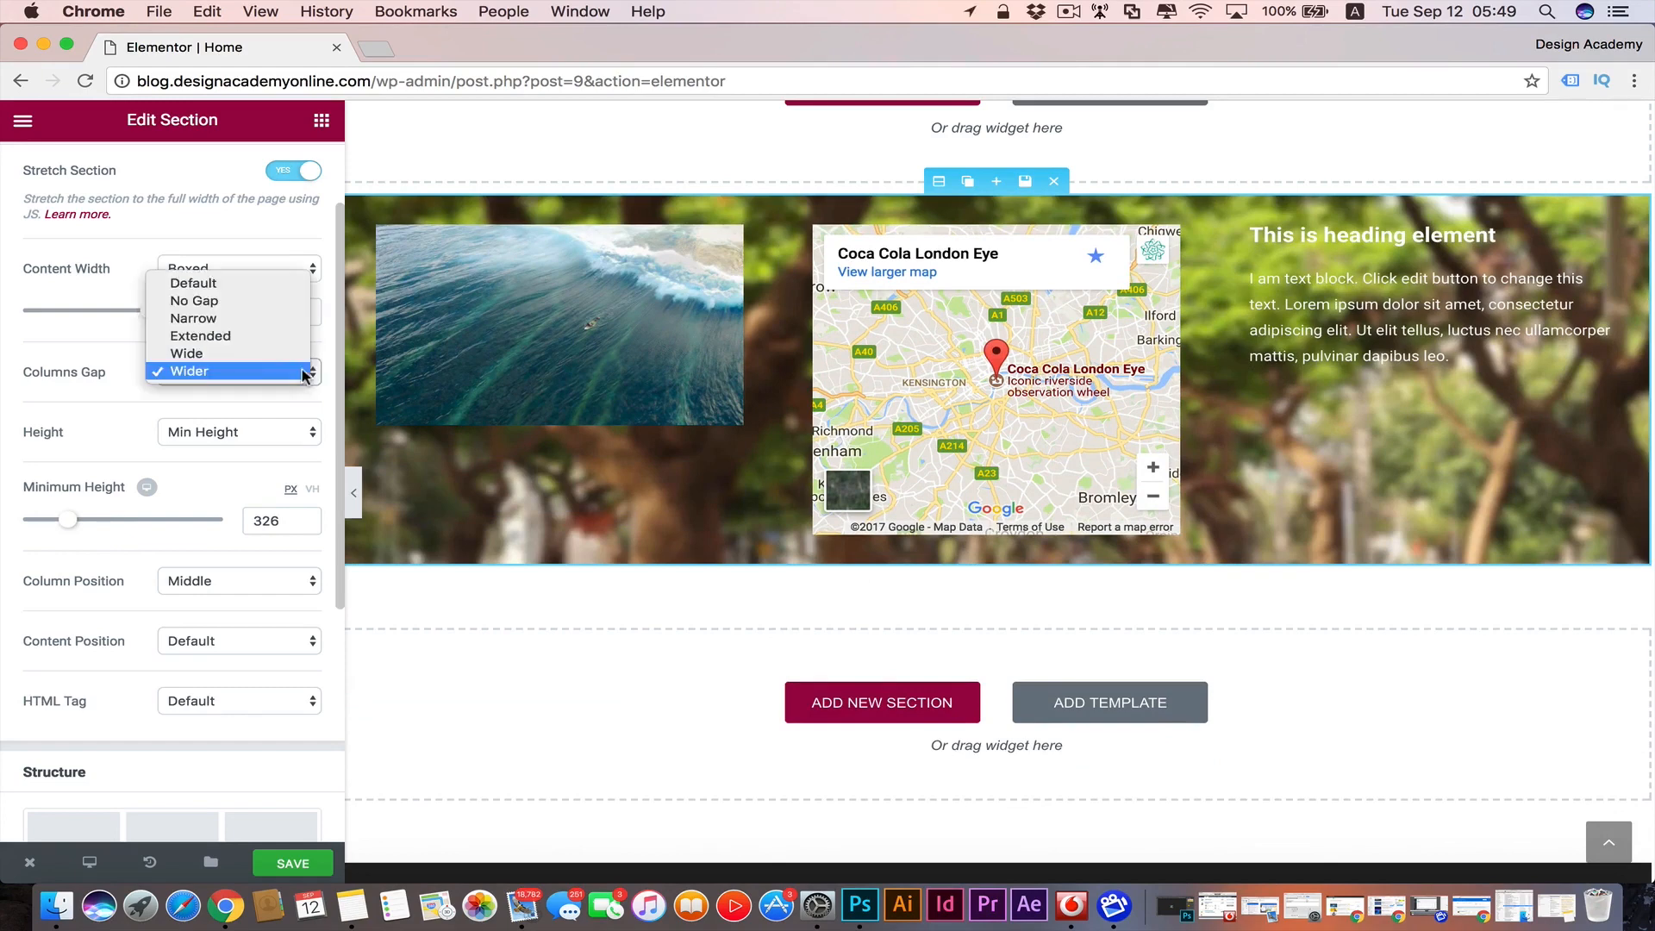
pyautogui.click(270, 302)
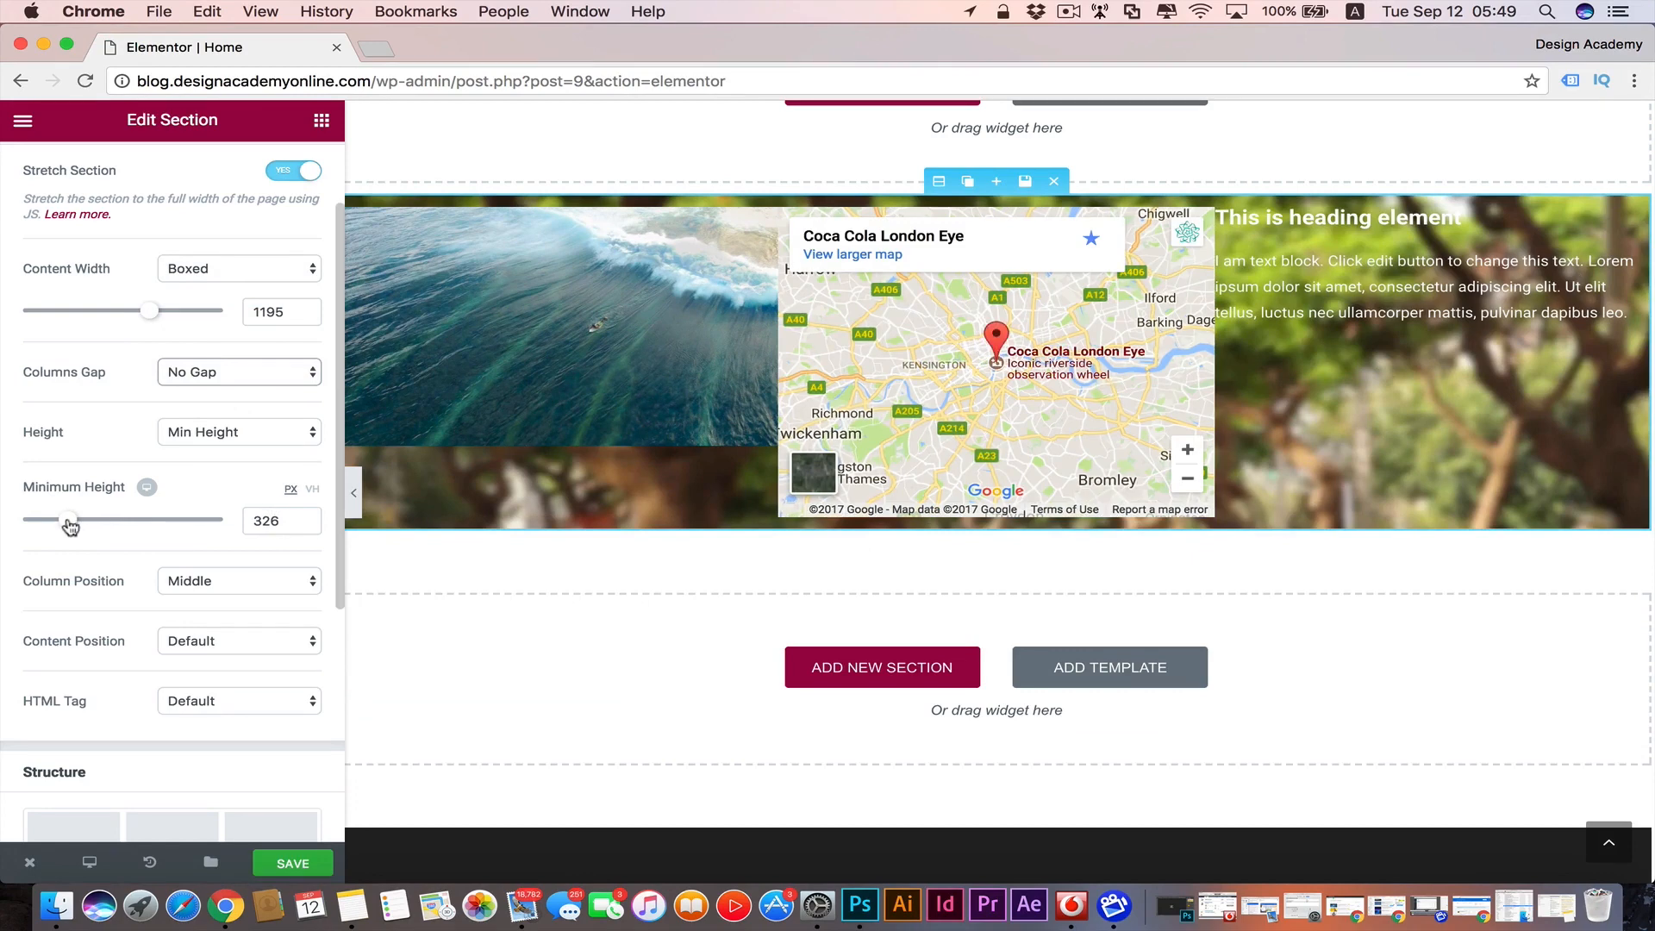
pyautogui.moveTo(70, 527); pyautogui.dragTo(45, 528)
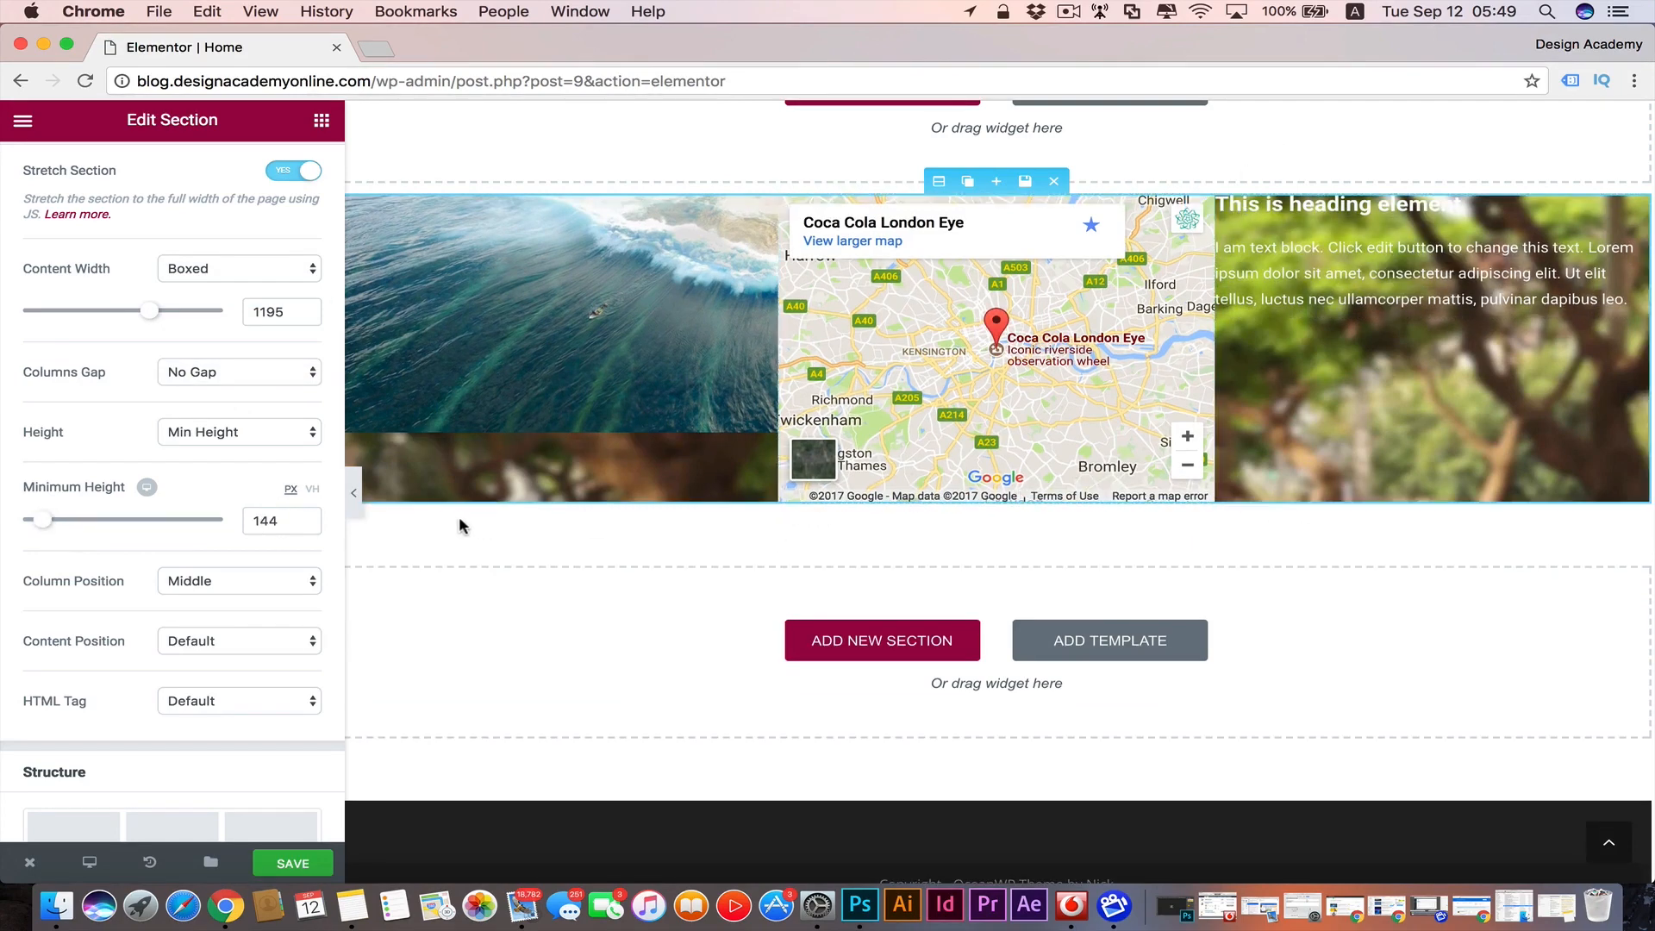
pyautogui.moveTo(43, 520); pyautogui.dragTo(82, 520)
# - Set the section's columns gap to Extended and its minimum height to 642 px
pyautogui.click(313, 382)
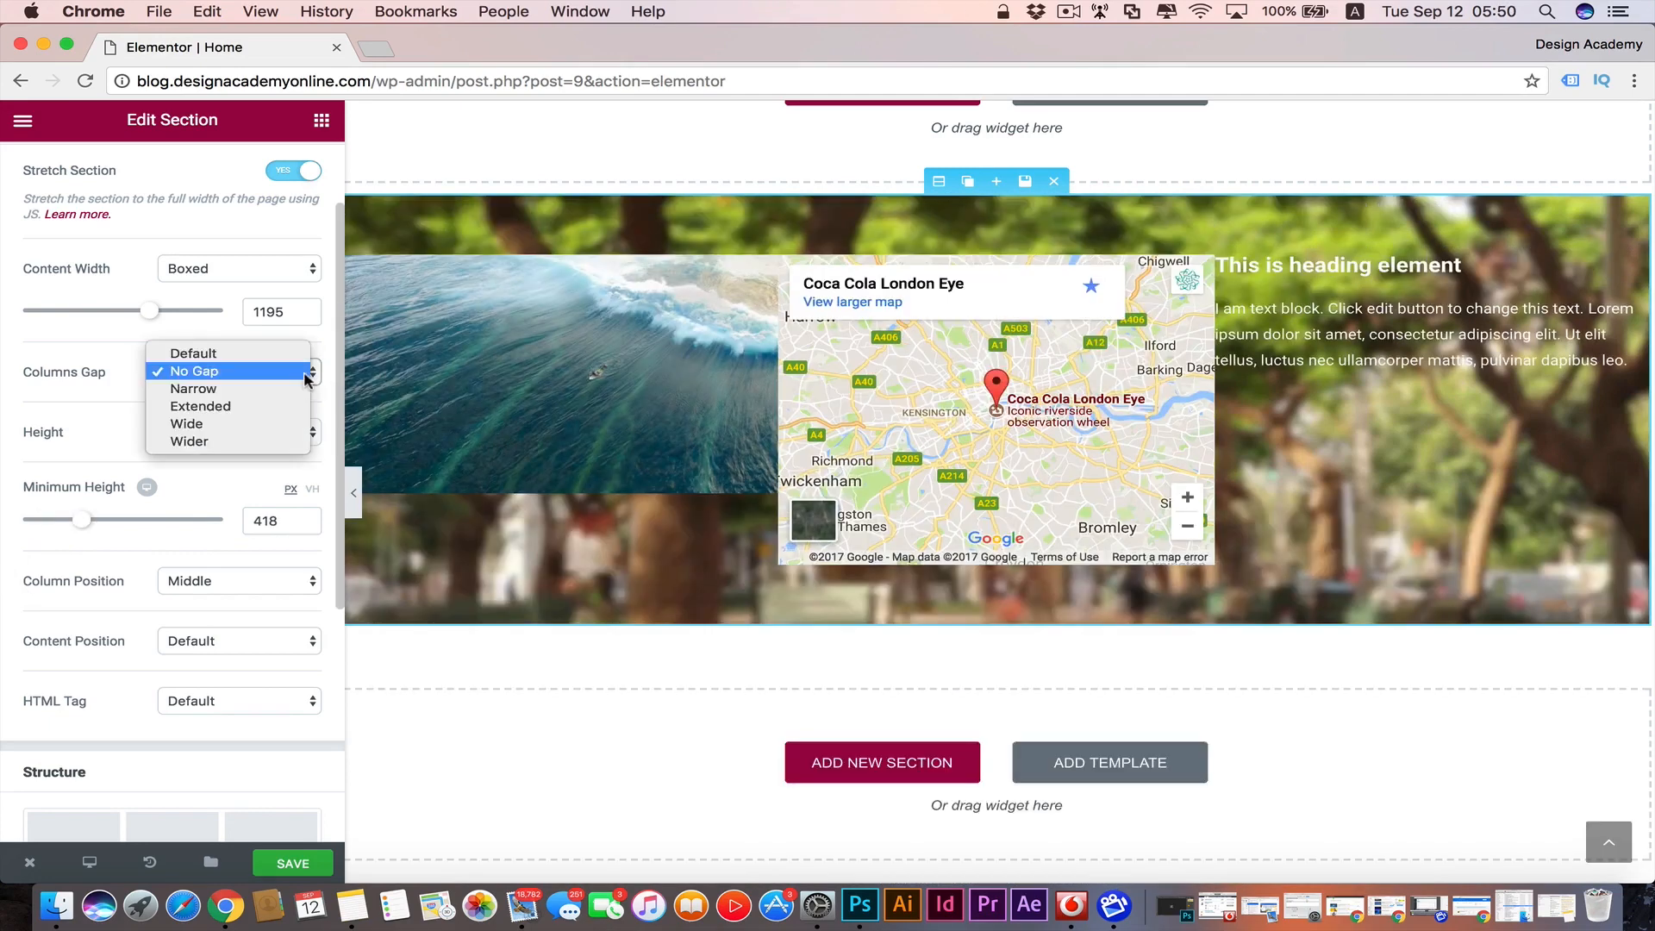
pyautogui.click(296, 406)
pyautogui.scroll(-1, 91, 508)
pyautogui.click(82, 460)
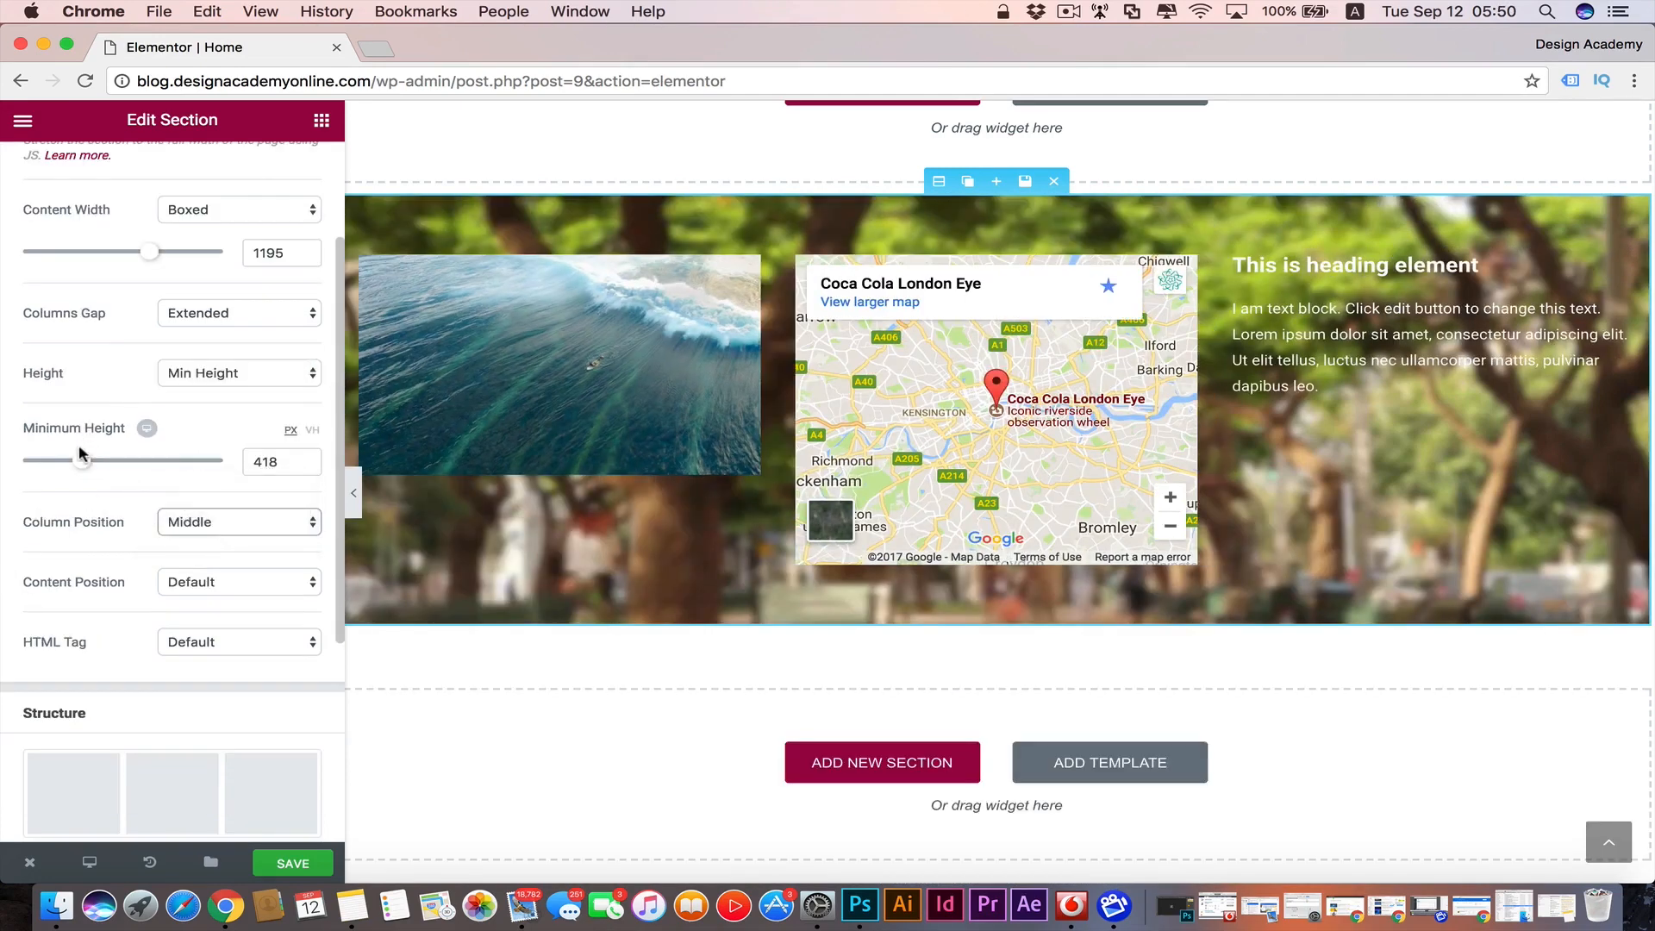
pyautogui.moveTo(82, 460); pyautogui.dragTo(113, 464)
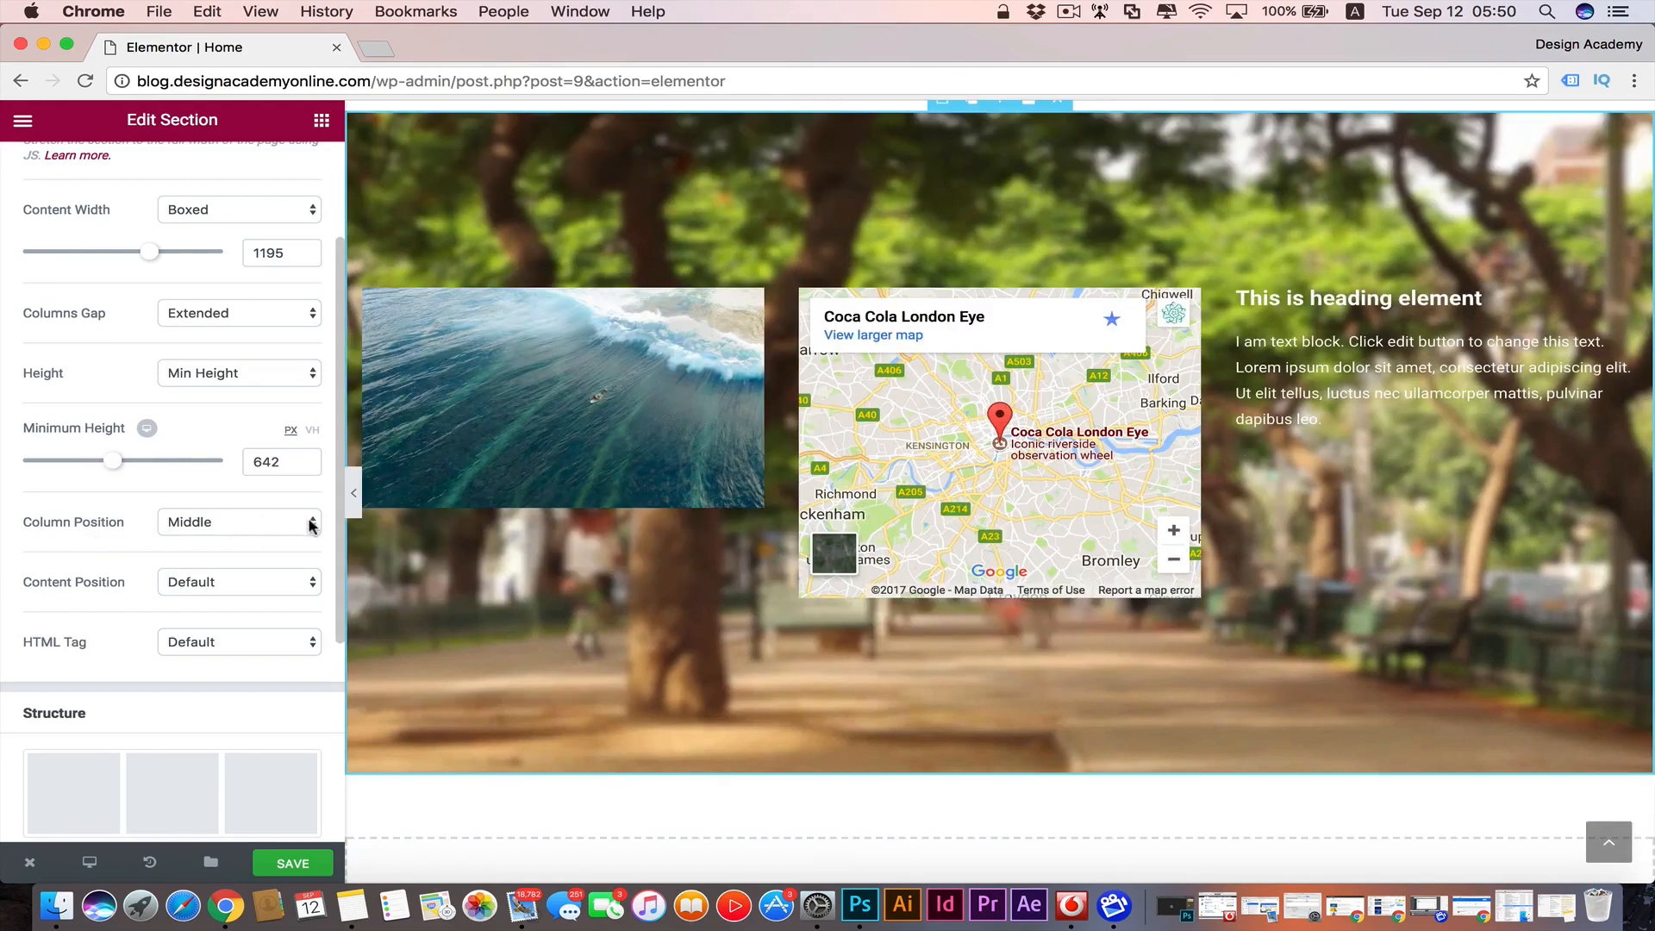
# - Compare the Top, Bottom and Stretch column positions, and return the section's column position to Middle
pyautogui.click(312, 524)
pyautogui.click(290, 503)
pyautogui.click(312, 524)
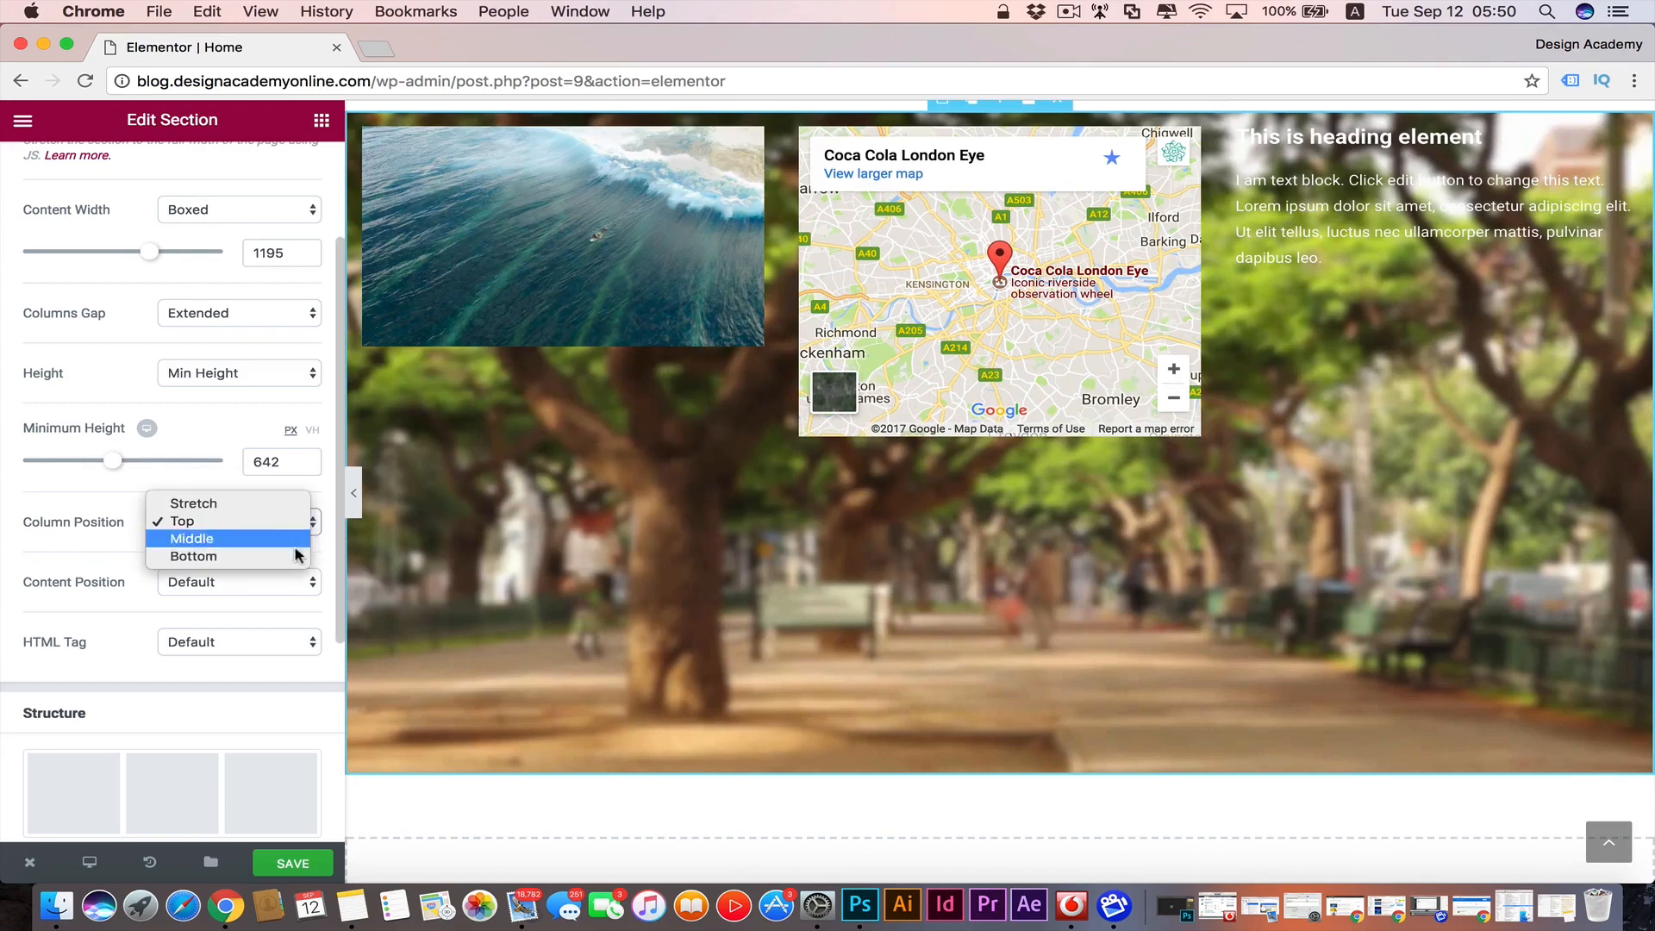
pyautogui.click(291, 559)
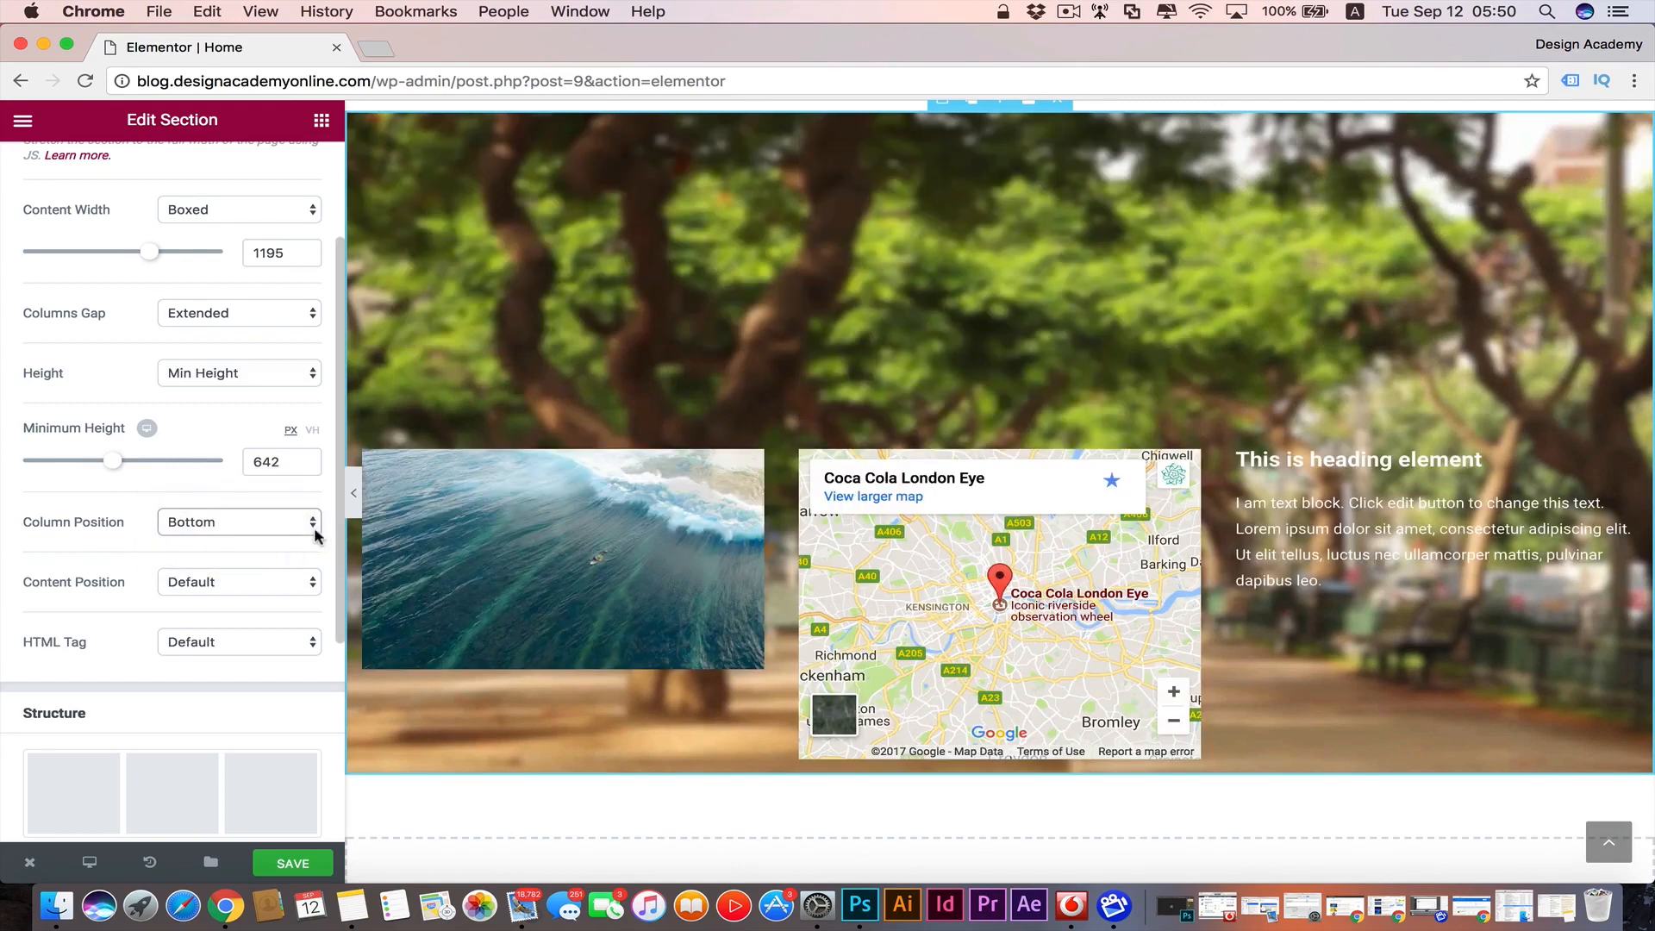
pyautogui.click(315, 533)
pyautogui.click(278, 468)
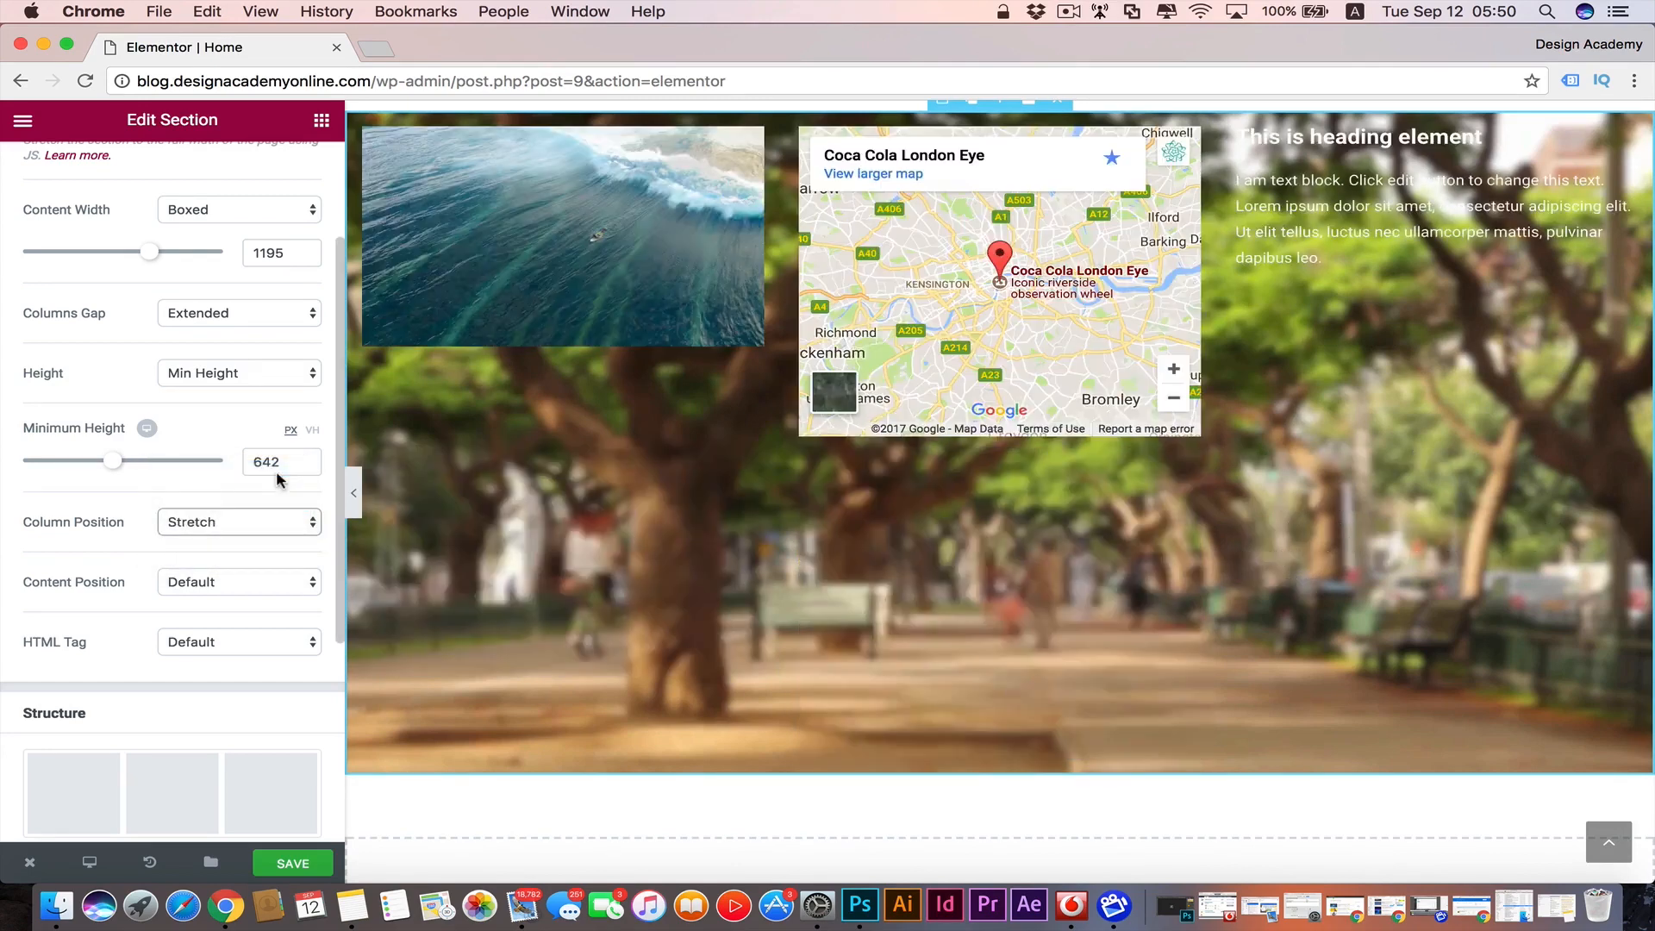
pyautogui.click(309, 523)
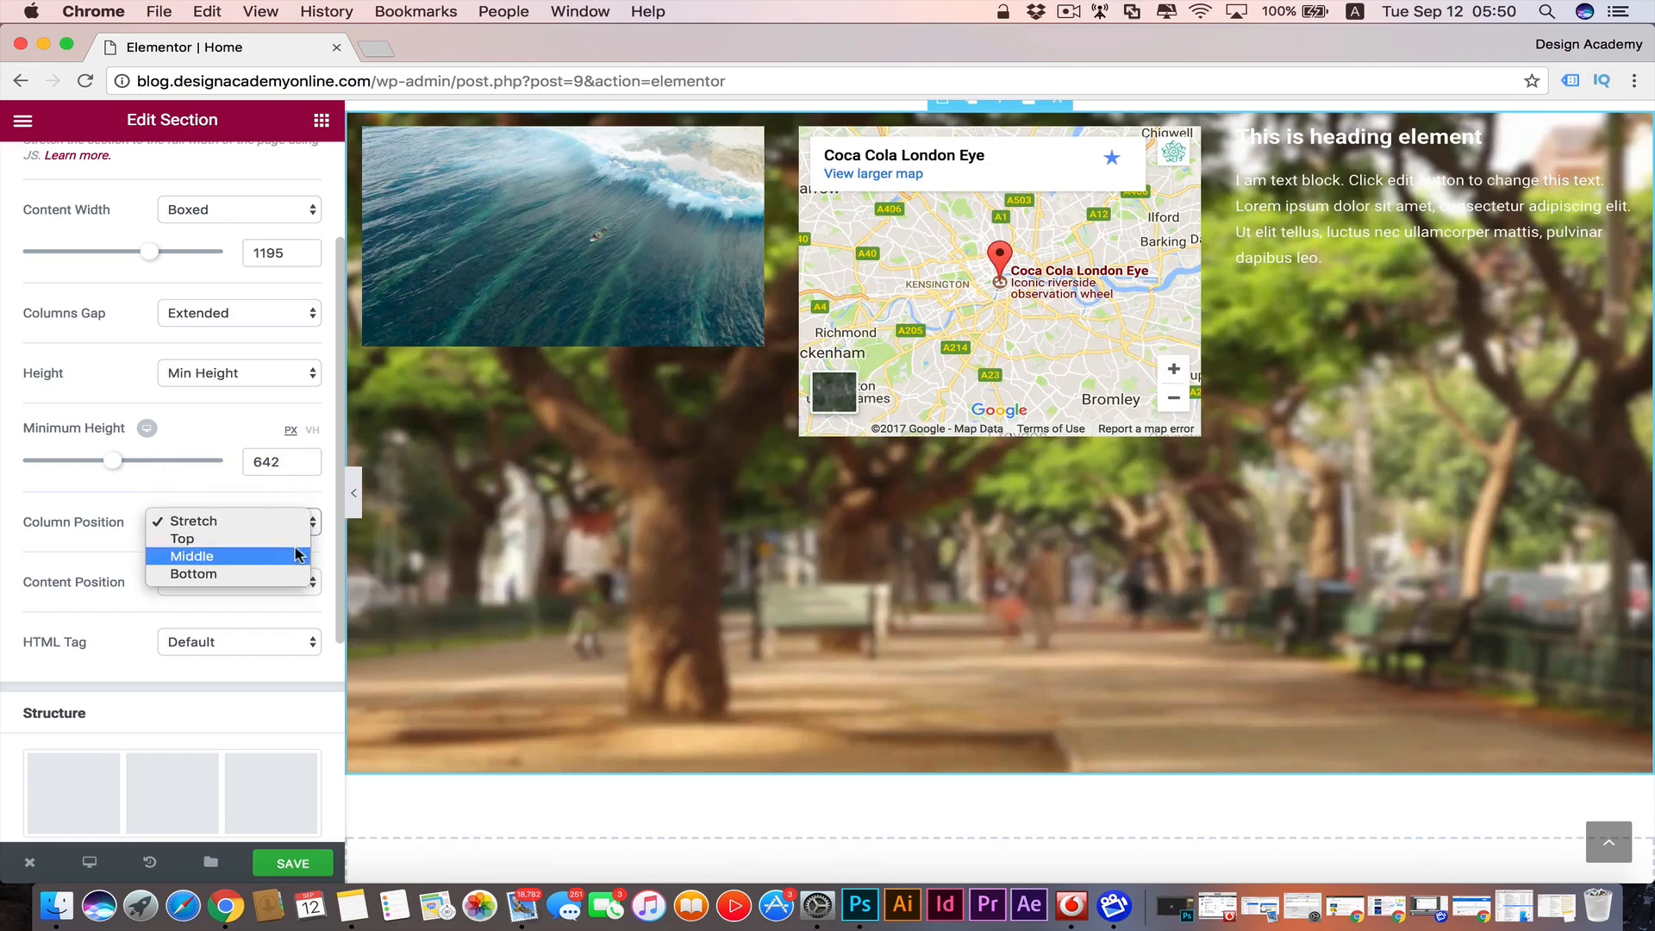
pyautogui.click(295, 556)
# - Compare the Top, Middle and Bottom content positions, and set the section's content position to Middle
pyautogui.scroll(-1, 144, 584)
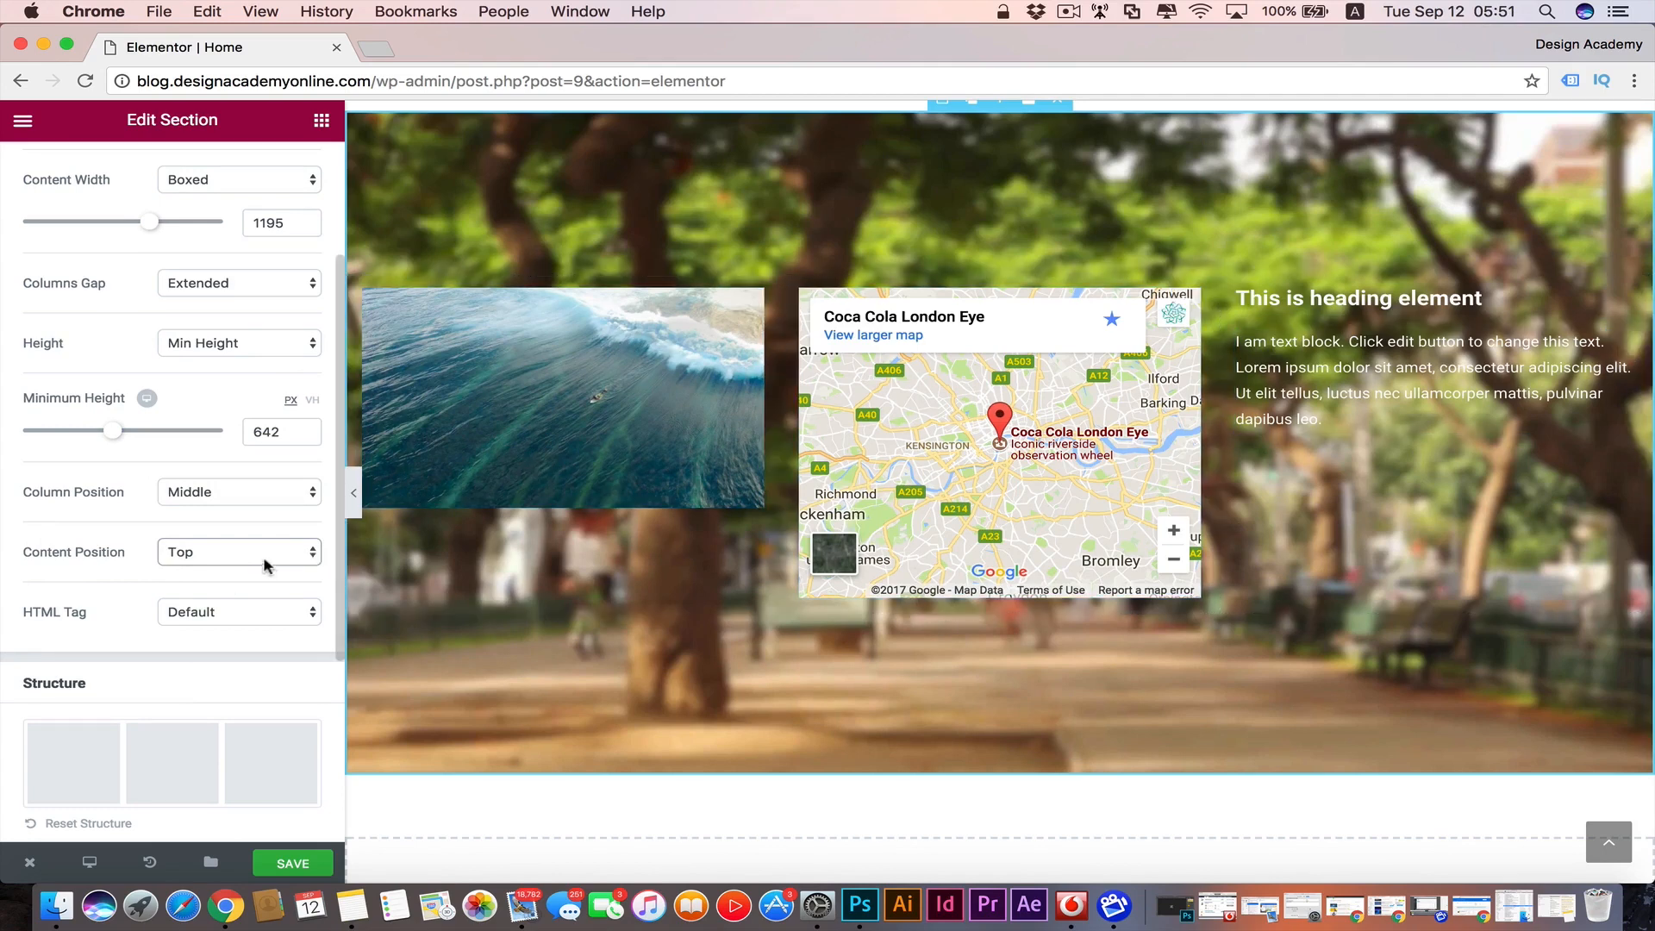
pyautogui.click(299, 556)
pyautogui.click(277, 569)
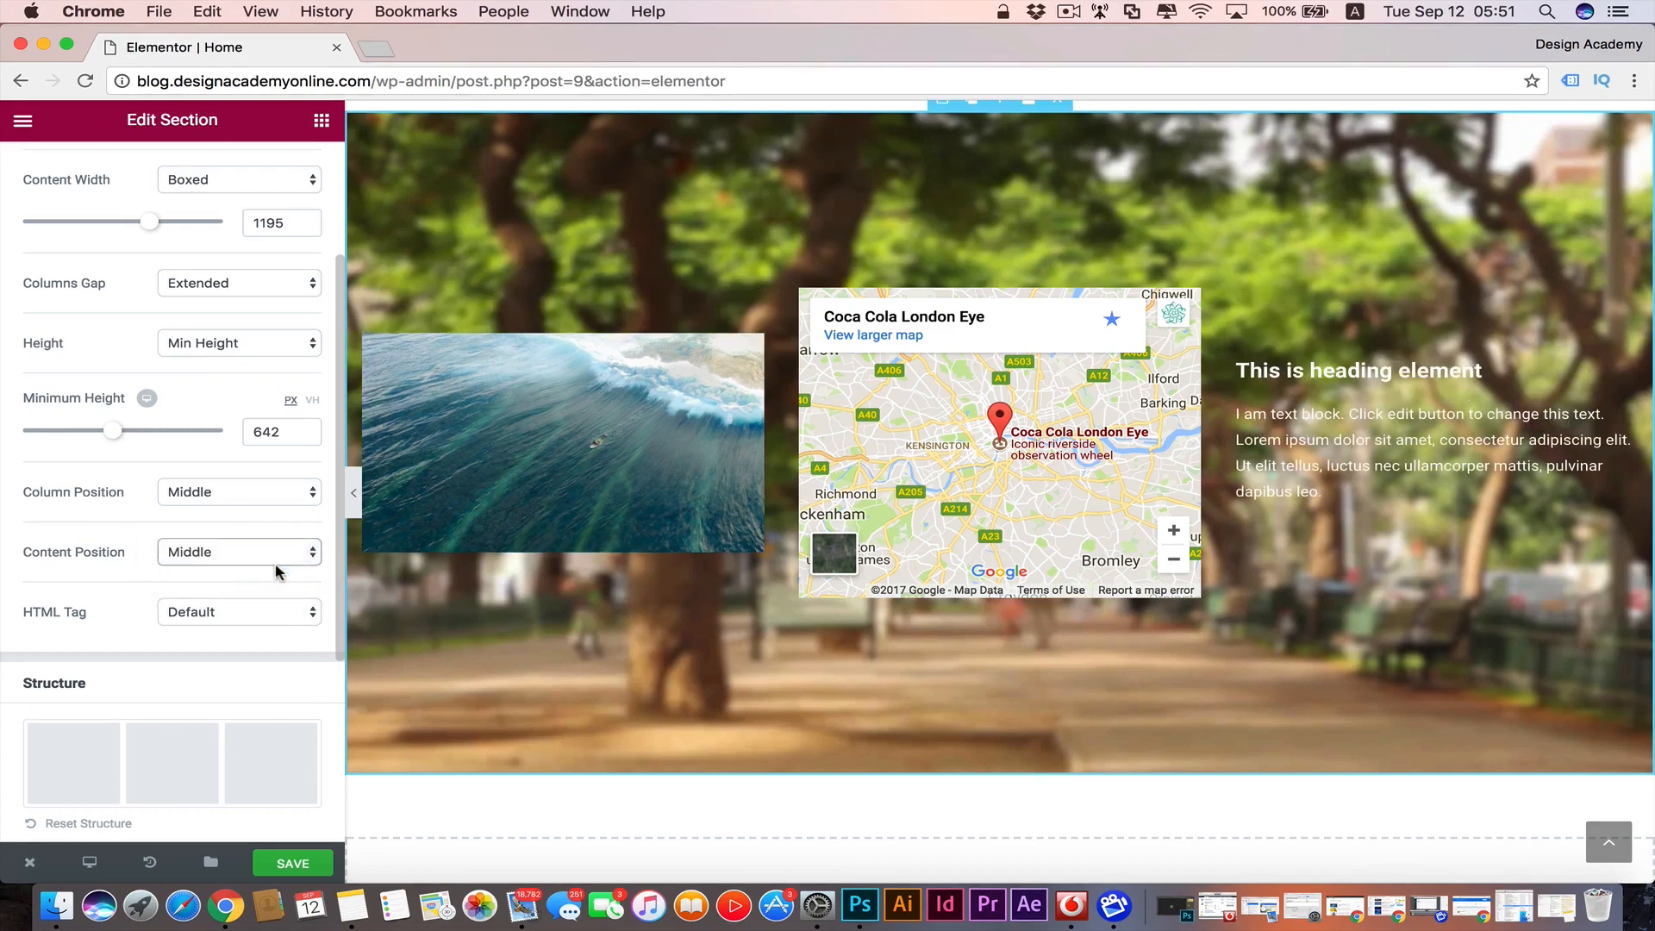
pyautogui.click(307, 555)
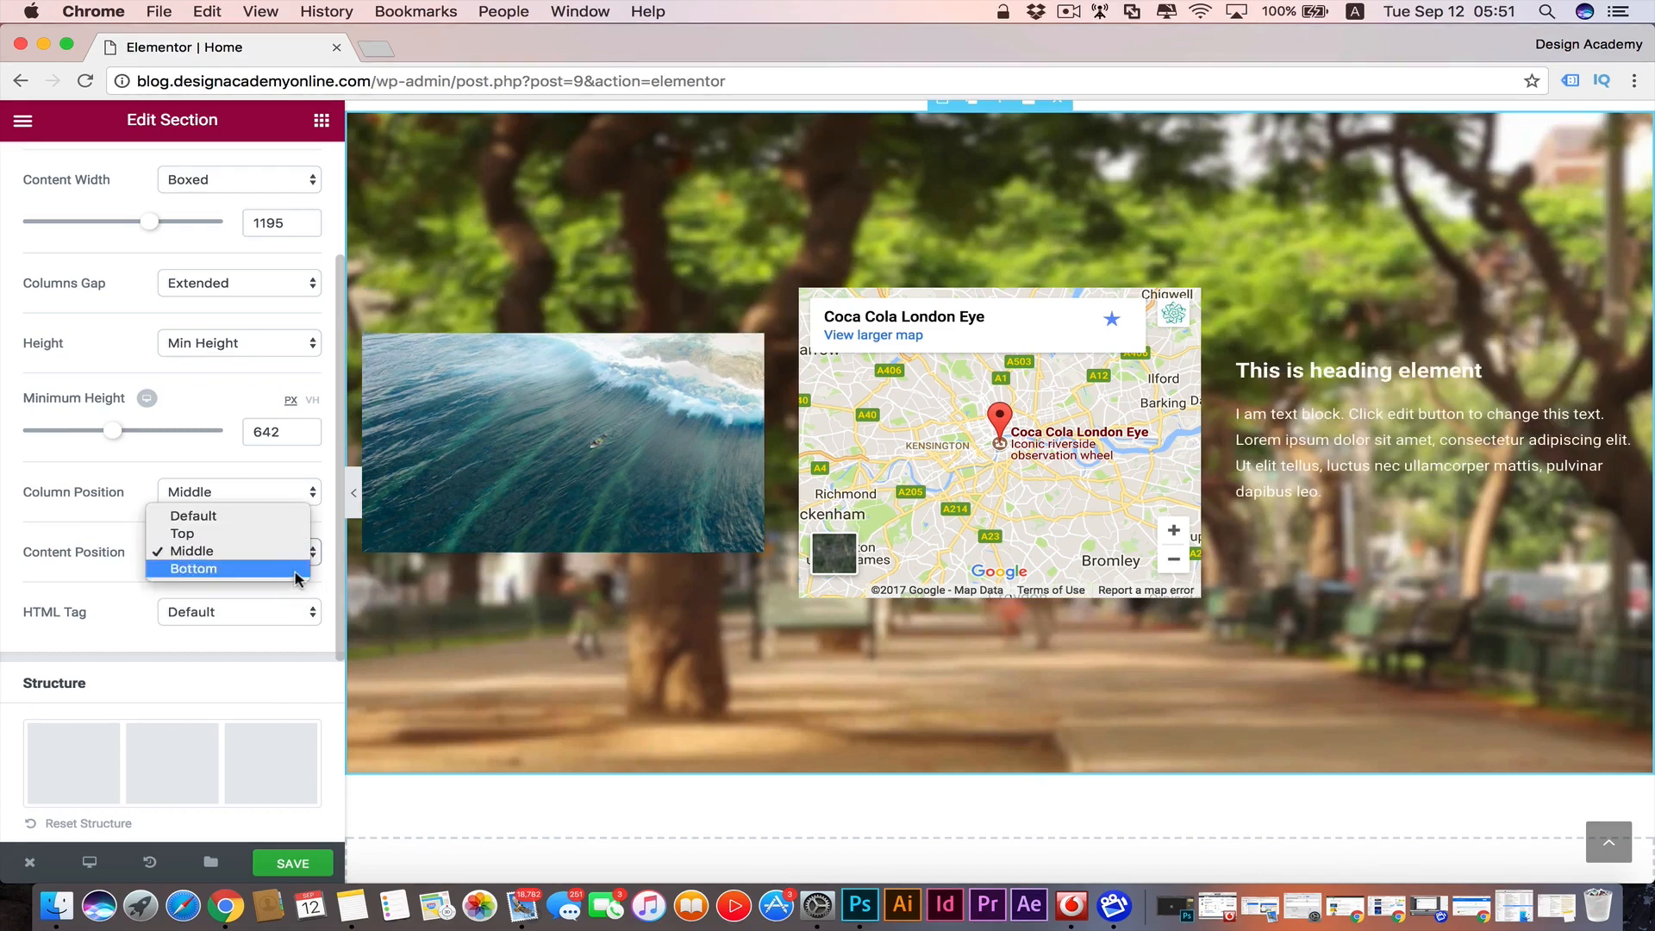
pyautogui.click(296, 576)
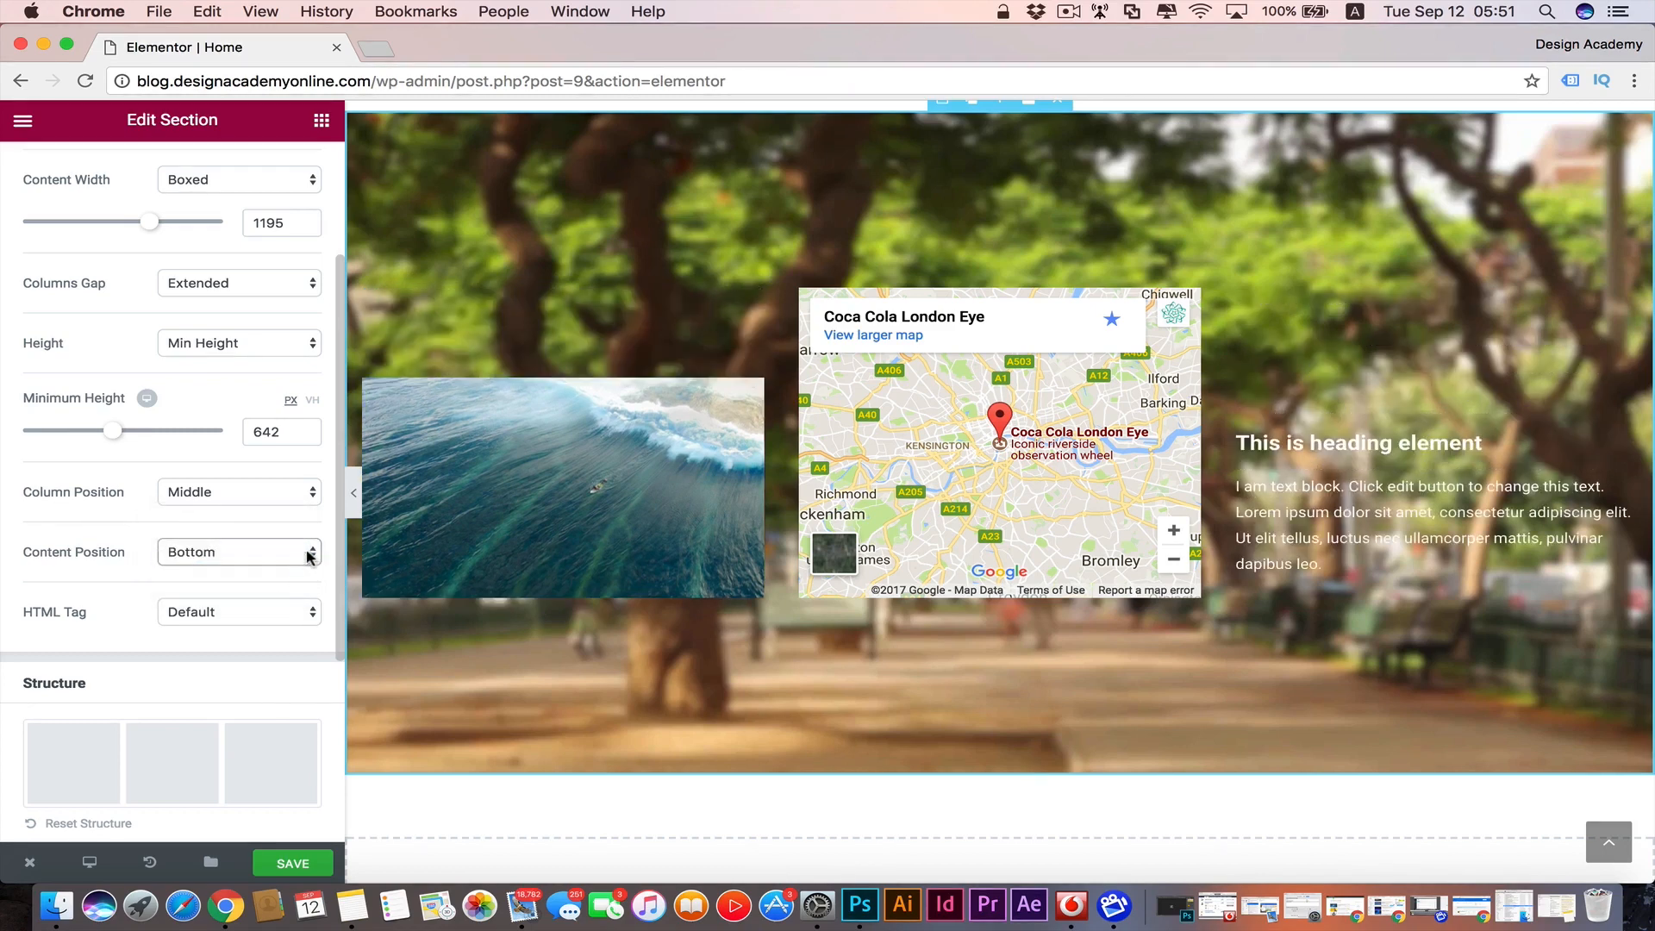
pyautogui.click(307, 555)
pyautogui.click(267, 533)
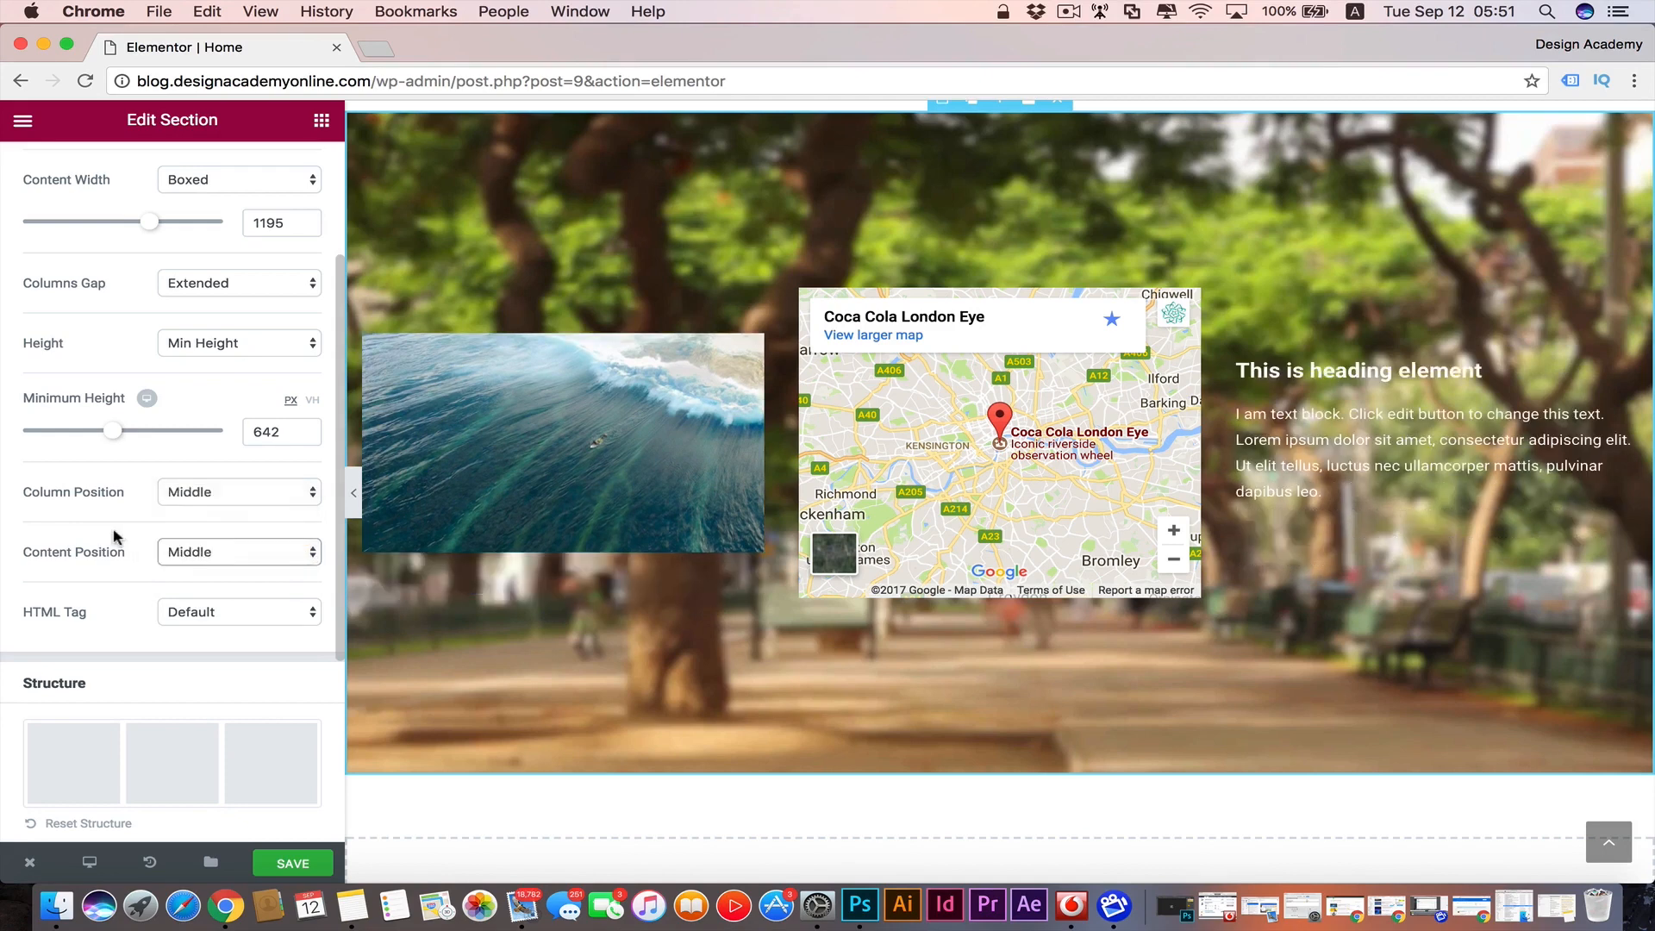
# - Narrow the image column slightly, and compare the 25, 25, 50 and 50, 25, 25 structures before applying 25, 50, 25 to the section
pyautogui.scroll(-1, 117, 537)
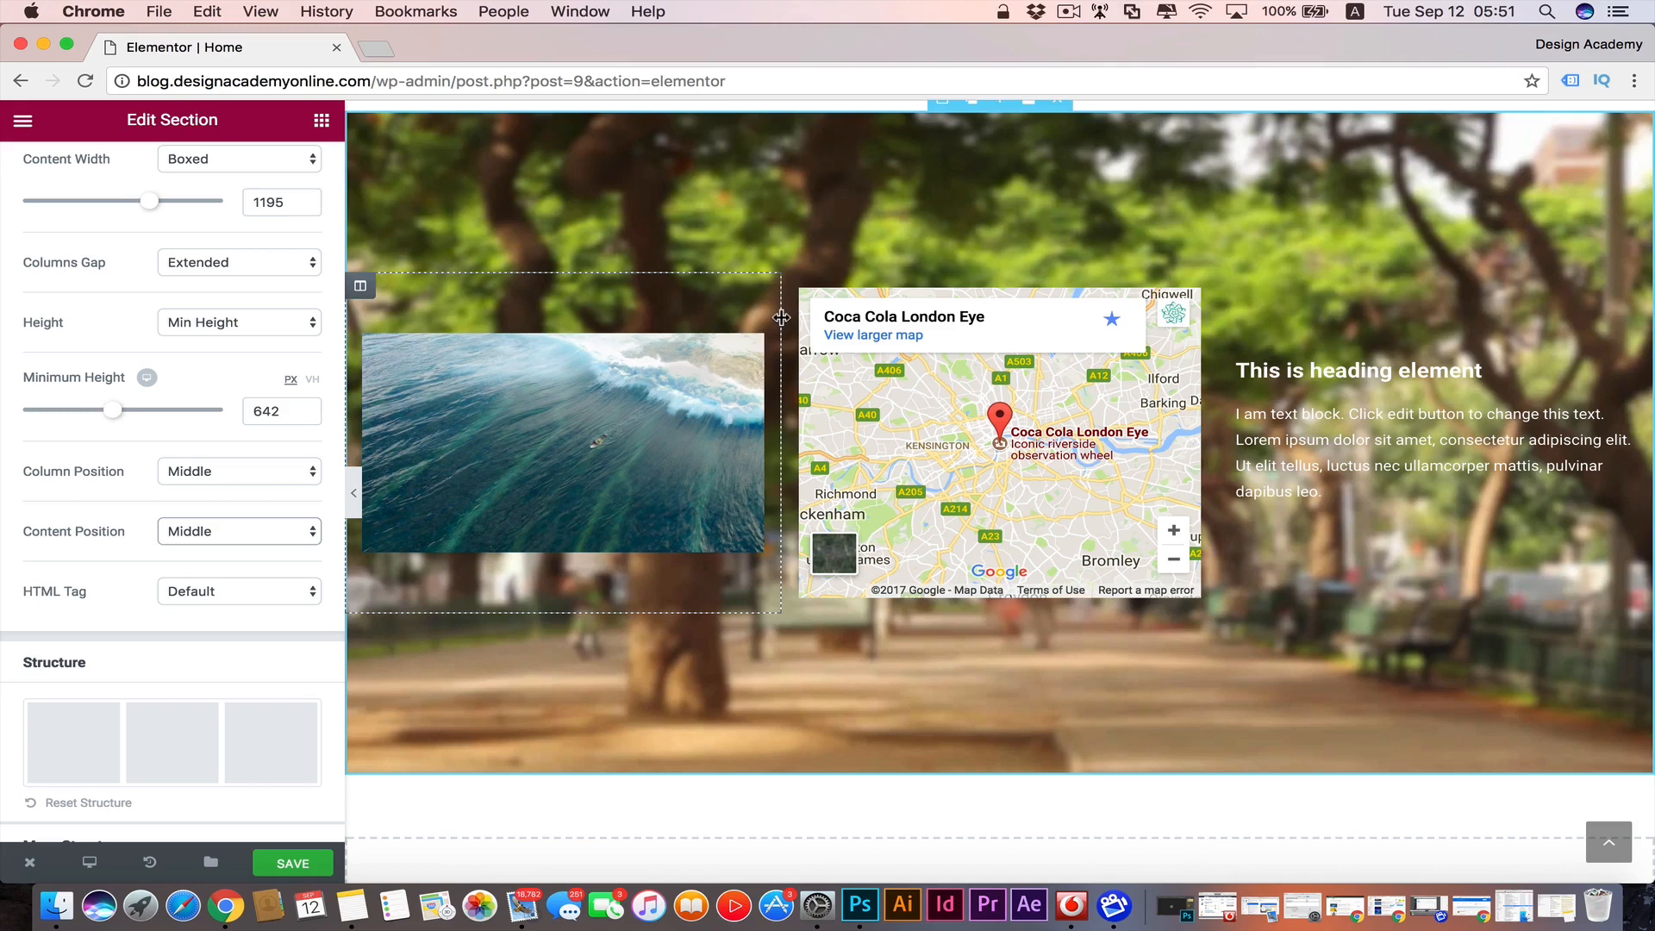
pyautogui.moveTo(781, 318)
pyautogui.mouseDown()
pyautogui.moveTo(885, 323)
pyautogui.moveTo(774, 321)
pyautogui.mouseUp()
pyautogui.scroll(-5, 164, 686)
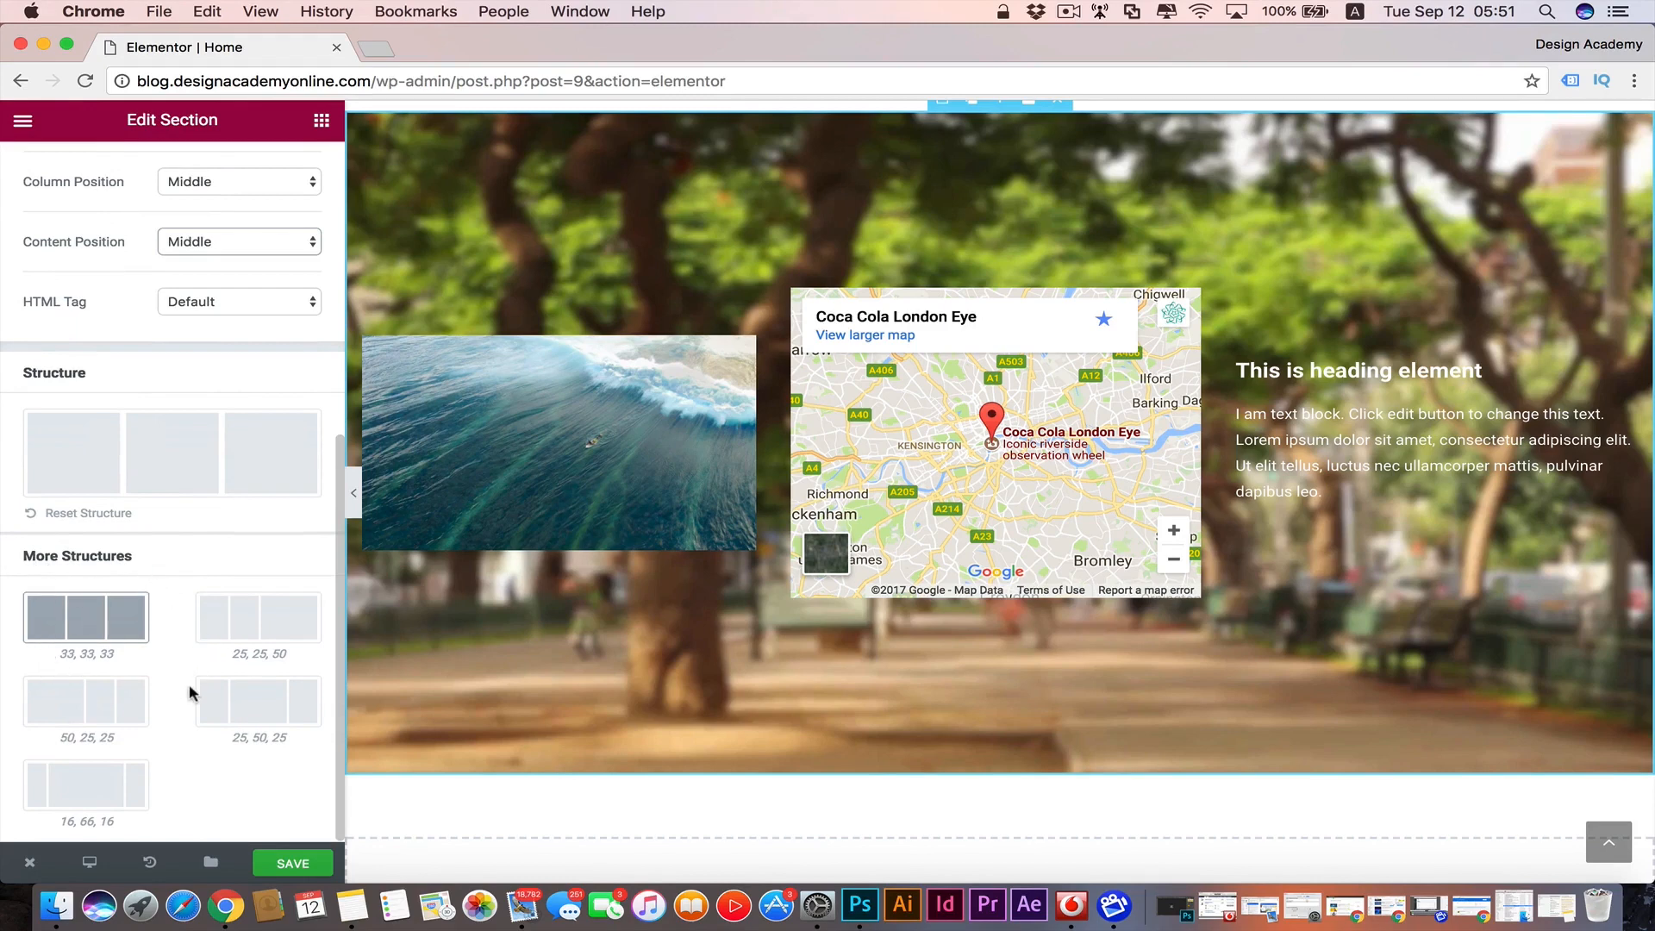
pyautogui.click(296, 624)
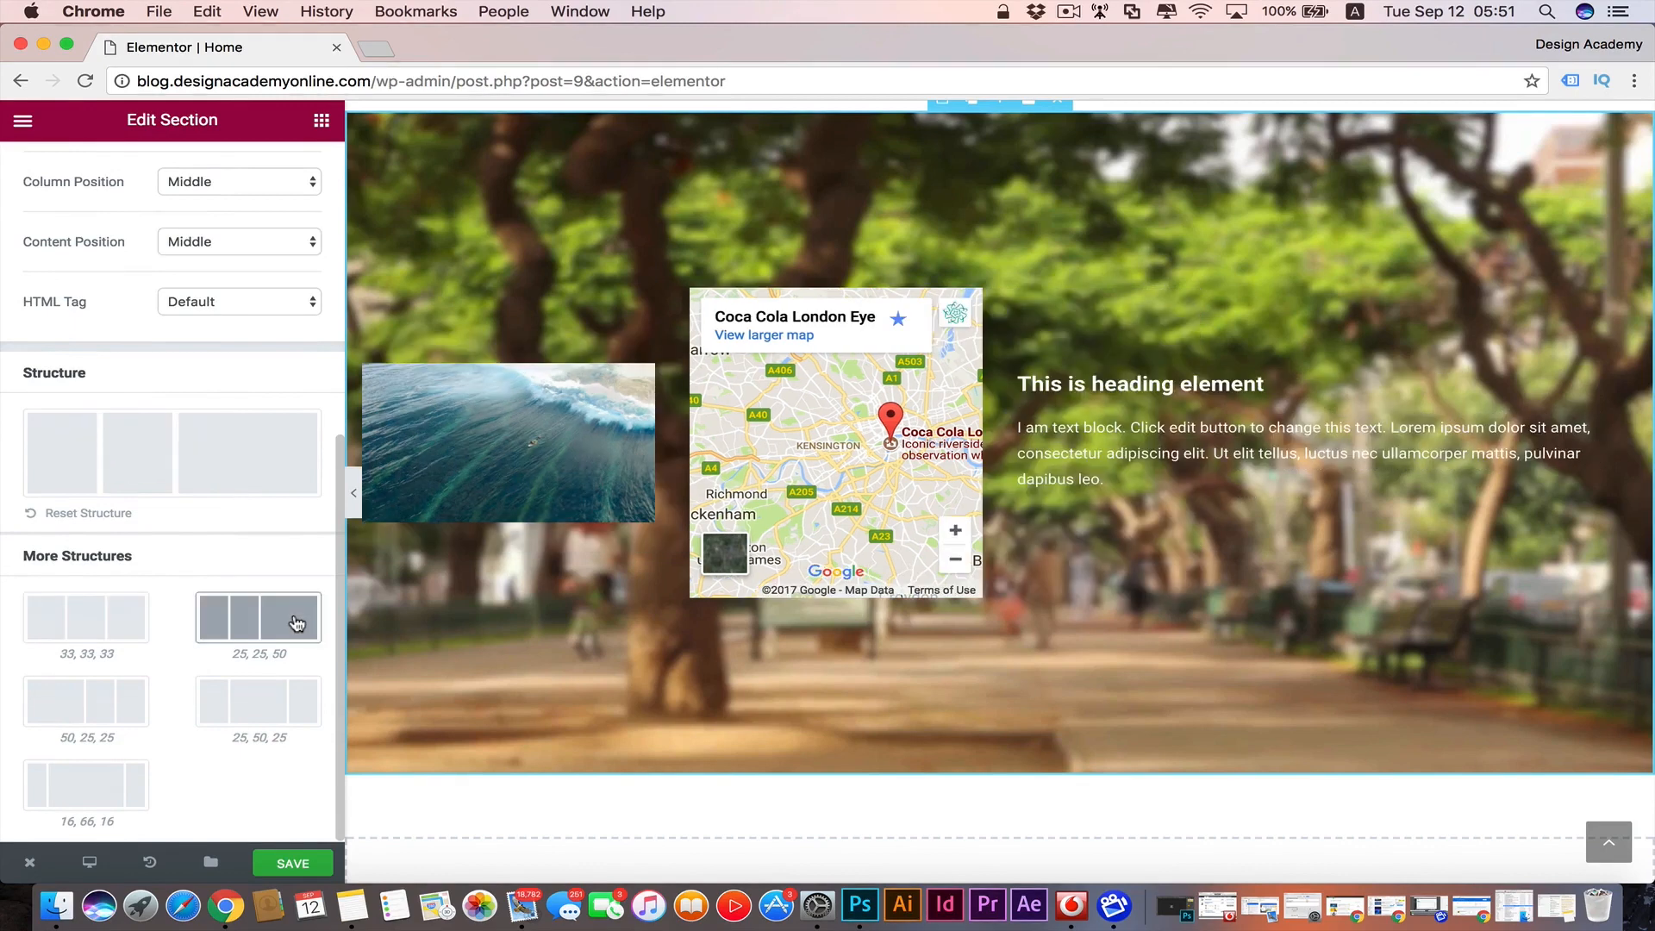
pyautogui.click(126, 696)
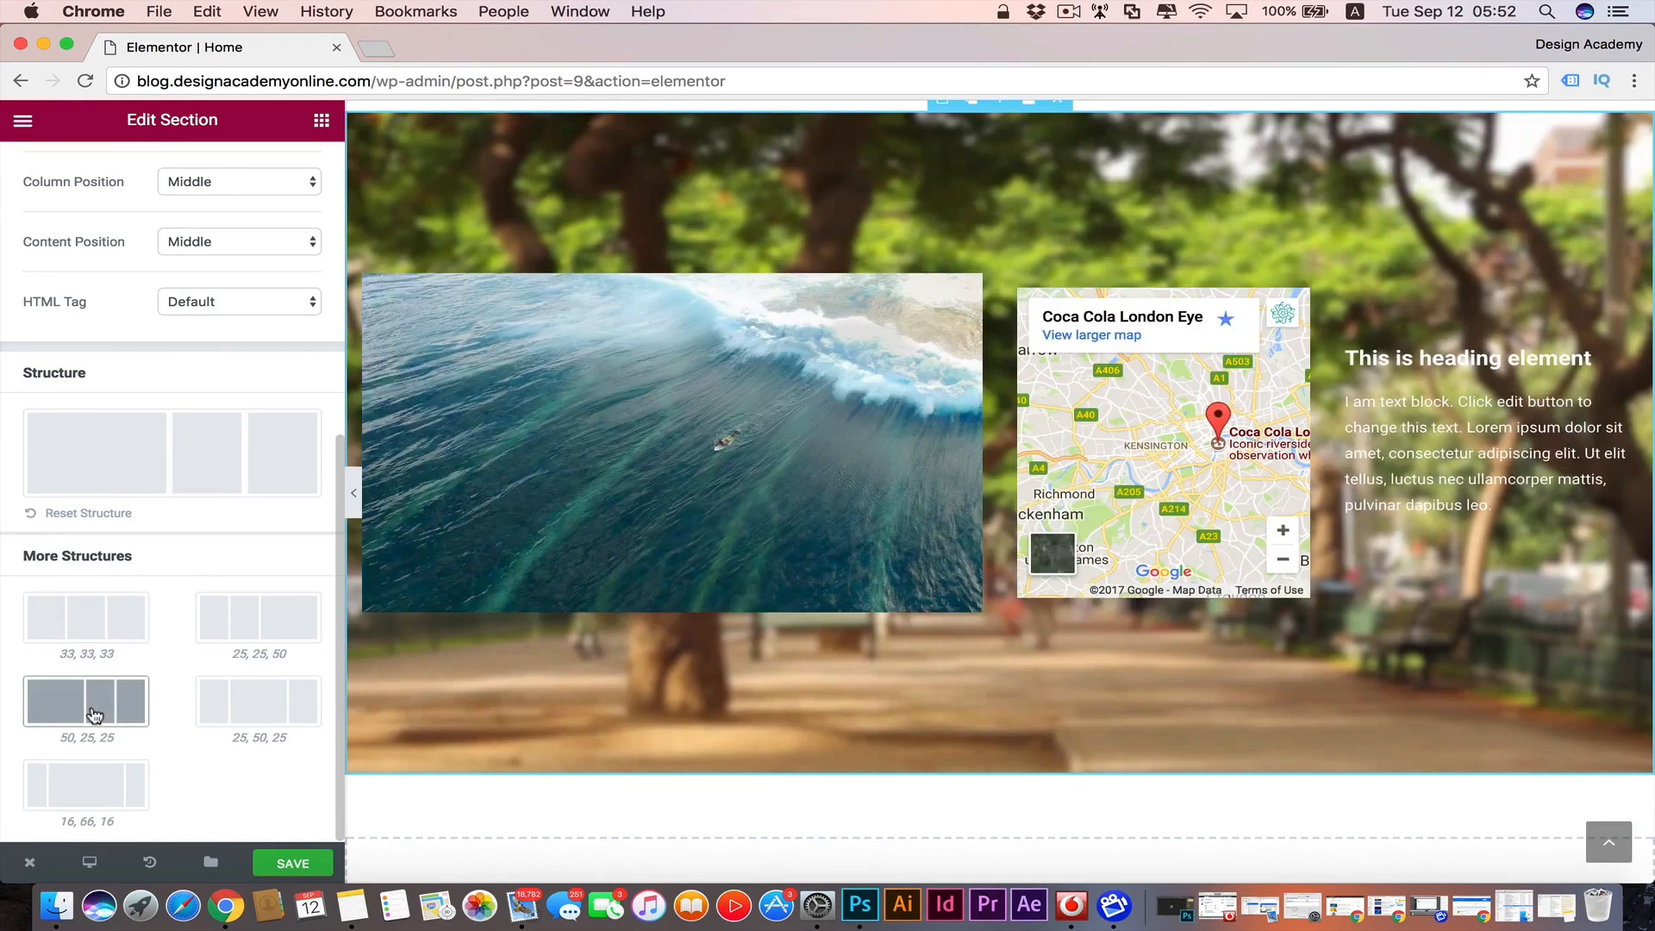
pyautogui.click(255, 716)
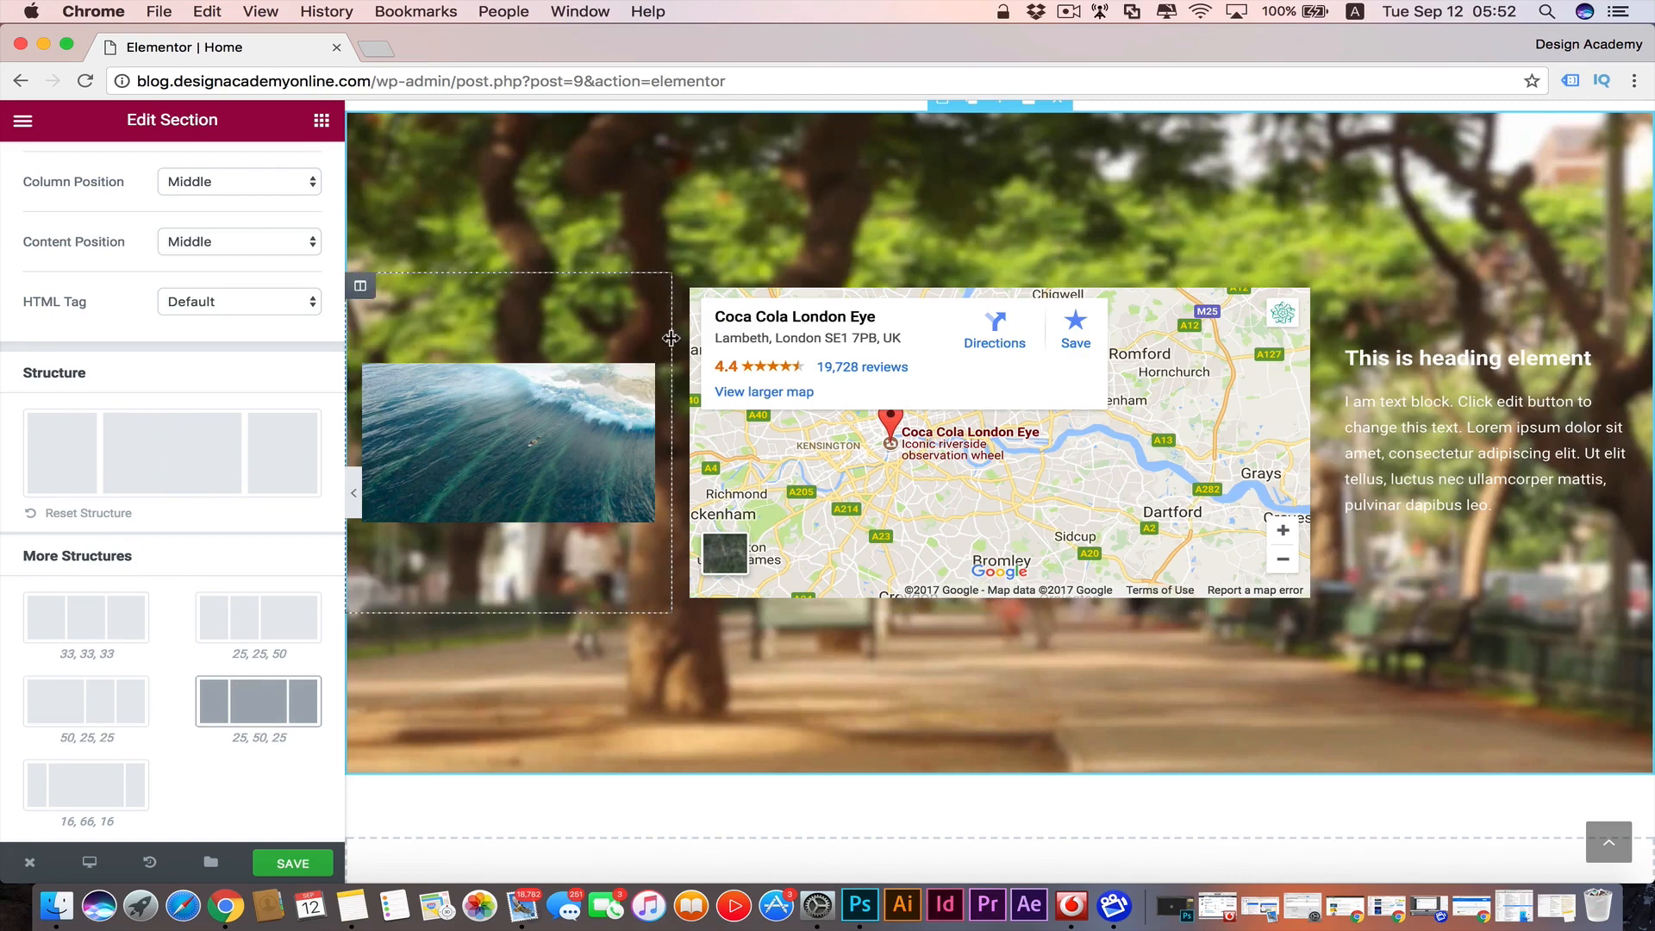
# - Try a wider image column, reset the structure, and apply the 33, 33, 33 structure to the section
pyautogui.moveTo(670, 338); pyautogui.dragTo(818, 338)
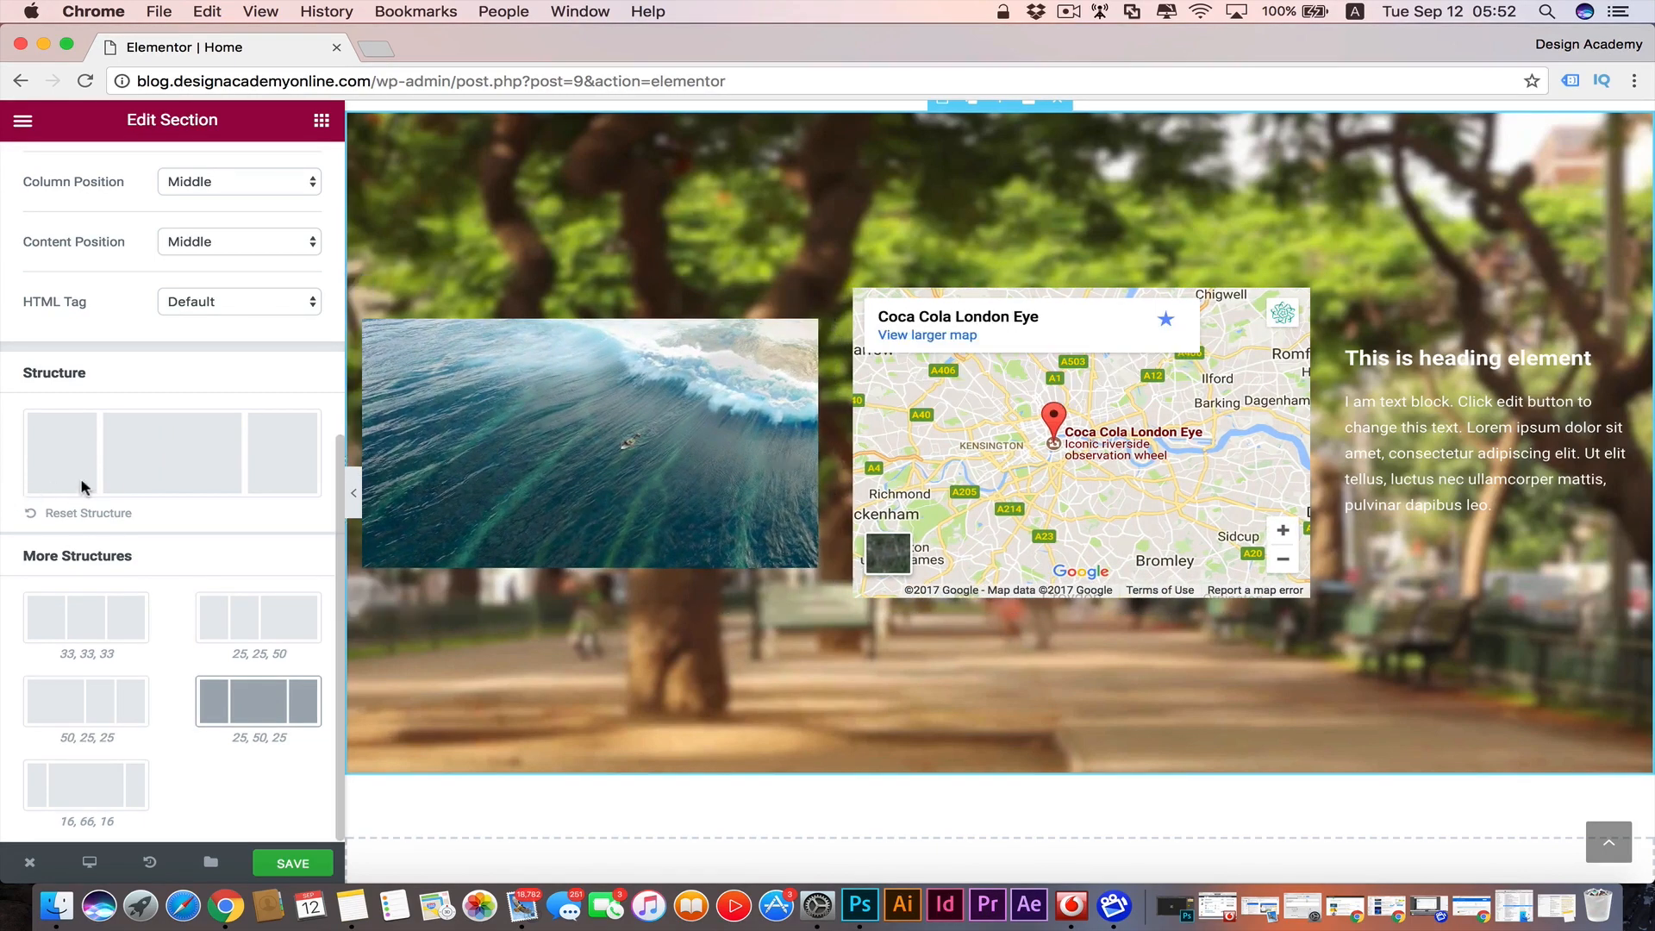
pyautogui.click(46, 515)
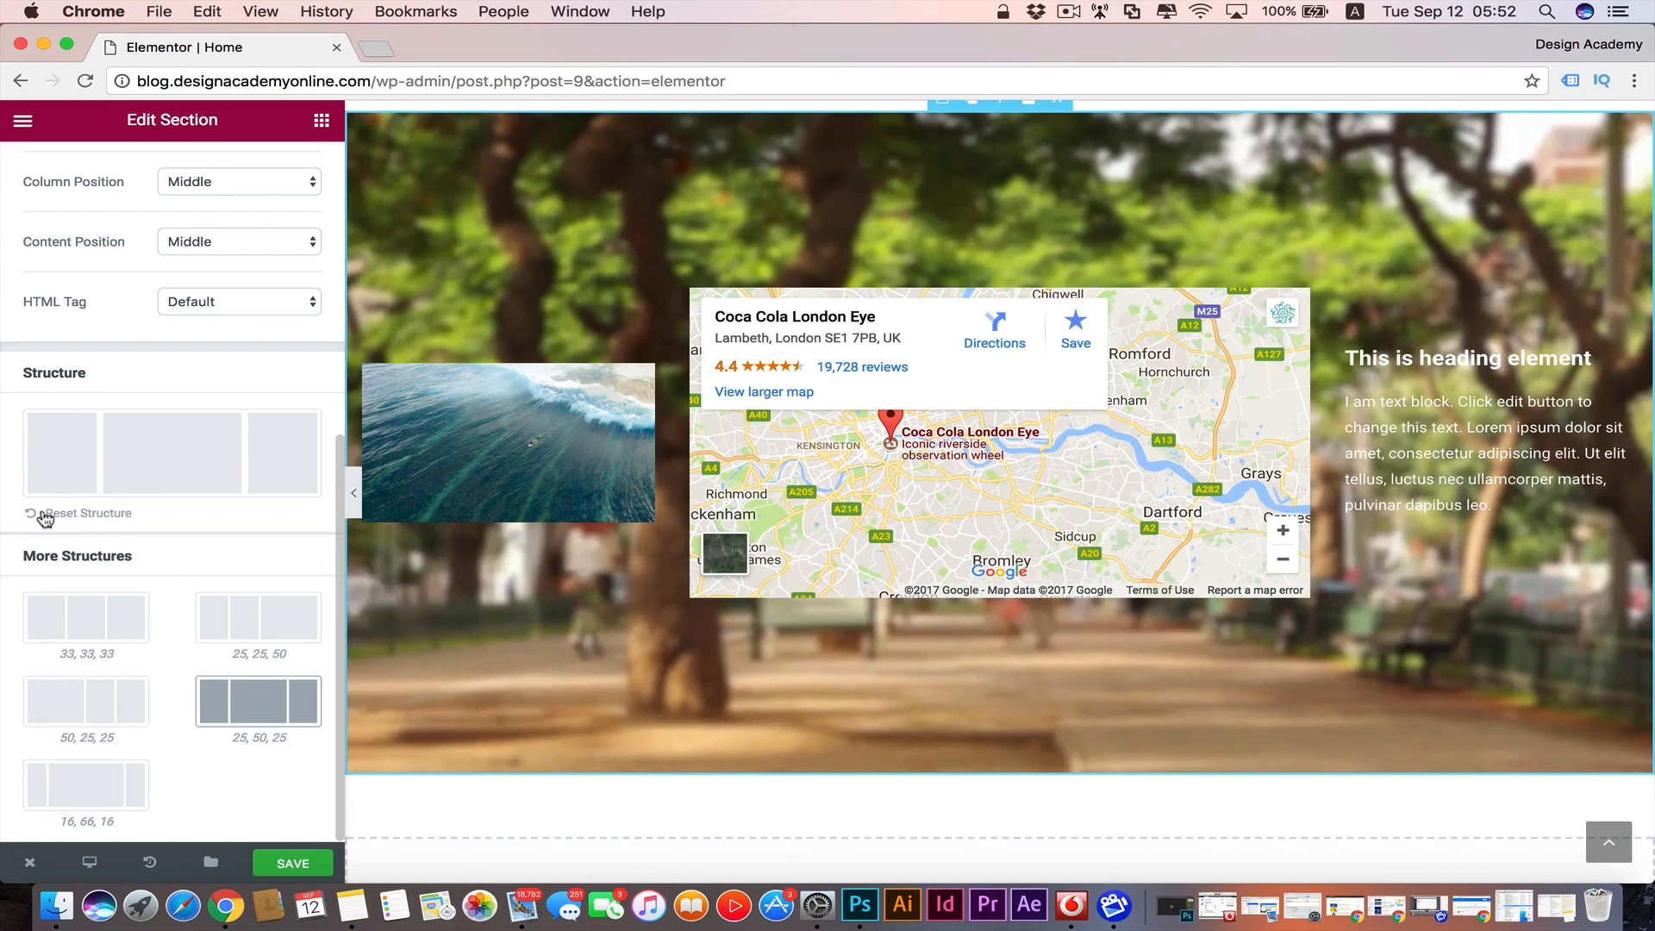
pyautogui.click(93, 626)
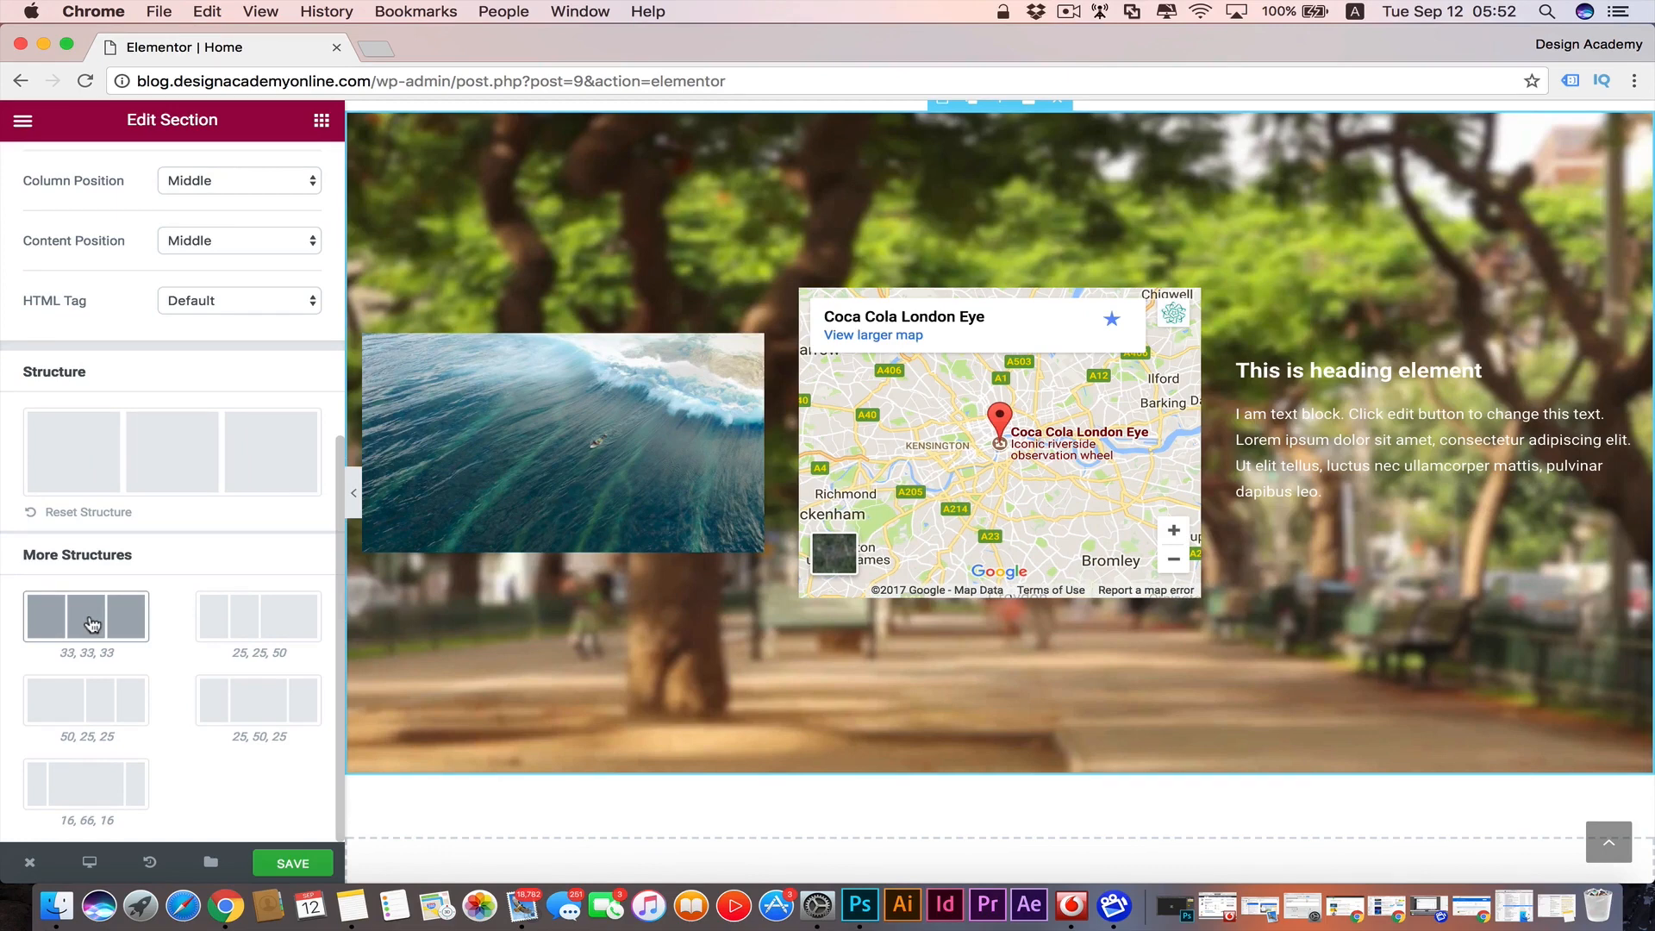
pyautogui.scroll(6, 137, 624)
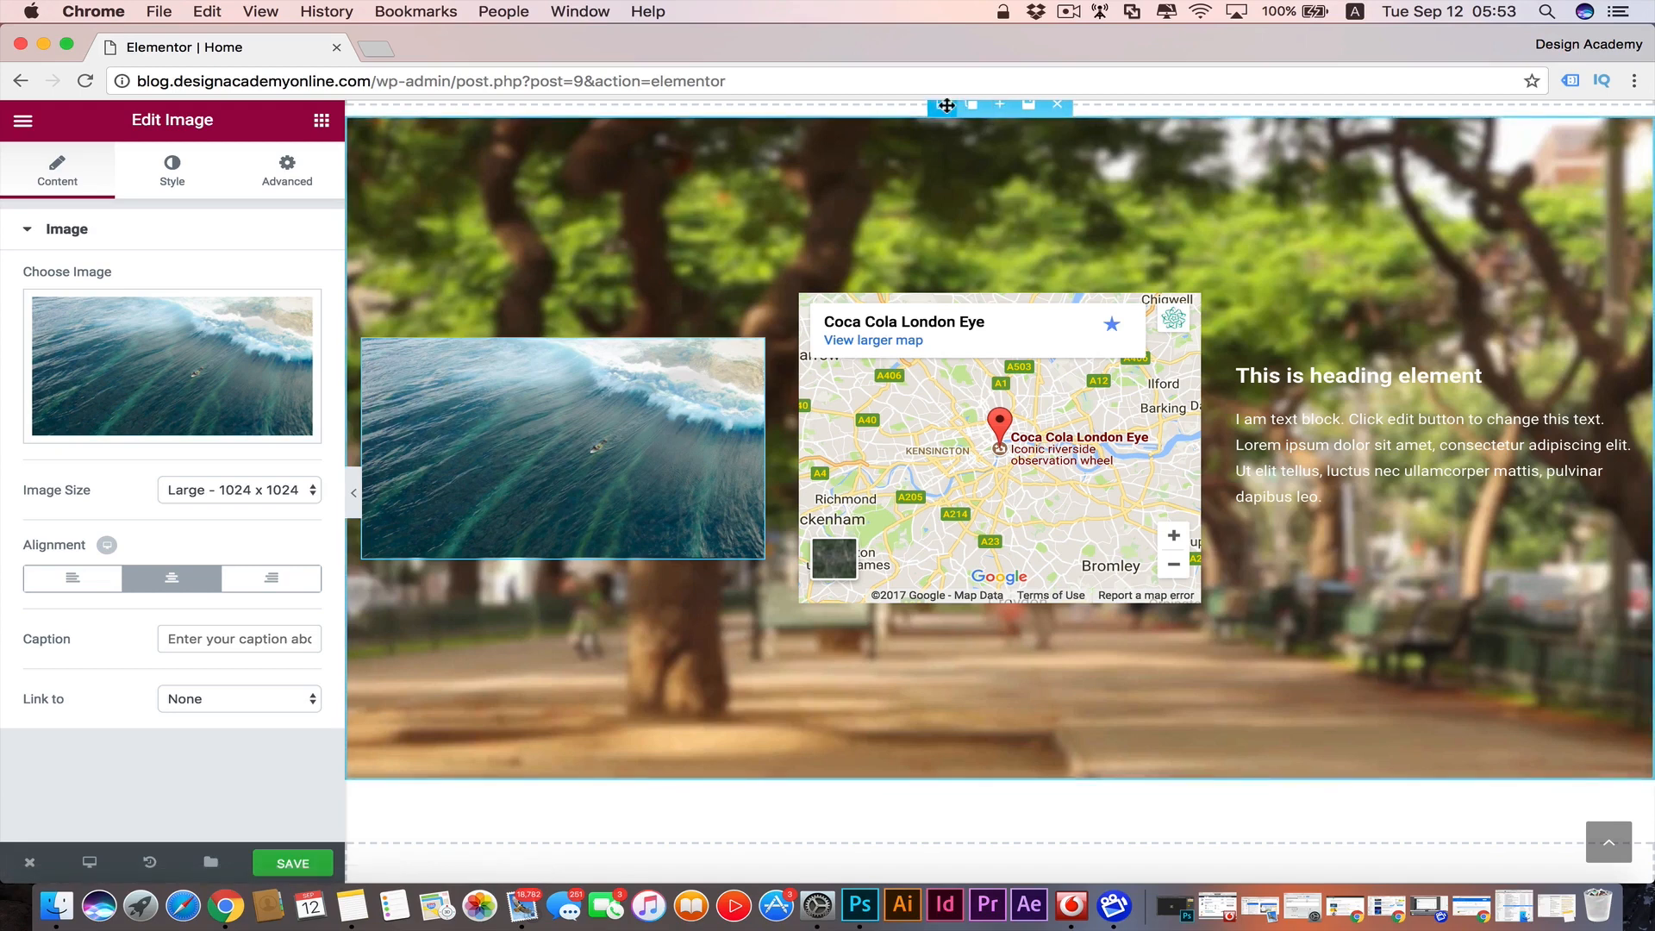
# - Open the section's style settings and review the available background options
pyautogui.click(945, 105)
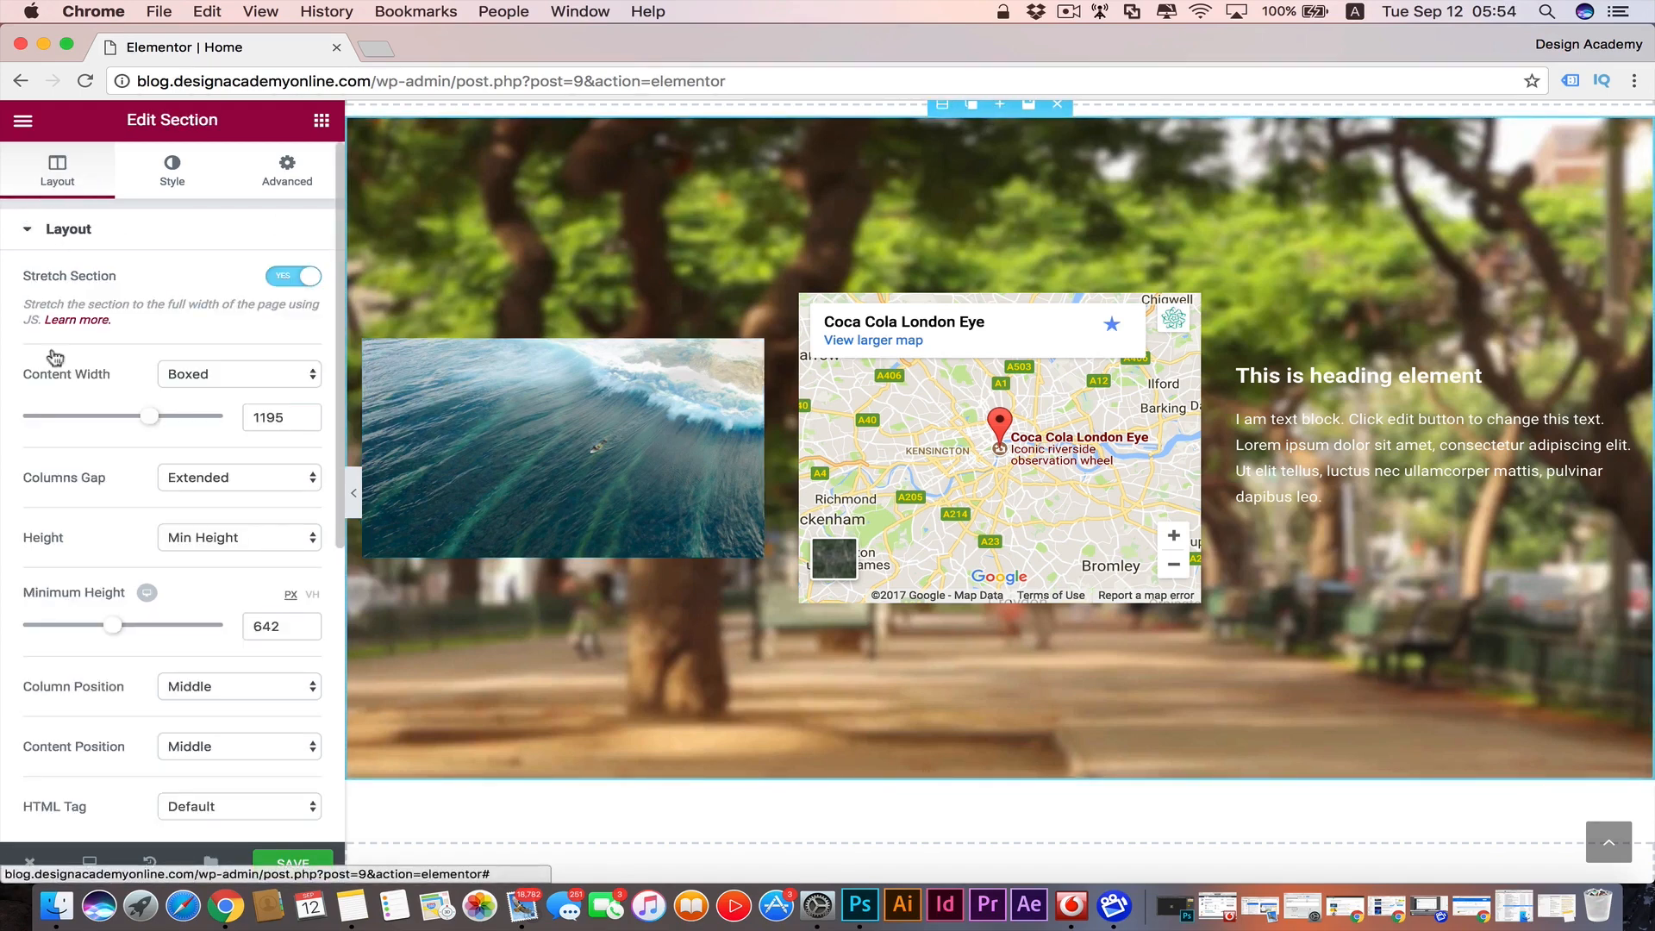
pyautogui.click(187, 178)
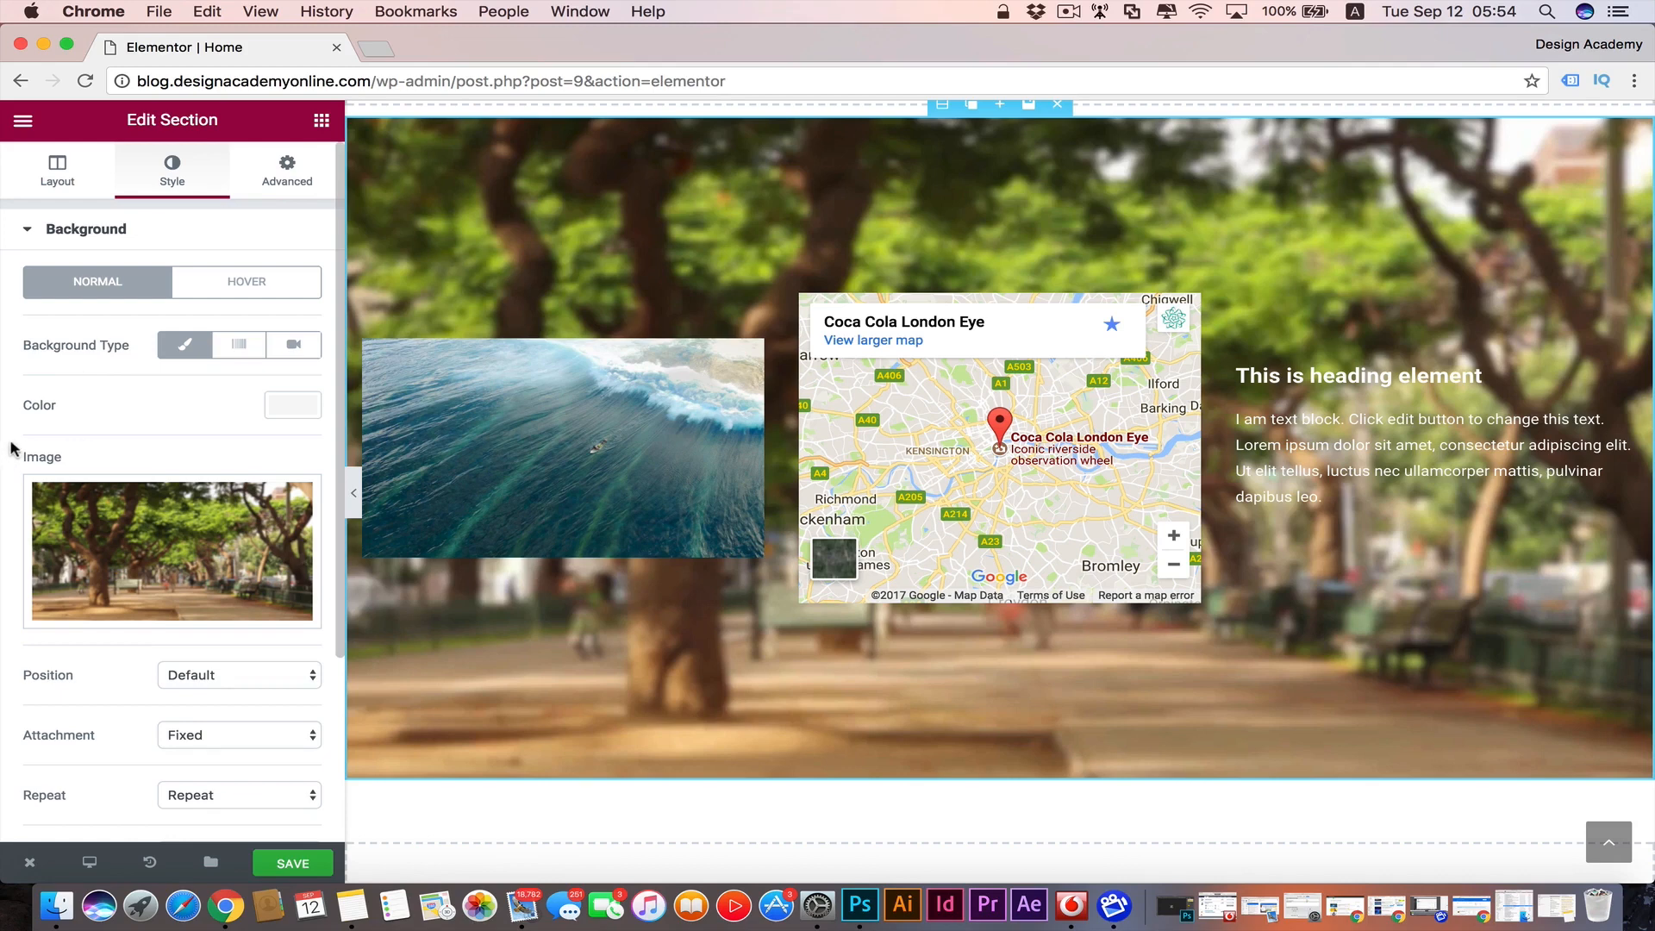
pyautogui.scroll(-2, 13, 444)
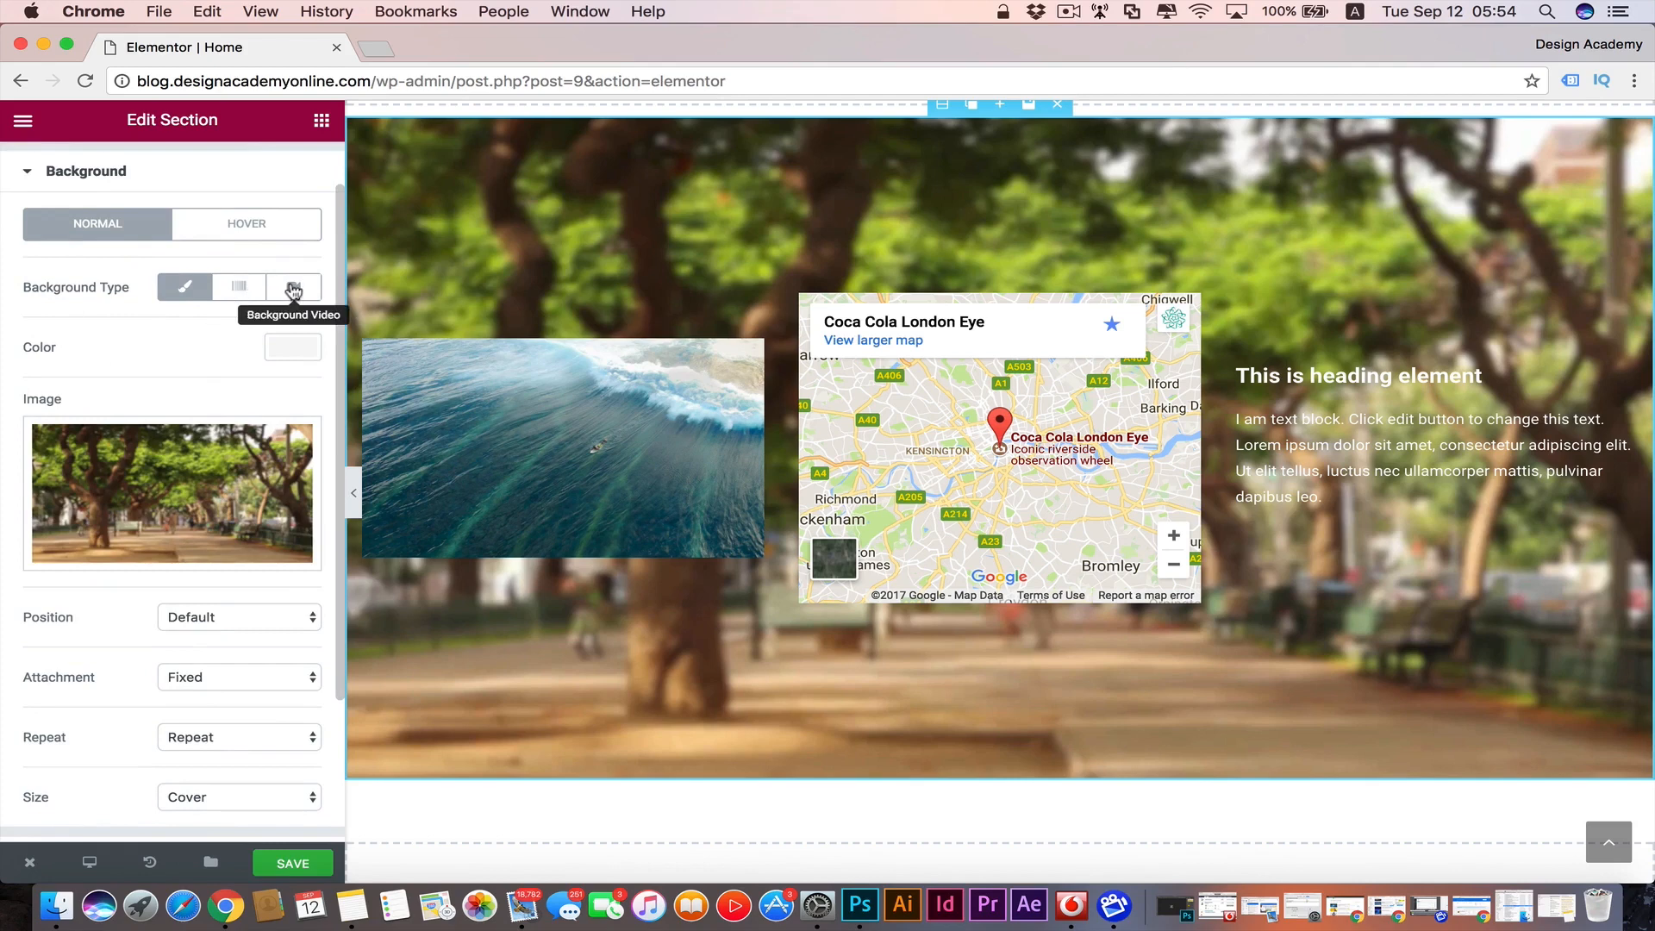
pyautogui.scroll(1, 70, 642)
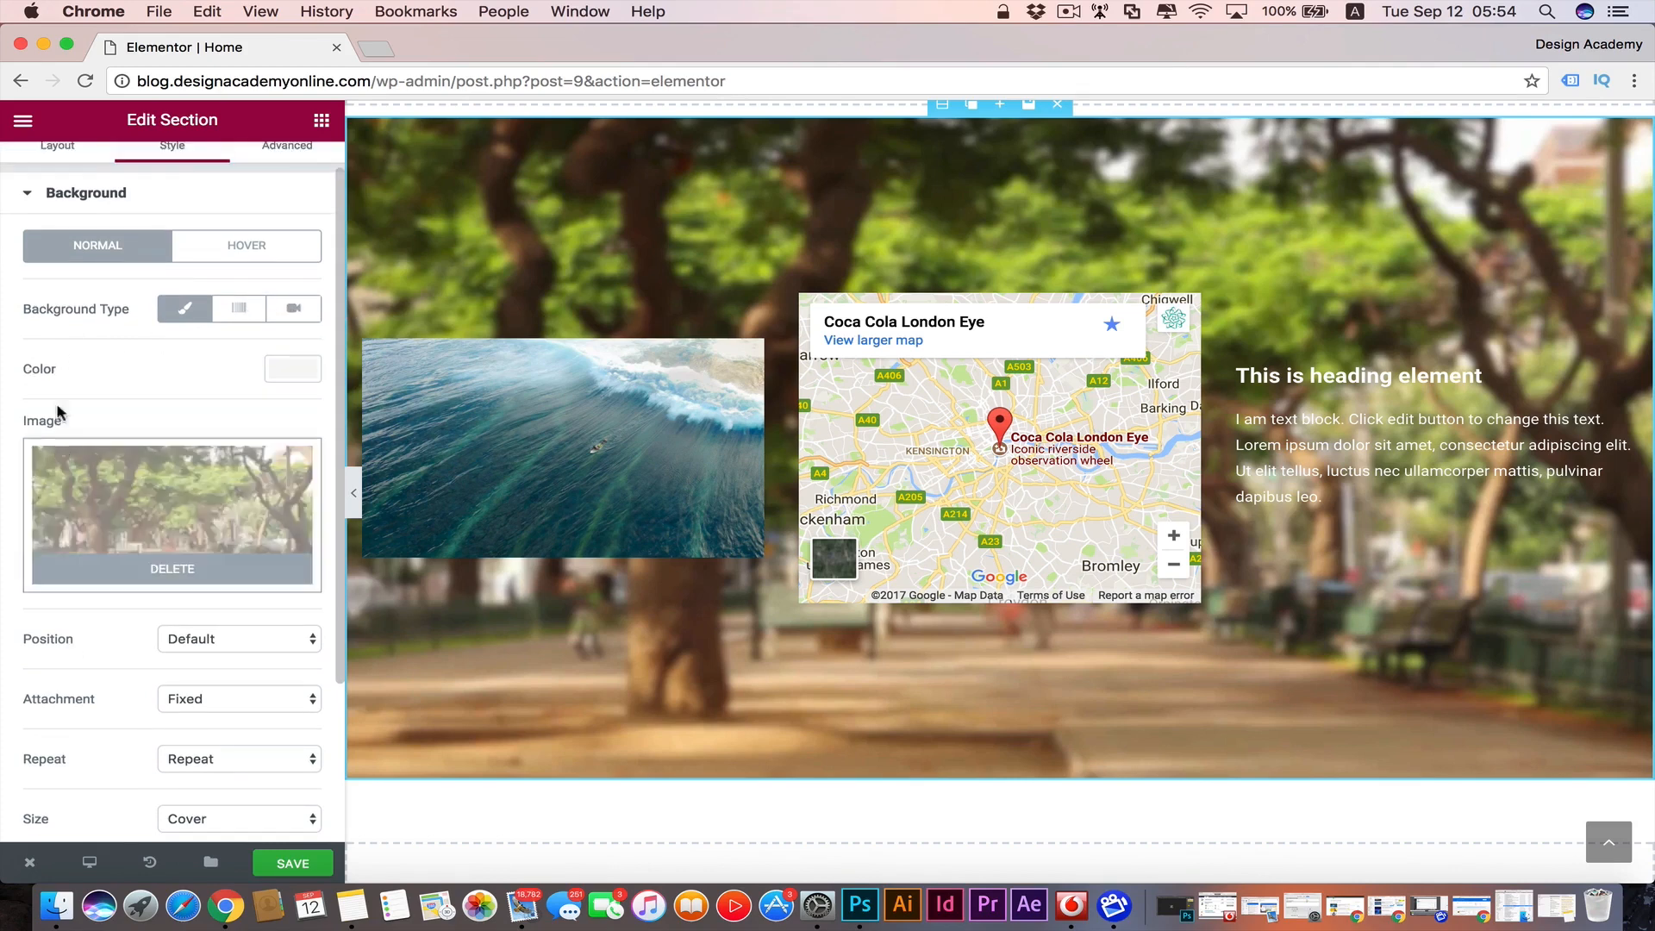
pyautogui.click(25, 203)
pyautogui.click(26, 229)
pyautogui.click(26, 230)
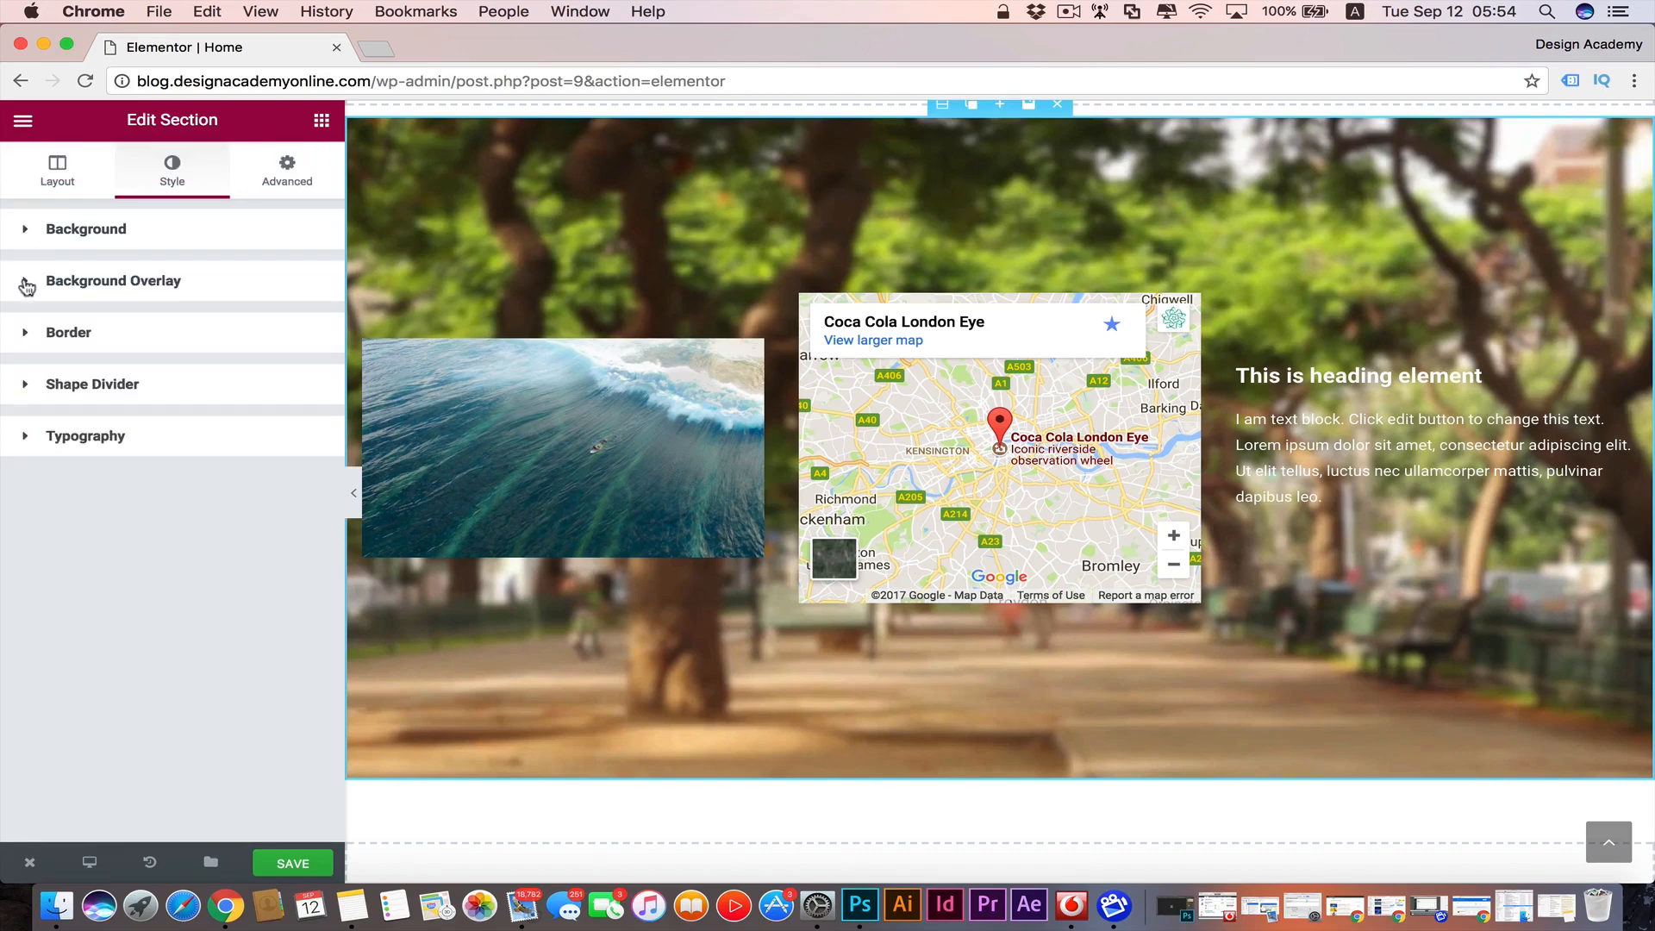
# - Add a black background overlay to the section with a colour alpha of about 0.5 and an overlay opacity of 0.39
pyautogui.click(26, 282)
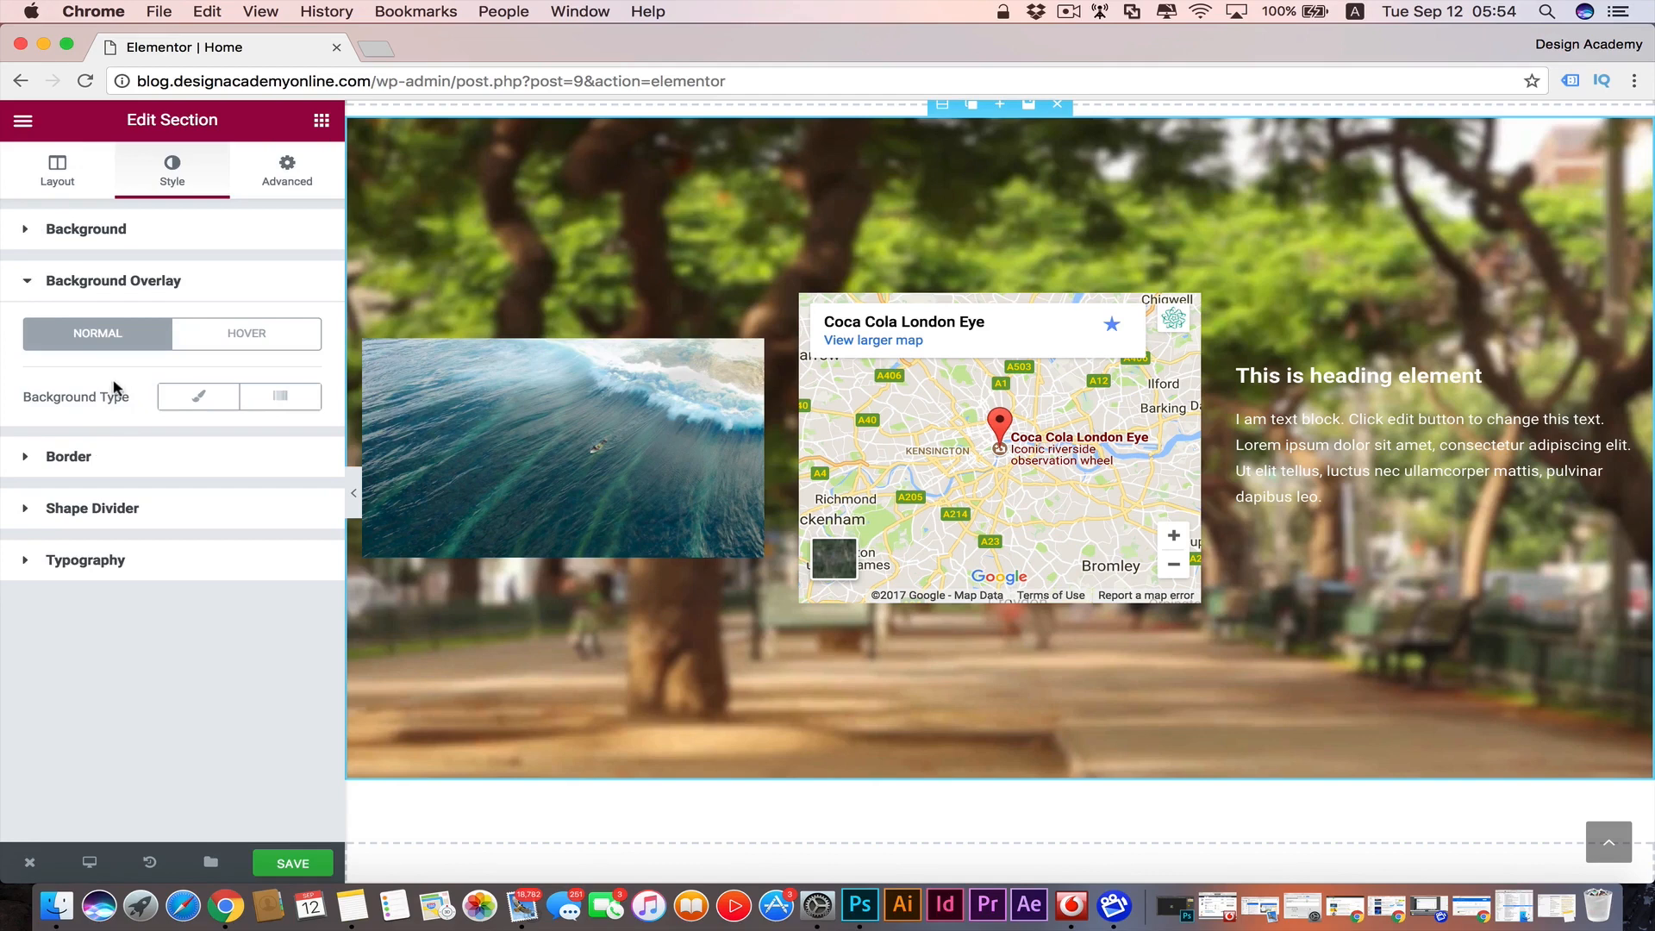
pyautogui.click(200, 397)
pyautogui.scroll(-2, 104, 476)
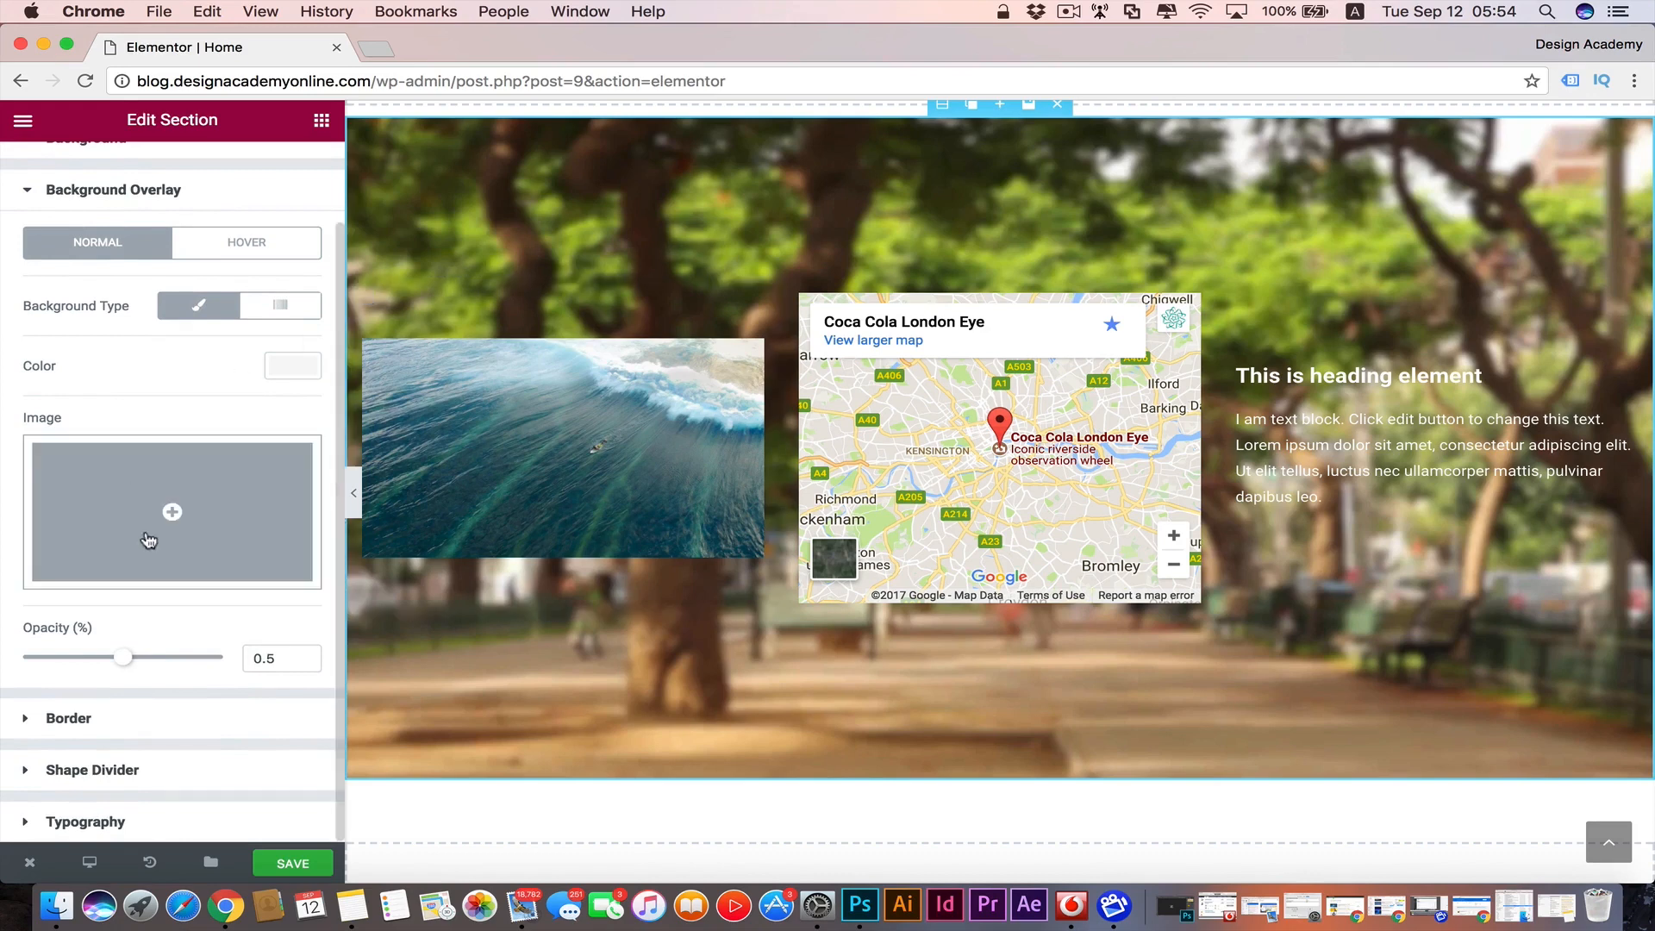
pyautogui.click(291, 368)
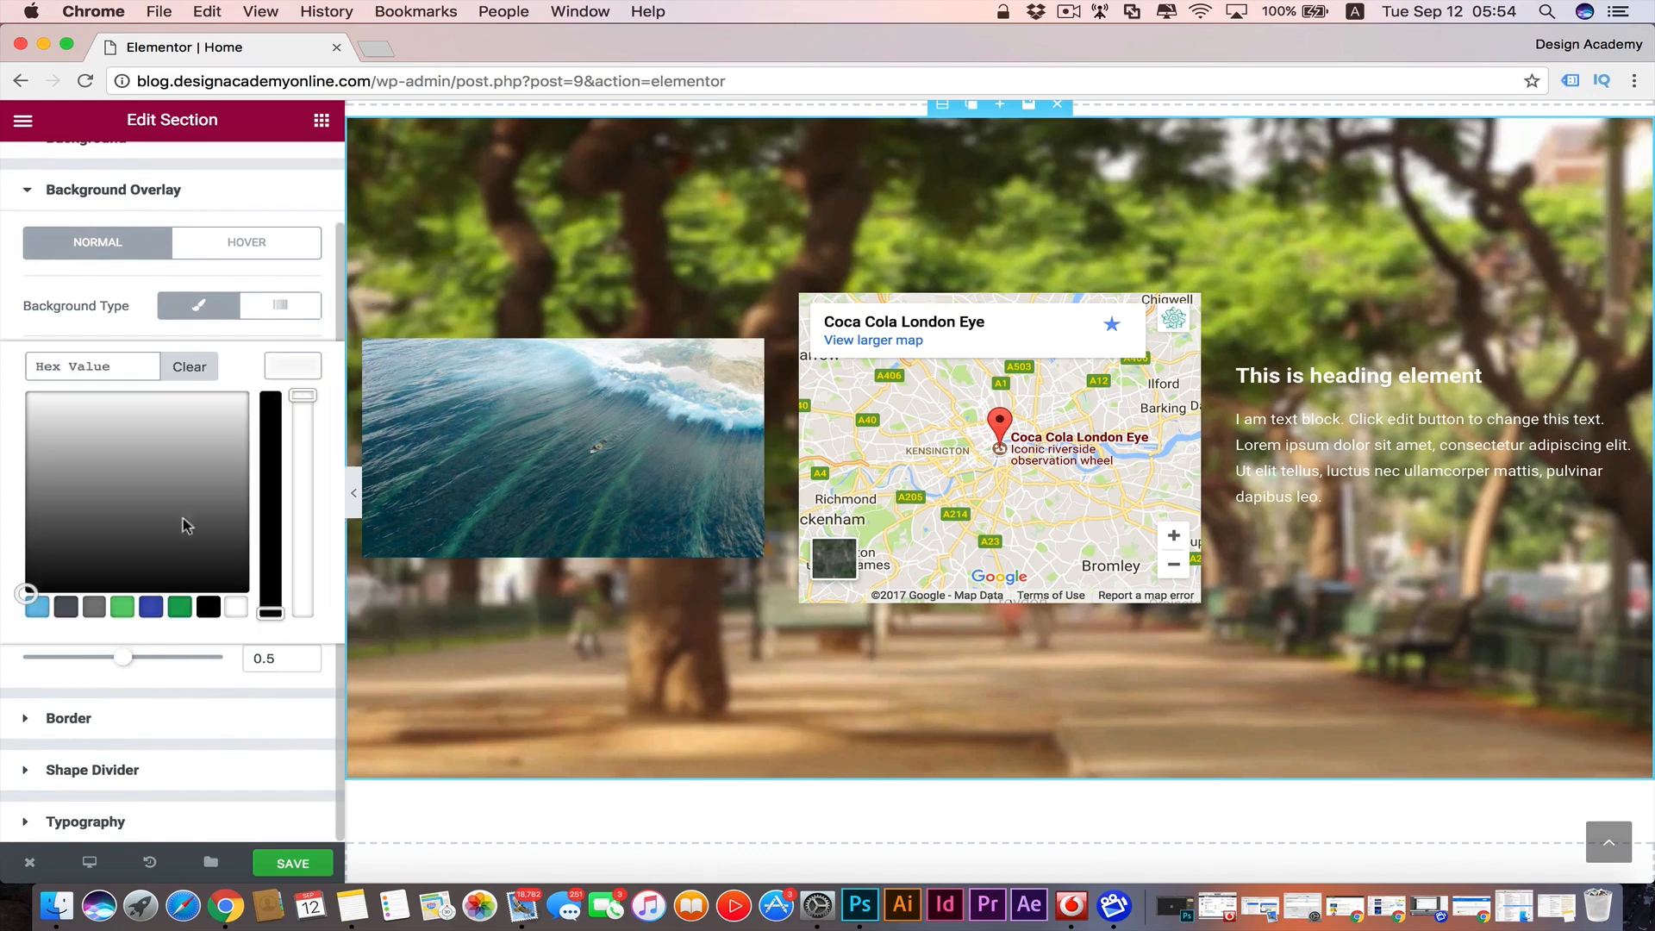
pyautogui.click(209, 608)
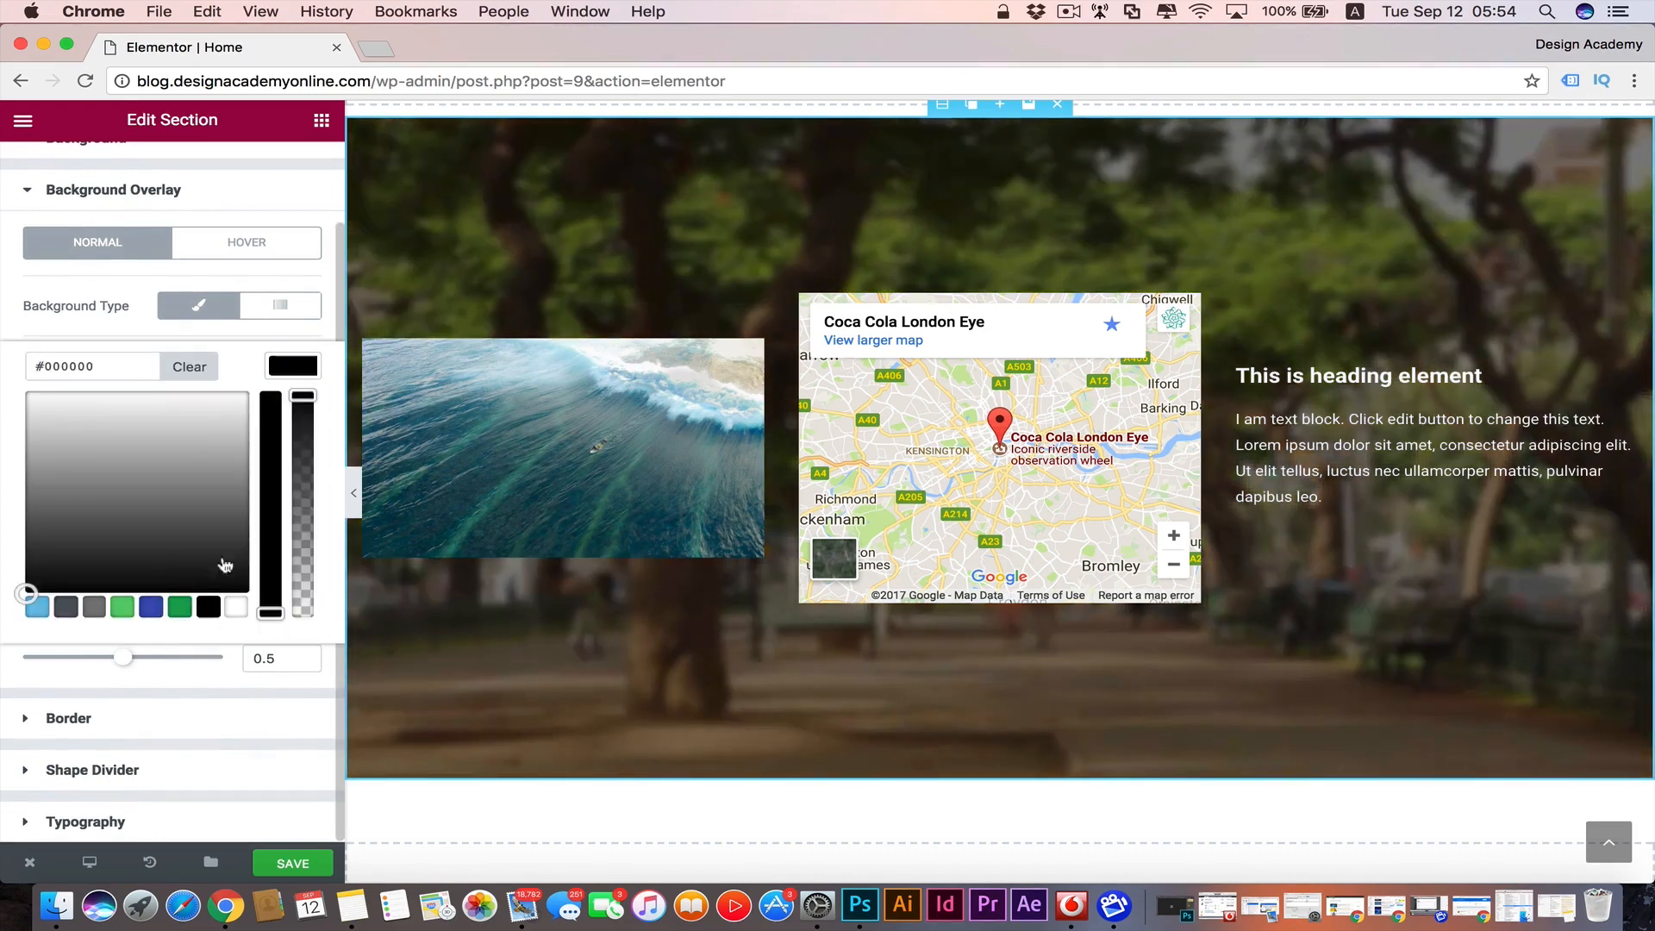
pyautogui.moveTo(303, 397); pyautogui.dragTo(303, 496)
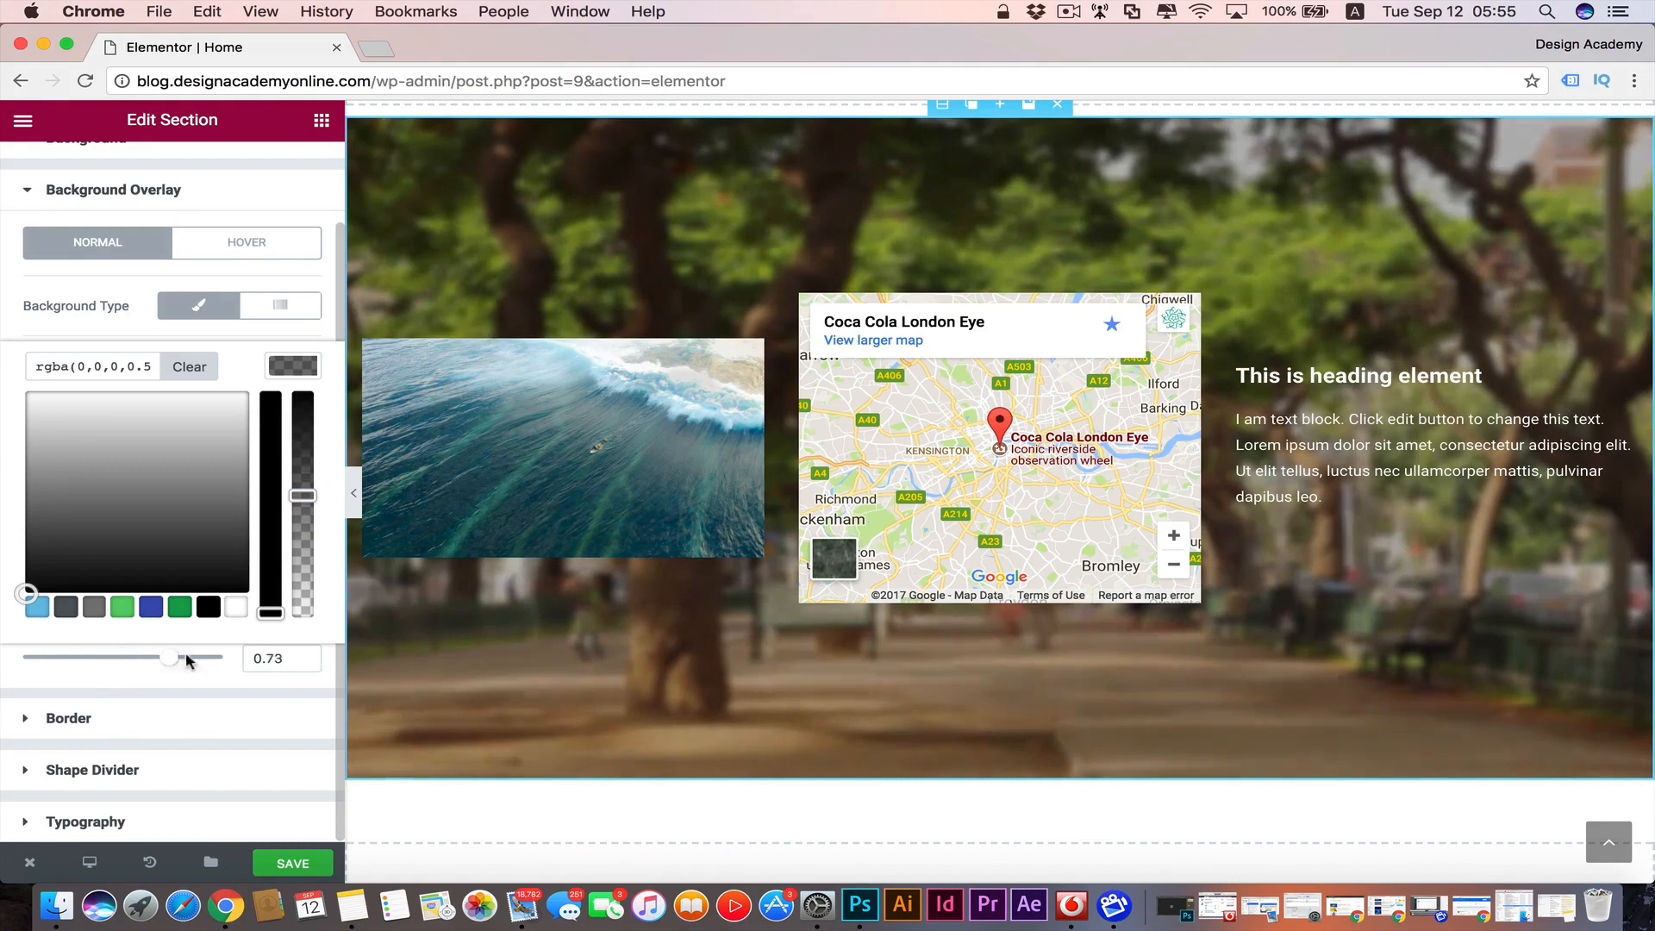
pyautogui.moveTo(187, 659); pyautogui.dragTo(106, 662)
# - Try light green as the overlay colour and return it to black
pyautogui.click(123, 609)
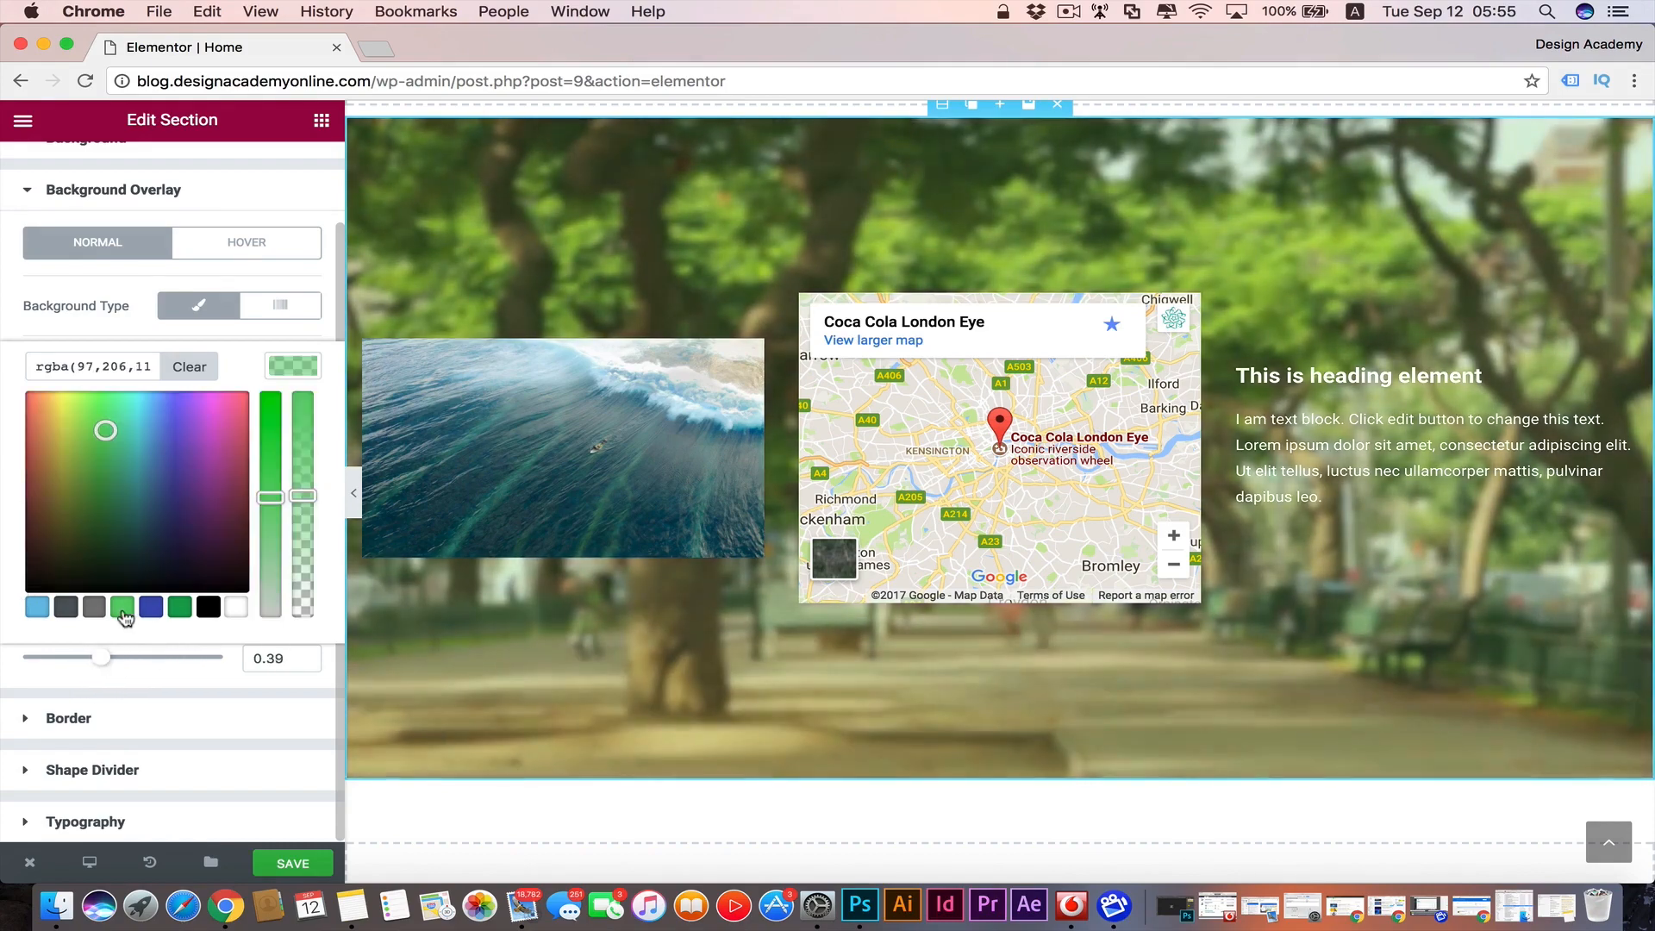
pyautogui.click(190, 609)
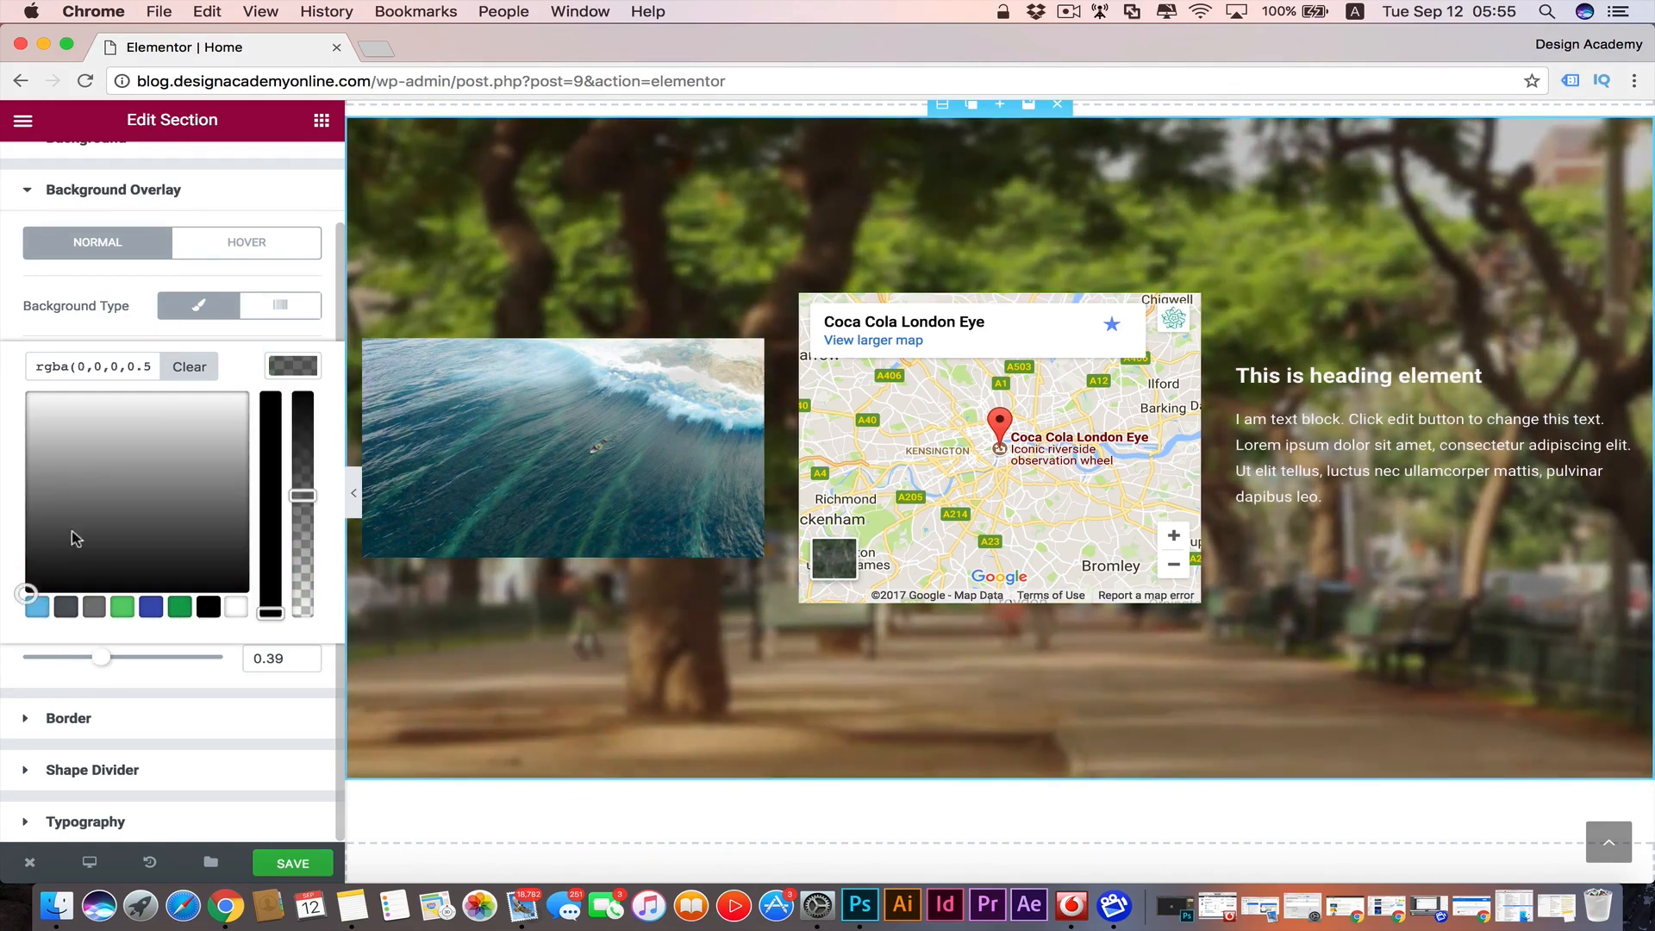
pyautogui.click(216, 278)
# - Insert website-pattern-overlay-2.png from the media library as the background overlay image
pyautogui.scroll(1, 199, 457)
pyautogui.scroll(-1, 200, 457)
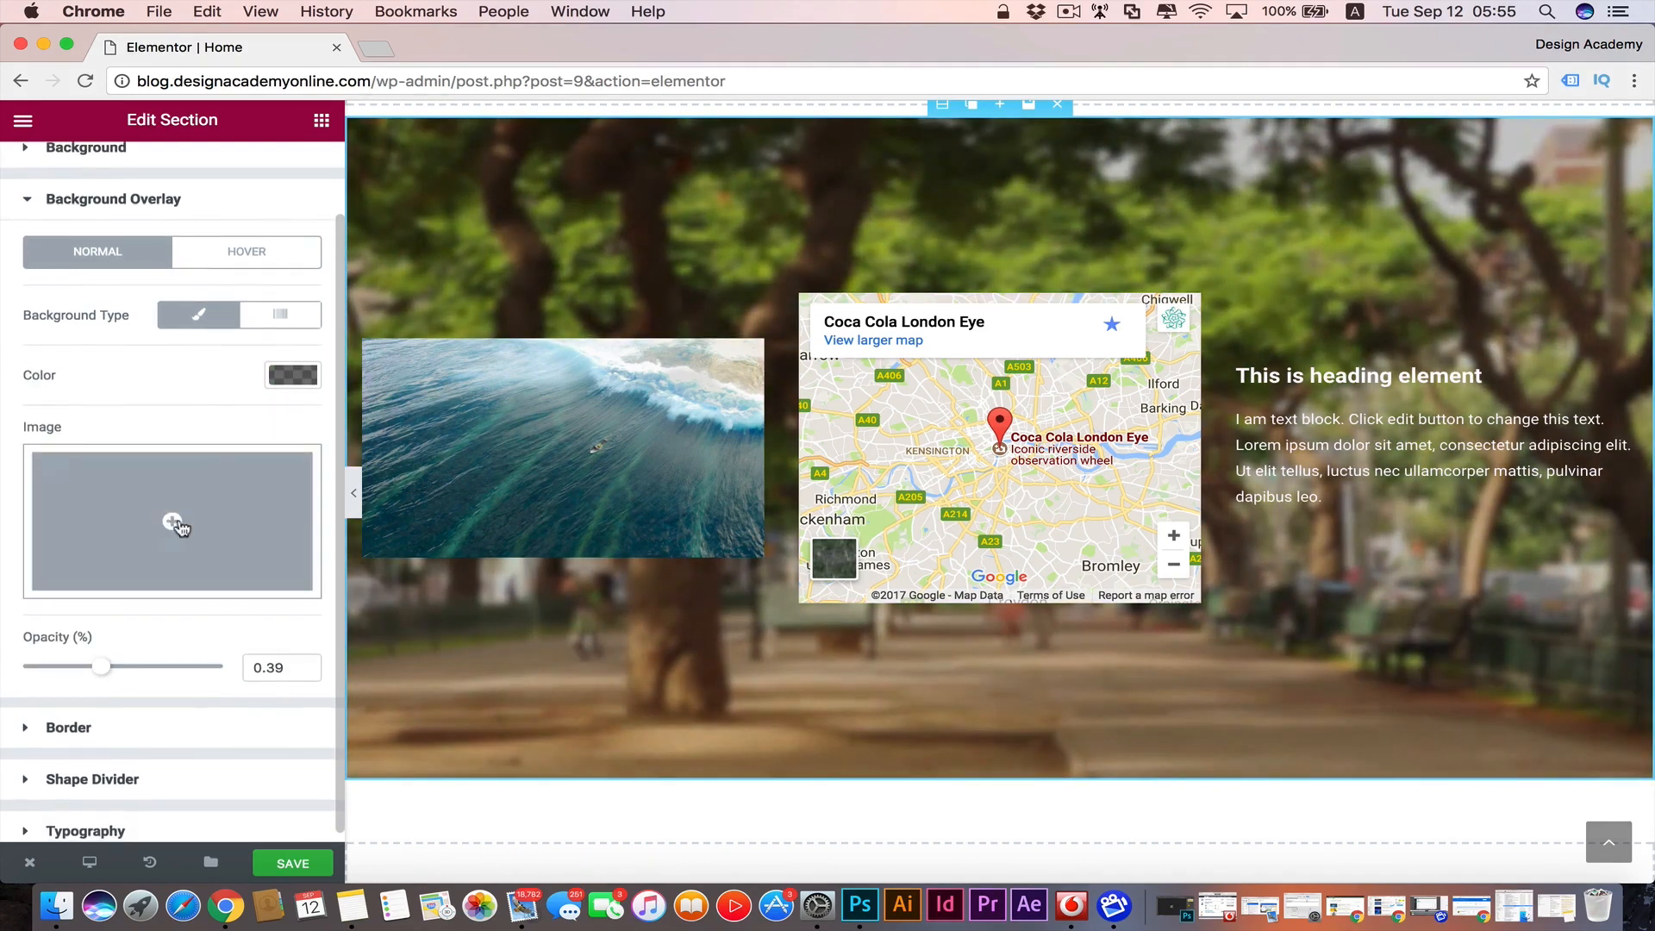
pyautogui.click(177, 526)
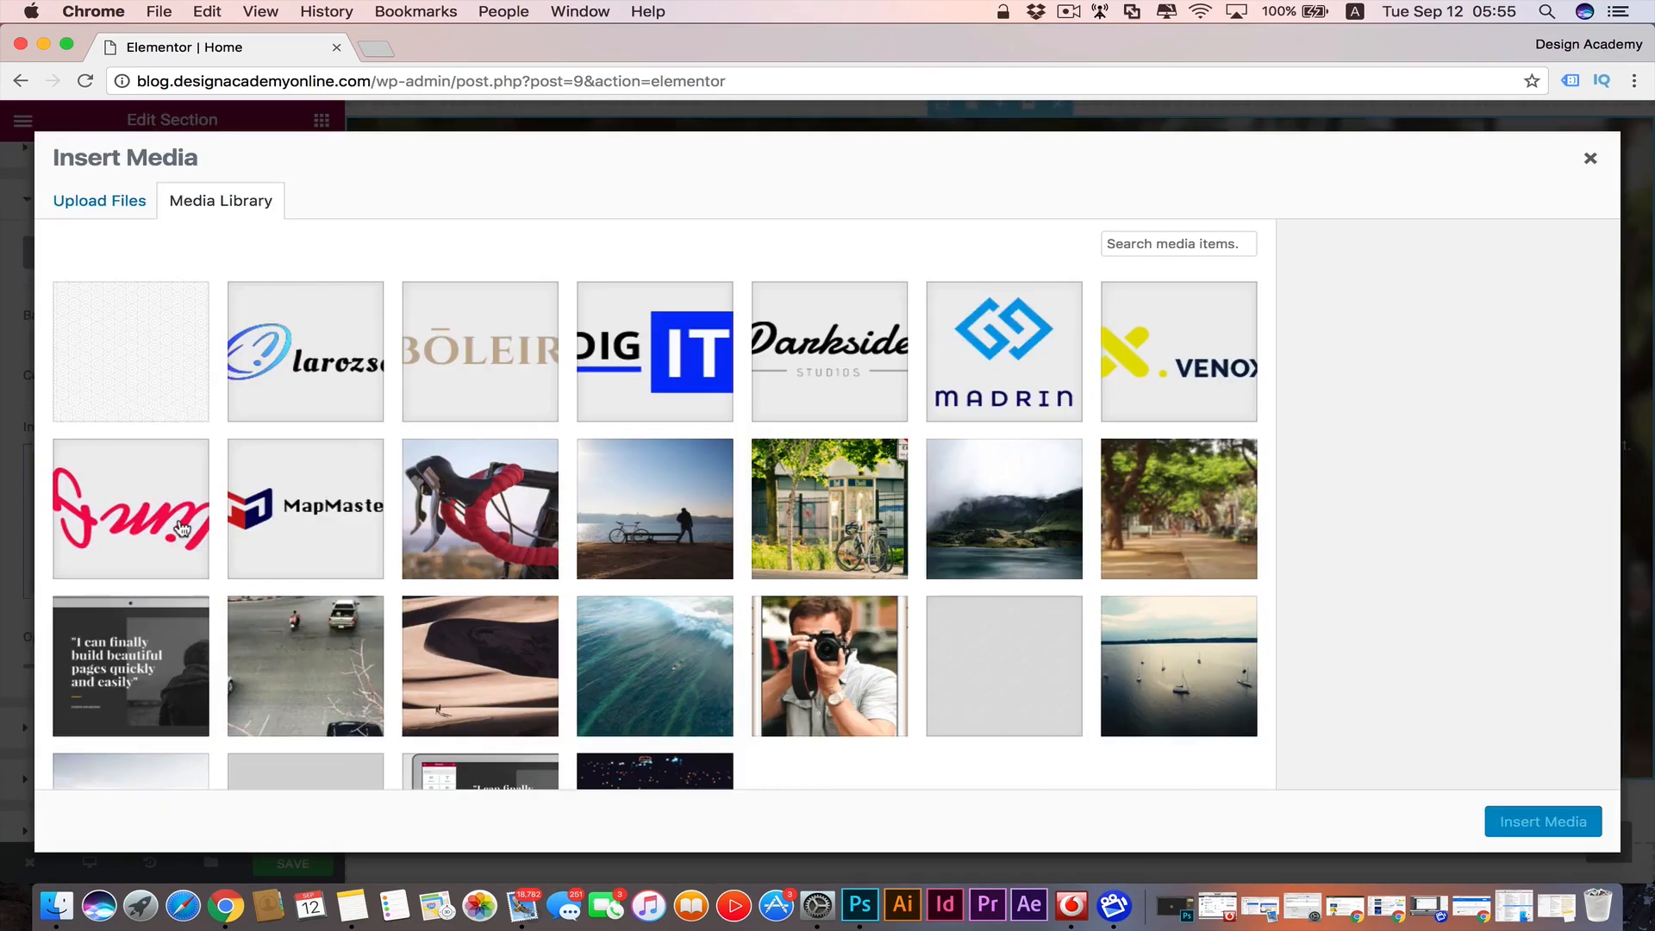
pyautogui.click(131, 360)
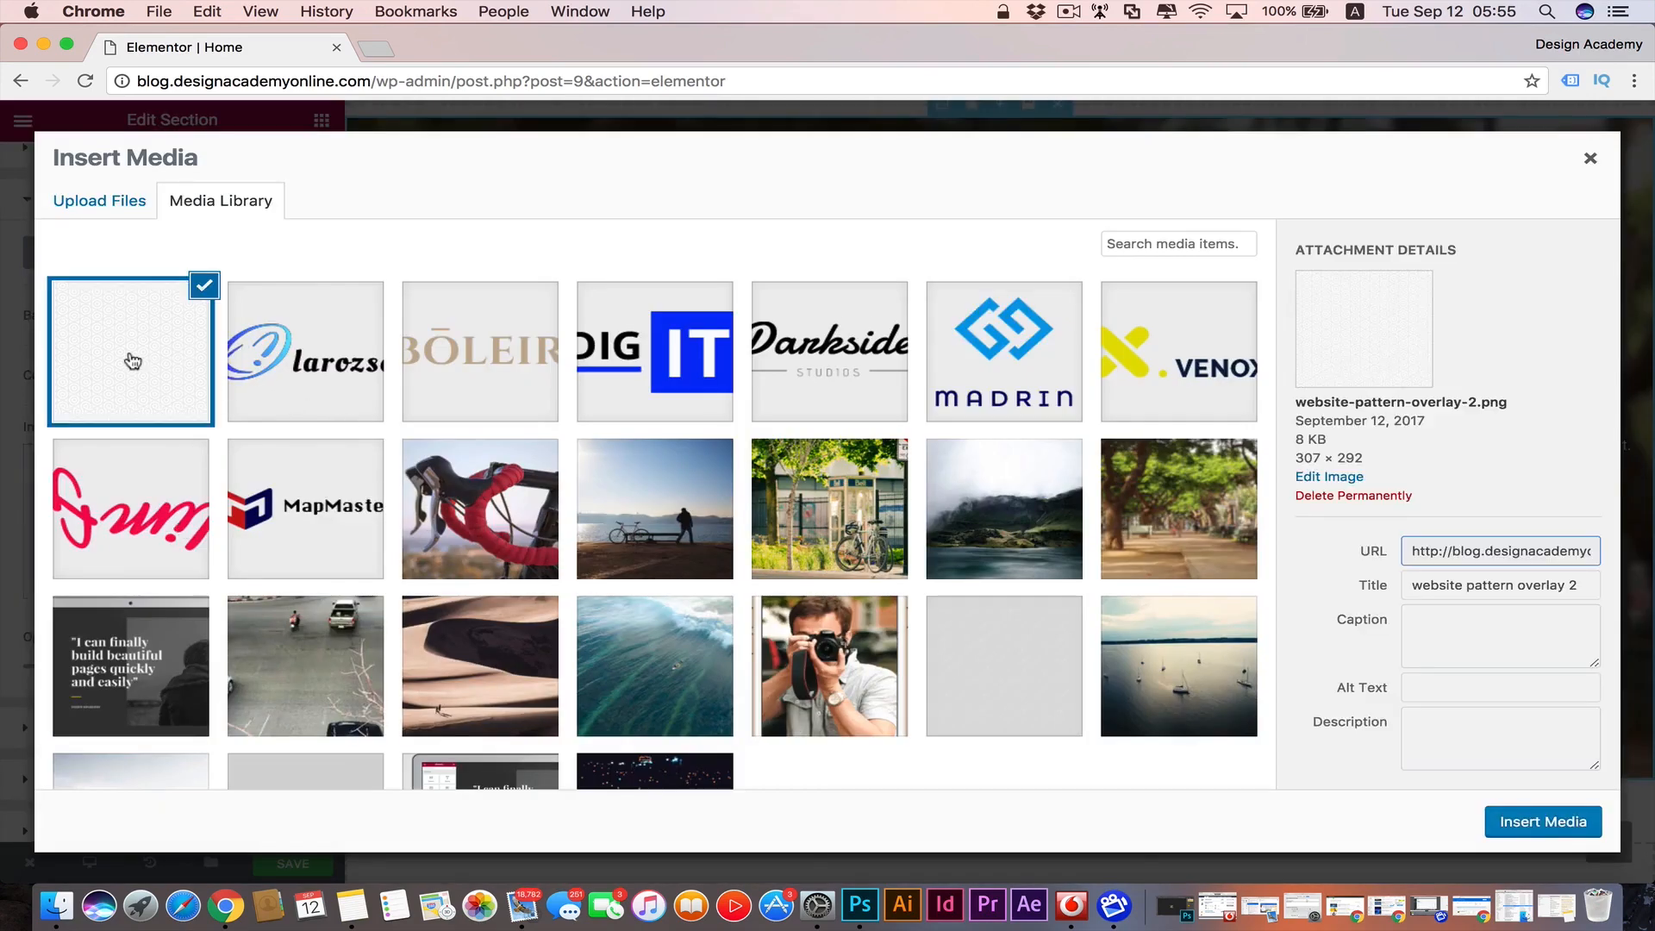
pyautogui.click(1542, 821)
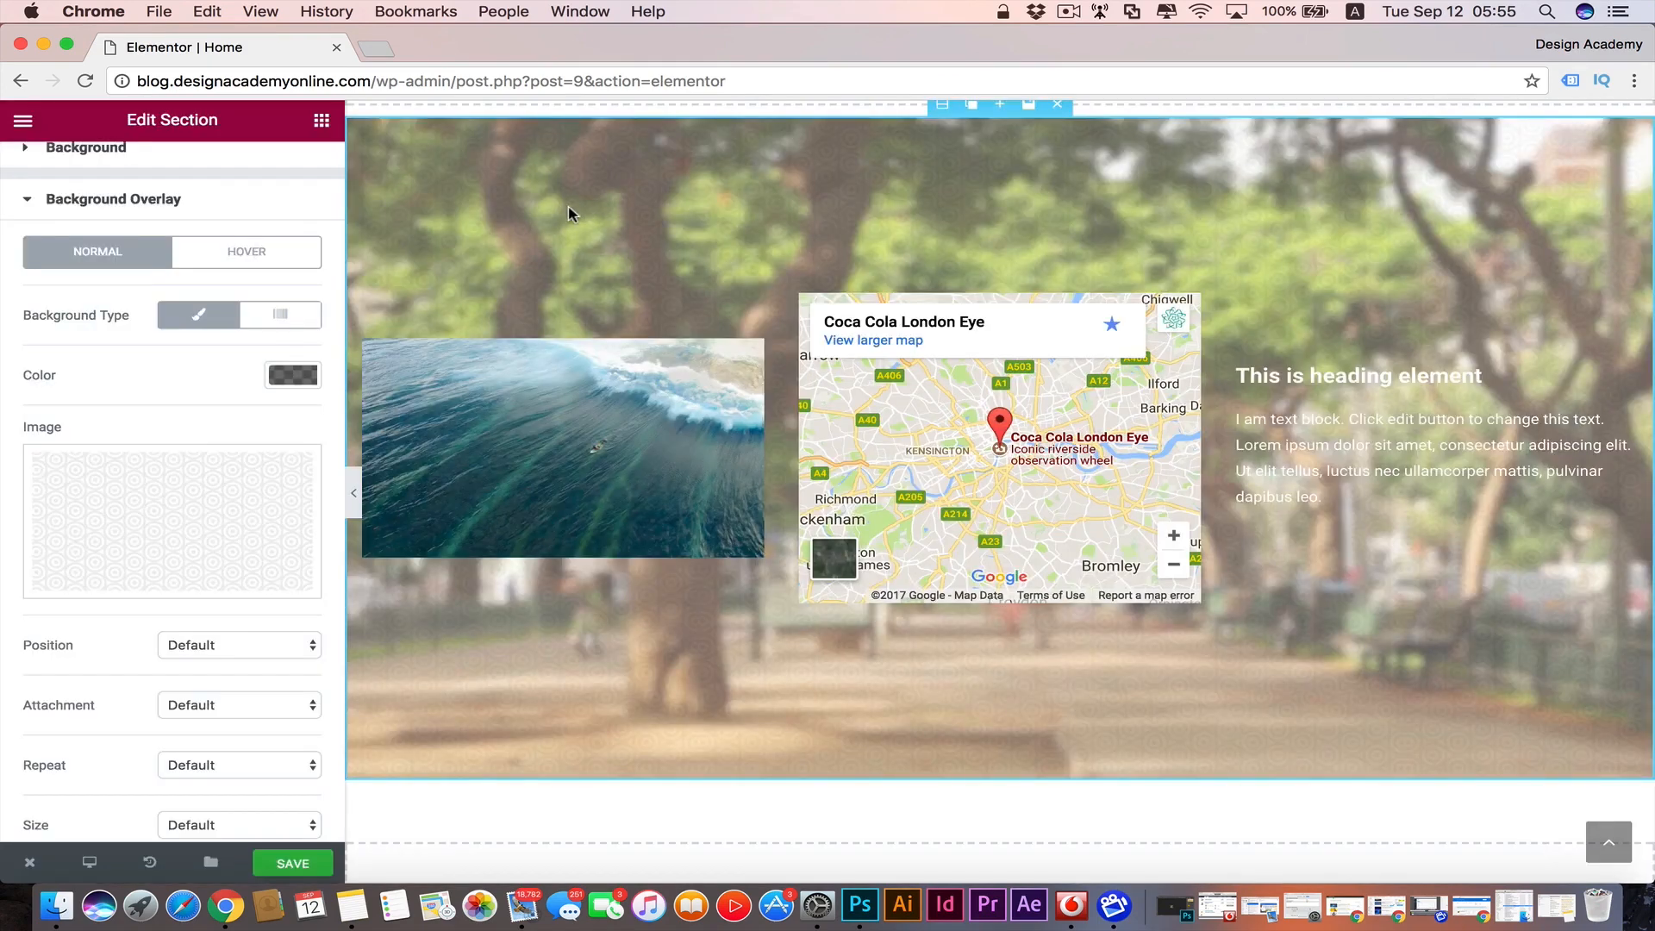
# - Set the background overlay's opacity to 0.34
pyautogui.scroll(-3, 181, 488)
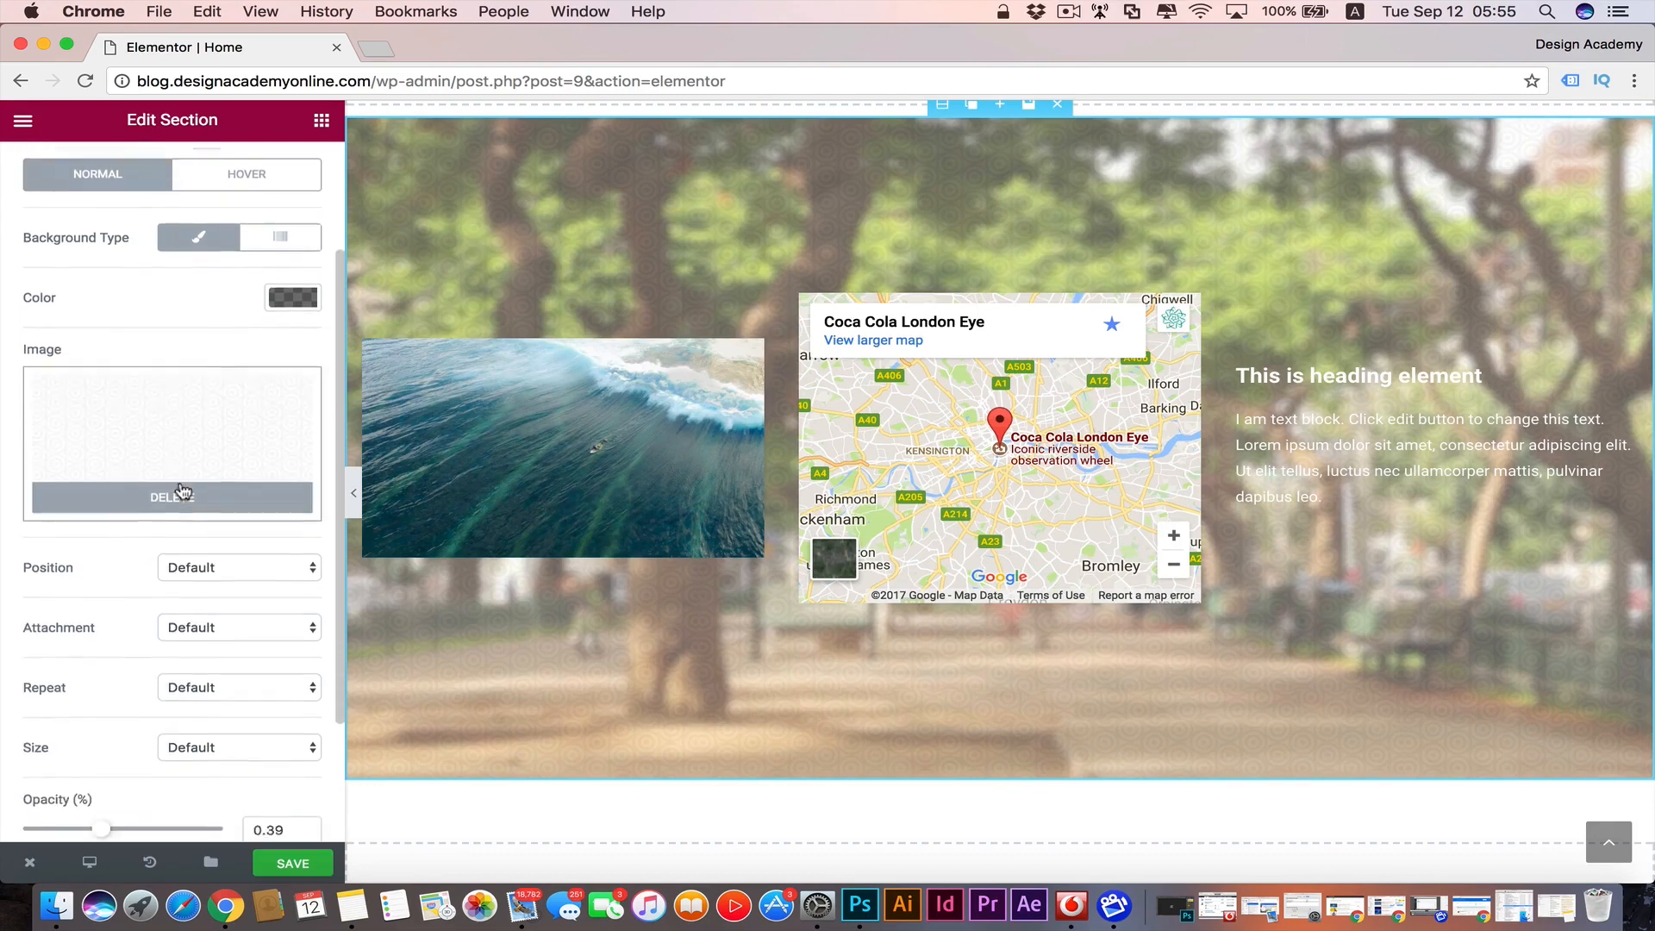
pyautogui.scroll(-1, 100, 609)
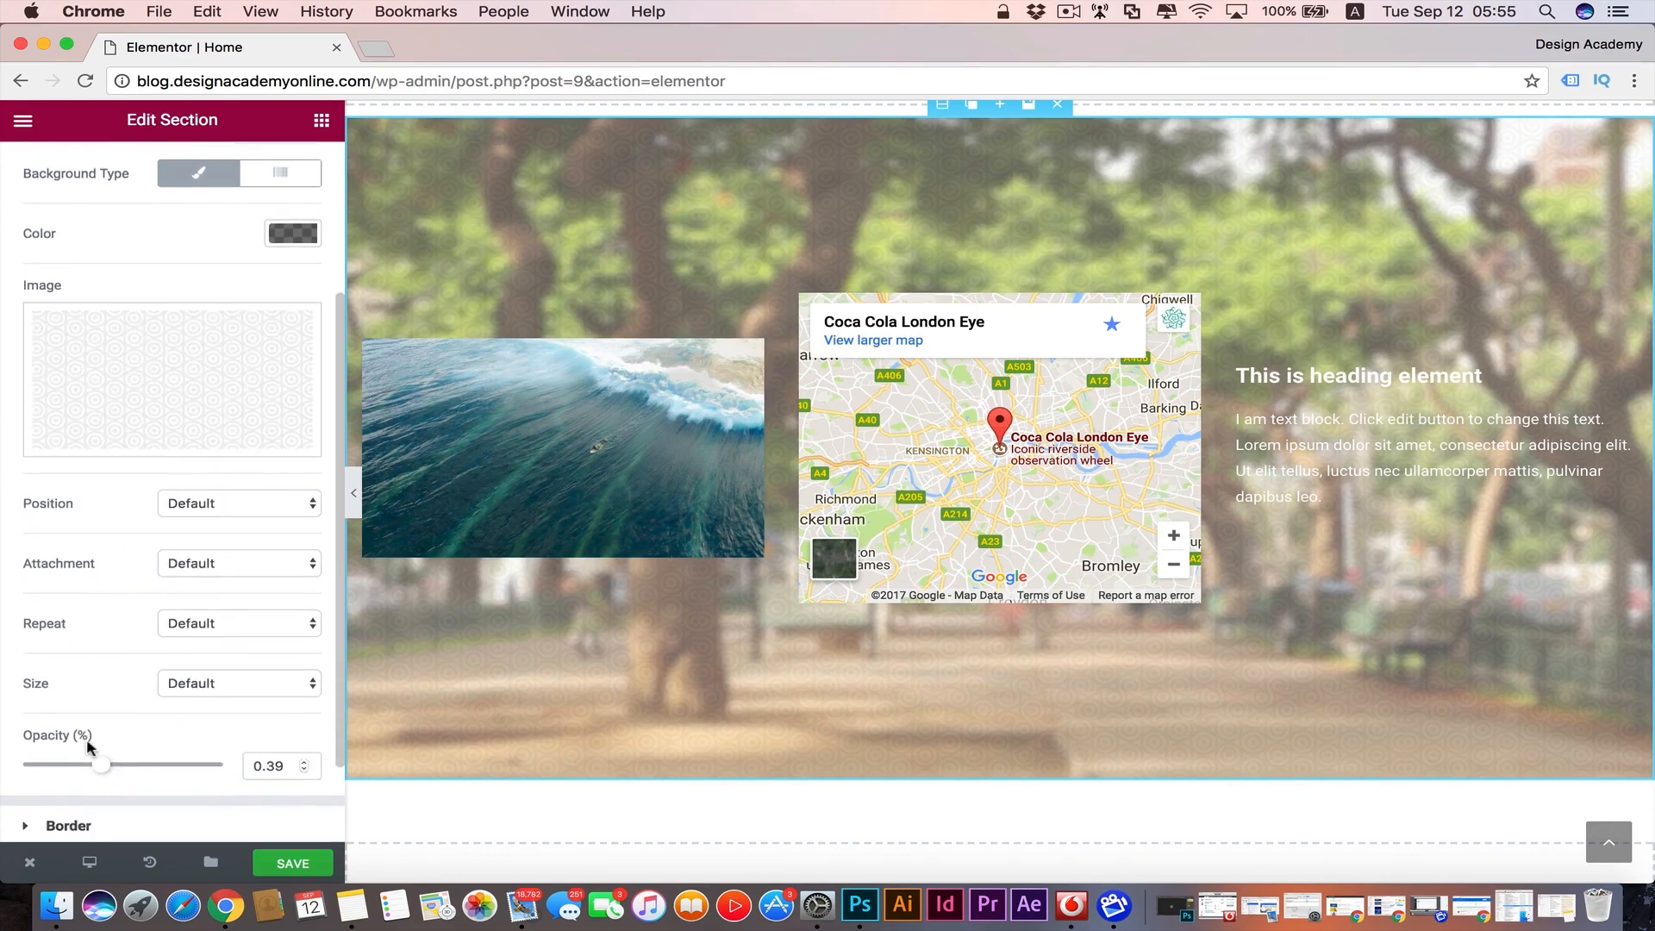
pyautogui.moveTo(96, 766)
pyautogui.mouseDown()
pyautogui.moveTo(74, 768)
pyautogui.moveTo(91, 767)
pyautogui.mouseUp()
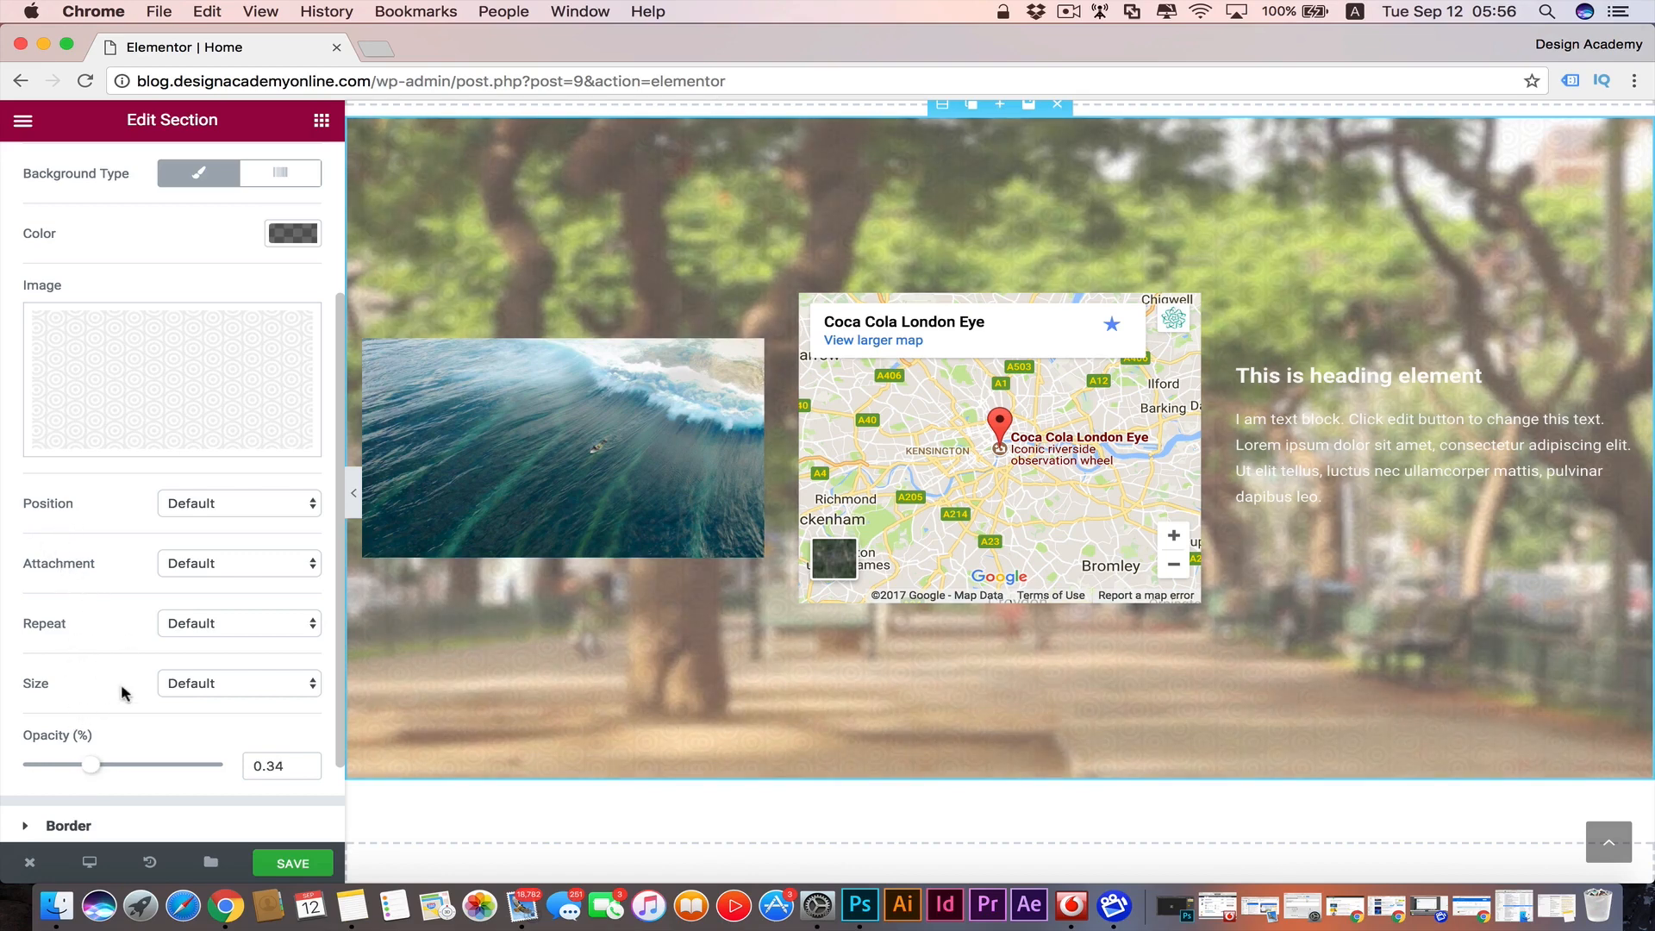
pyautogui.scroll(-2, 121, 687)
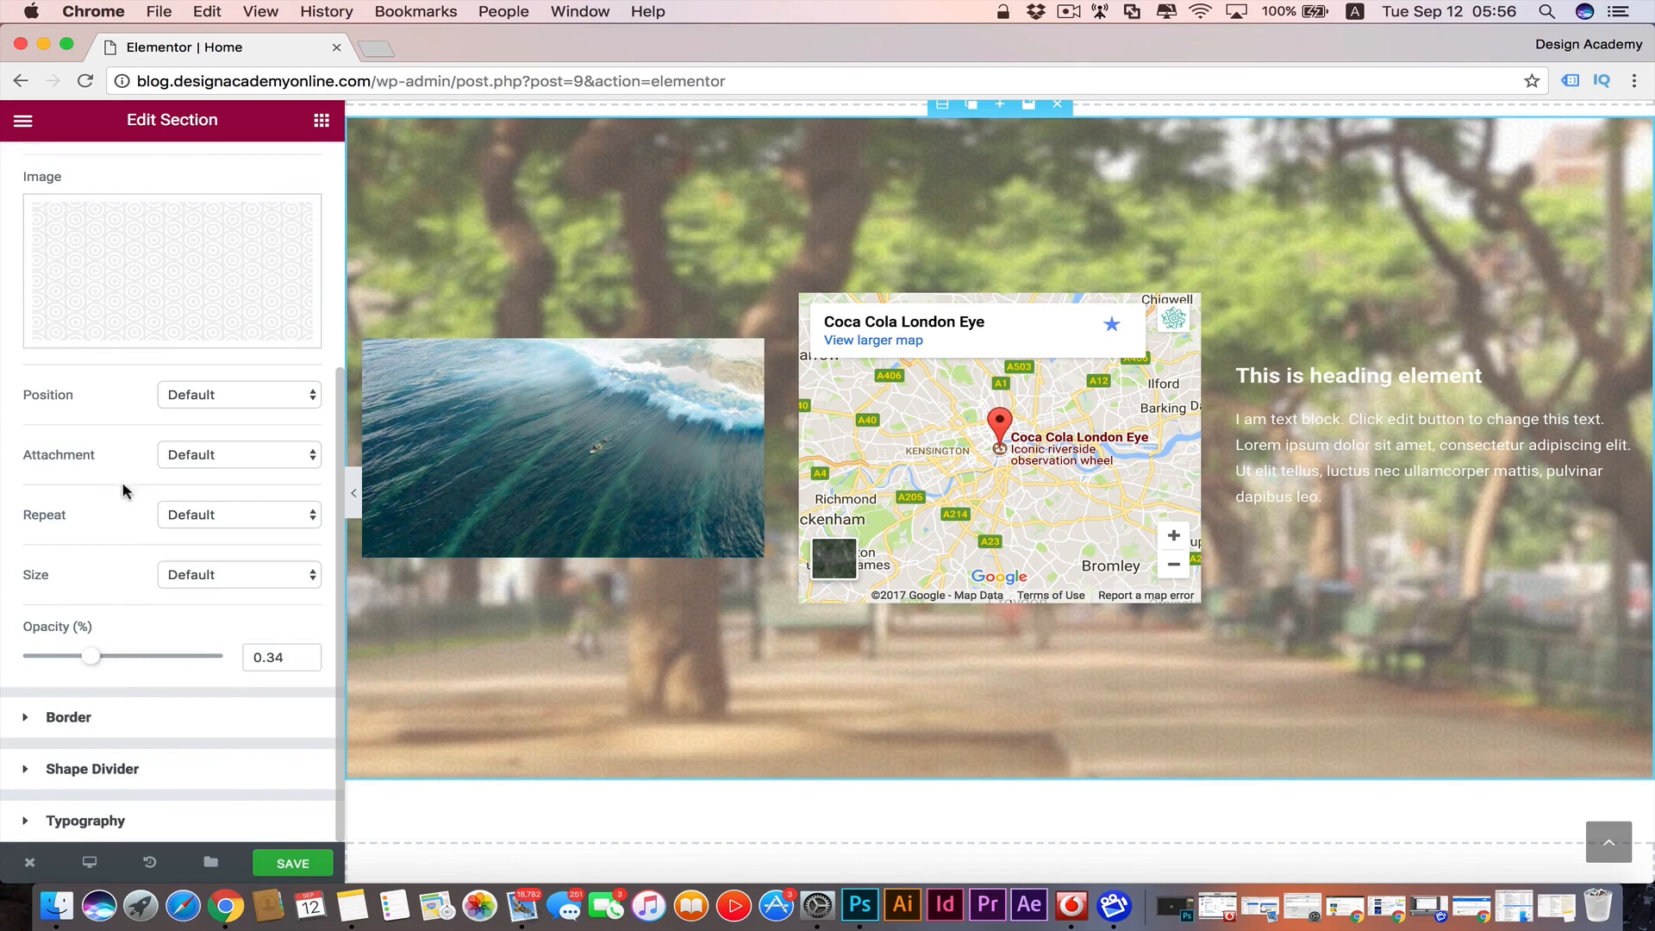
# - Give the section a solid border in dark grey #54595f with a linked width of 10 on all four sides
pyautogui.scroll(5, 122, 482)
pyautogui.click(73, 172)
pyautogui.click(35, 335)
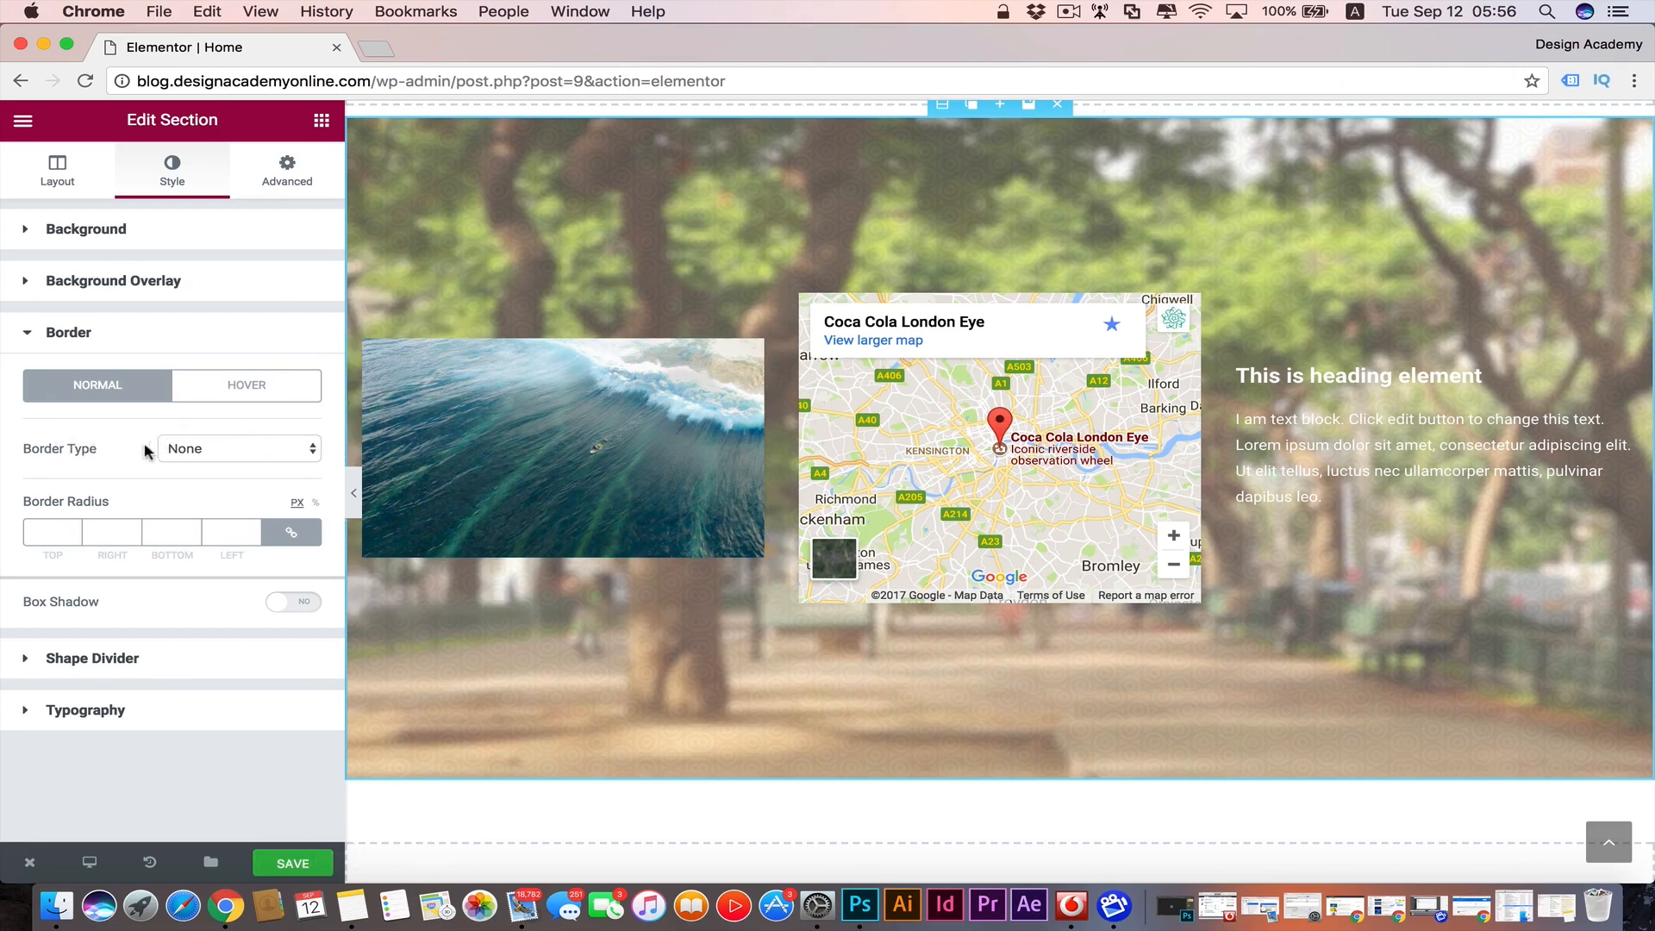
pyautogui.click(317, 452)
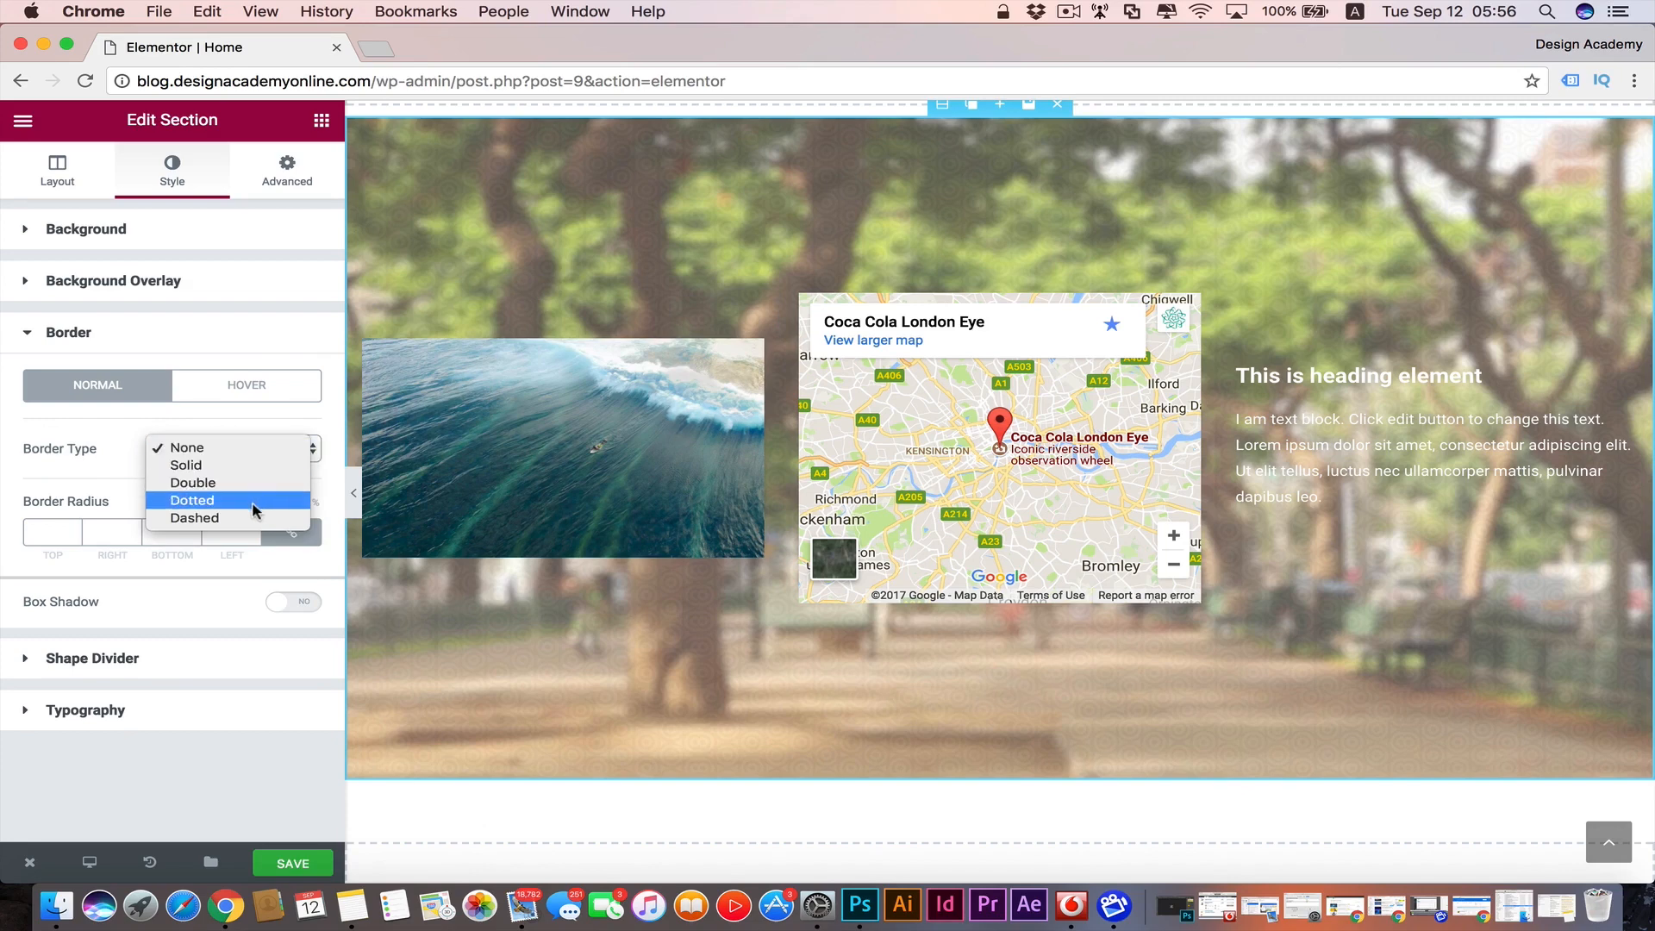
pyautogui.click(268, 467)
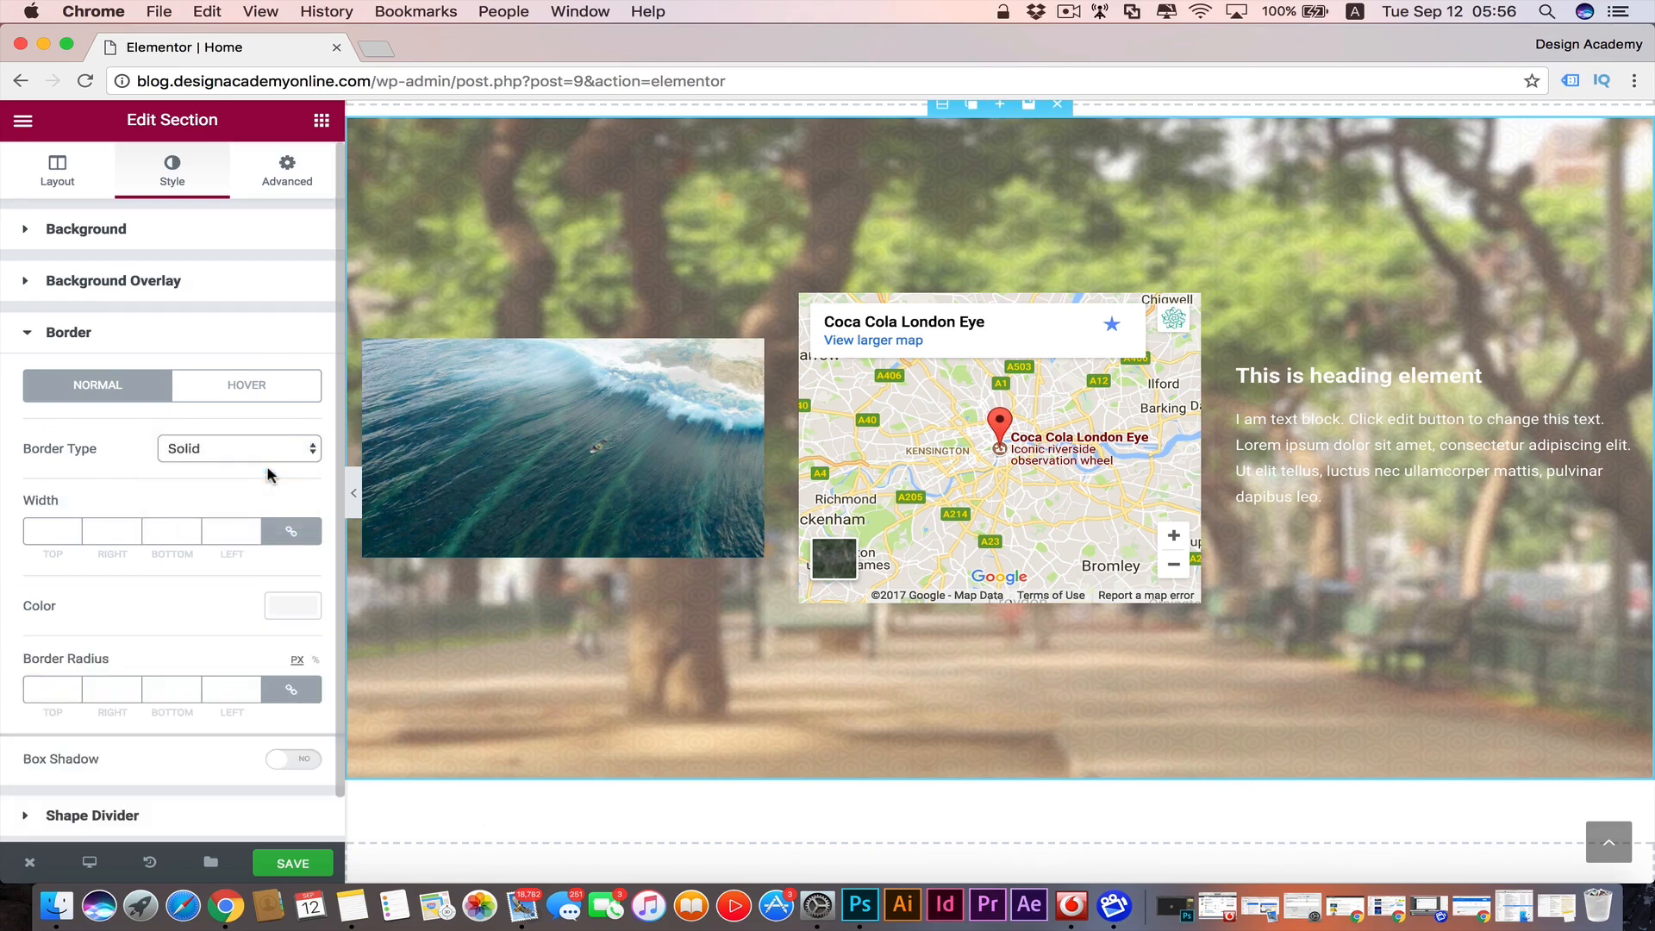
pyautogui.scroll(-1, 51, 501)
pyautogui.click(292, 558)
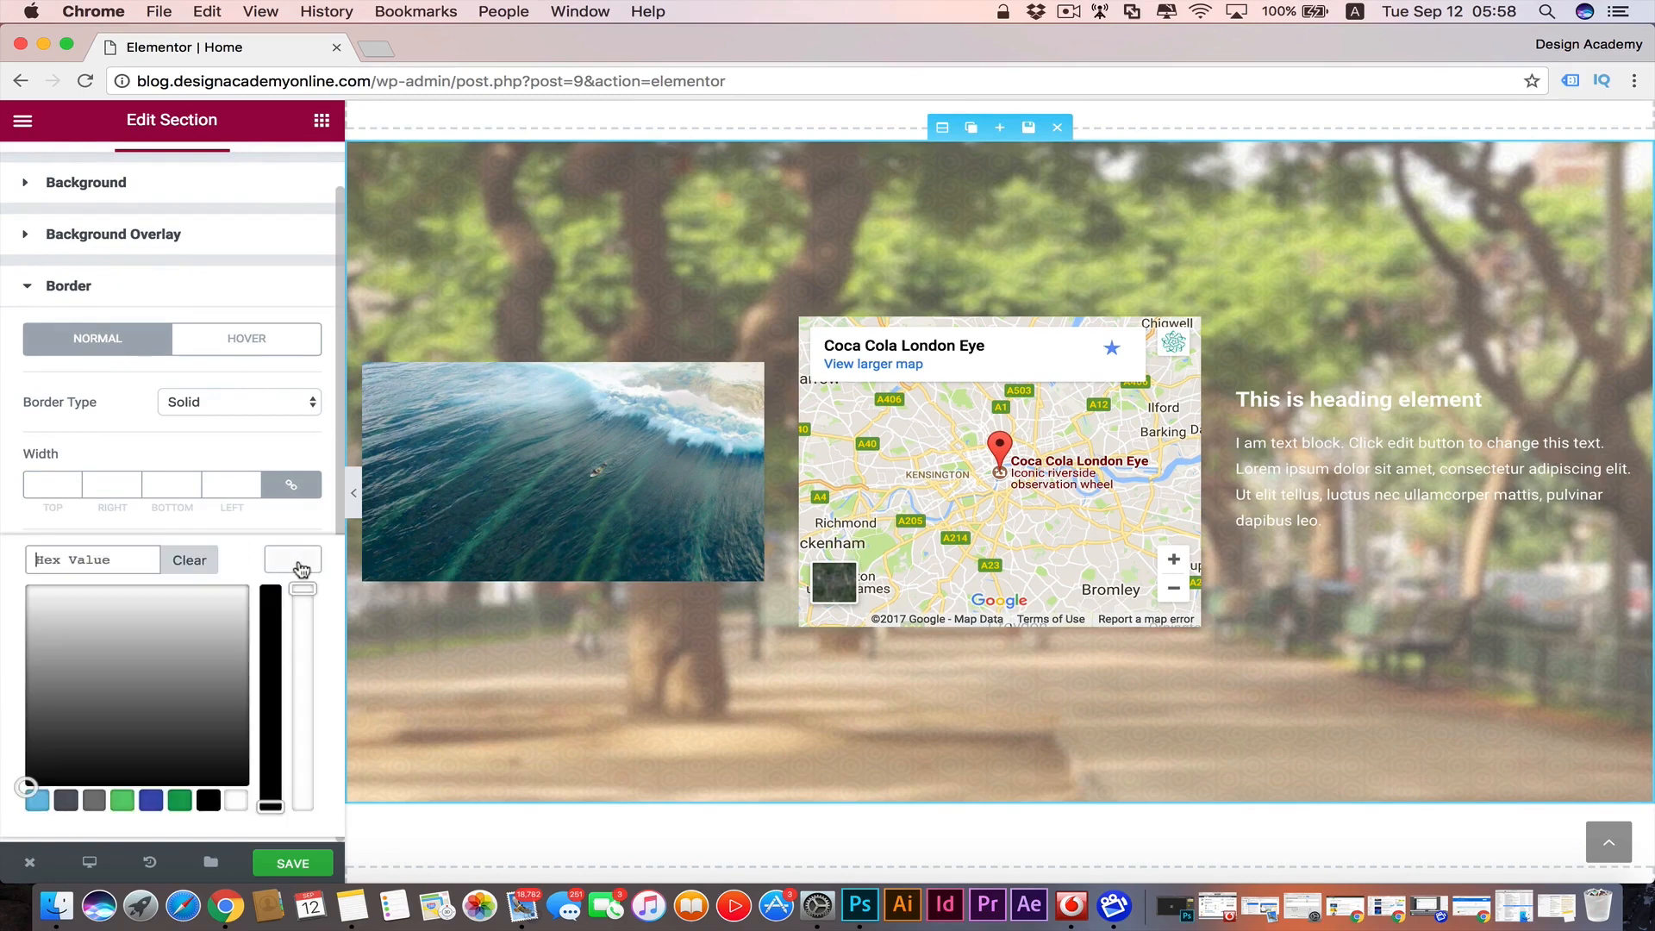
pyautogui.click(66, 801)
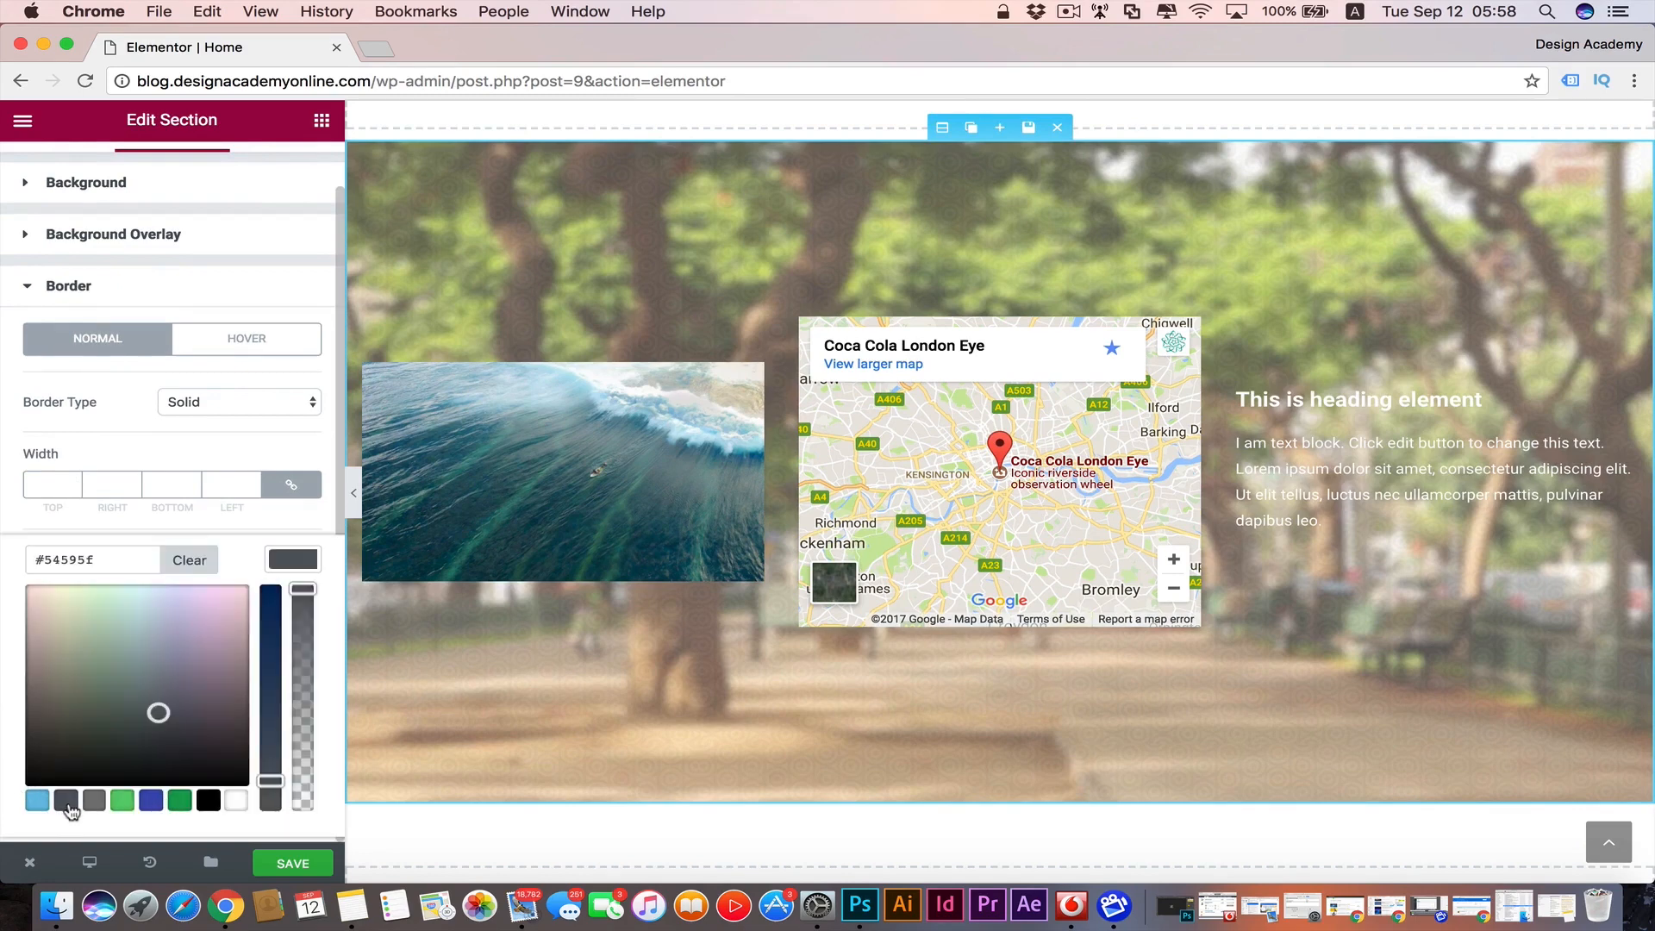
pyautogui.click(52, 485)
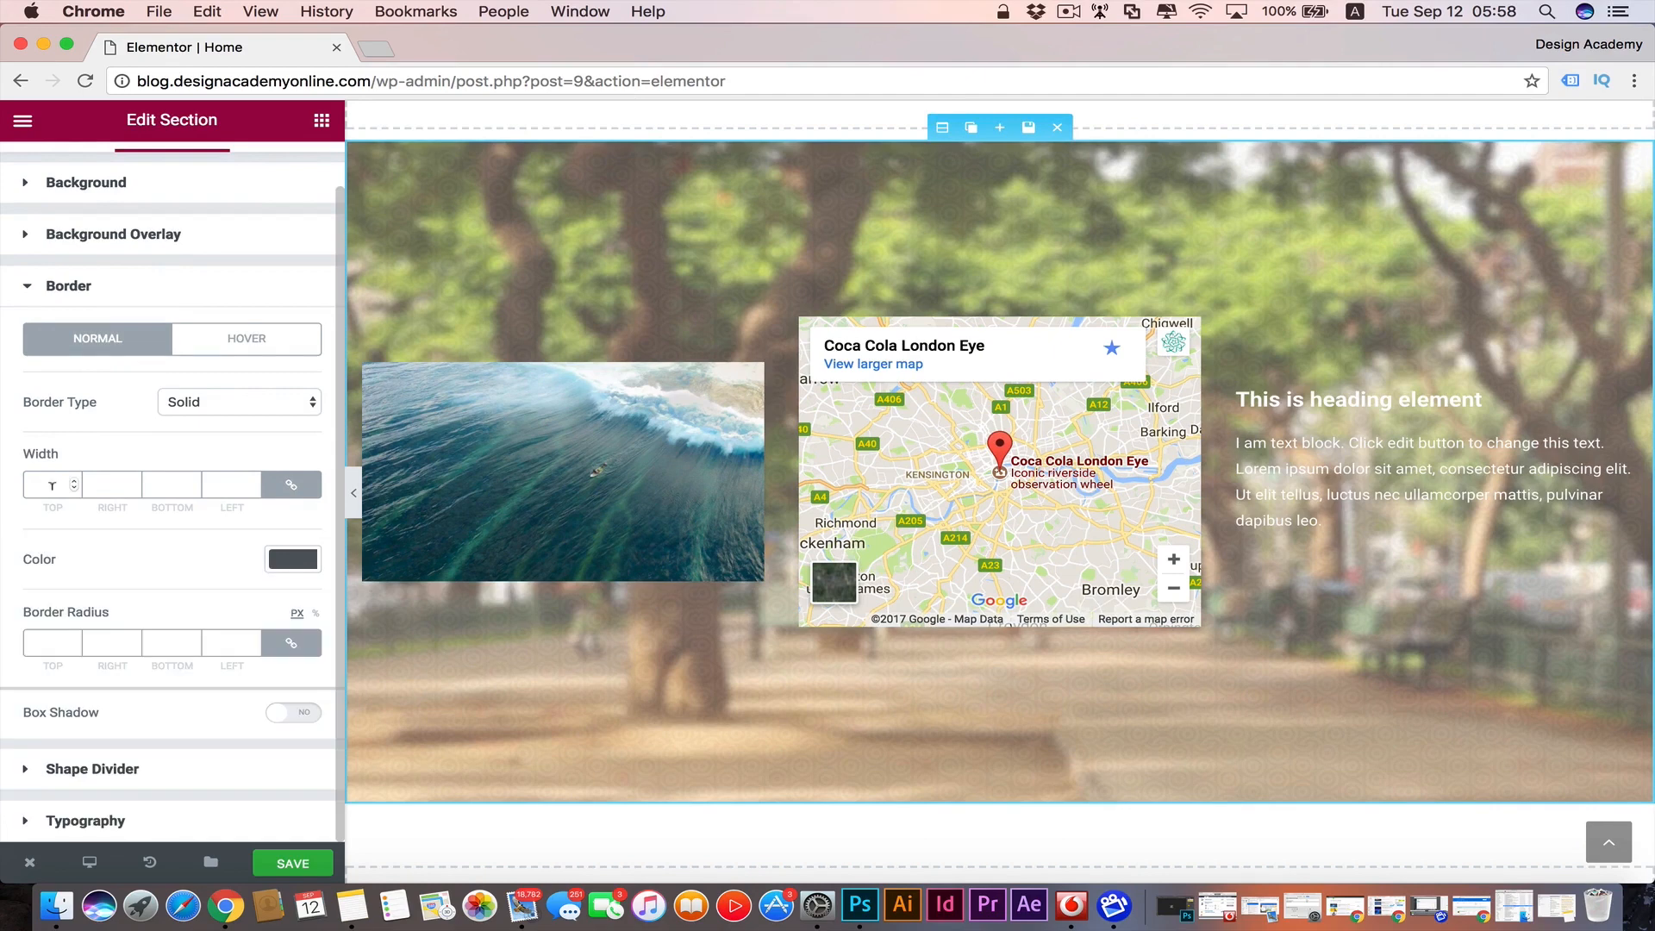
pyautogui.write('10')
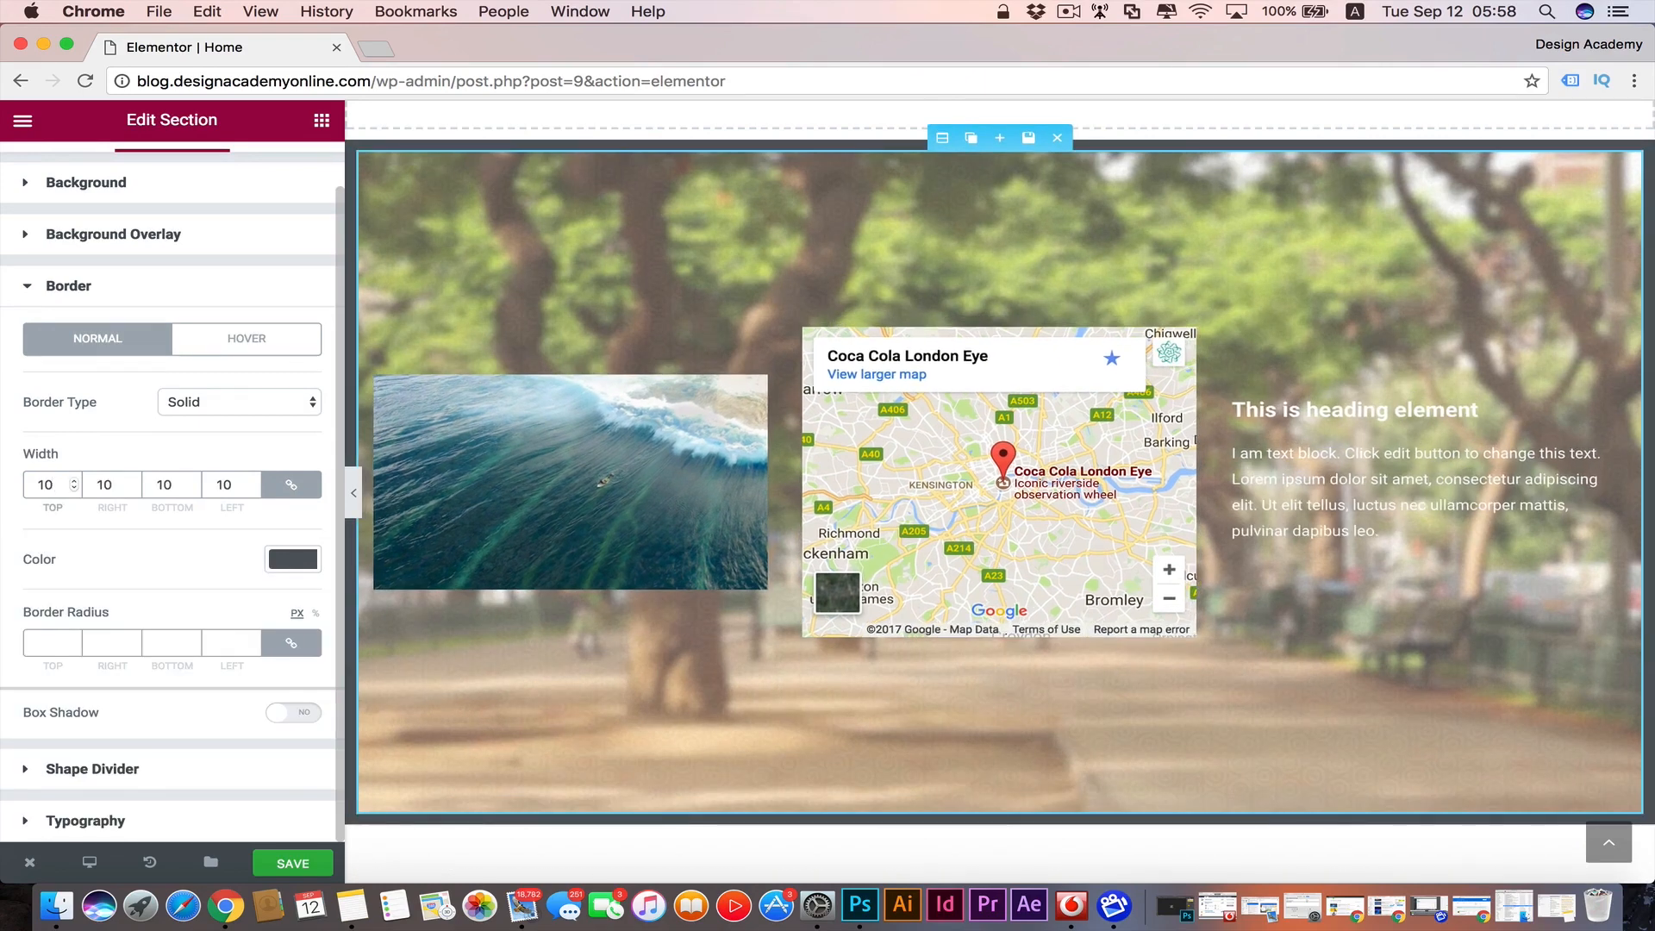
# - Try a border radius of 10 px, and set it to 20 px on all corners of the section
pyautogui.click(58, 639)
pyautogui.write('10')
pyautogui.doubleClick(50, 642)
pyautogui.write('20')
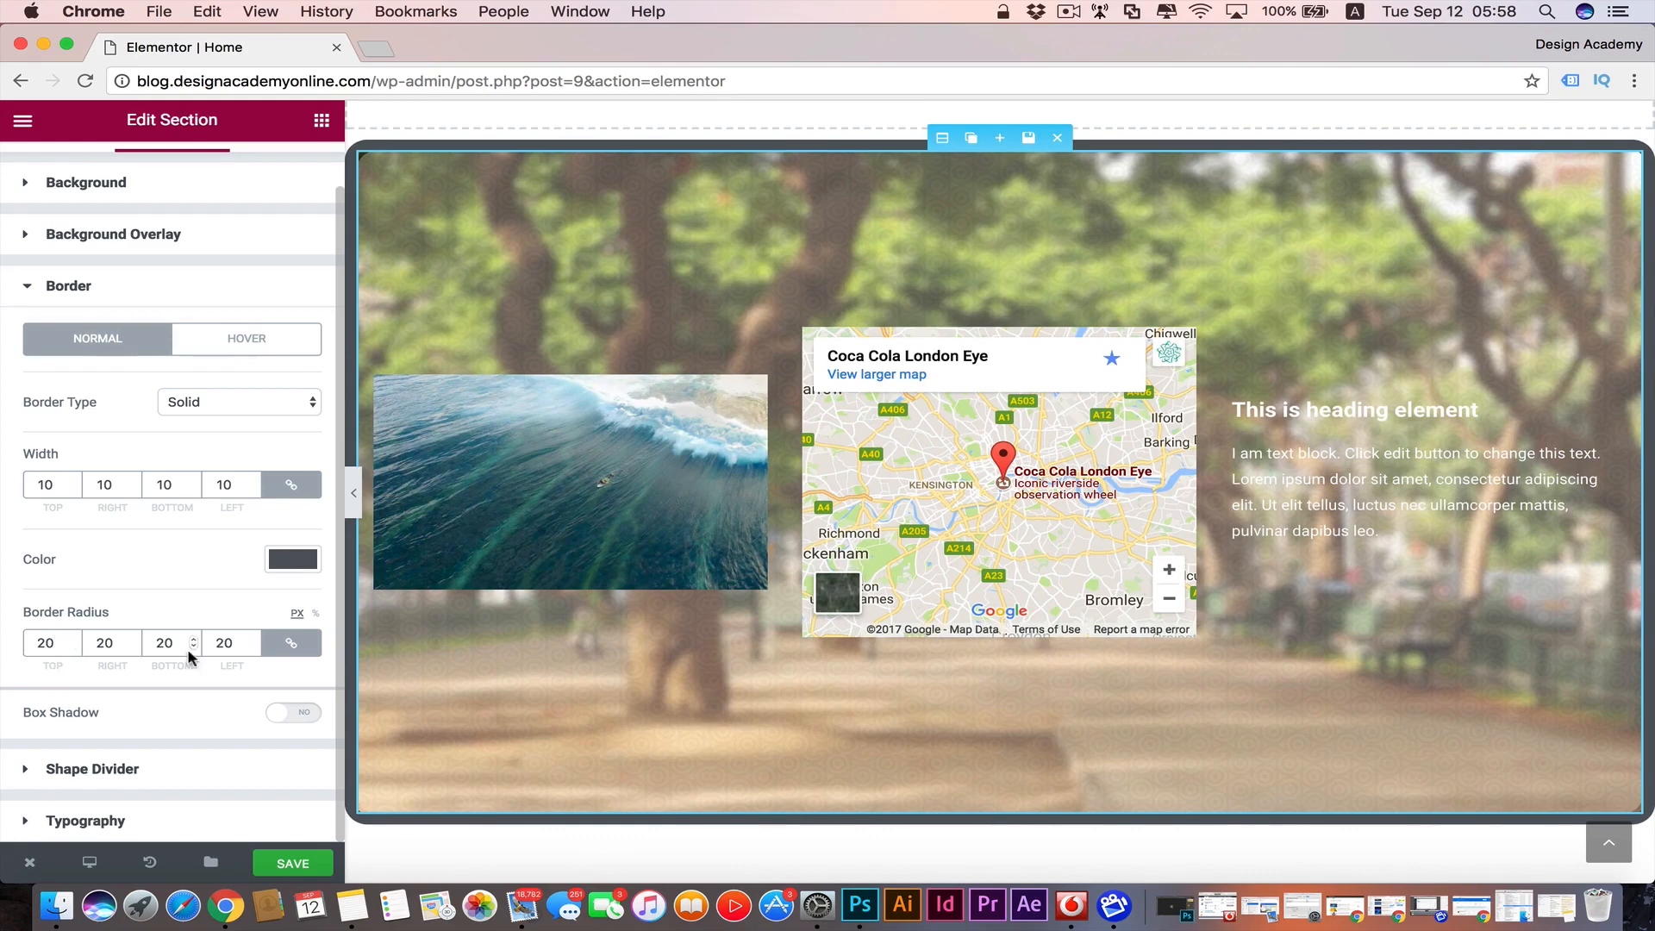
# - Turn on the section's box shadow and set its blur to 56
pyautogui.click(278, 715)
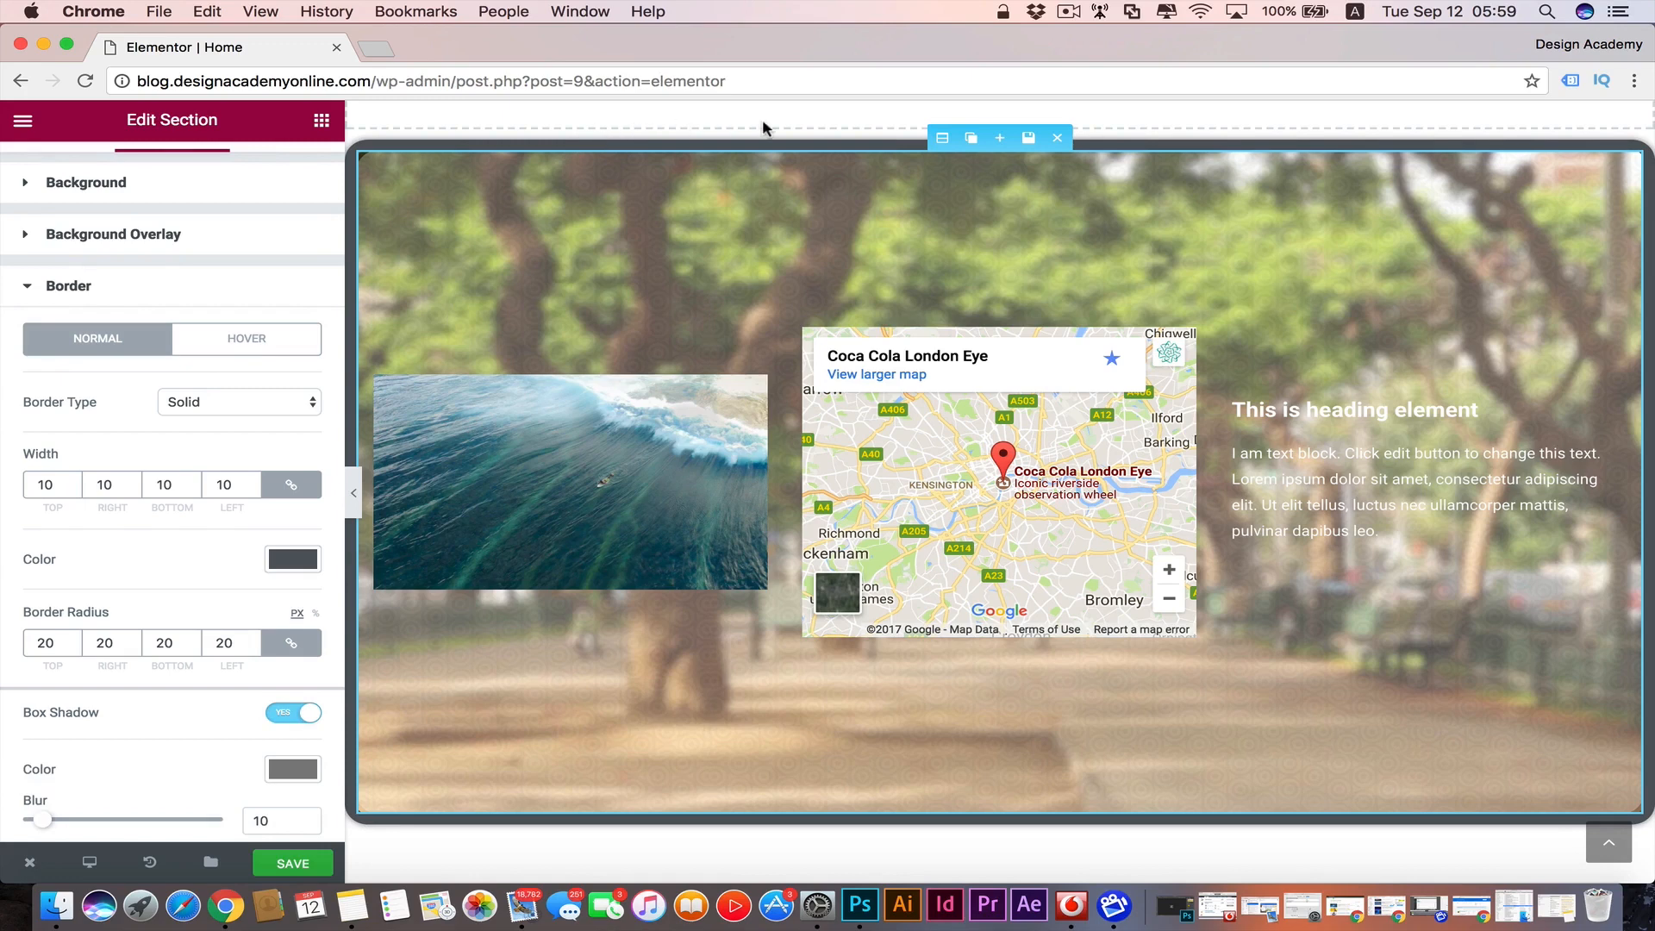
pyautogui.moveTo(42, 820); pyautogui.dragTo(137, 820)
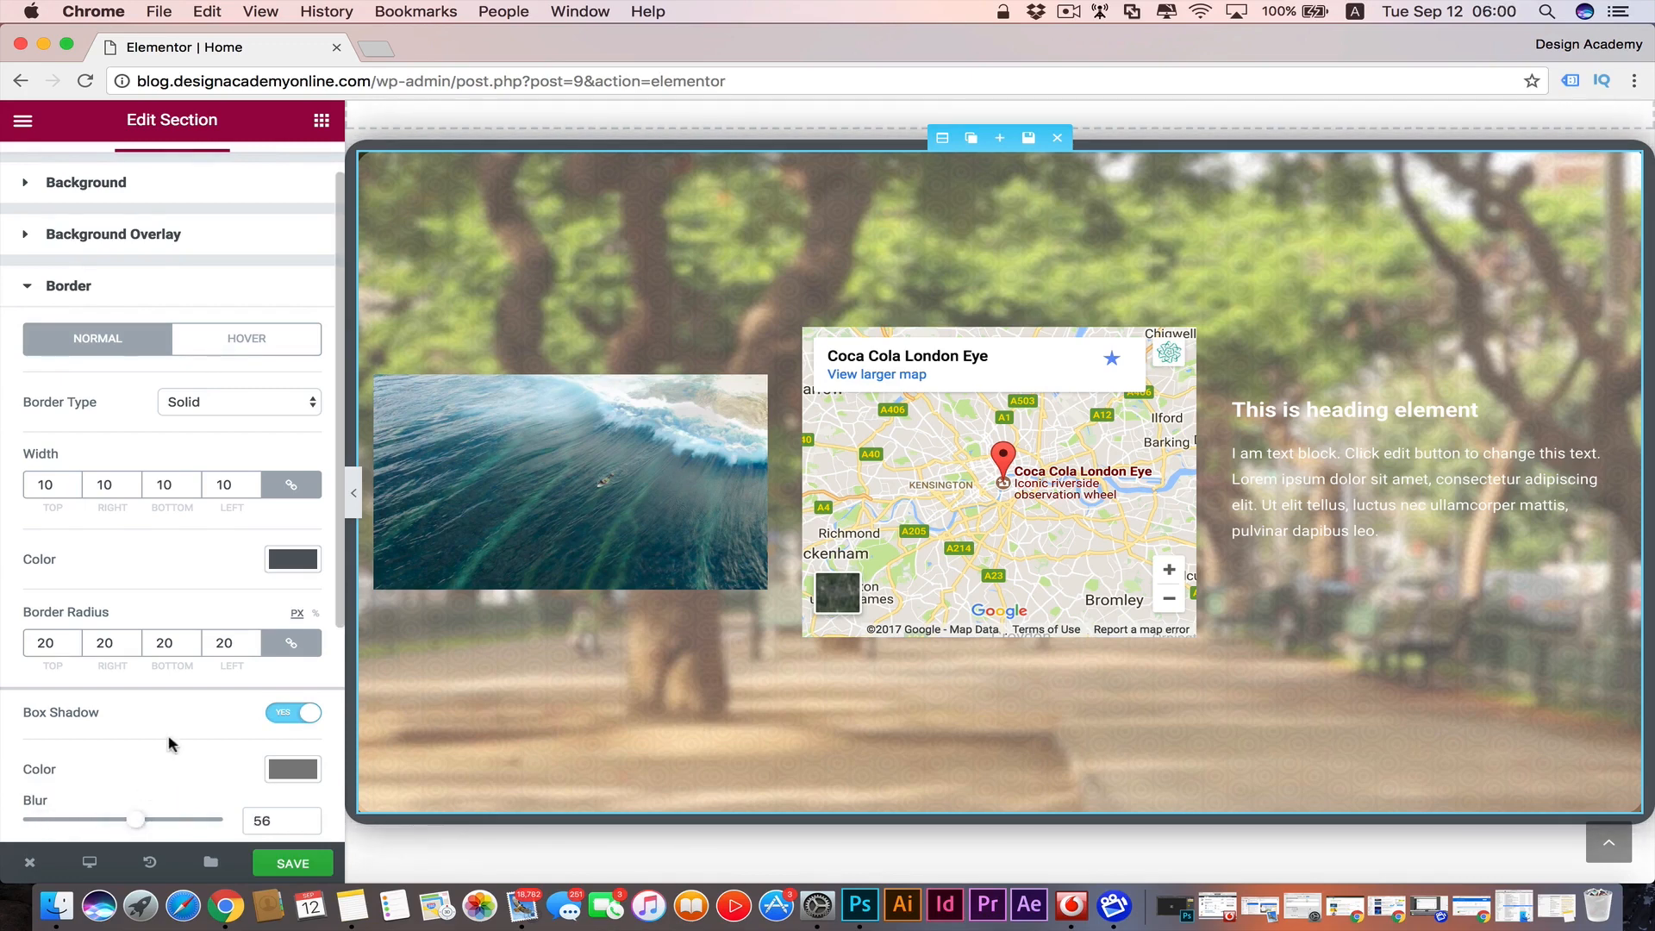
pyautogui.scroll(-4, 169, 743)
pyautogui.scroll(-3, 170, 744)
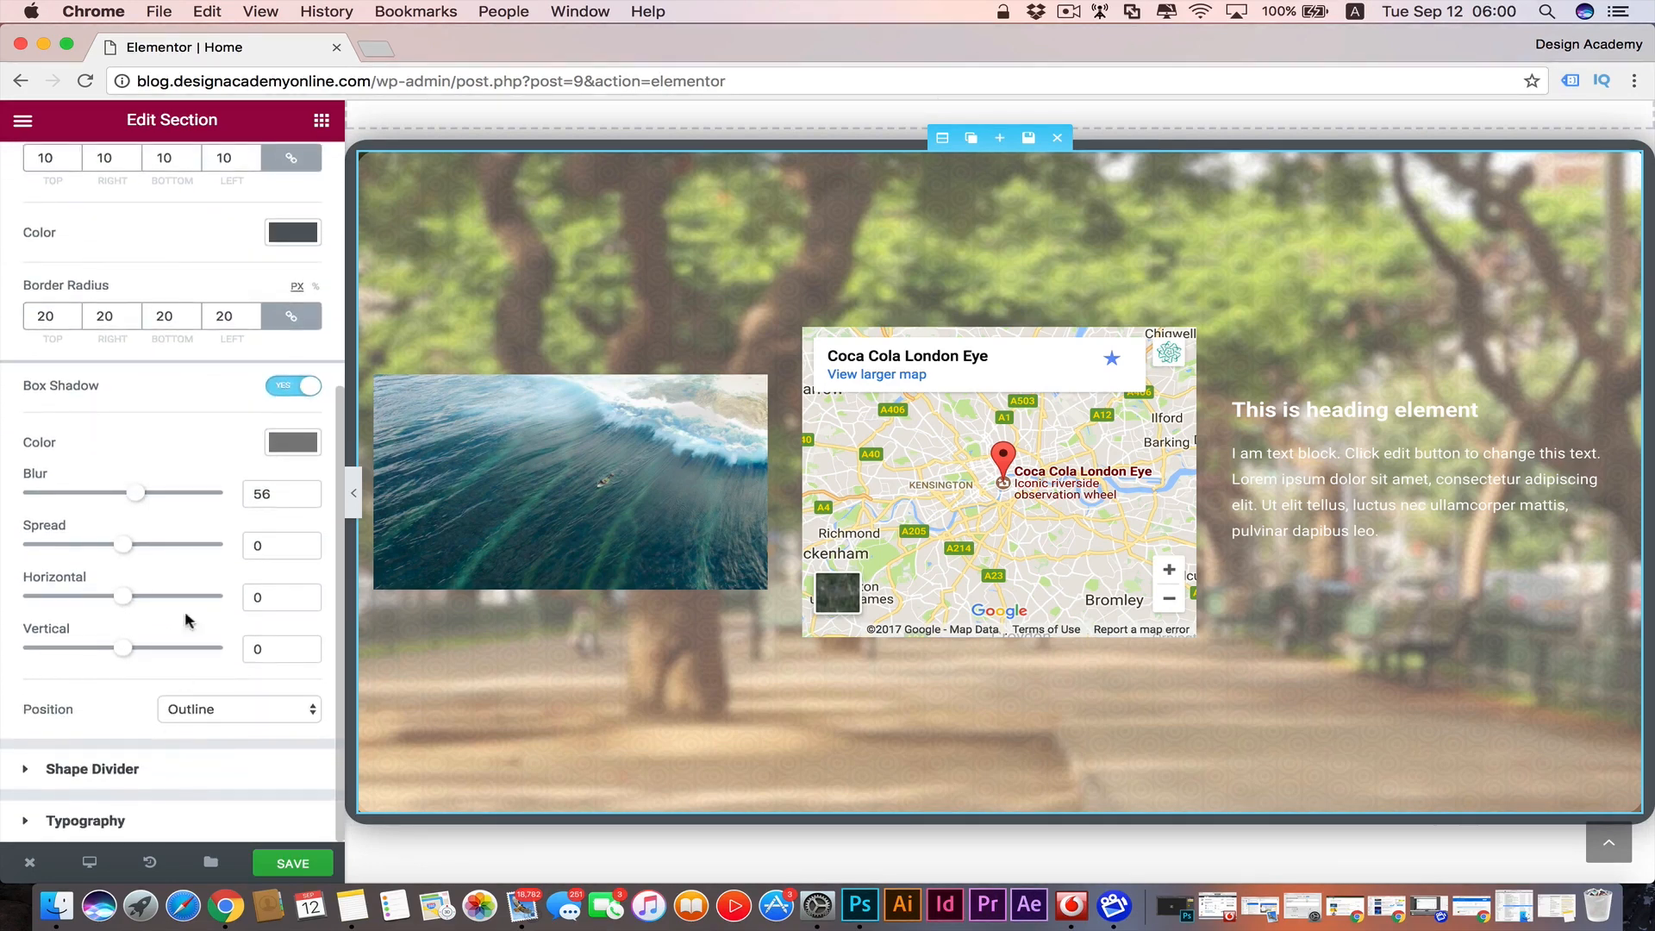
# - Try a box shadow spread of 2, horizontal offset of 38 and vertical offset of -6, and turn the section's box shadow off
pyautogui.moveTo(126, 548)
pyautogui.mouseDown()
pyautogui.moveTo(162, 543)
pyautogui.moveTo(112, 546)
pyautogui.moveTo(128, 545)
pyautogui.mouseUp()
pyautogui.moveTo(126, 600); pyautogui.dragTo(120, 651)
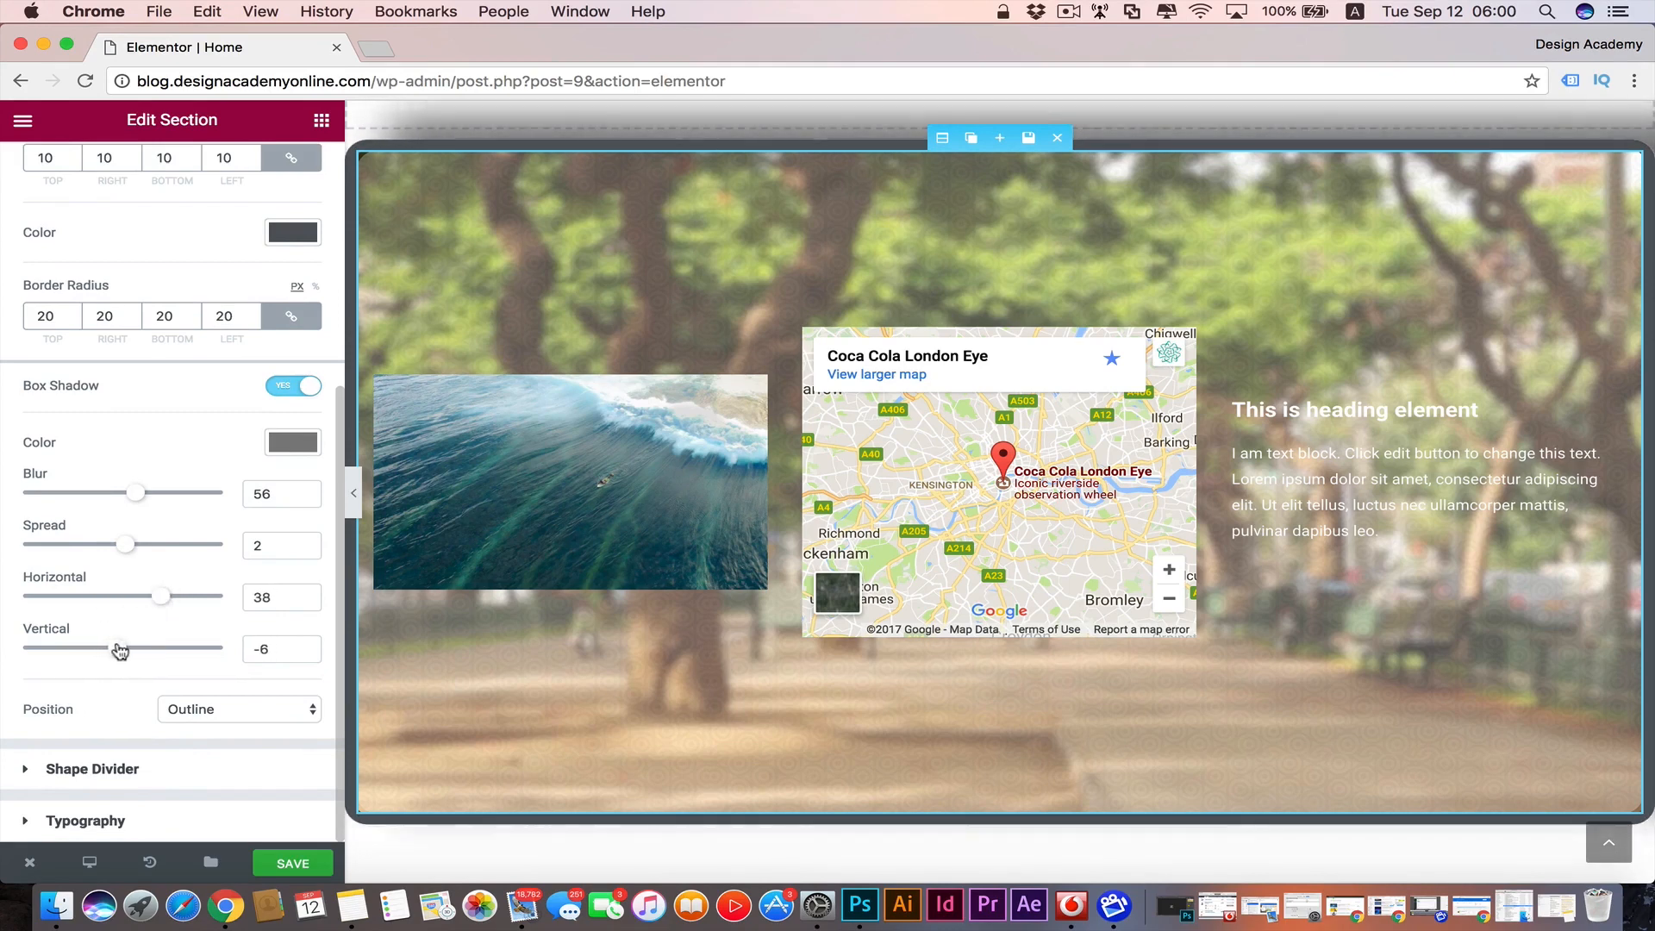
pyautogui.click(312, 388)
# - Try the Dashed border type on the section and return it to Solid
pyautogui.click(172, 402)
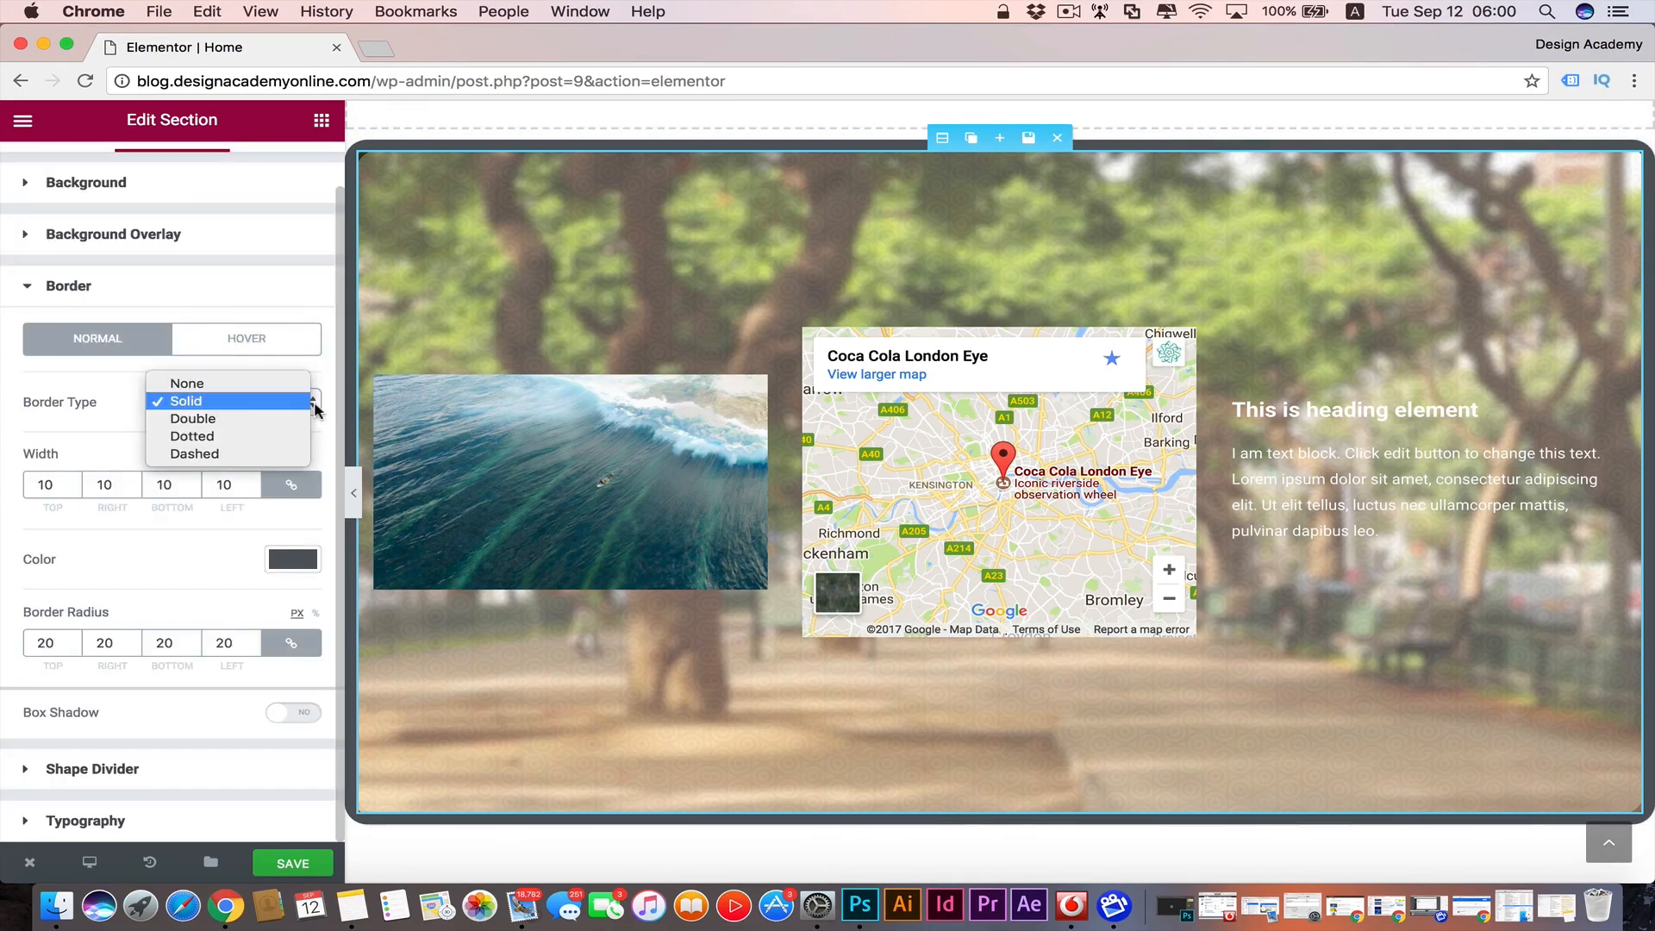
pyautogui.click(263, 454)
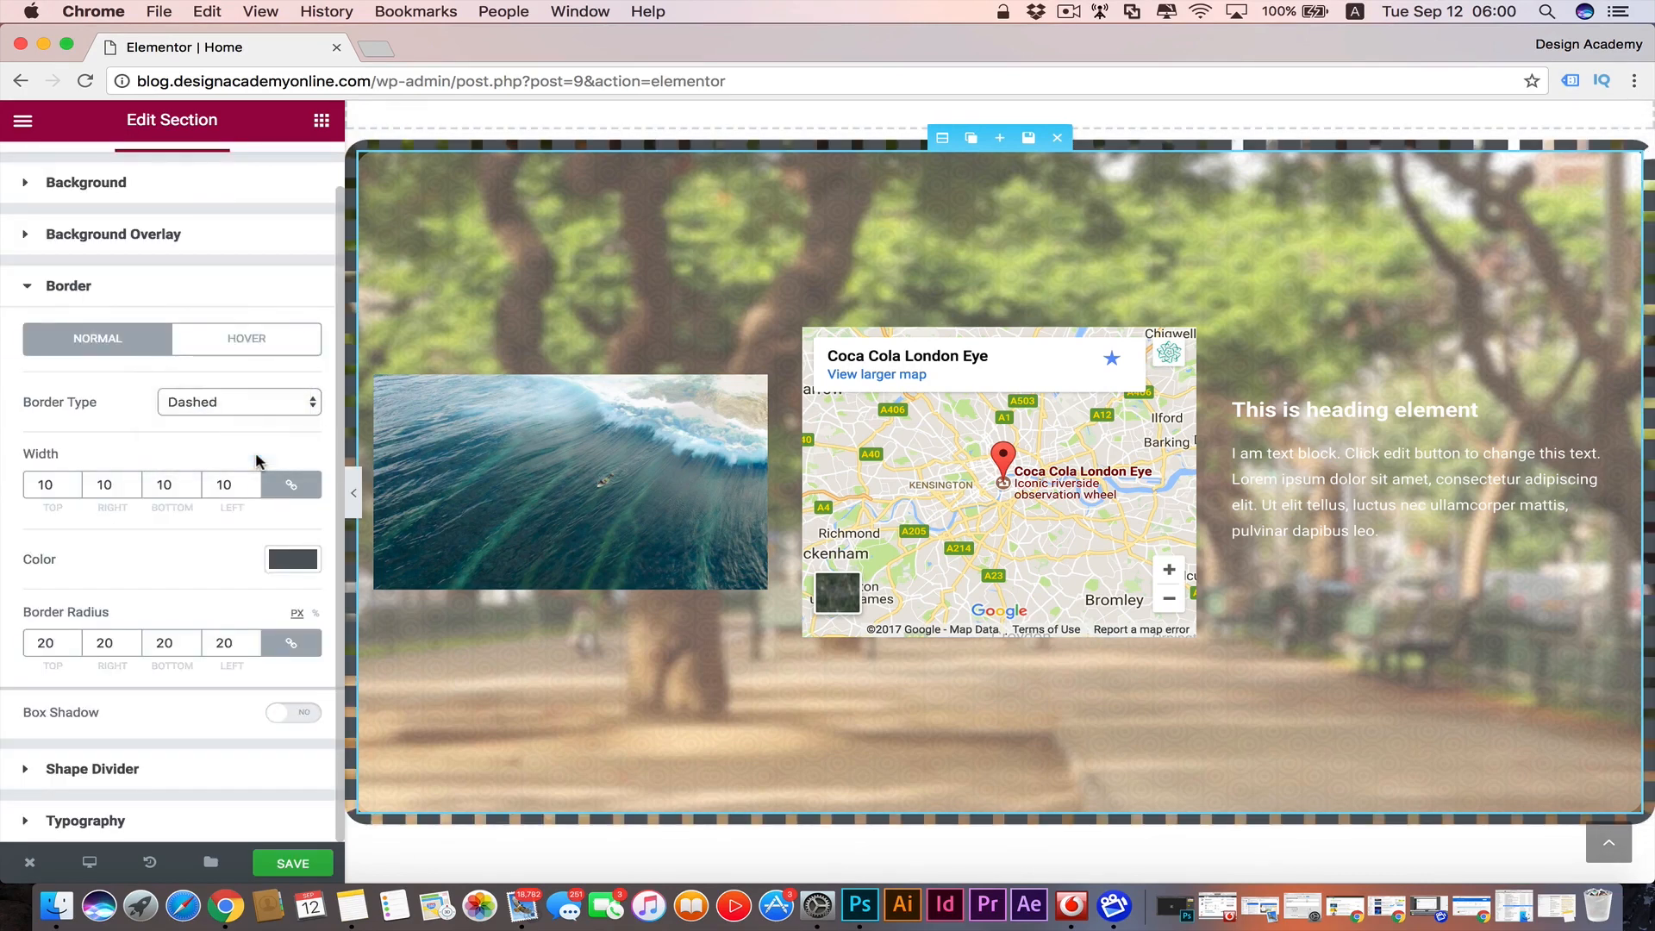
pyautogui.click(309, 404)
pyautogui.click(292, 350)
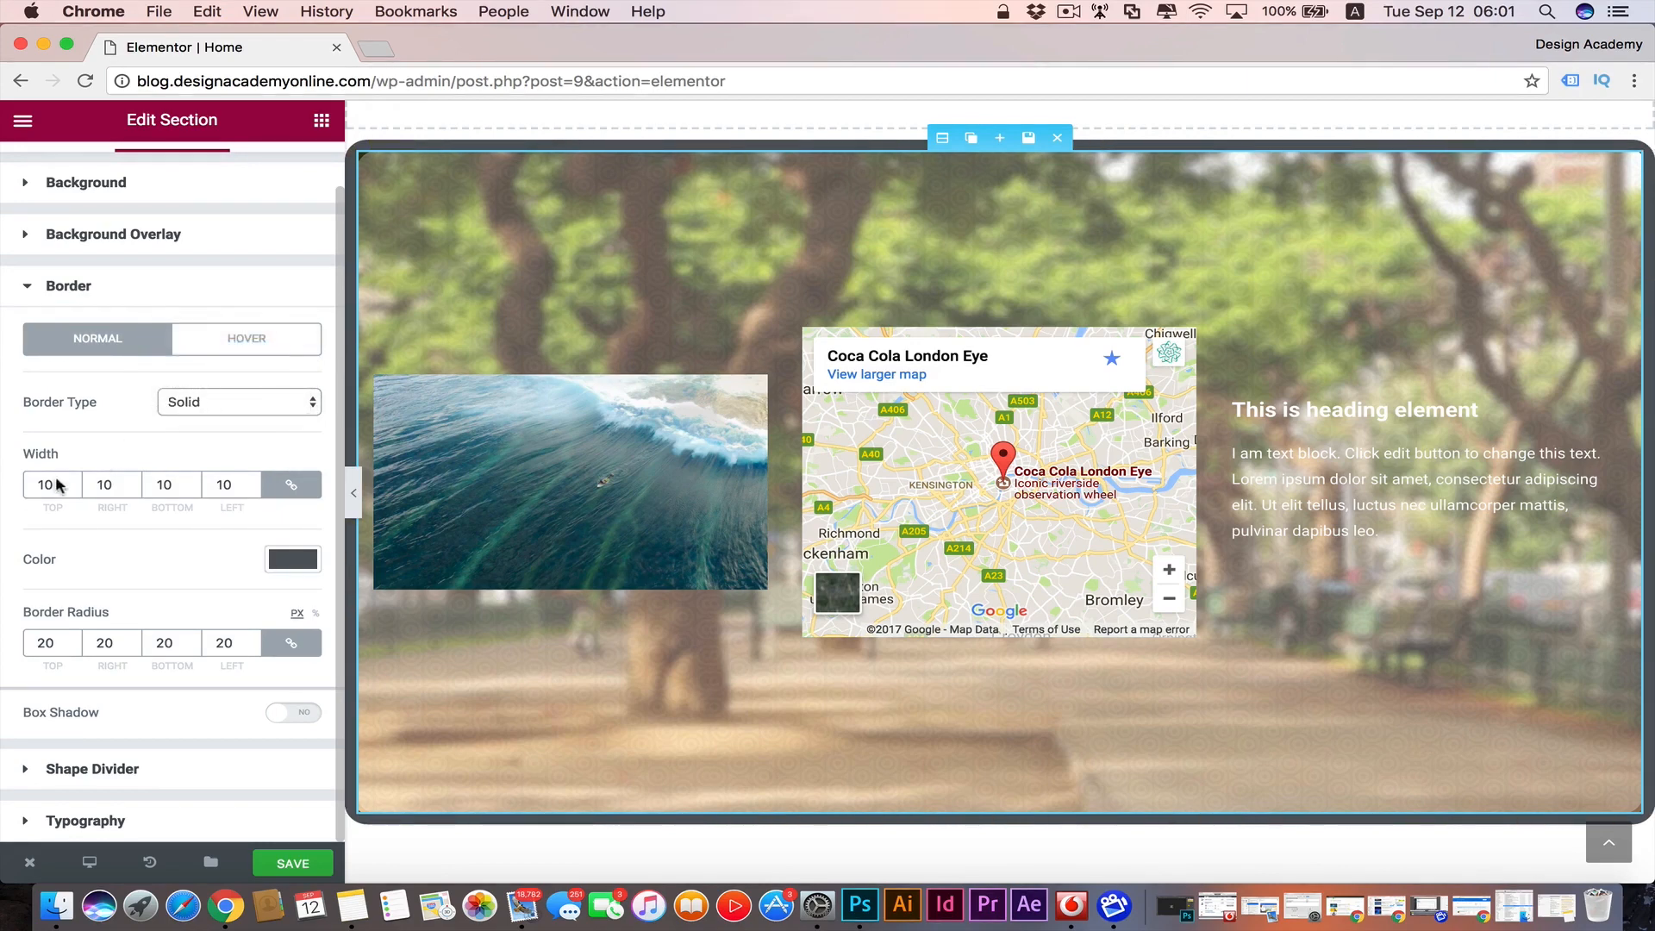
# - Set the section's linked border width to 0 on all four sides
pyautogui.press('Tab')
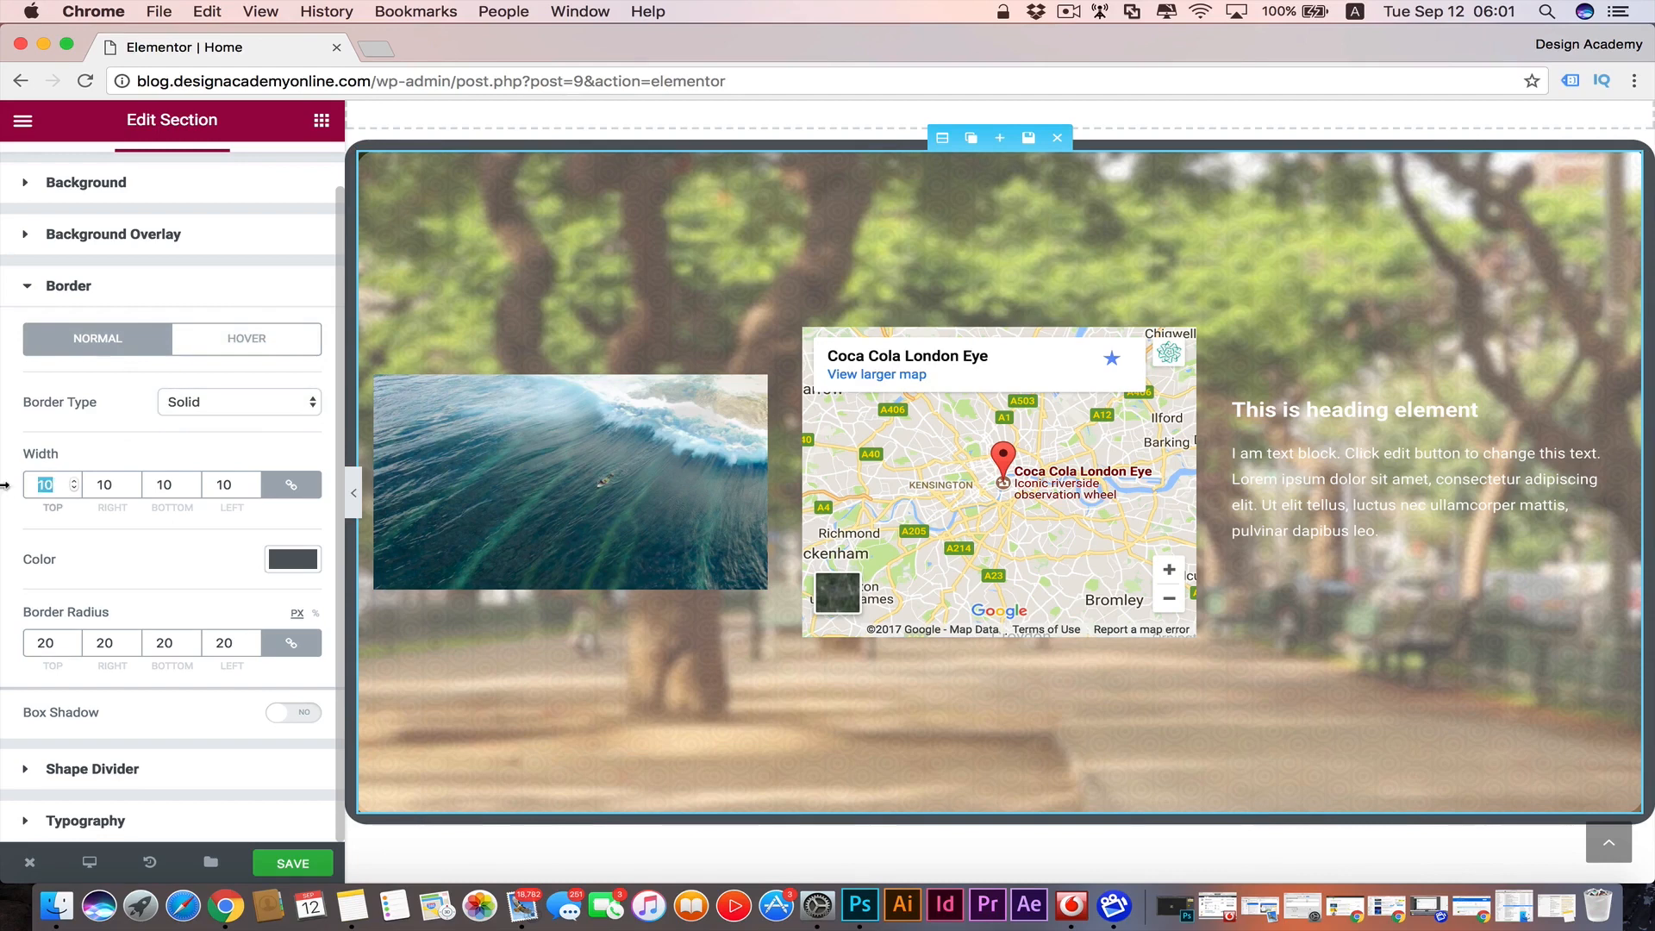
pyautogui.write('0')
pyautogui.click(60, 643)
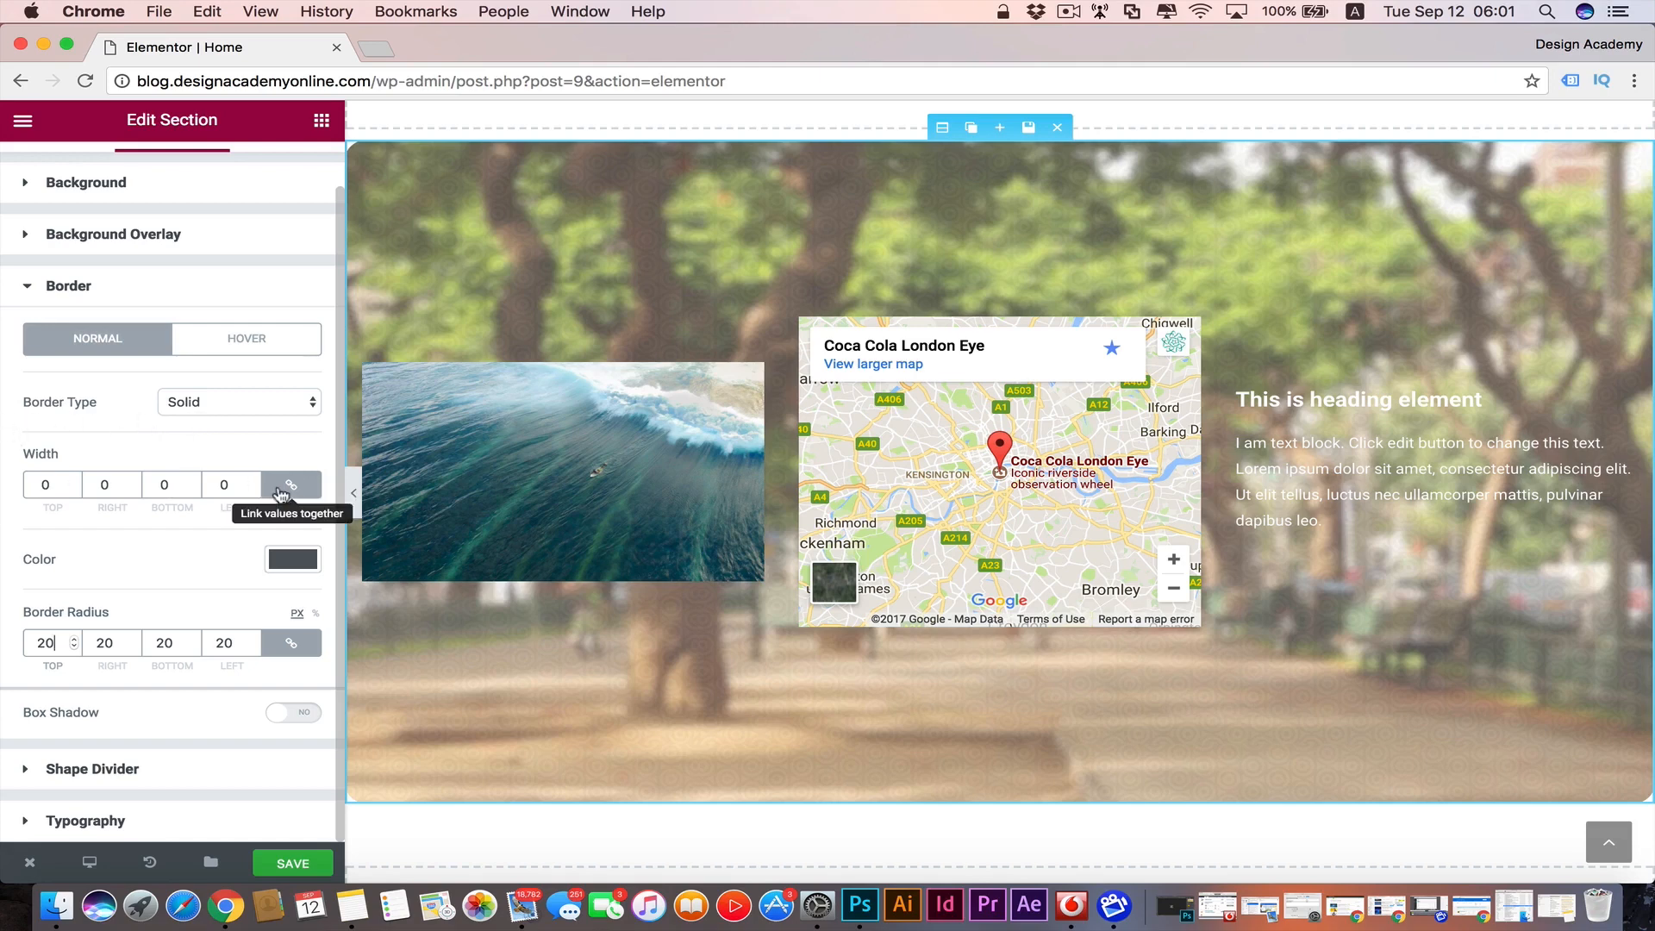
pyautogui.click(354, 495)
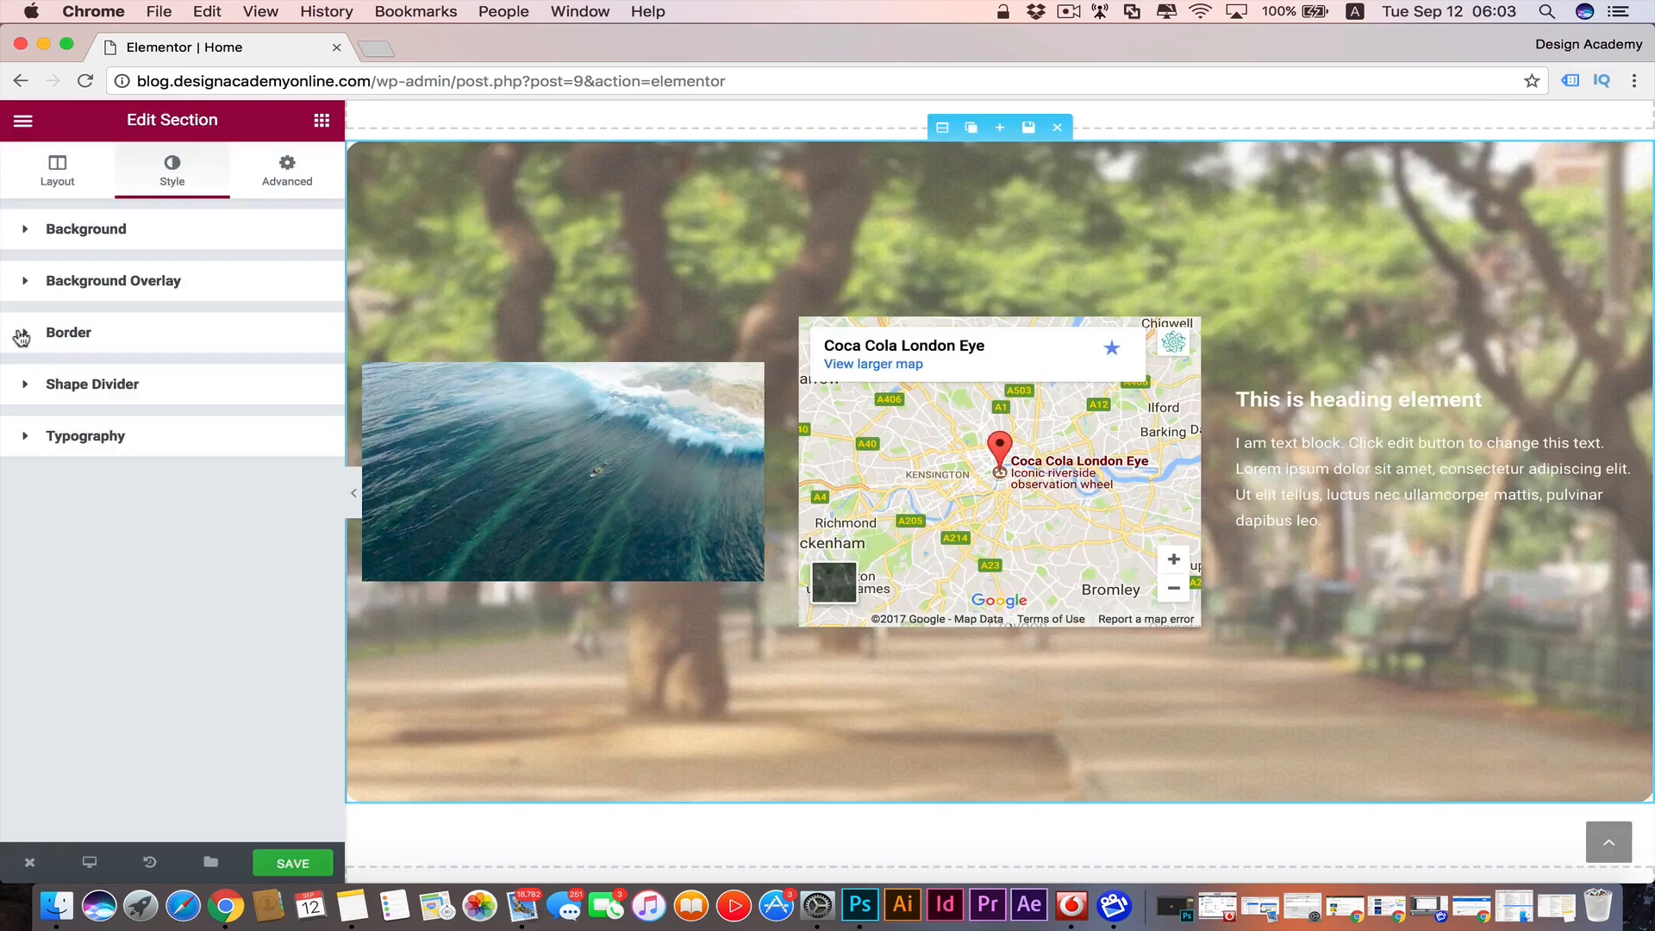
# - Set the section's border radius to 0 px on all corners
pyautogui.click(52, 329)
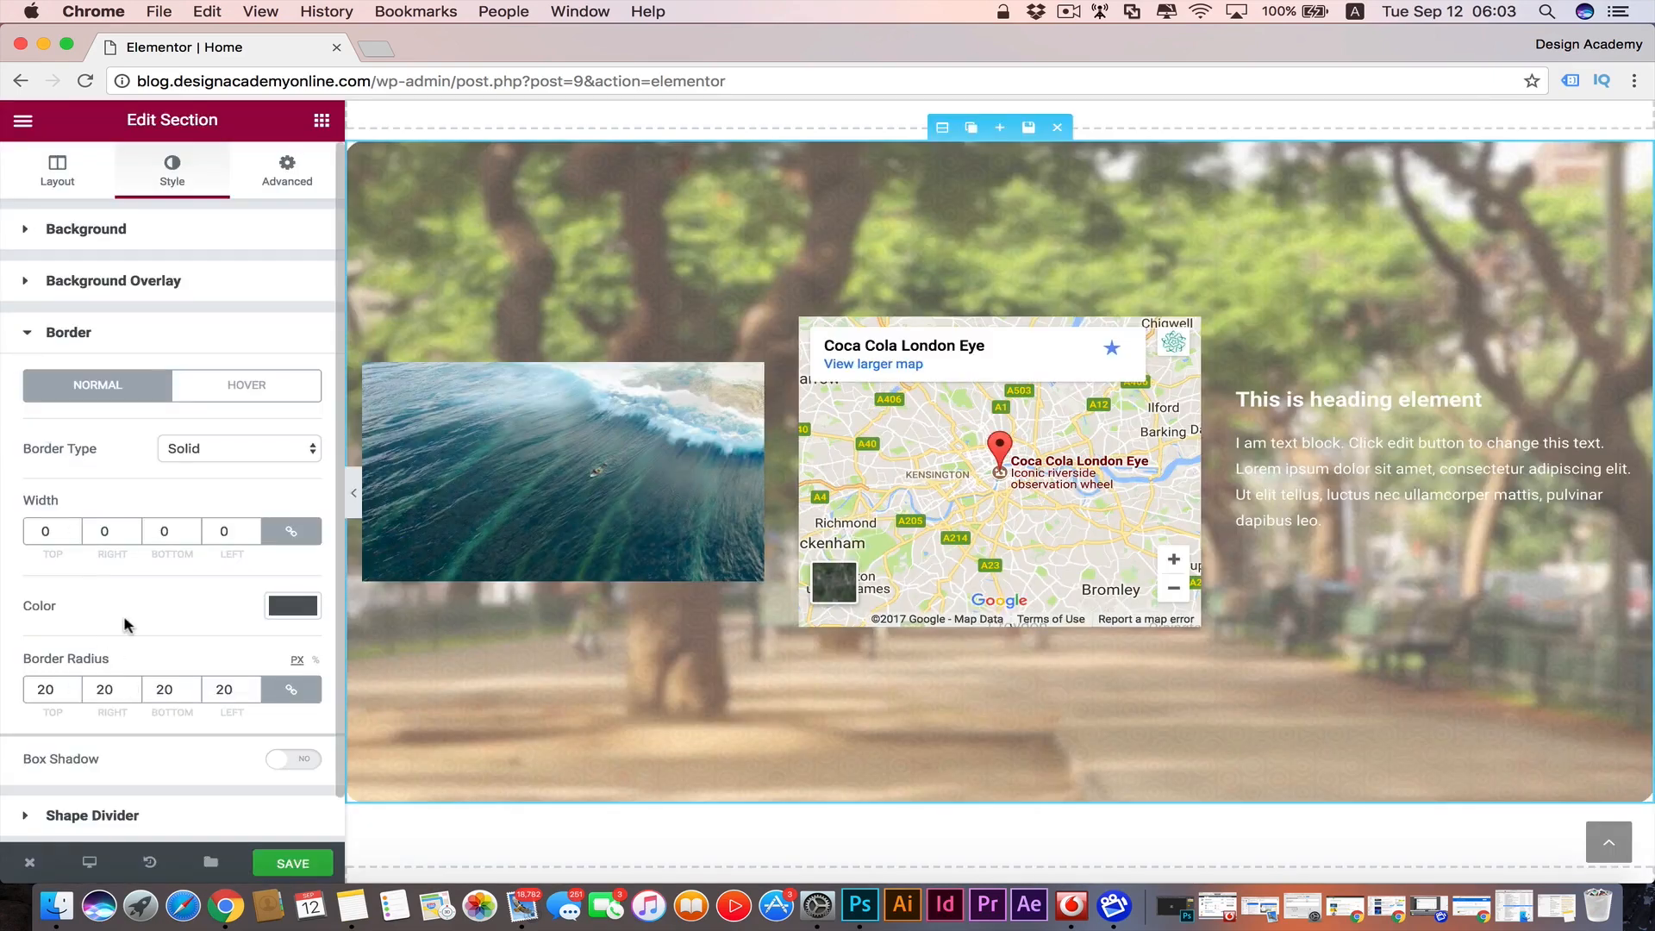
pyautogui.scroll(-1, 125, 624)
pyautogui.doubleClick(45, 642)
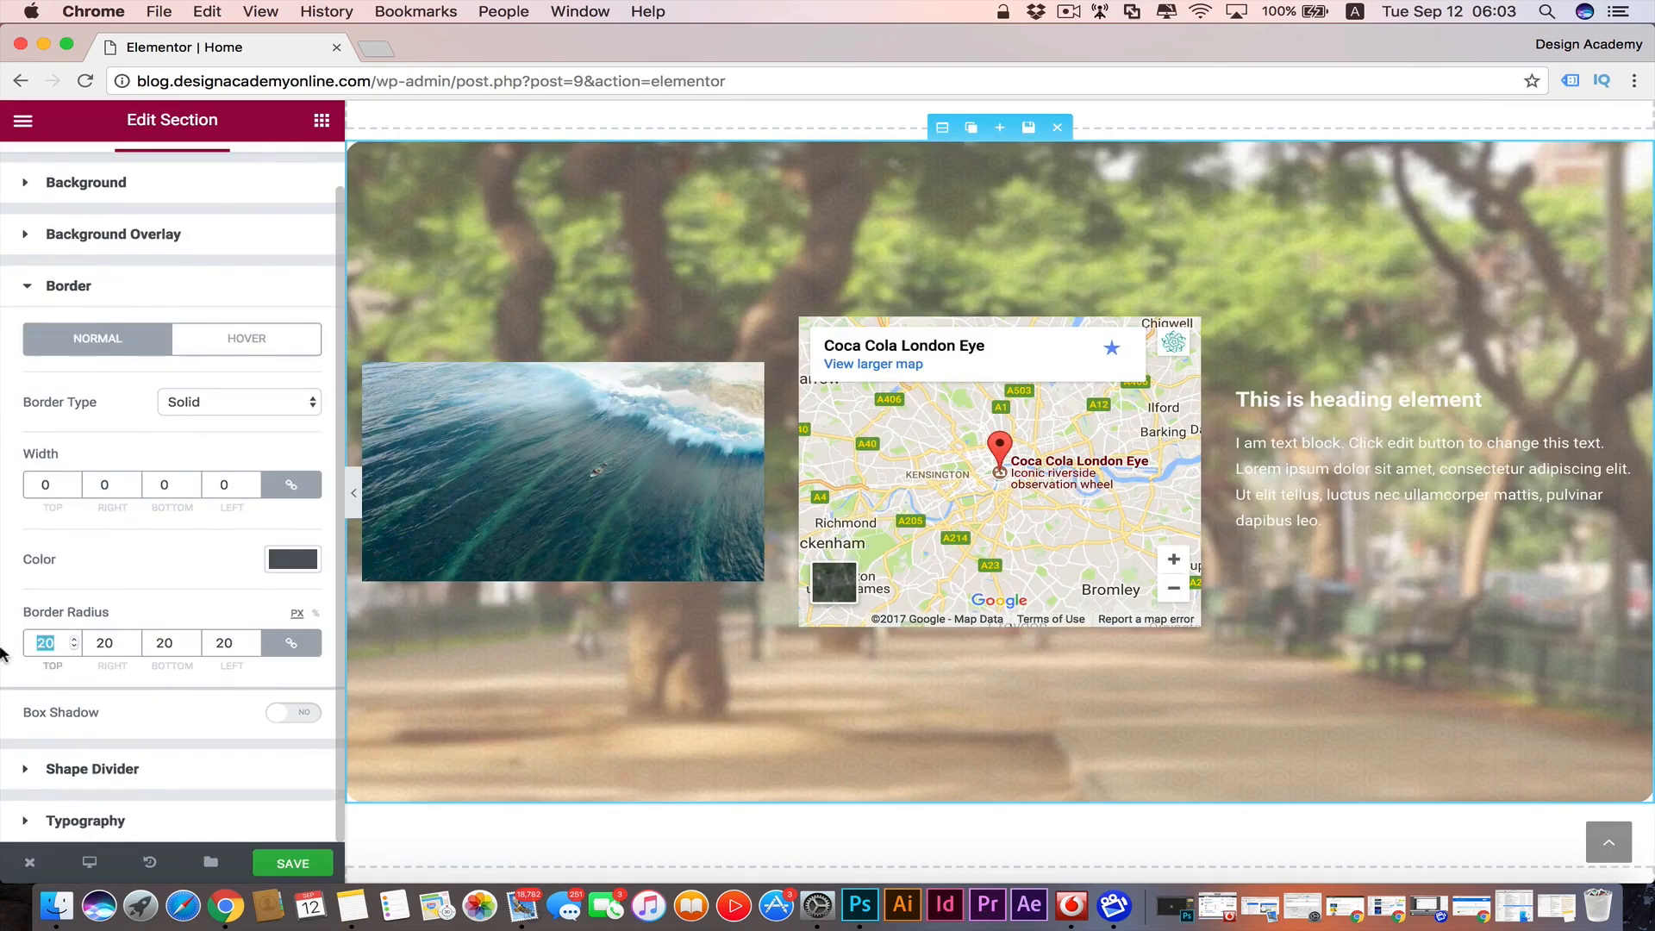
pyautogui.write('0')
pyautogui.click(26, 289)
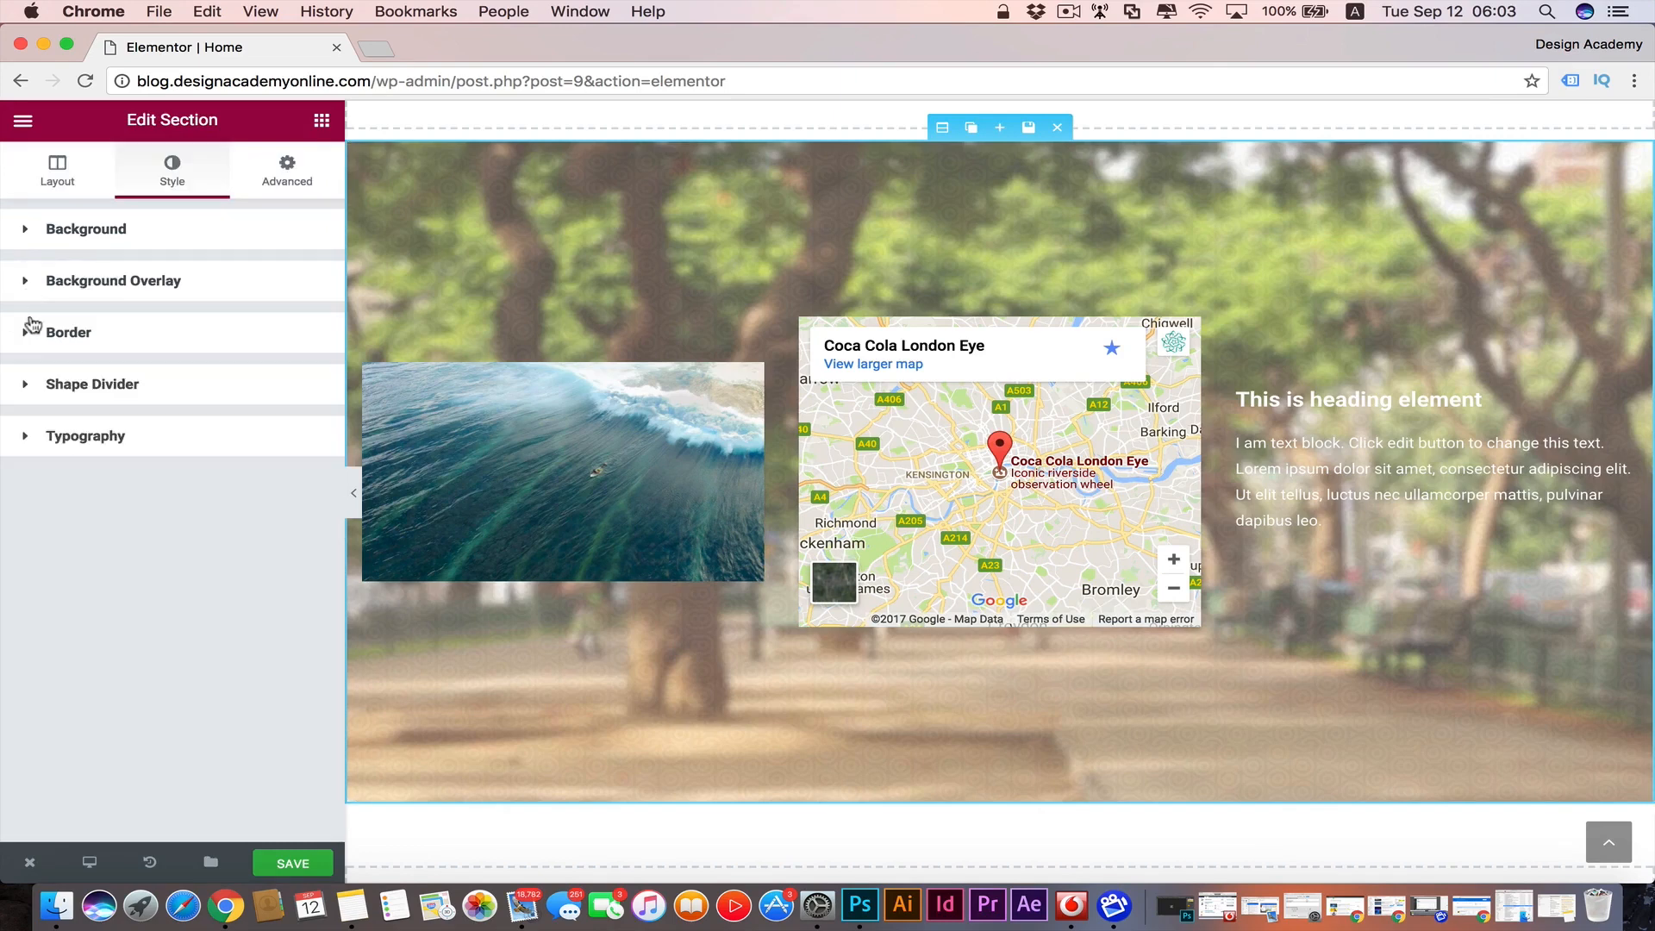
# - Add a Mountains shape divider to the section's top edge with a width of 100 and a height of 113
pyautogui.click(29, 391)
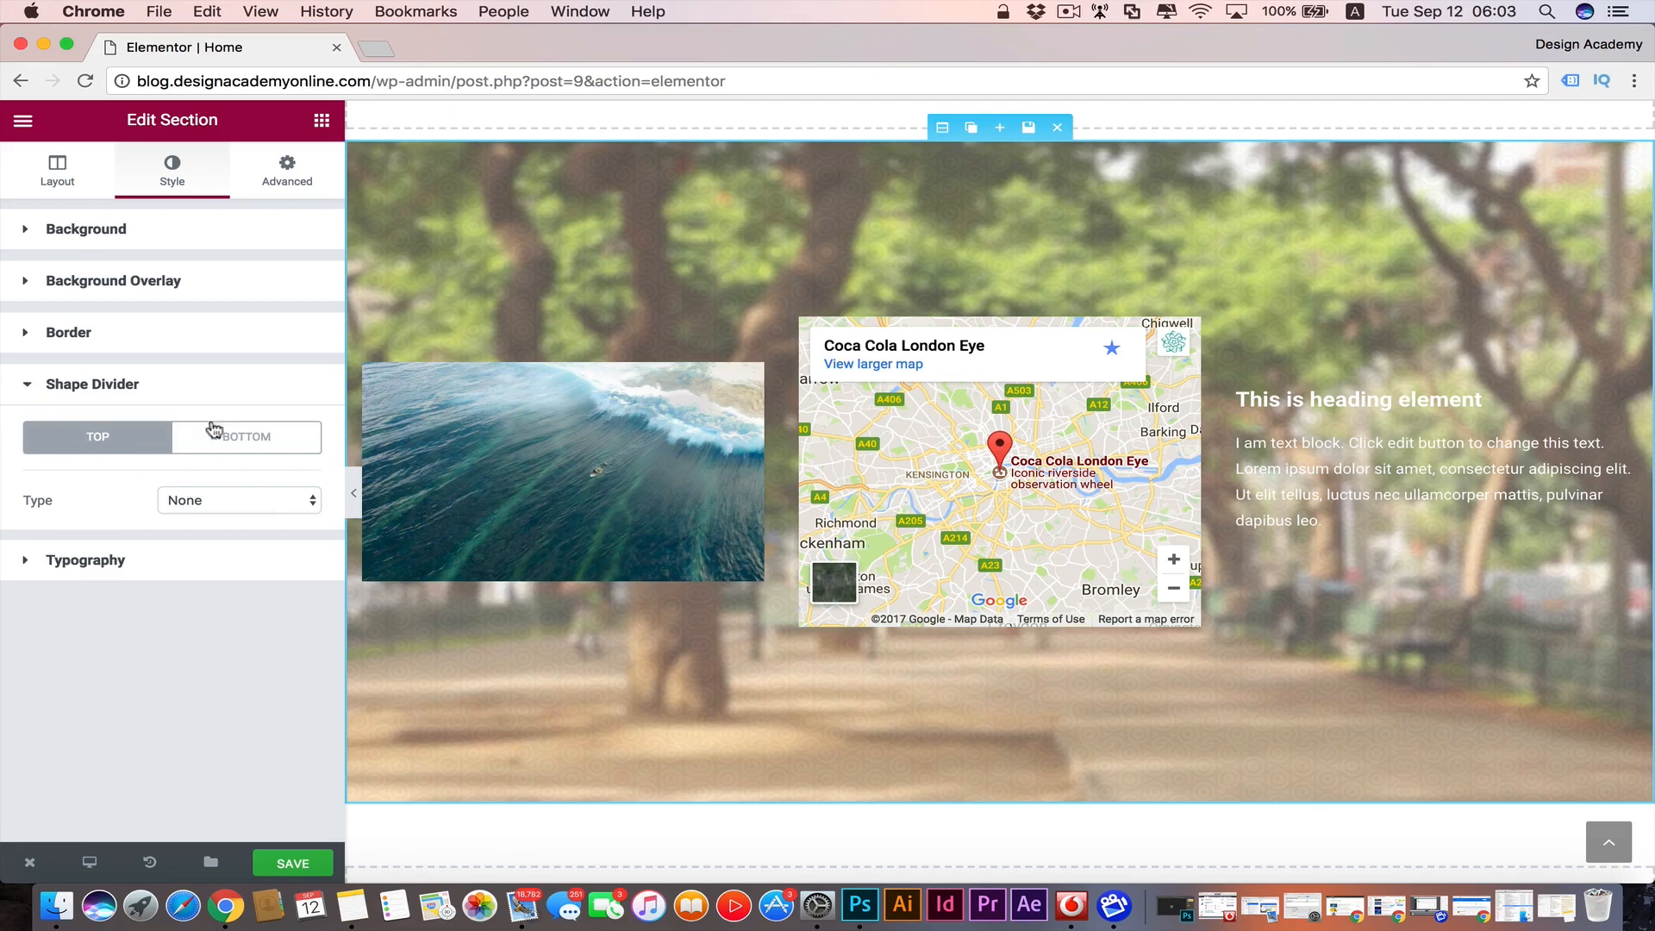
pyautogui.click(312, 503)
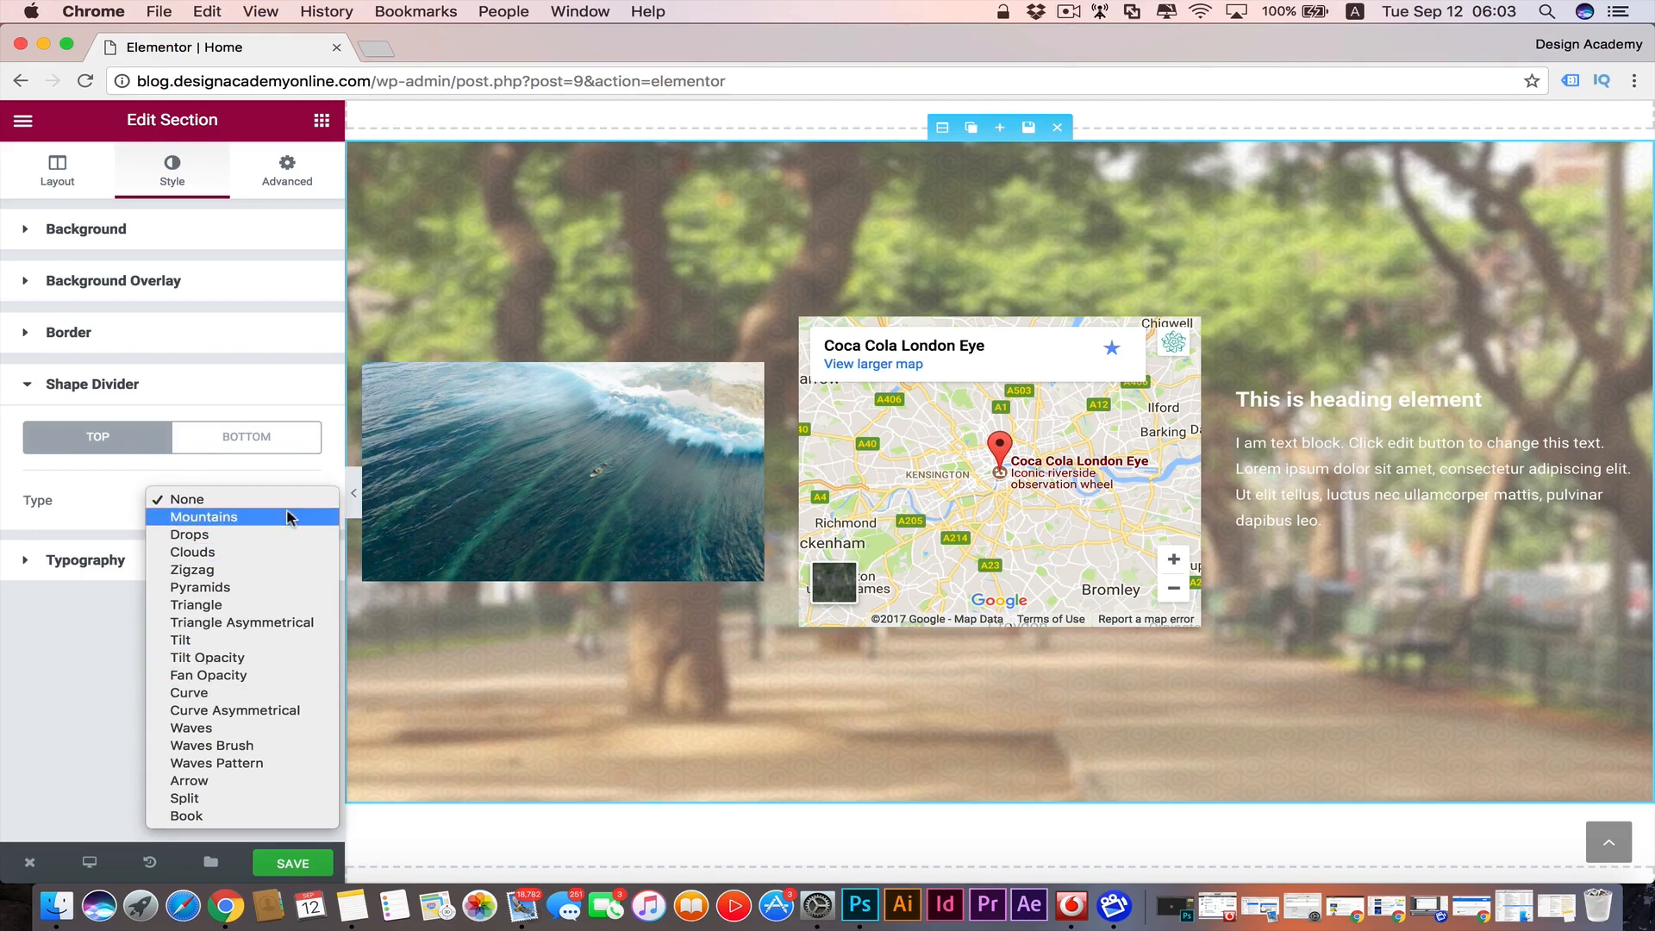
pyautogui.click(282, 516)
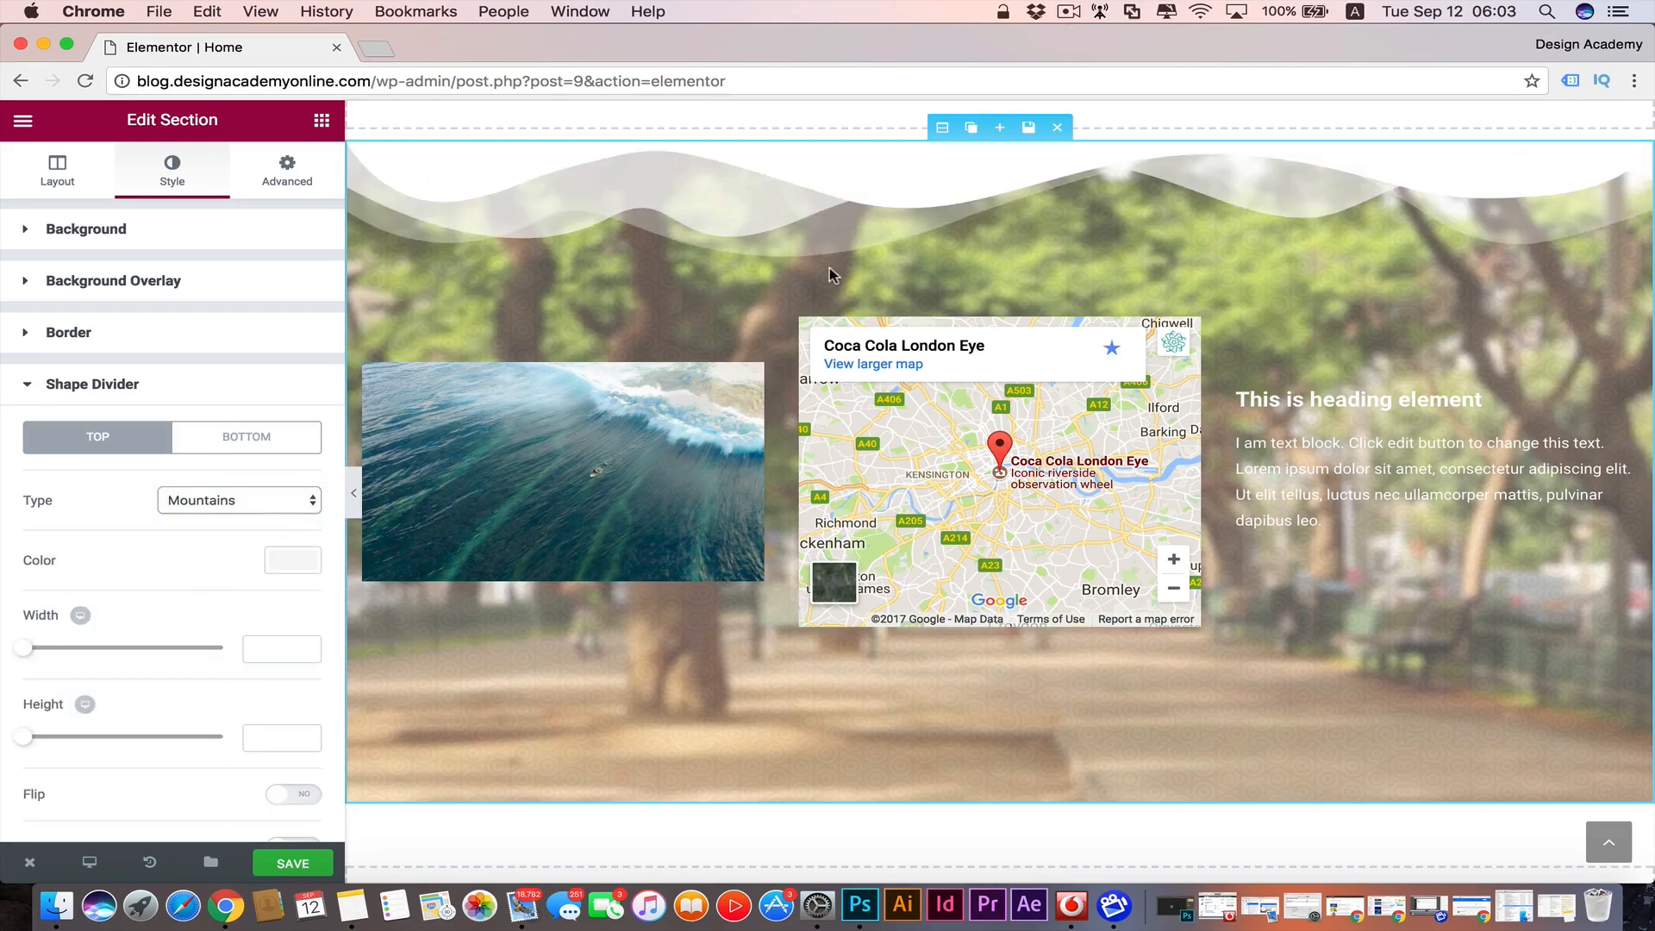
pyautogui.scroll(2, 1285, 338)
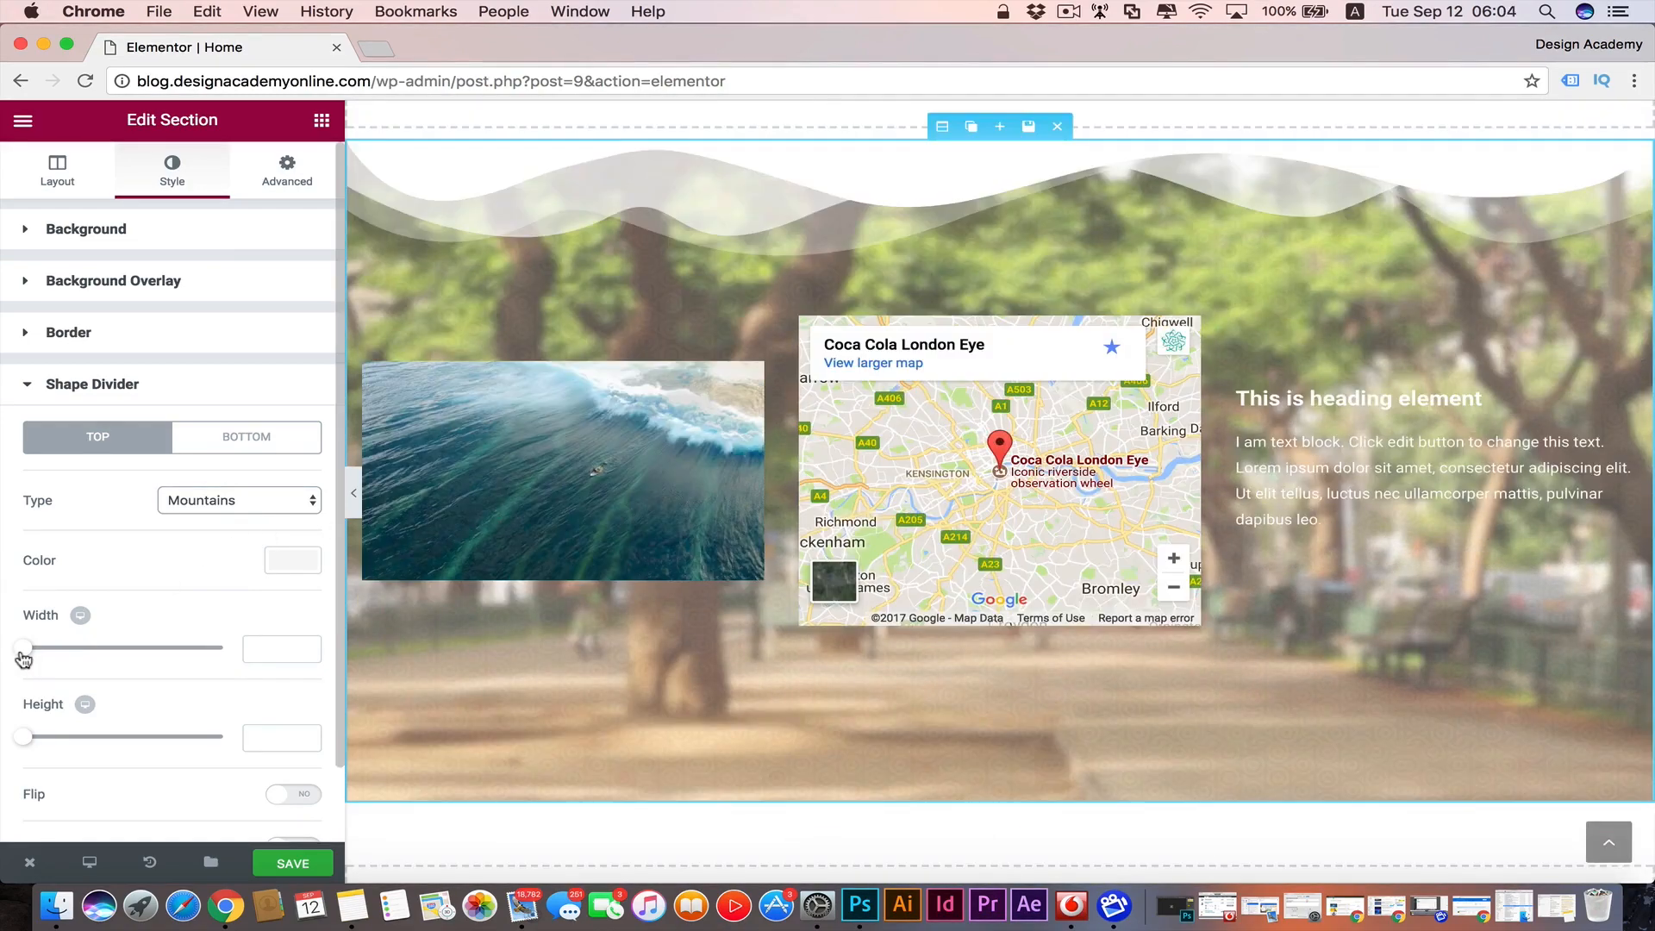
pyautogui.moveTo(24, 655)
pyautogui.mouseDown()
pyautogui.moveTo(58, 653)
pyautogui.moveTo(10, 662)
pyautogui.mouseUp()
pyautogui.moveTo(24, 737); pyautogui.dragTo(73, 739)
# - Try the Flip and Bring to Front options on the top shape divider, turning each one off again
pyautogui.scroll(-3, 166, 713)
pyautogui.click(279, 712)
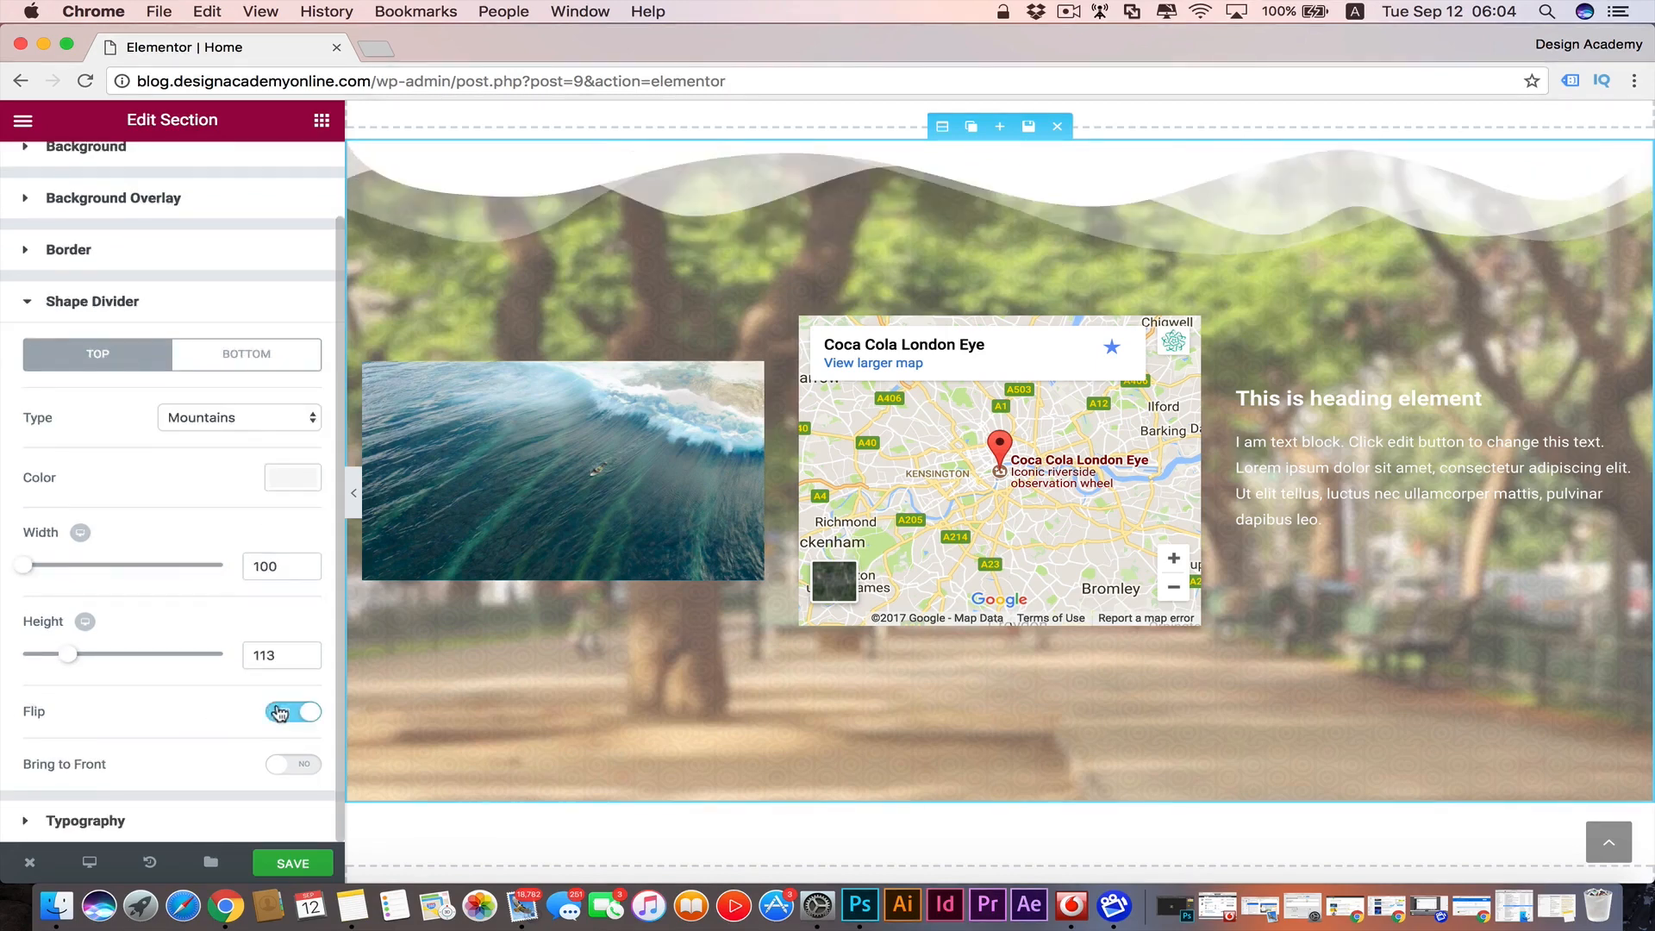
pyautogui.click(282, 714)
pyautogui.click(288, 766)
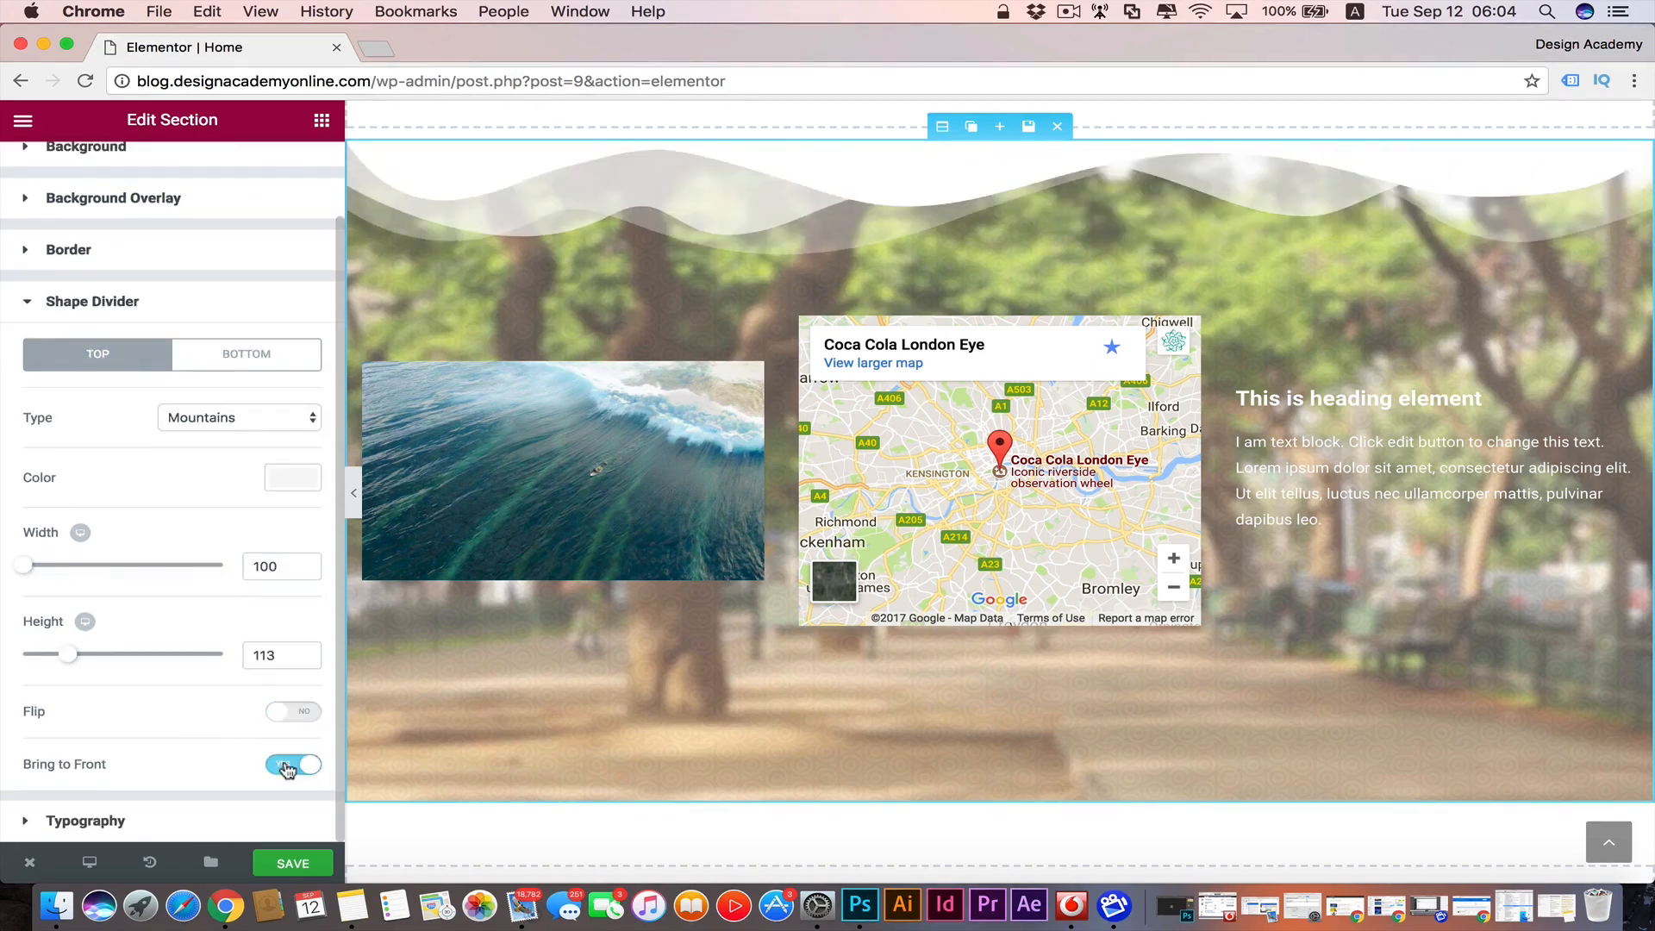
pyautogui.click(288, 766)
pyautogui.click(33, 300)
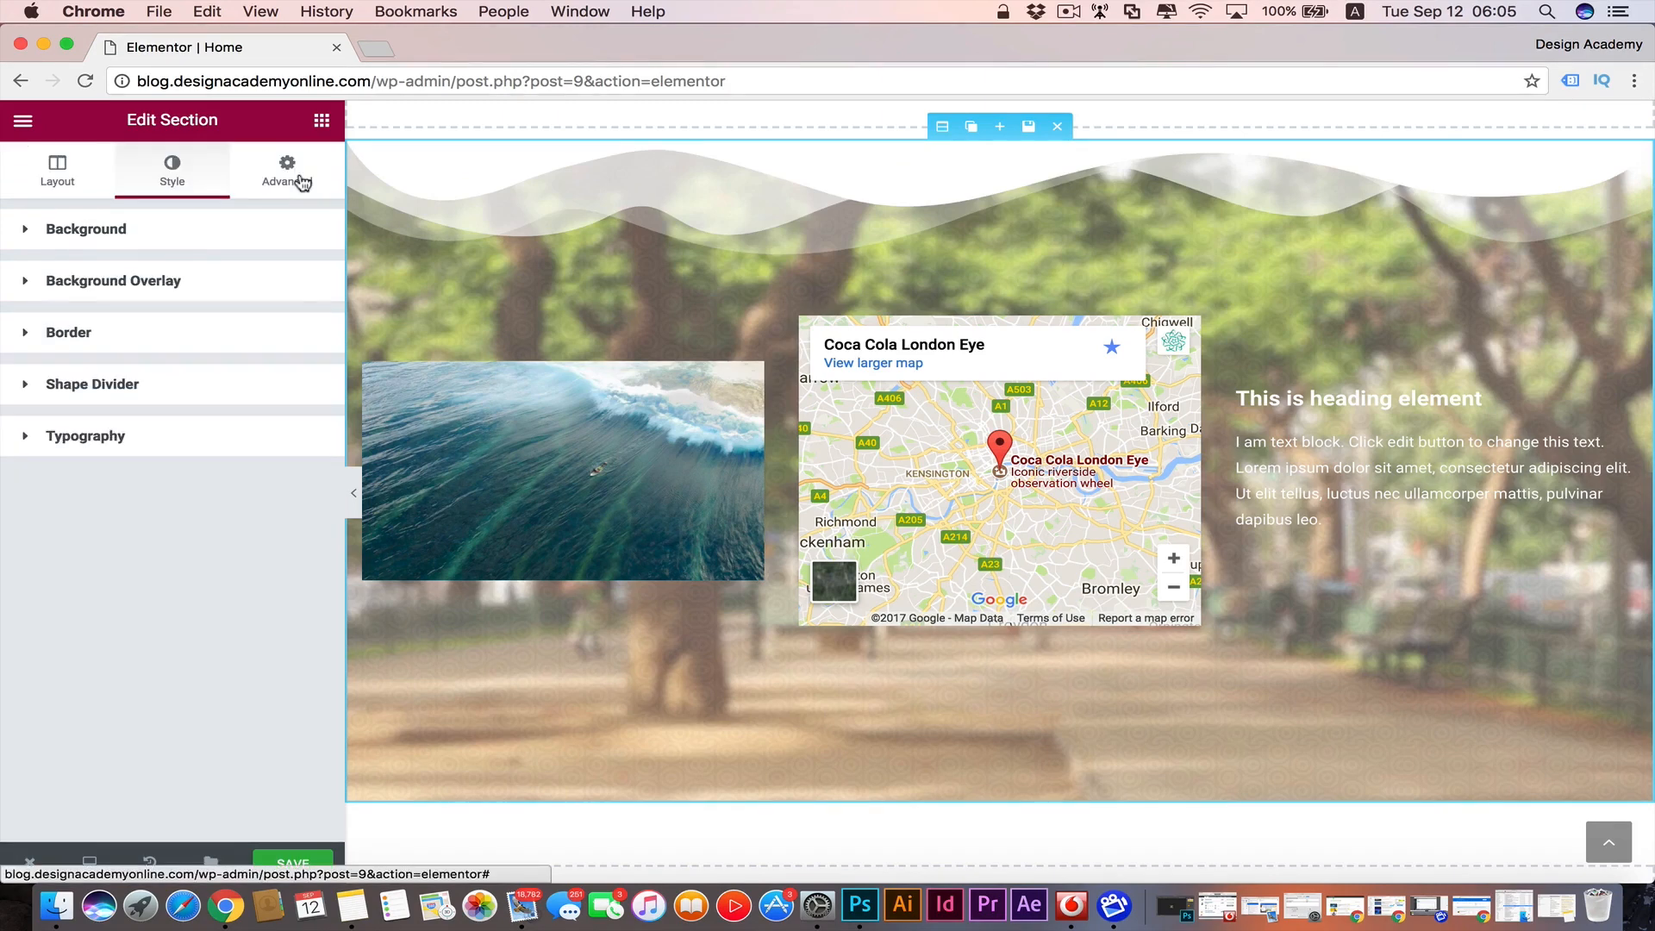
# - Open the section's advanced settings and look over the margin, padding, Z-index, entrance animation and CSS options
pyautogui.click(302, 182)
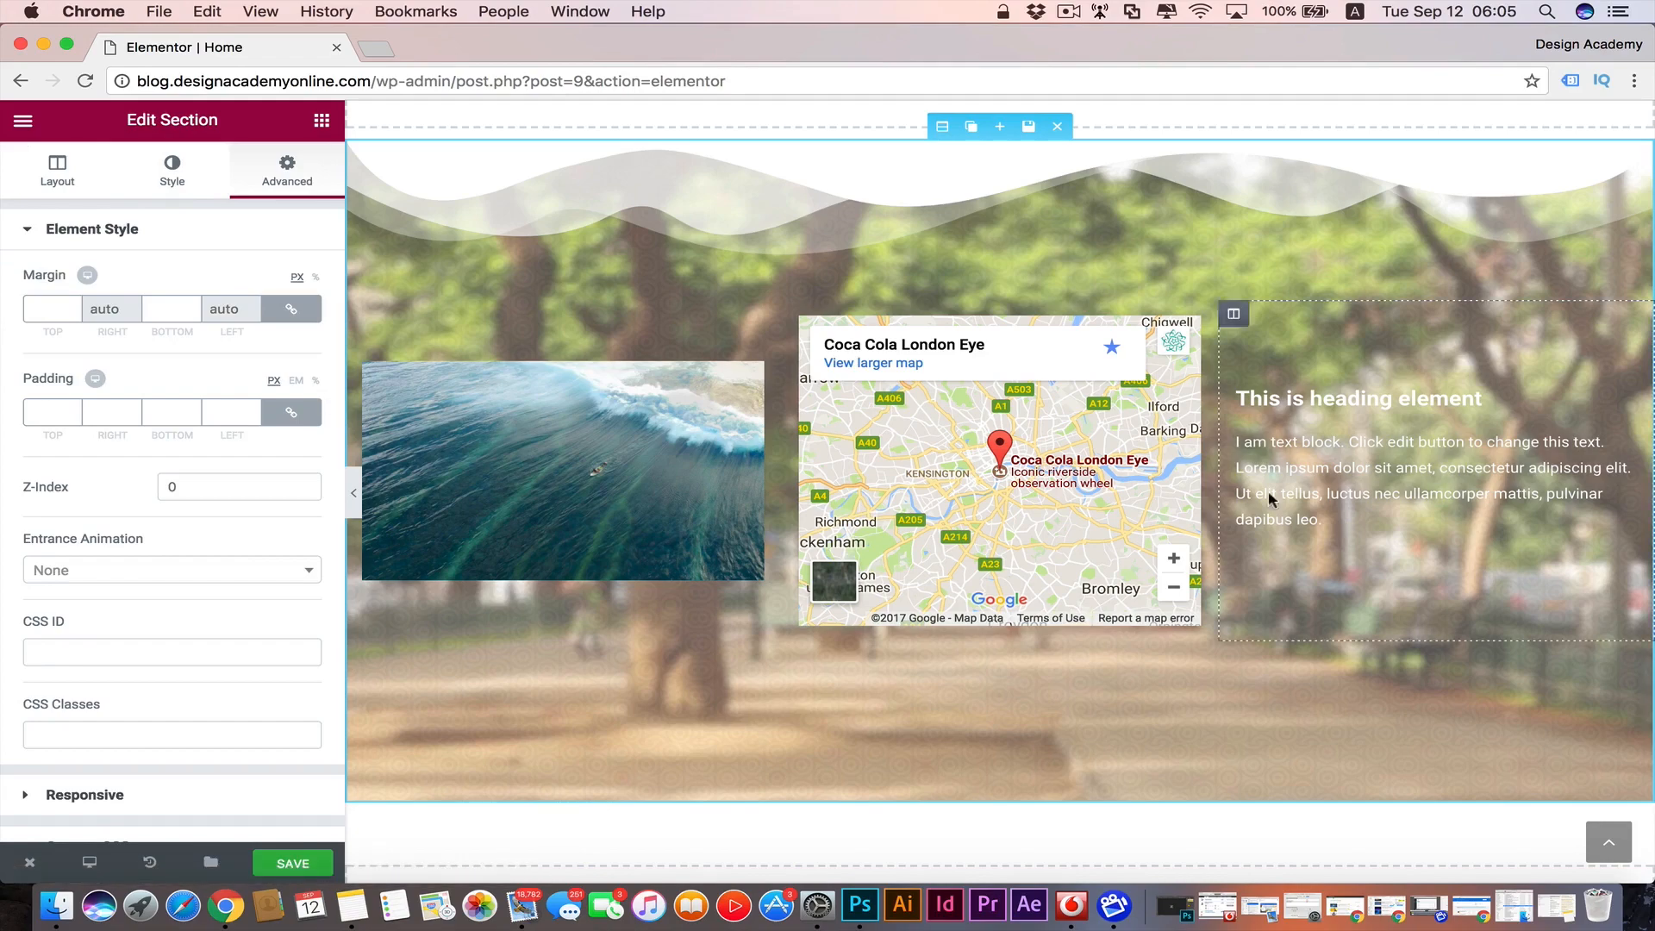
pyautogui.scroll(5, 1335, 590)
pyautogui.scroll(-5, 1337, 595)
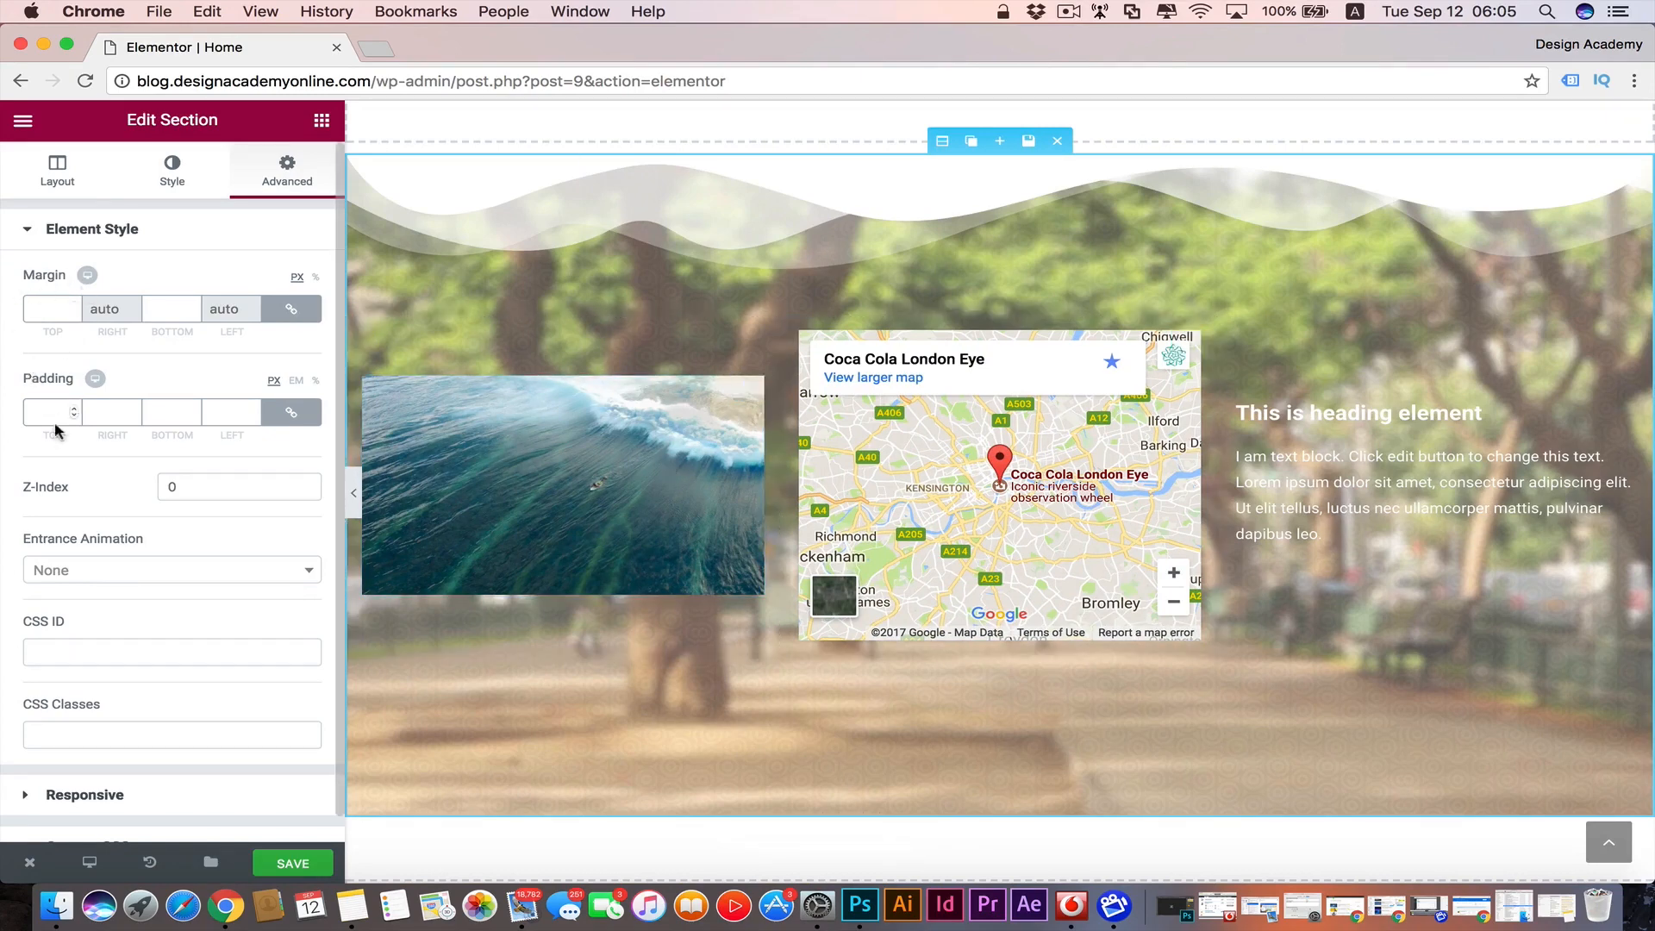
pyautogui.scroll(-1, 11, 554)
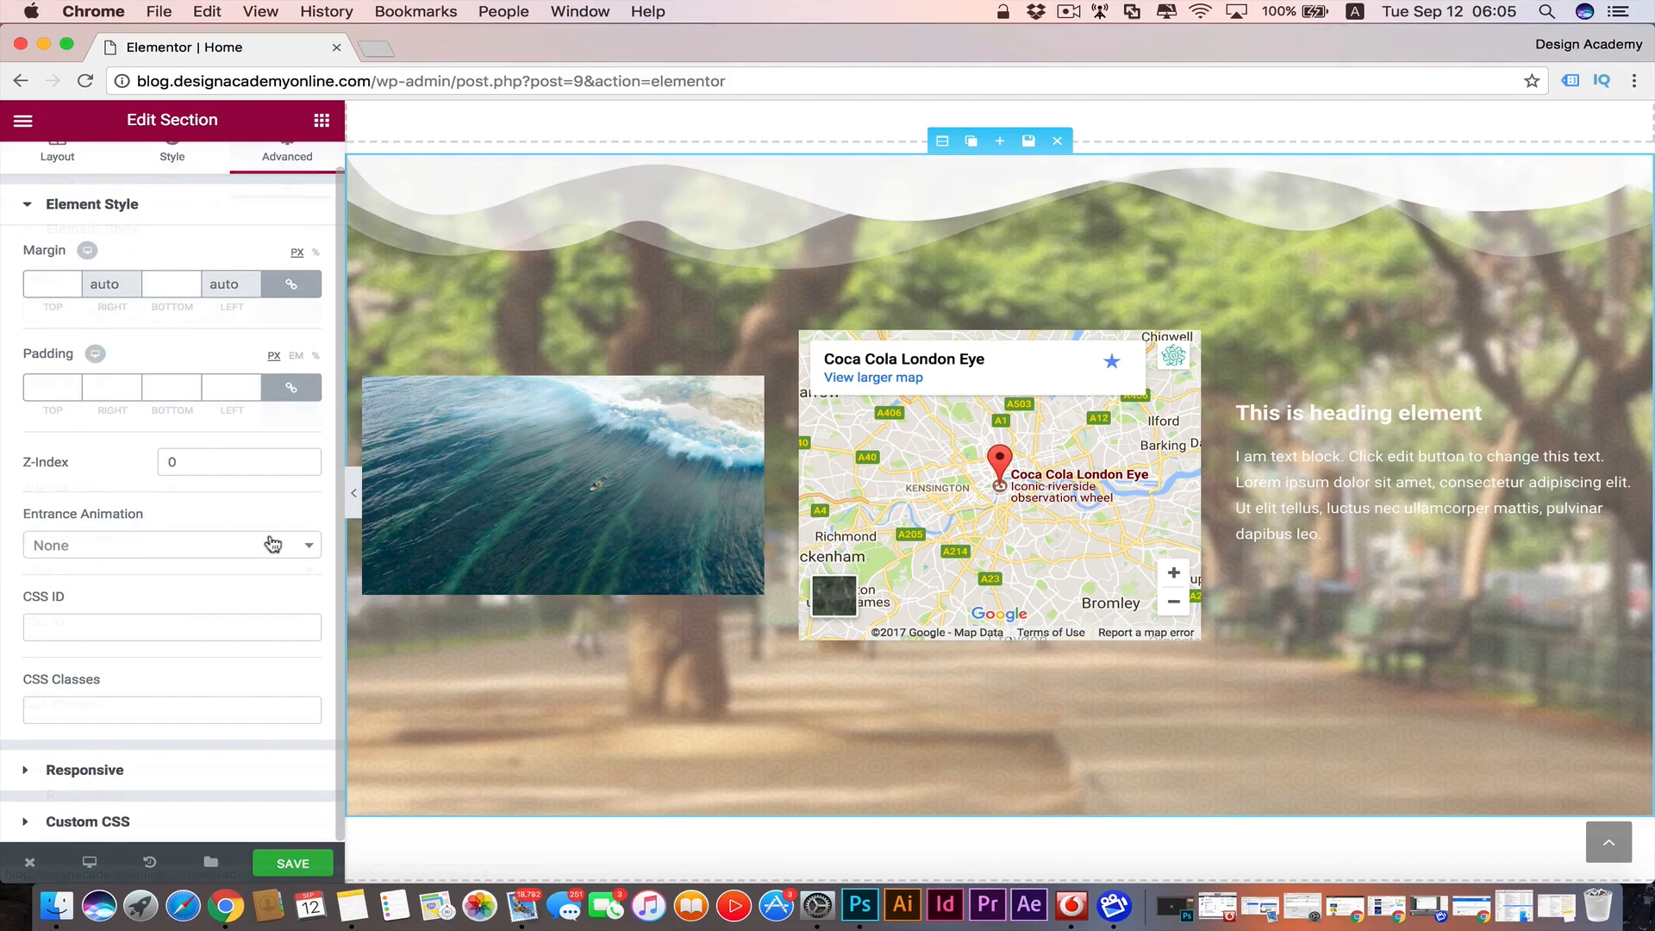
pyautogui.scroll(1, 138, 482)
# - Close the empty add-section area above the park-background section
pyautogui.scroll(4, 521, 298)
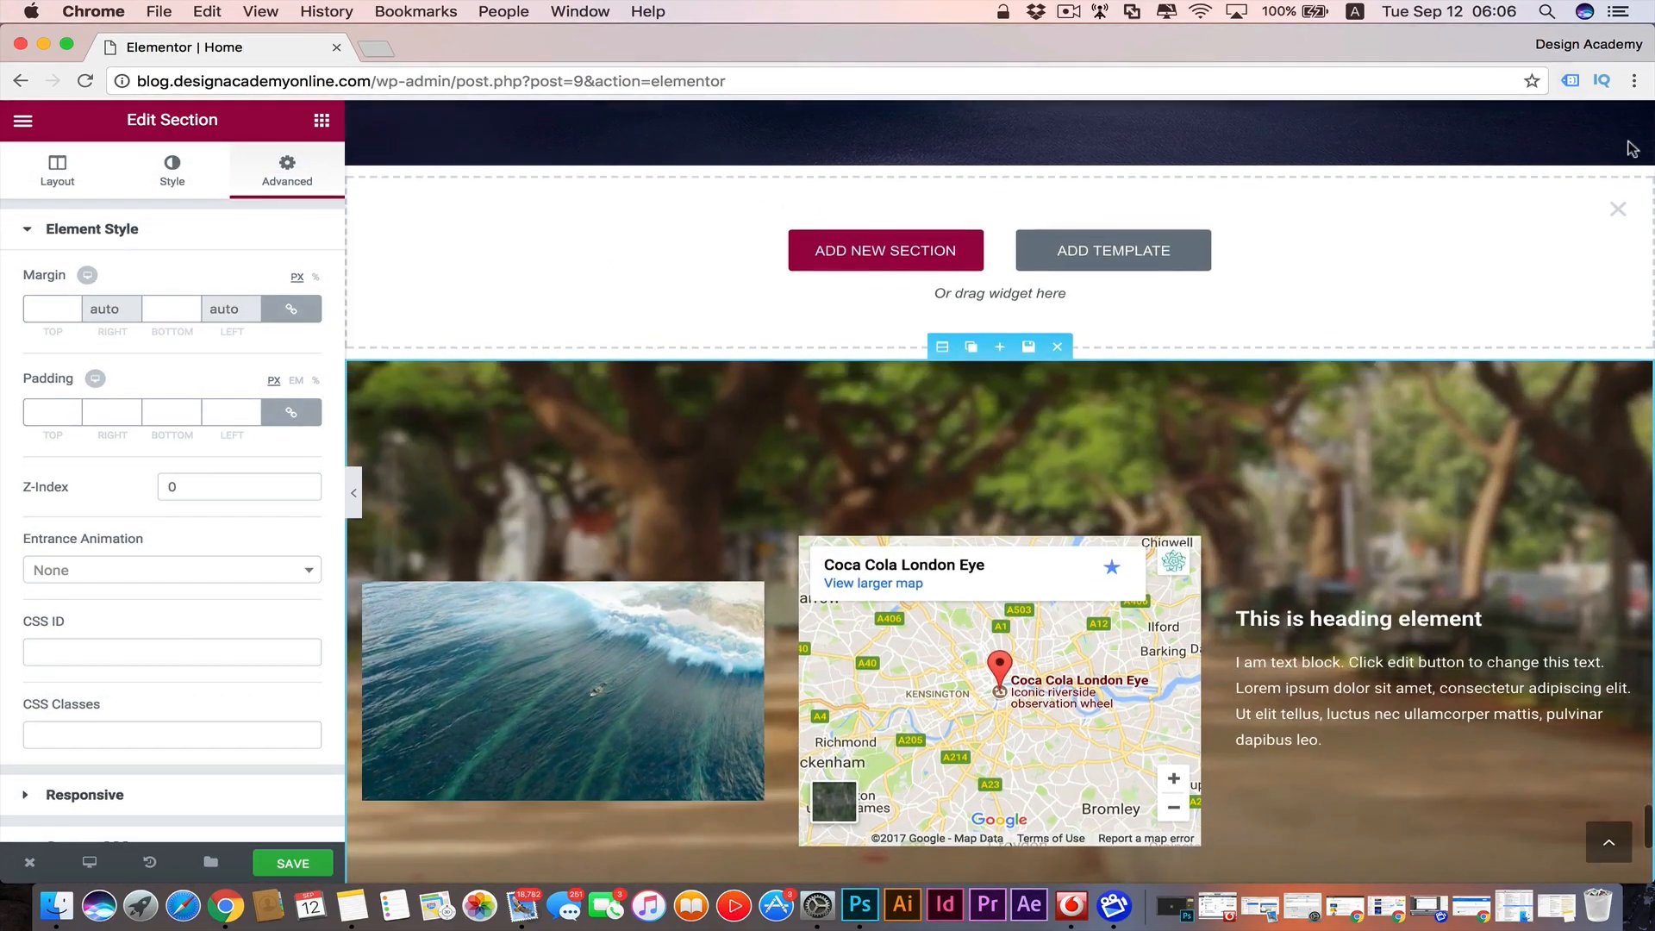
pyautogui.click(1619, 211)
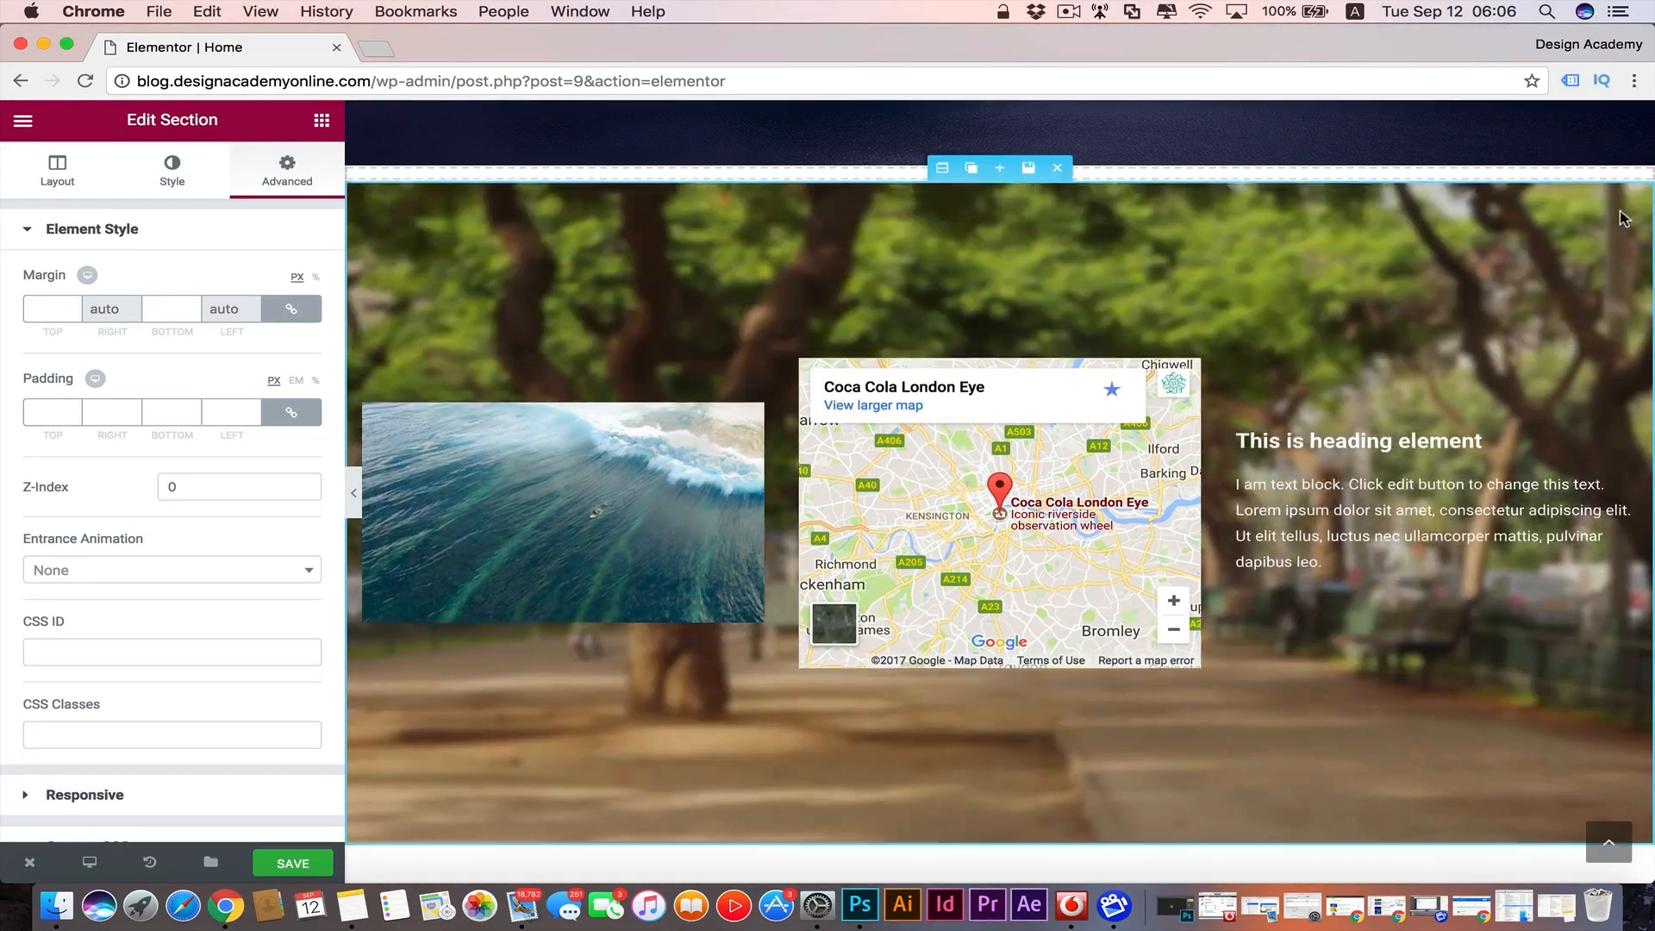
pyautogui.scroll(3, 1323, 319)
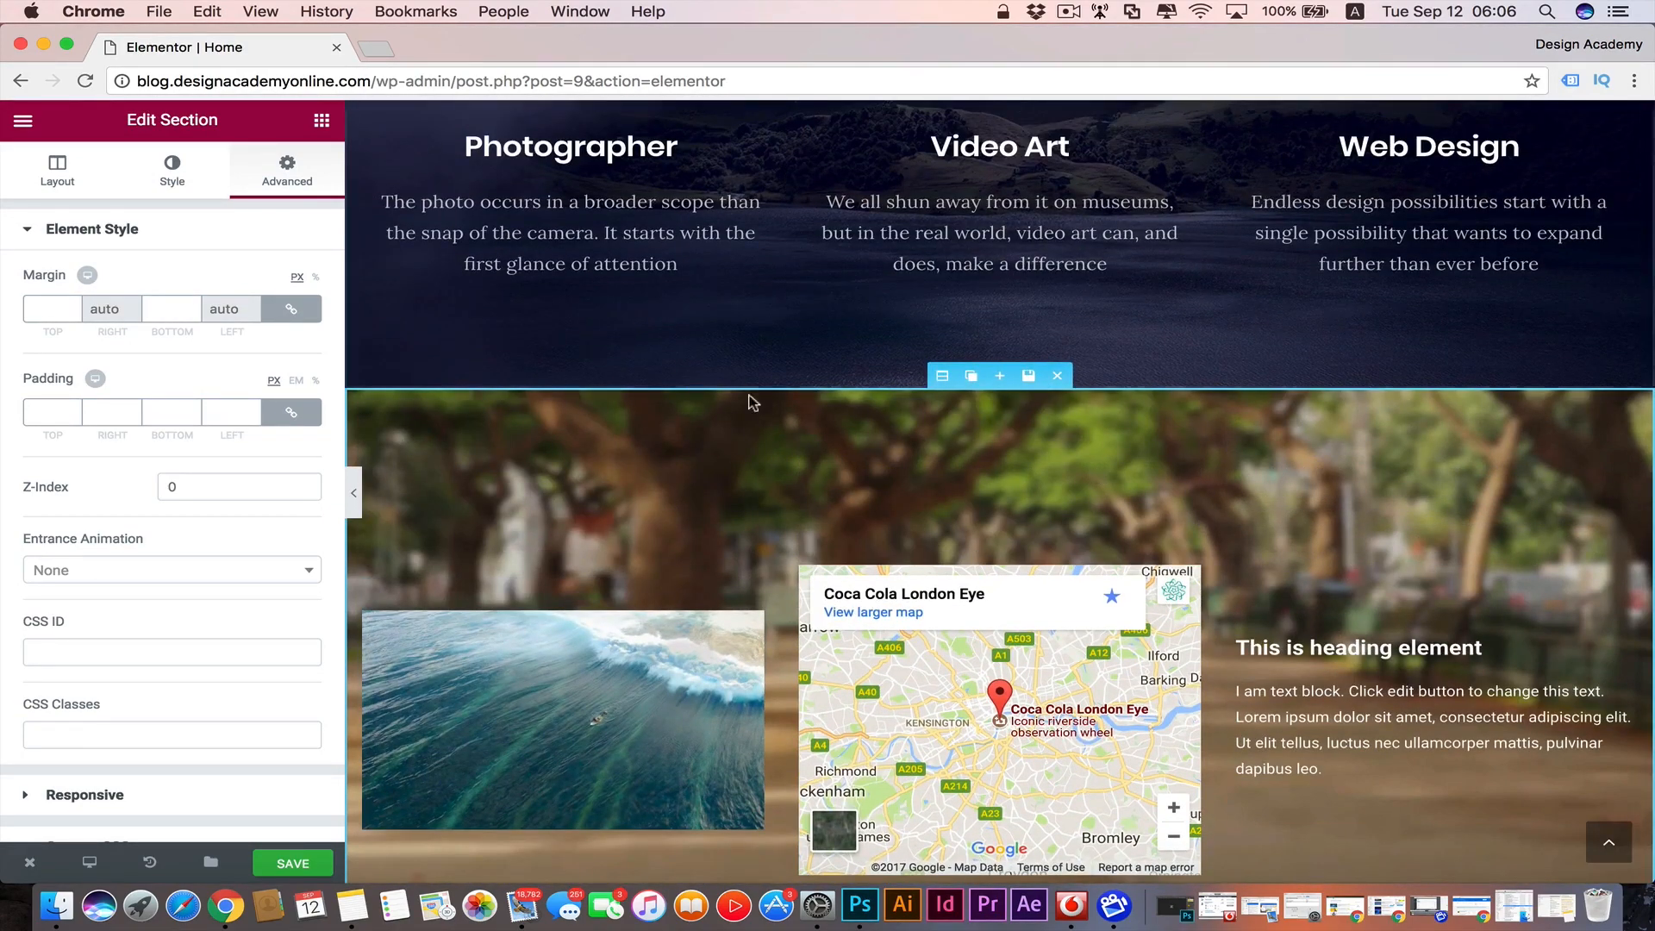
# - Try a padding of 10 px on the section
pyautogui.scroll(-3, 713, 518)
pyautogui.scroll(1, 457, 240)
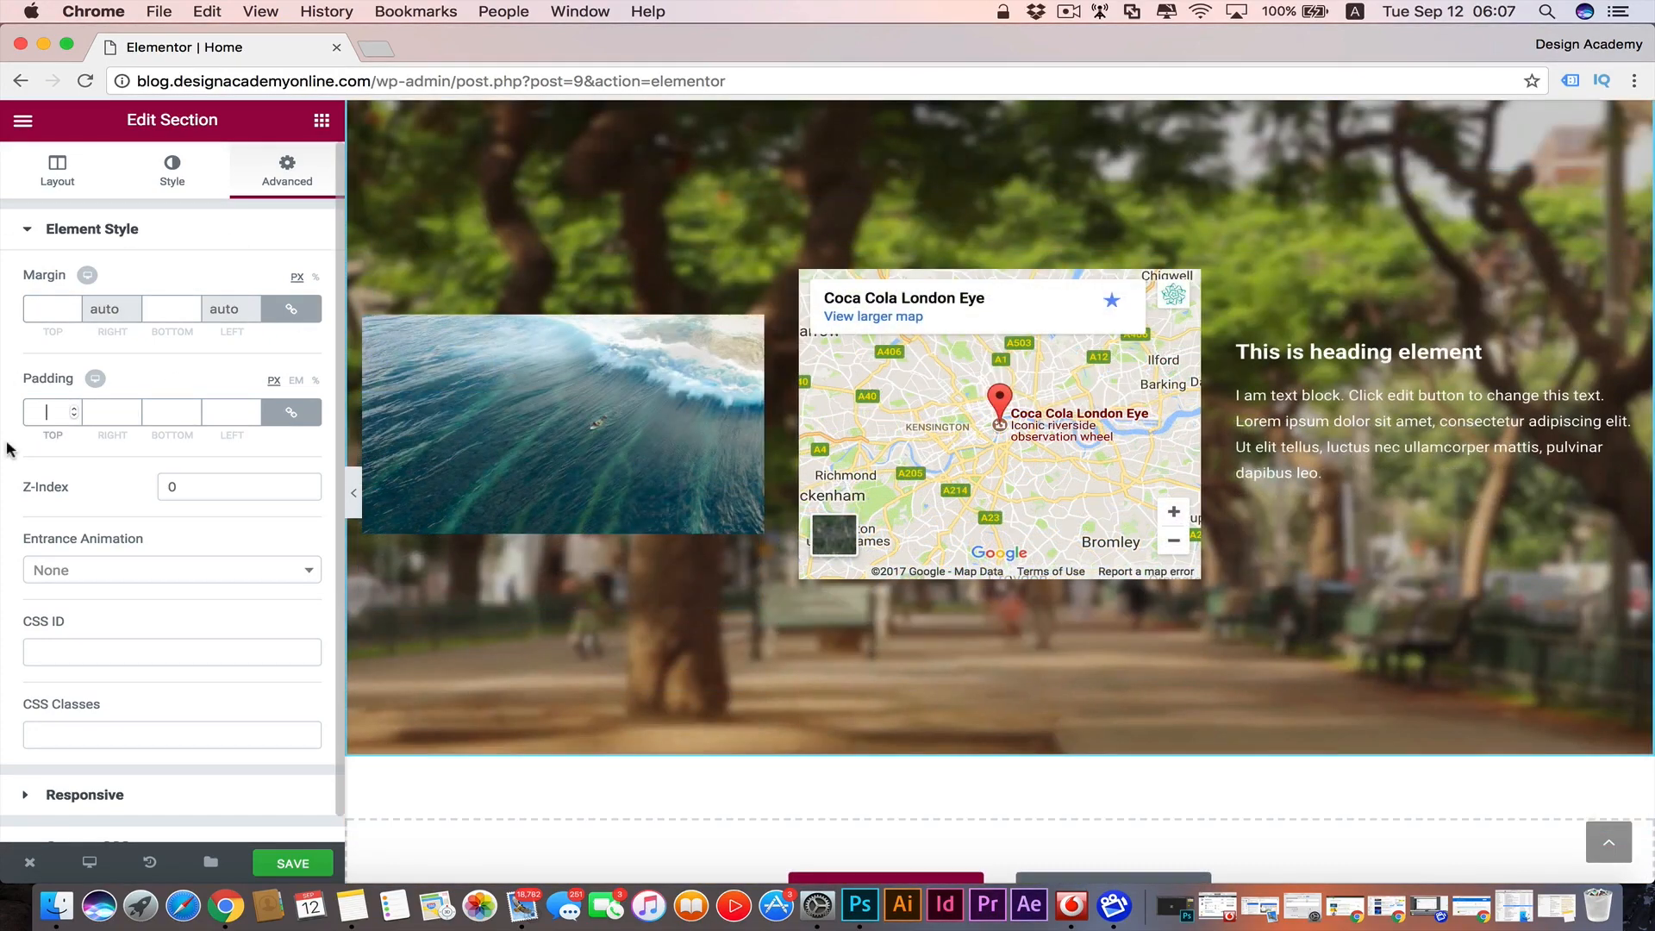
pyautogui.write('10')
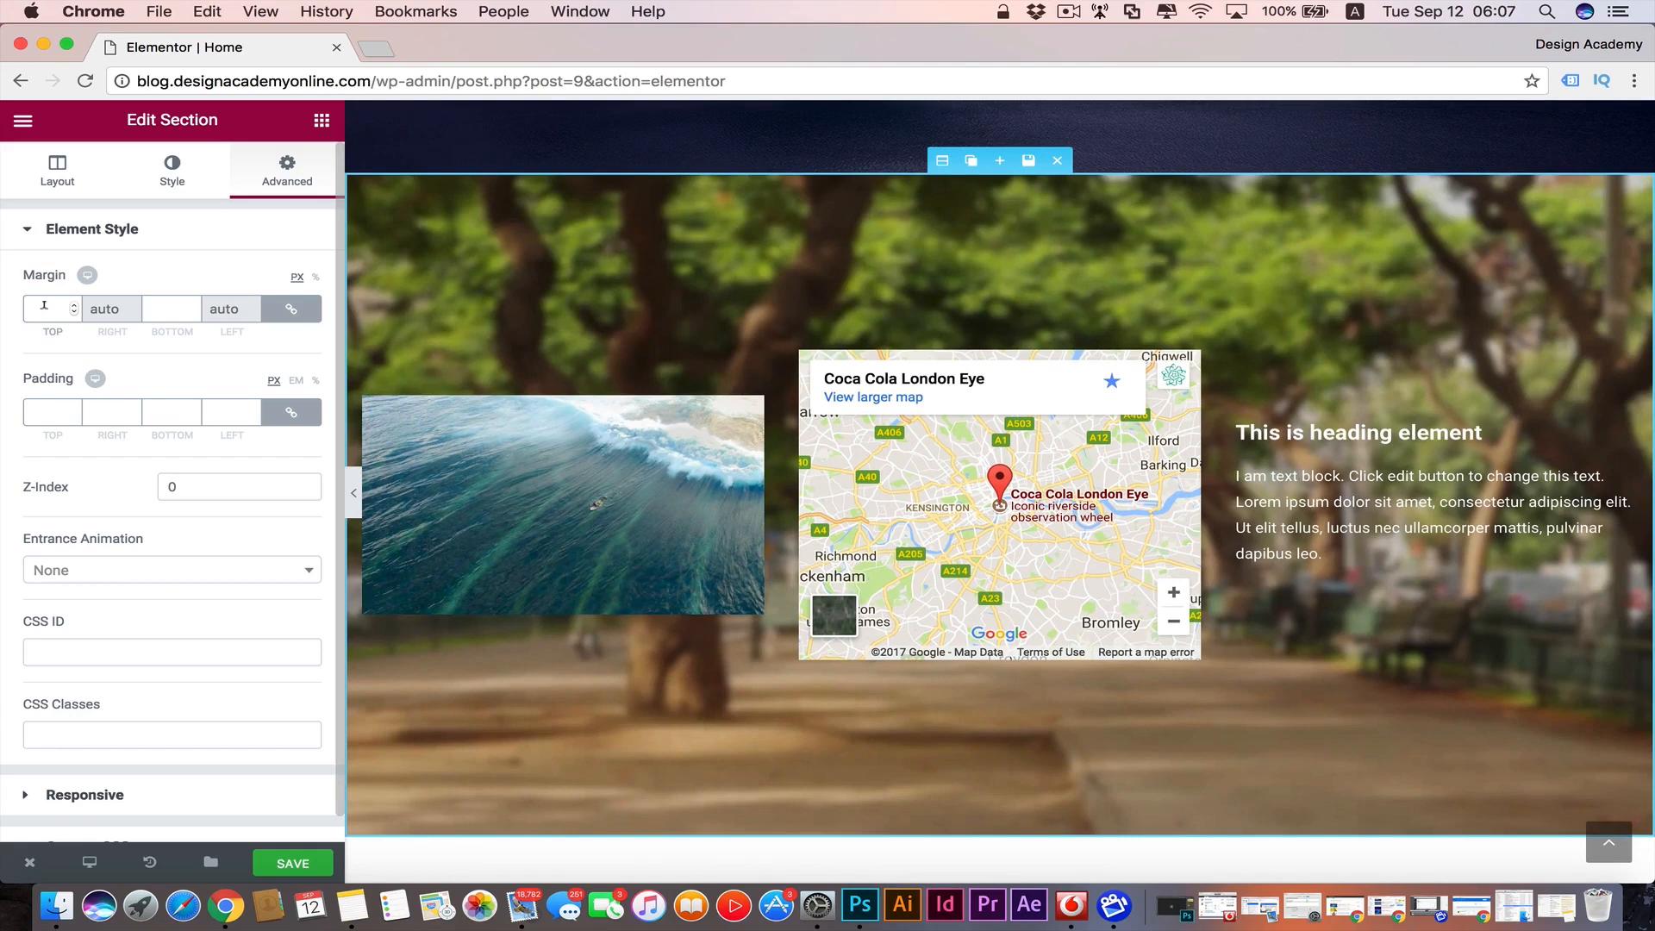
# - Try linked top and bottom margins of 10 px and 100 px on the section
pyautogui.click(44, 308)
pyautogui.write('10')
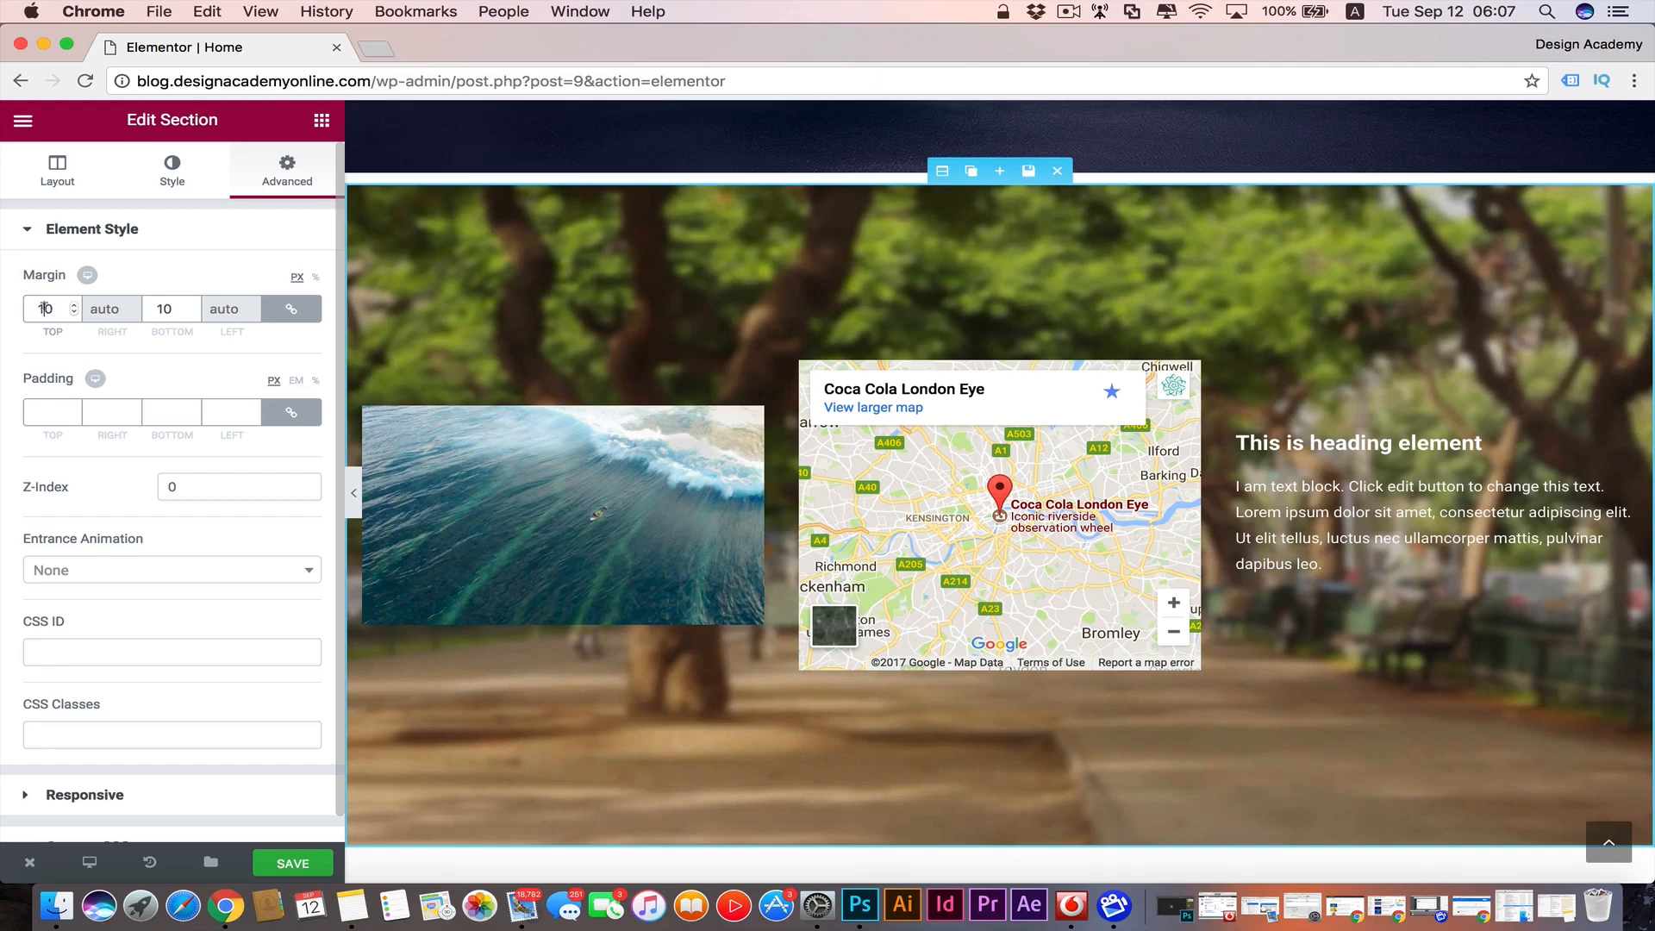
pyautogui.write('0')
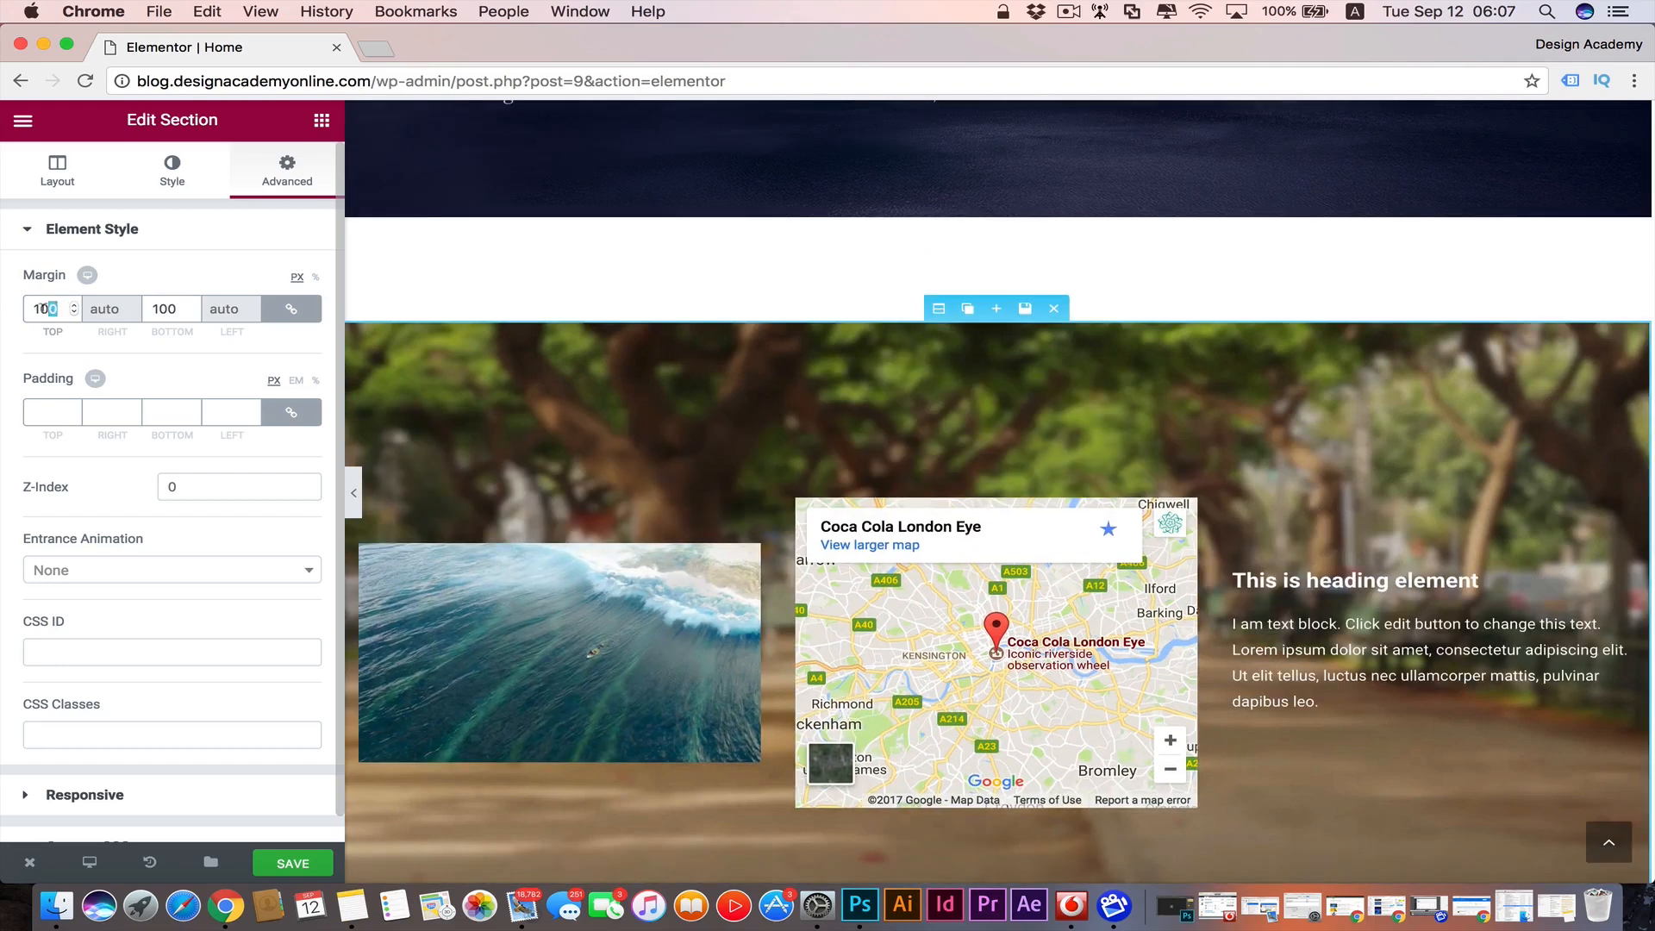
# - Try negative top and bottom margins of -20 px and -200 px, checking how the section overlaps its neighbours
pyautogui.moveTo(42, 308); pyautogui.dragTo(19, 319)
pyautogui.write('0')
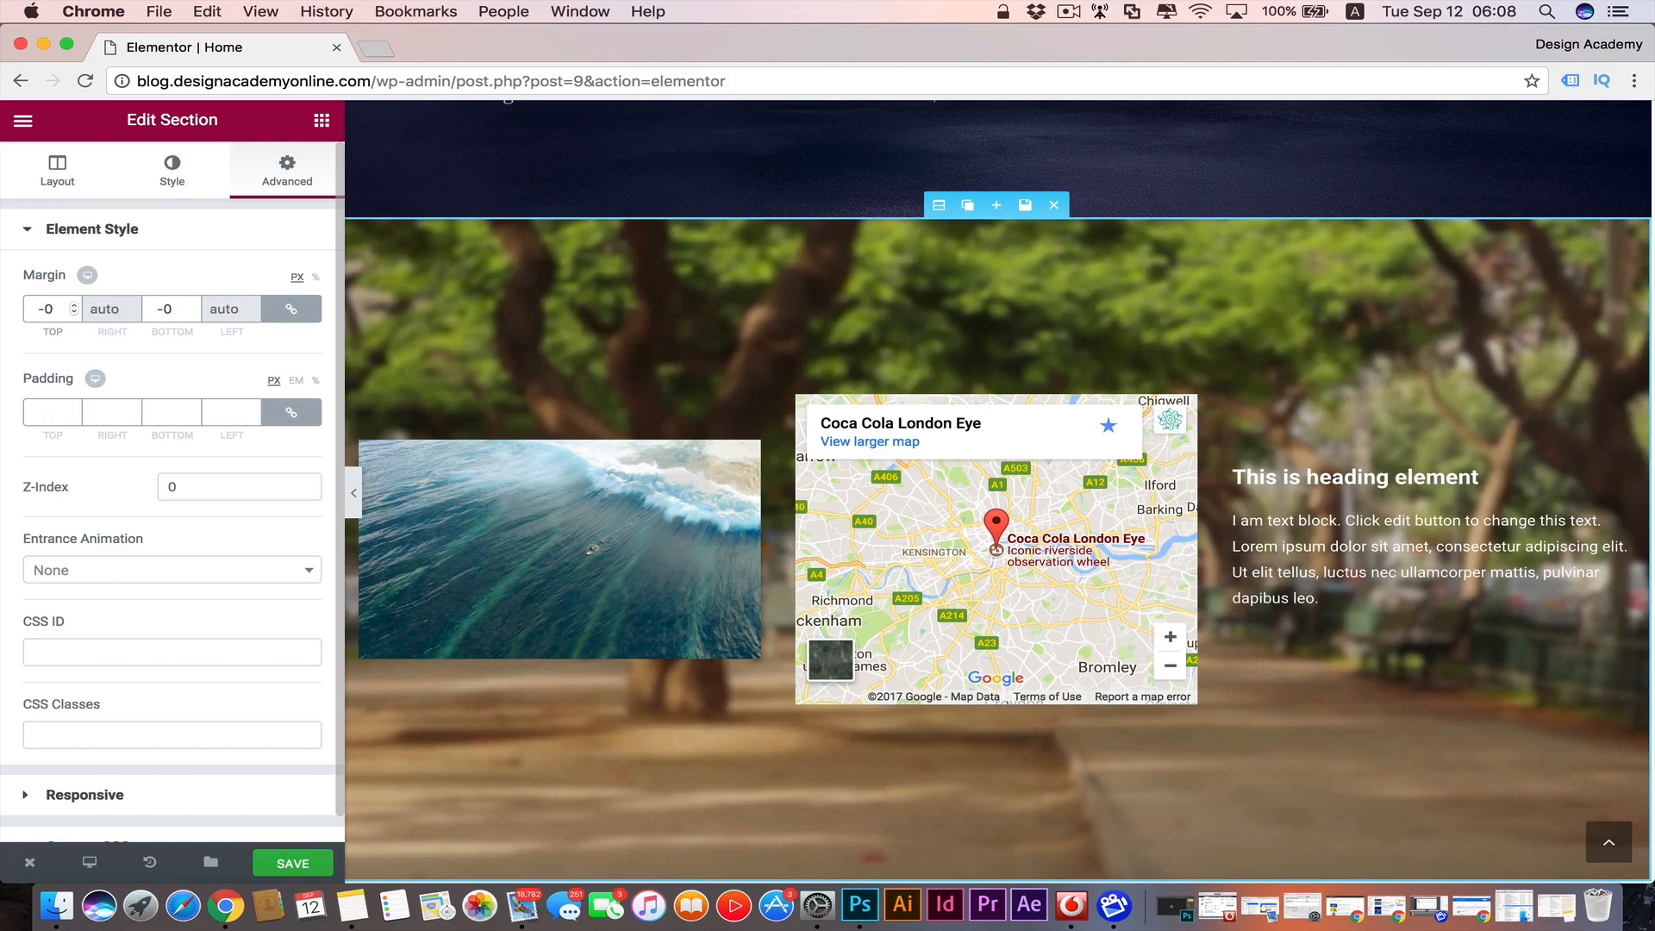
pyautogui.write('20')
pyautogui.press('BackSpace')
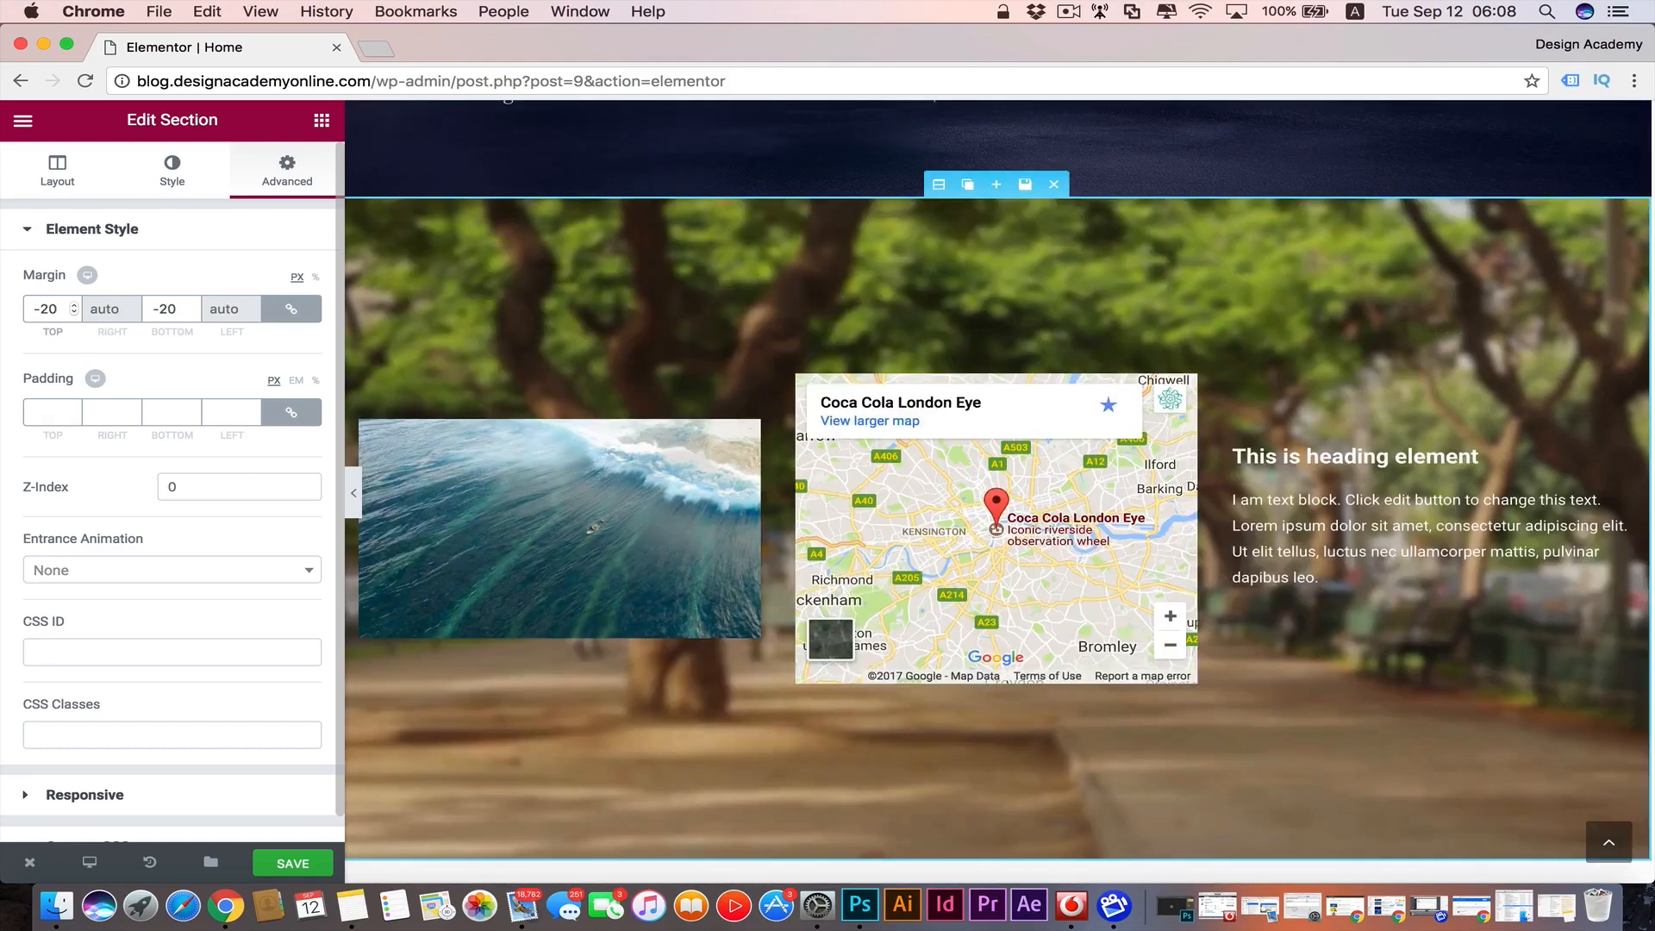
pyautogui.scroll(3, 543, 250)
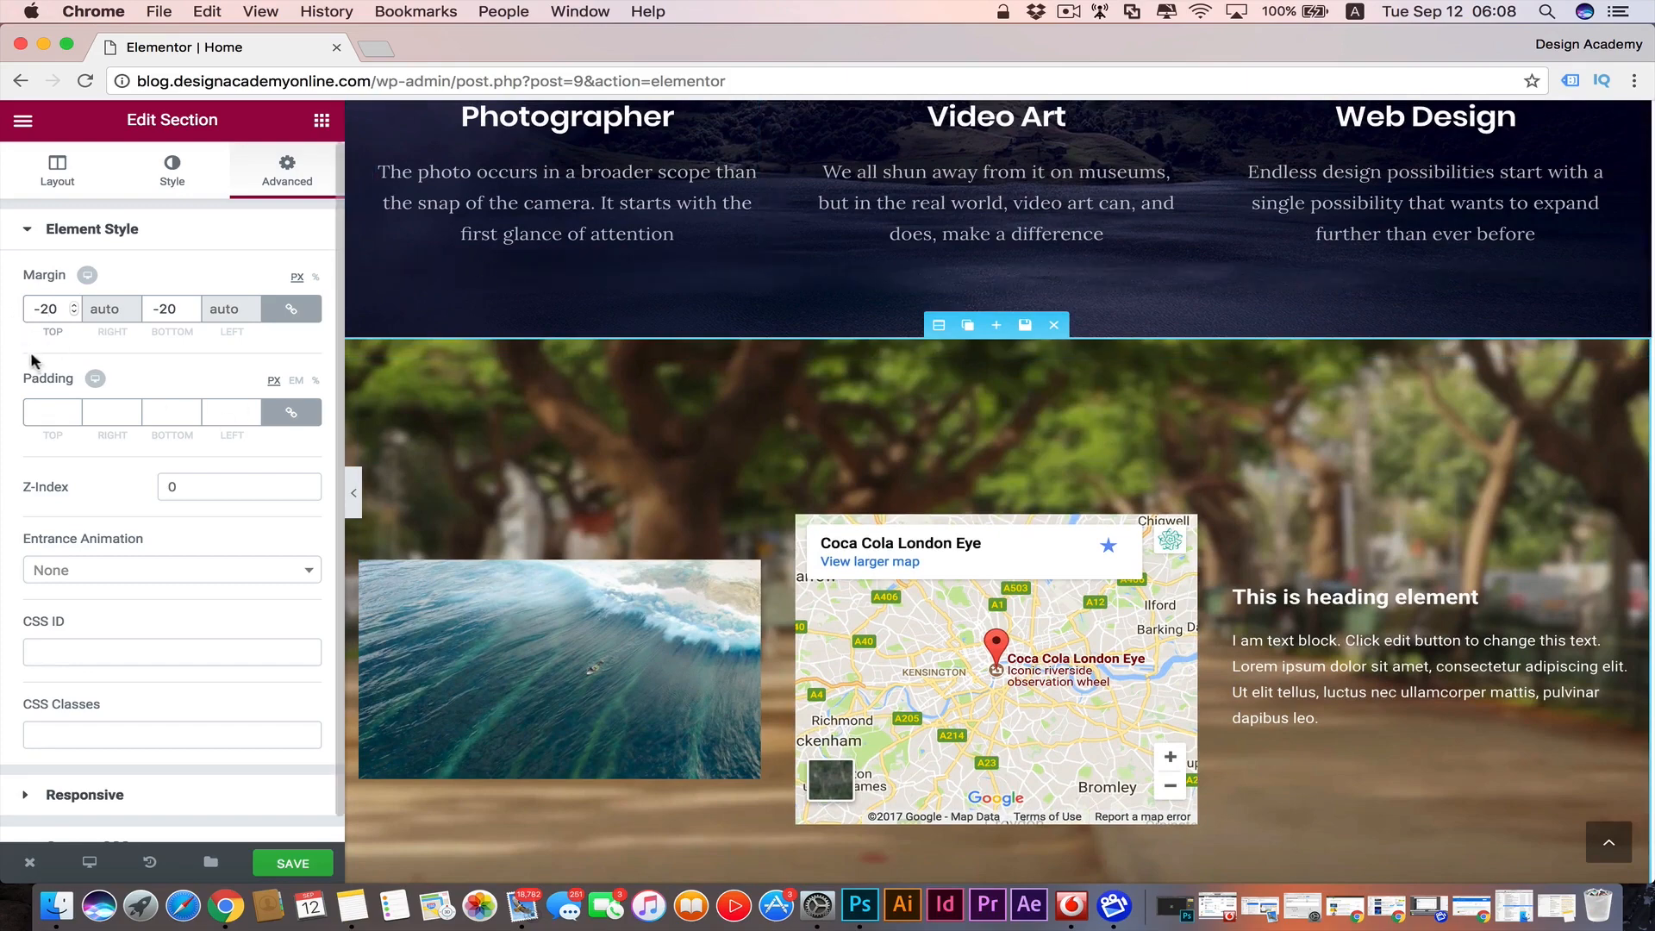
pyautogui.write('0')
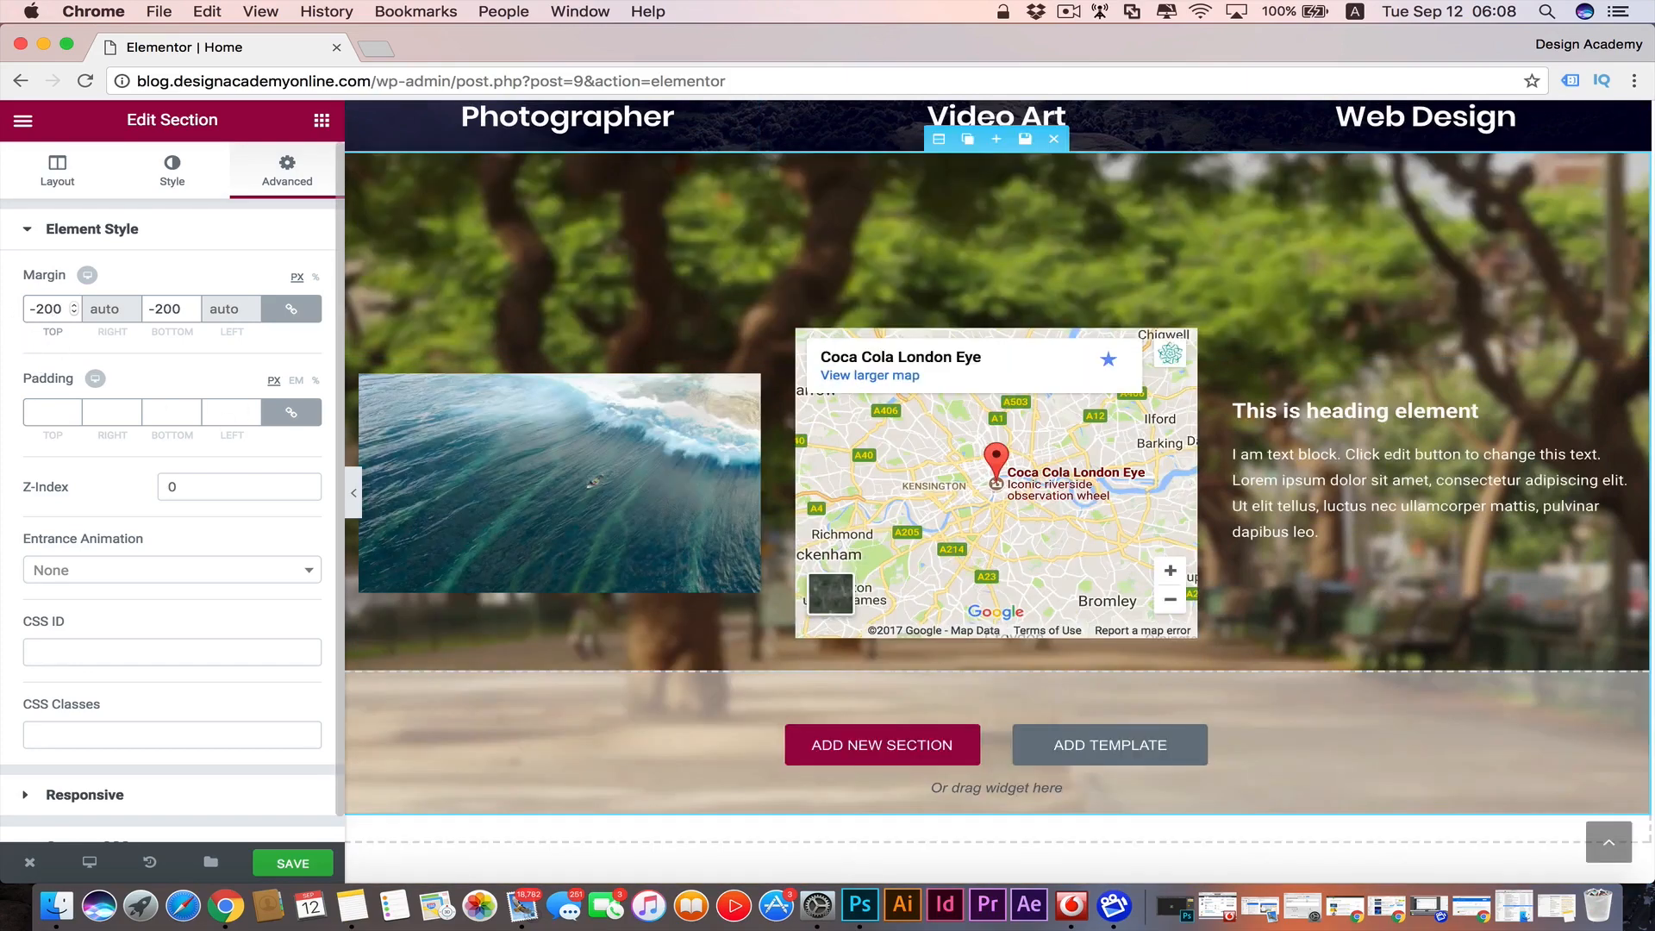
pyautogui.scroll(5, 536, 271)
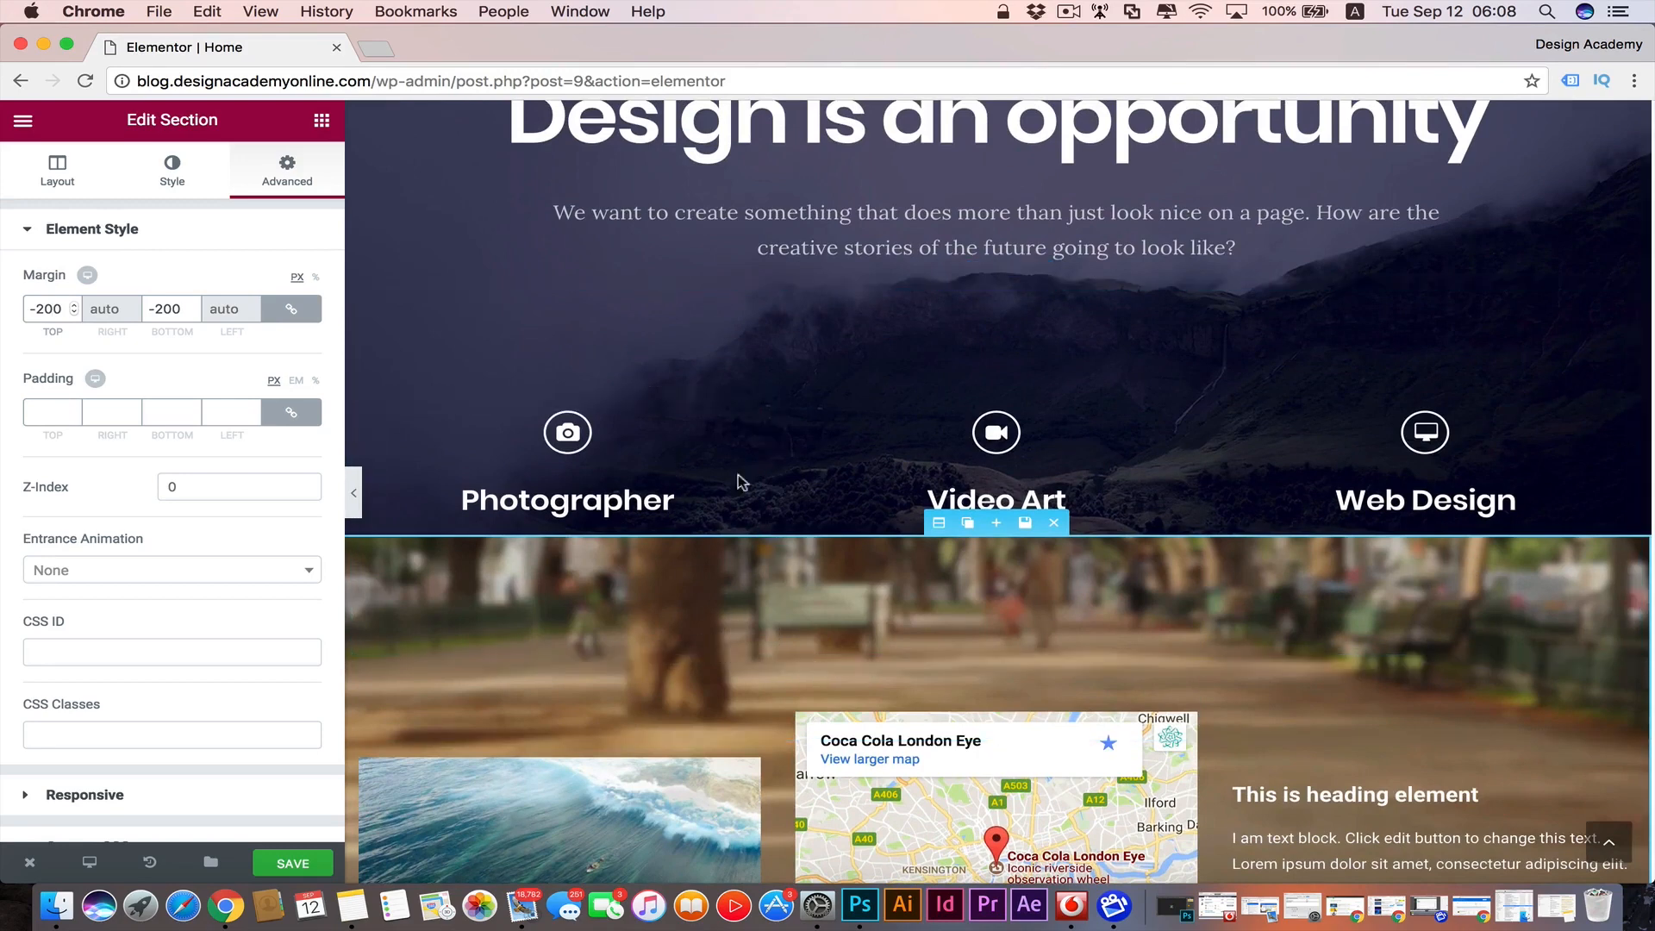
pyautogui.scroll(-2, 764, 551)
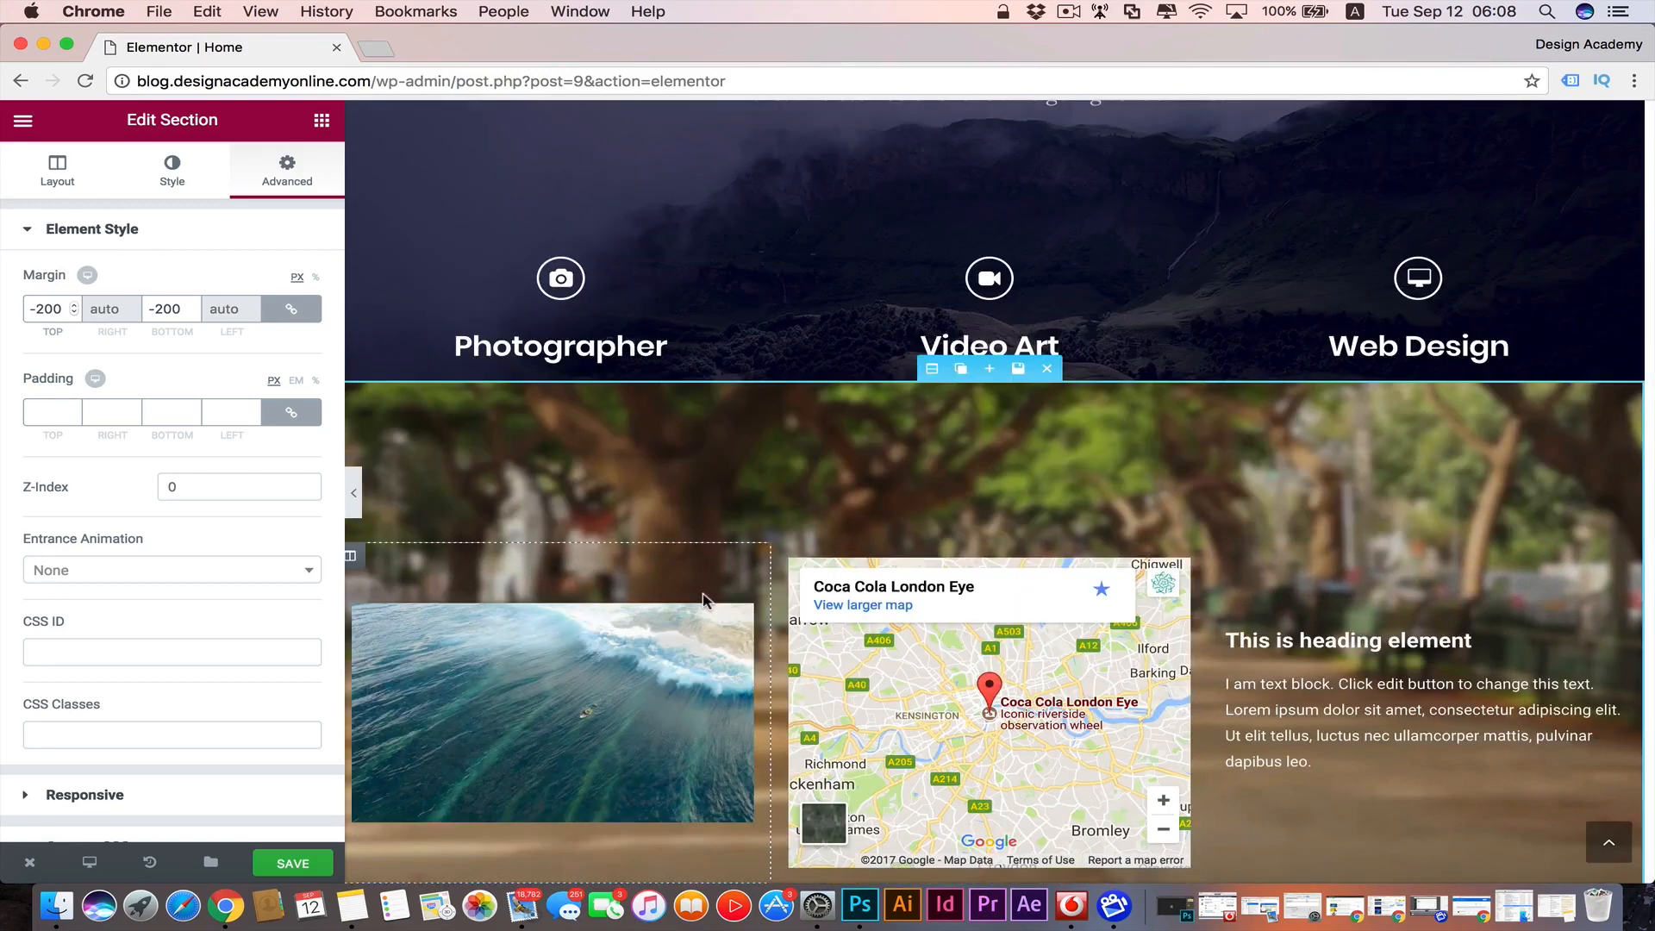
# - Set the section's top and bottom margins to 0 px
pyautogui.press('BackSpace')
pyautogui.press('BackSpace')
pyautogui.press('BackSpace')
pyautogui.press('BackSpace')
pyautogui.write('0')
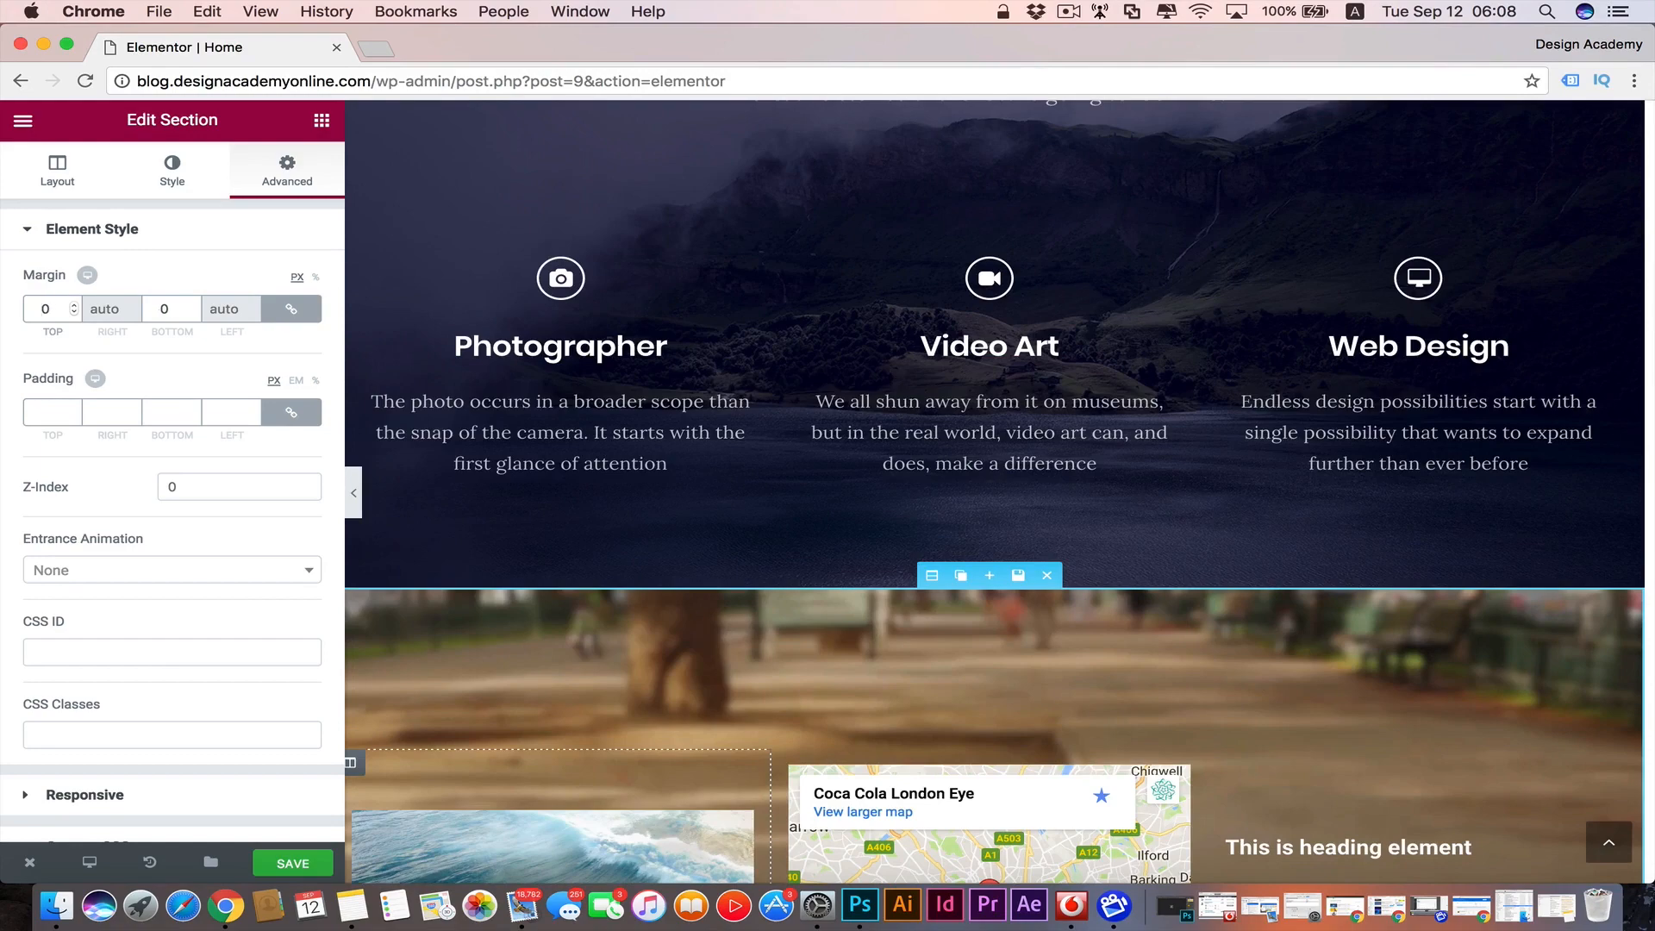
pyautogui.scroll(-5, 693, 595)
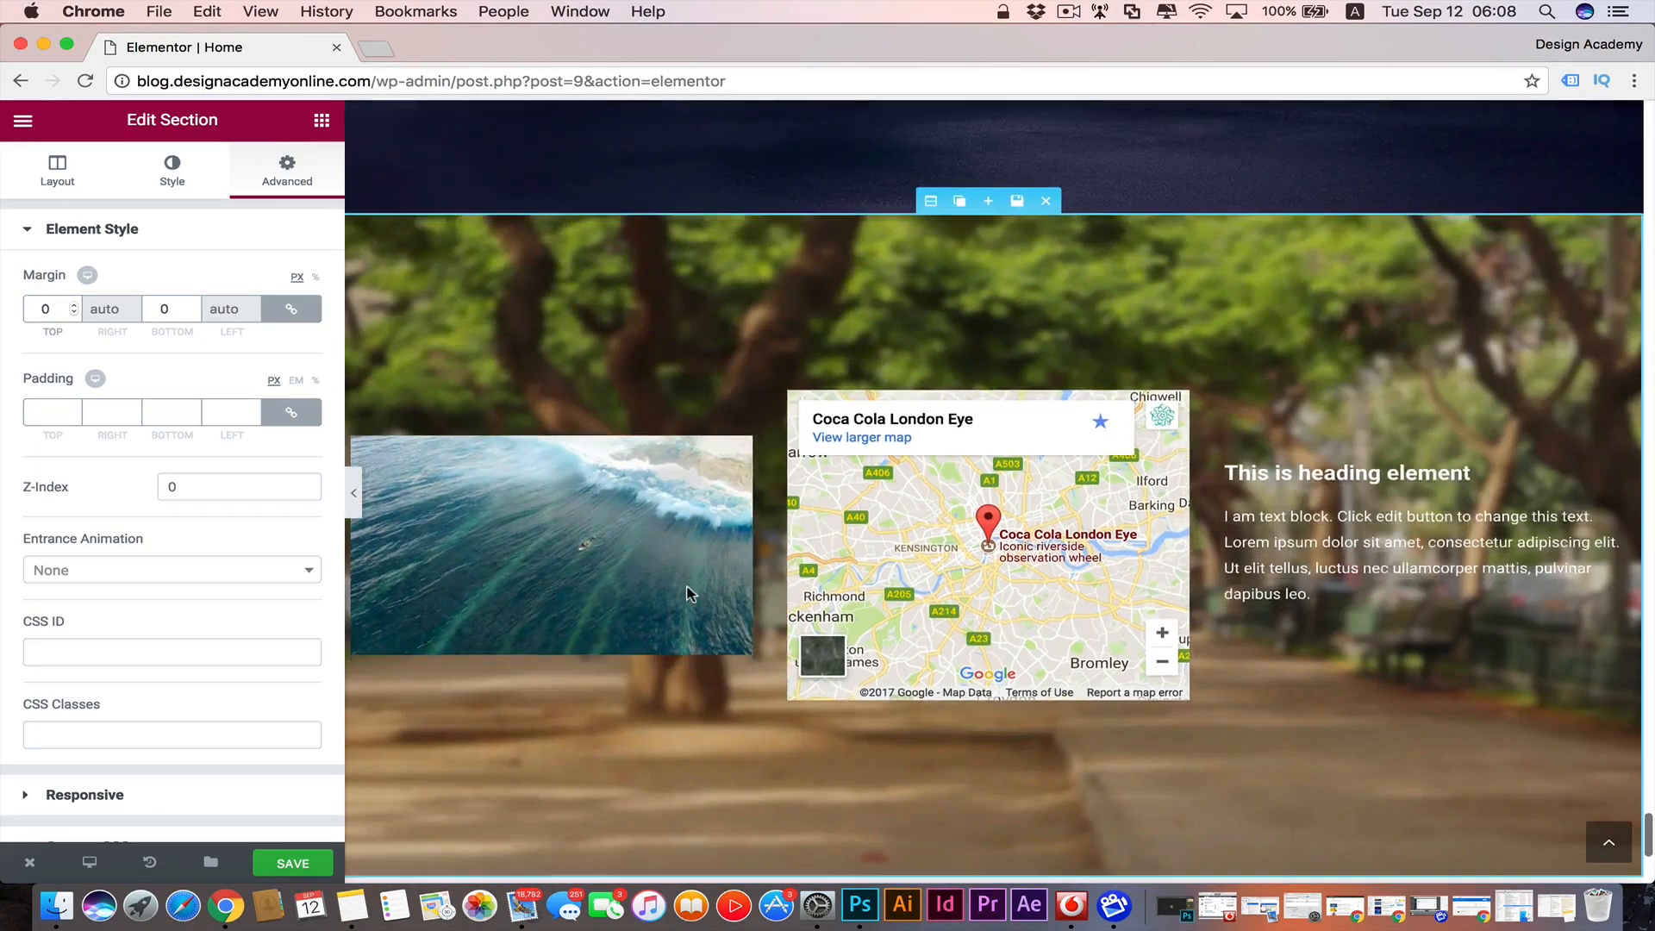
# - Unlink the section's margin values so the top and bottom margins can be set separately, and review the section's spacing against its neighbours
pyautogui.scroll(-2, 691, 594)
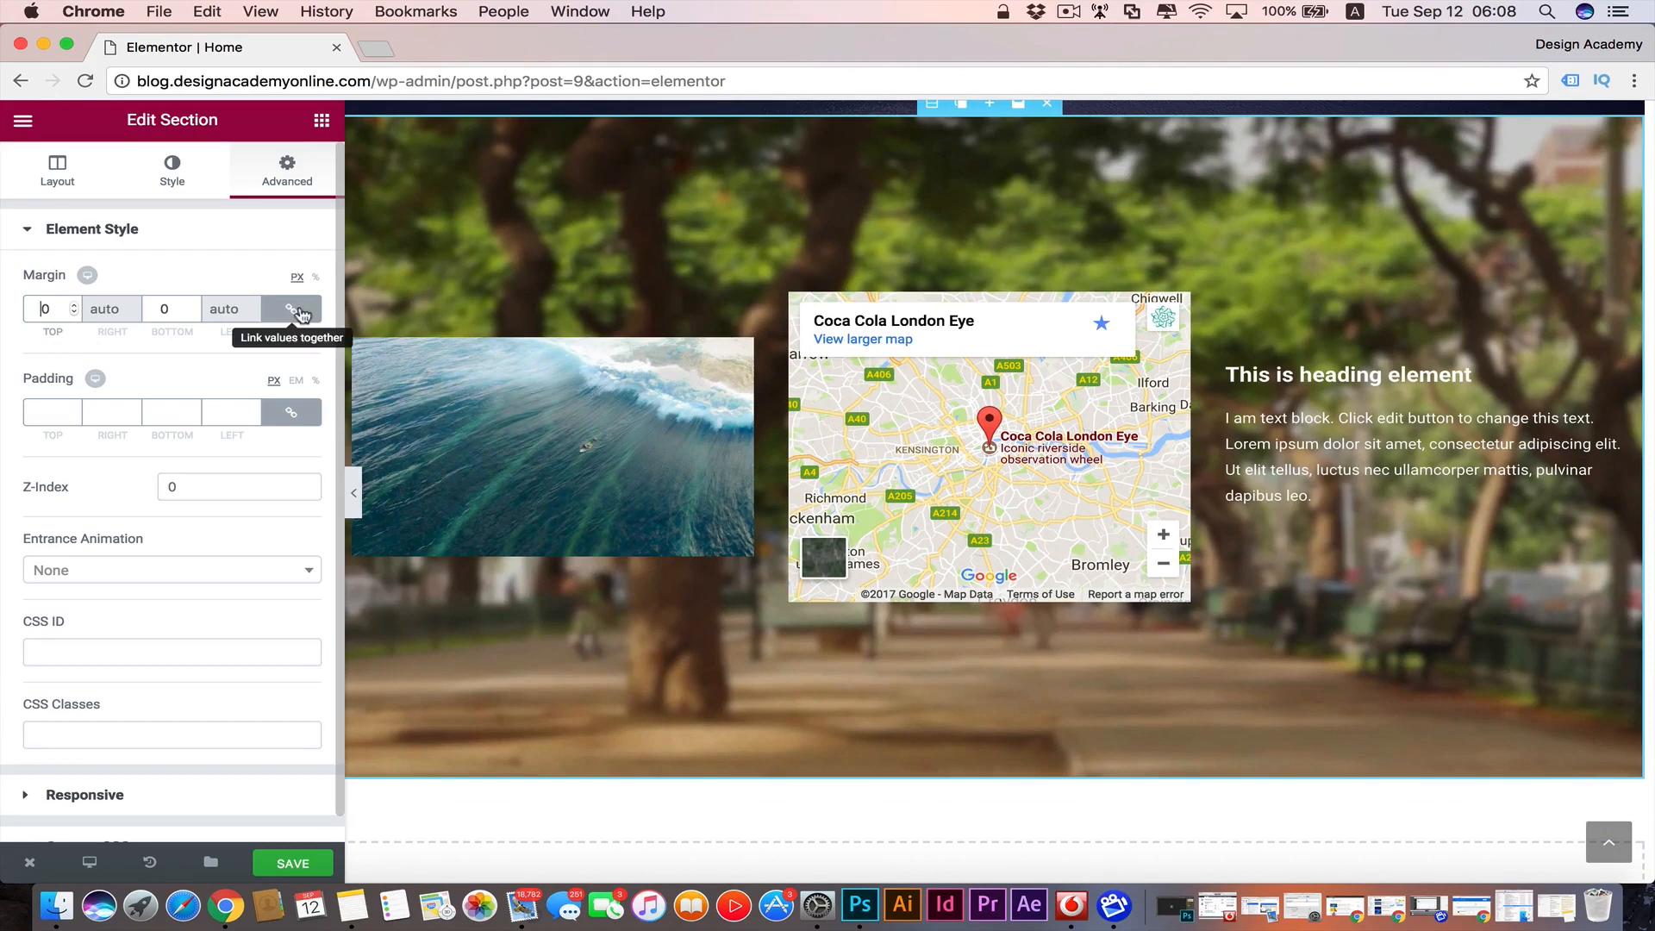
pyautogui.click(298, 311)
pyautogui.click(42, 312)
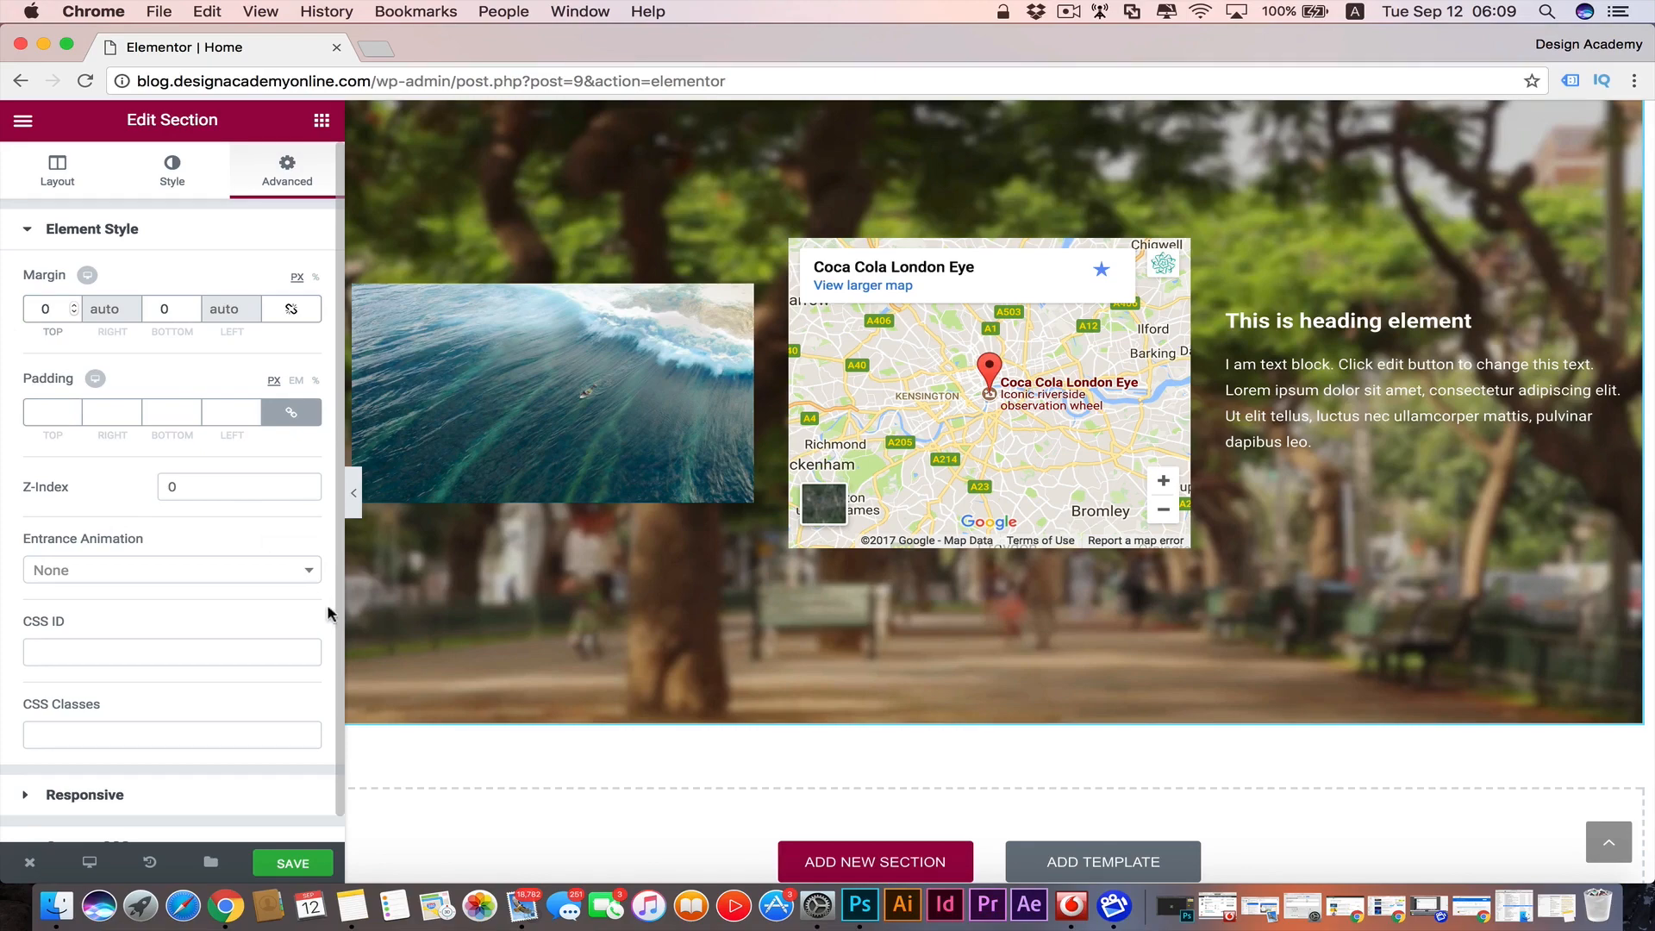
pyautogui.scroll(5, 598, 510)
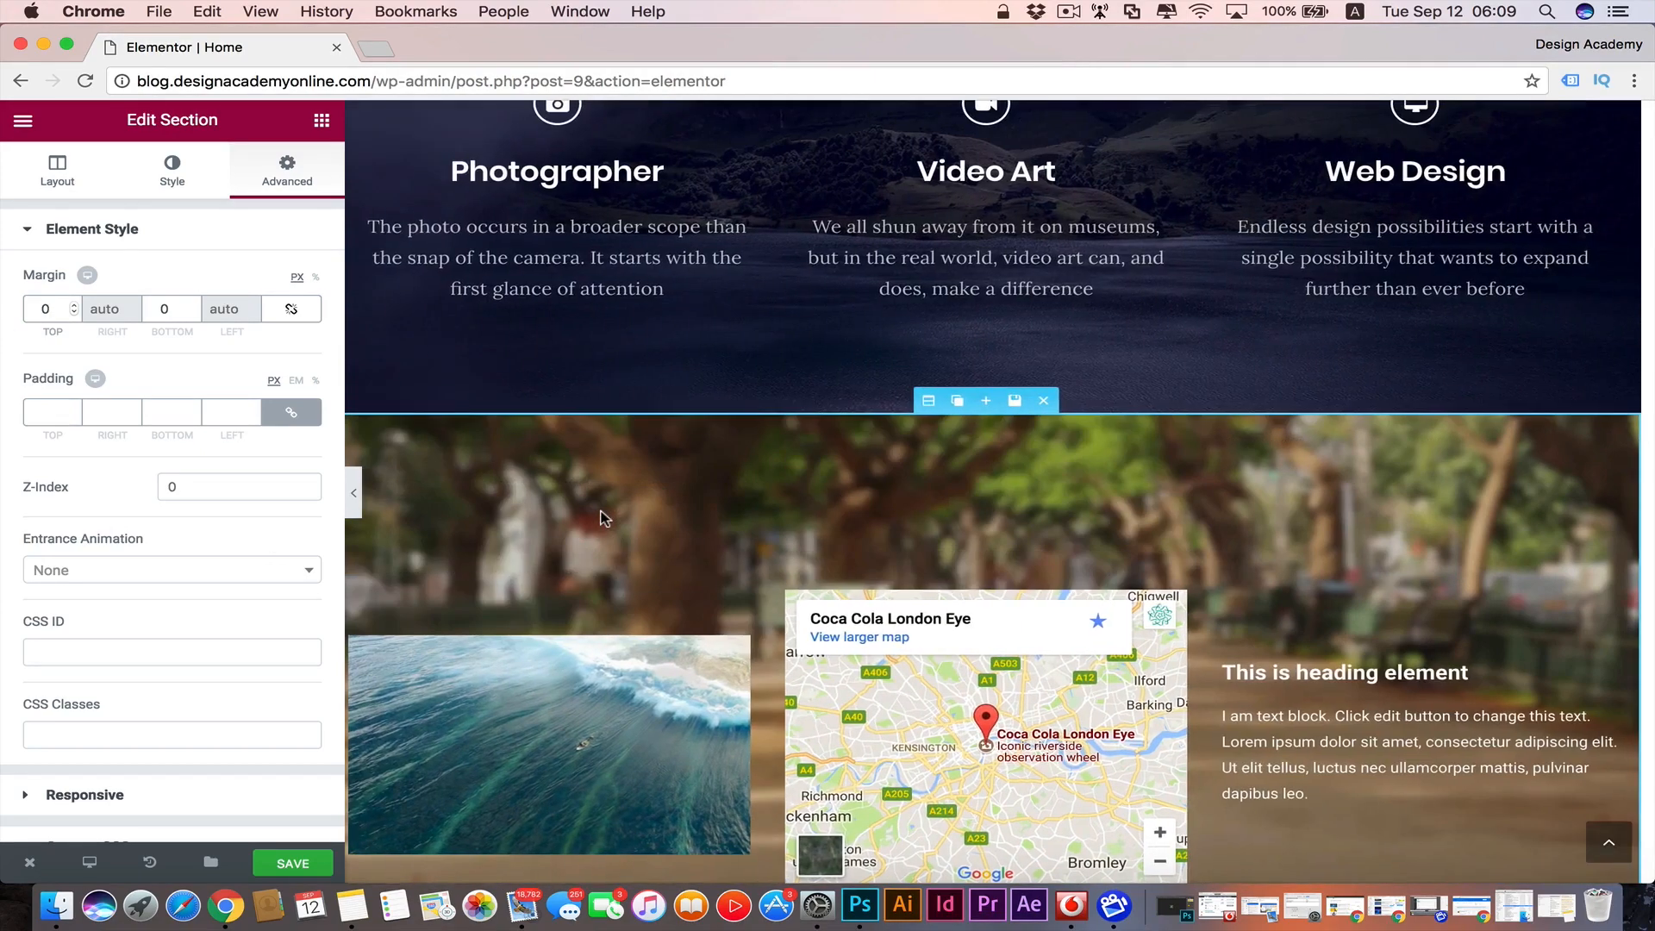
pyautogui.scroll(-2, 603, 517)
pyautogui.scroll(-5, 604, 517)
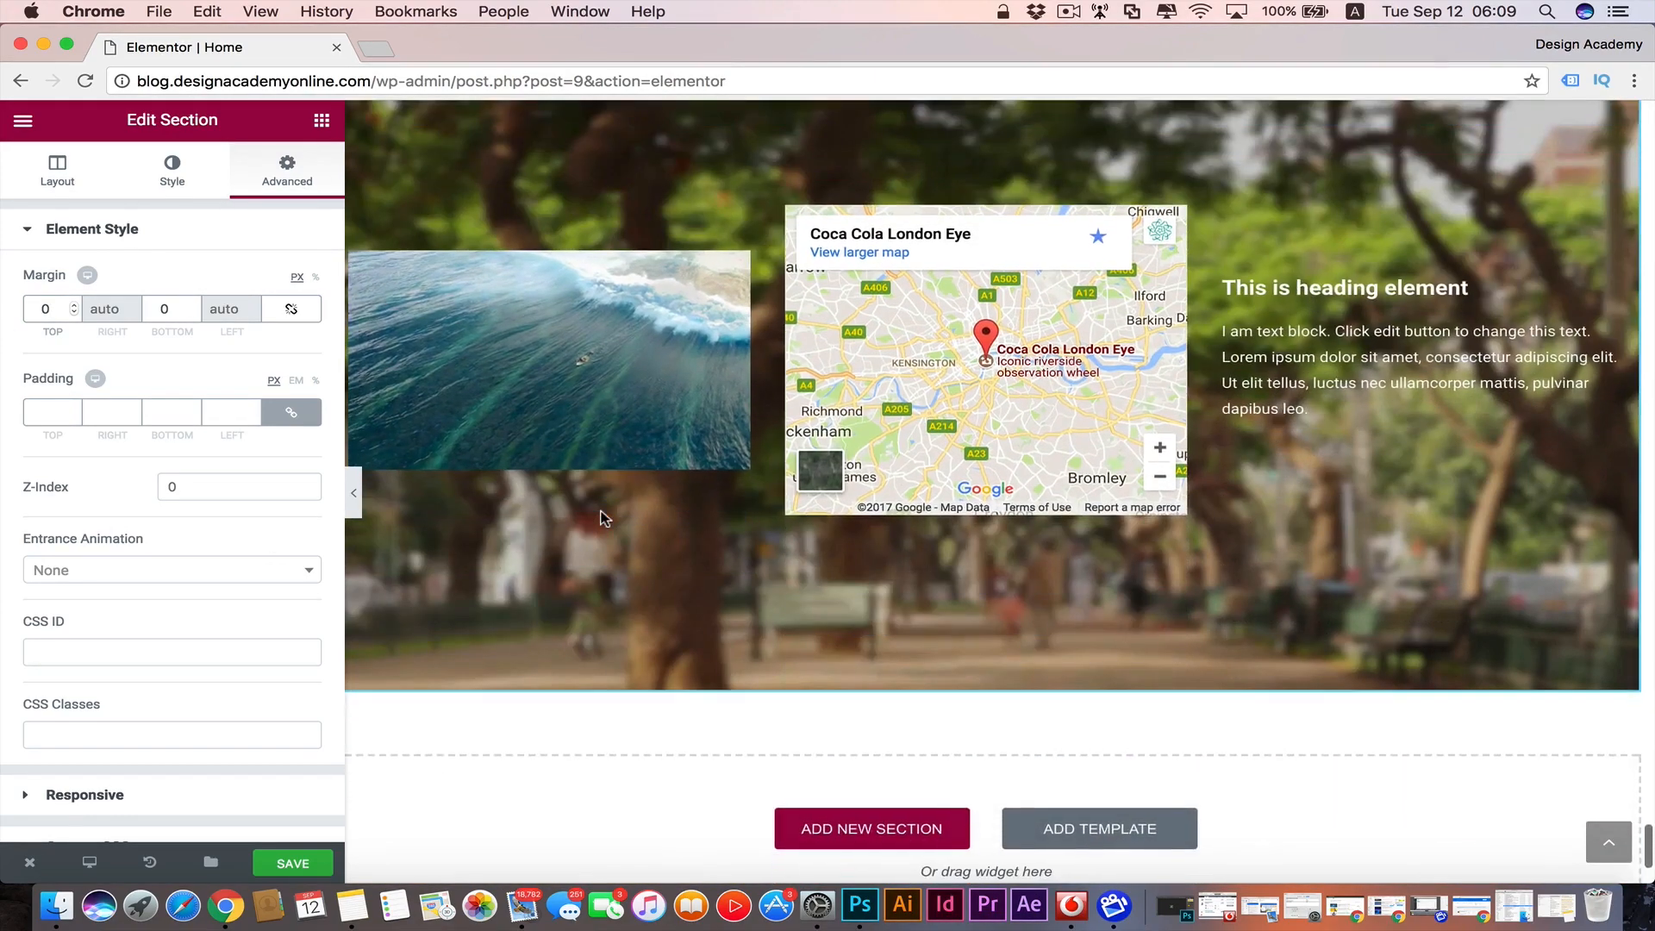
# - Give the section a Fade In entrance animation with a Fast animation duration
pyautogui.click(311, 570)
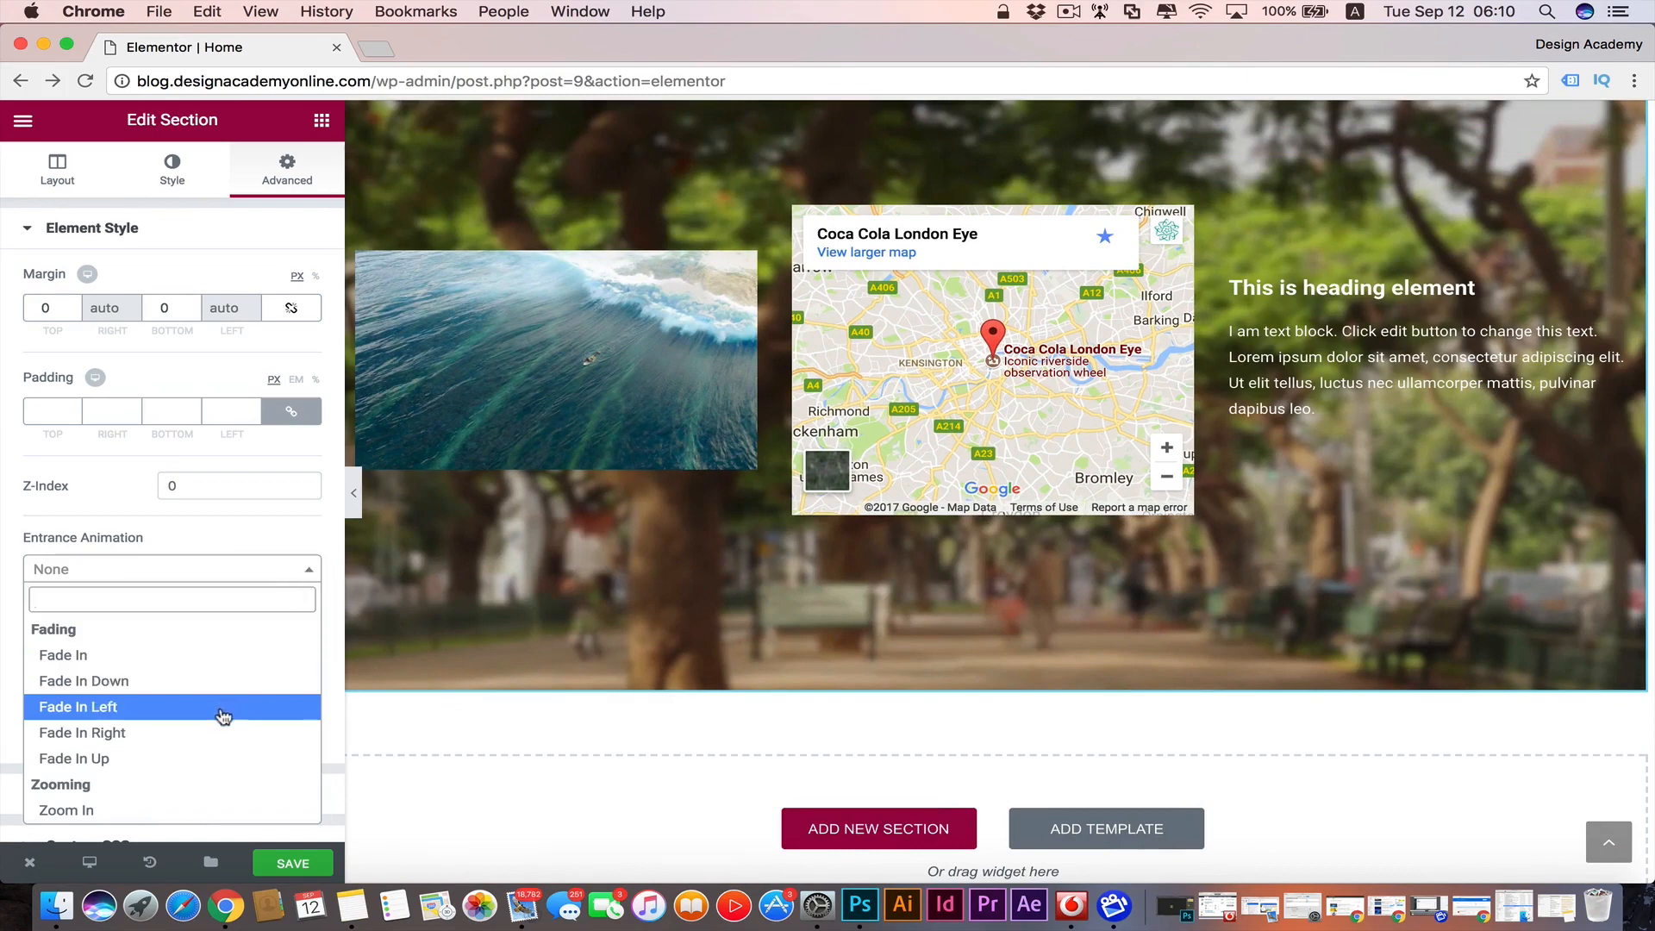
pyautogui.click(230, 662)
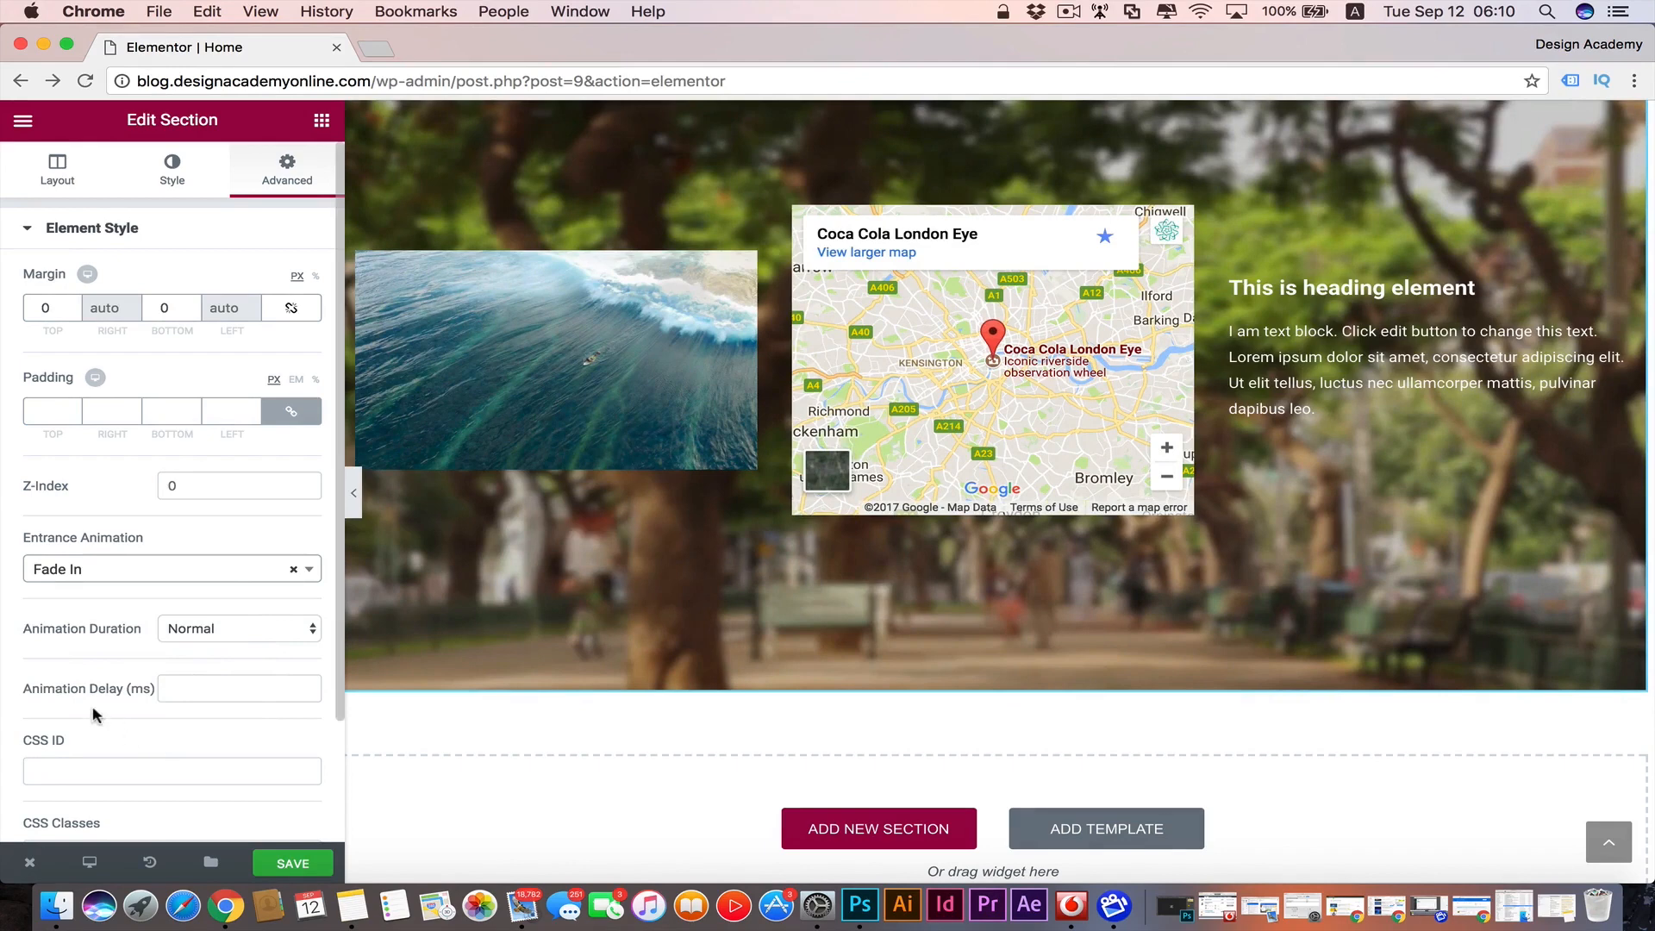
pyautogui.scroll(-2, 98, 718)
pyautogui.click(313, 593)
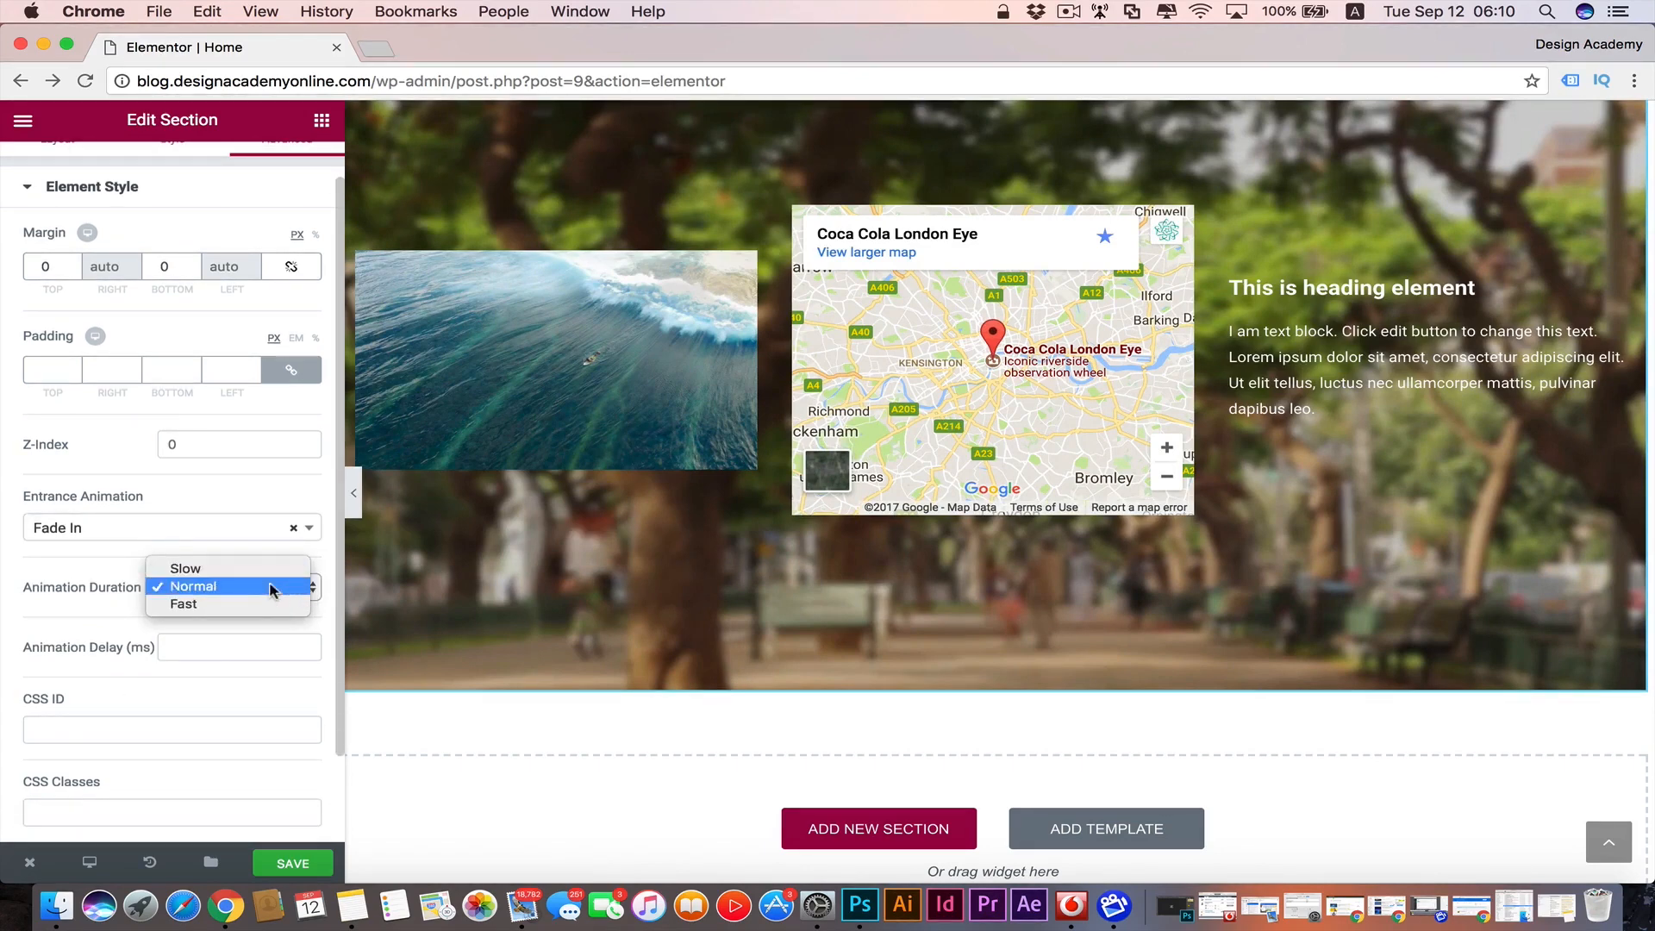
pyautogui.click(254, 605)
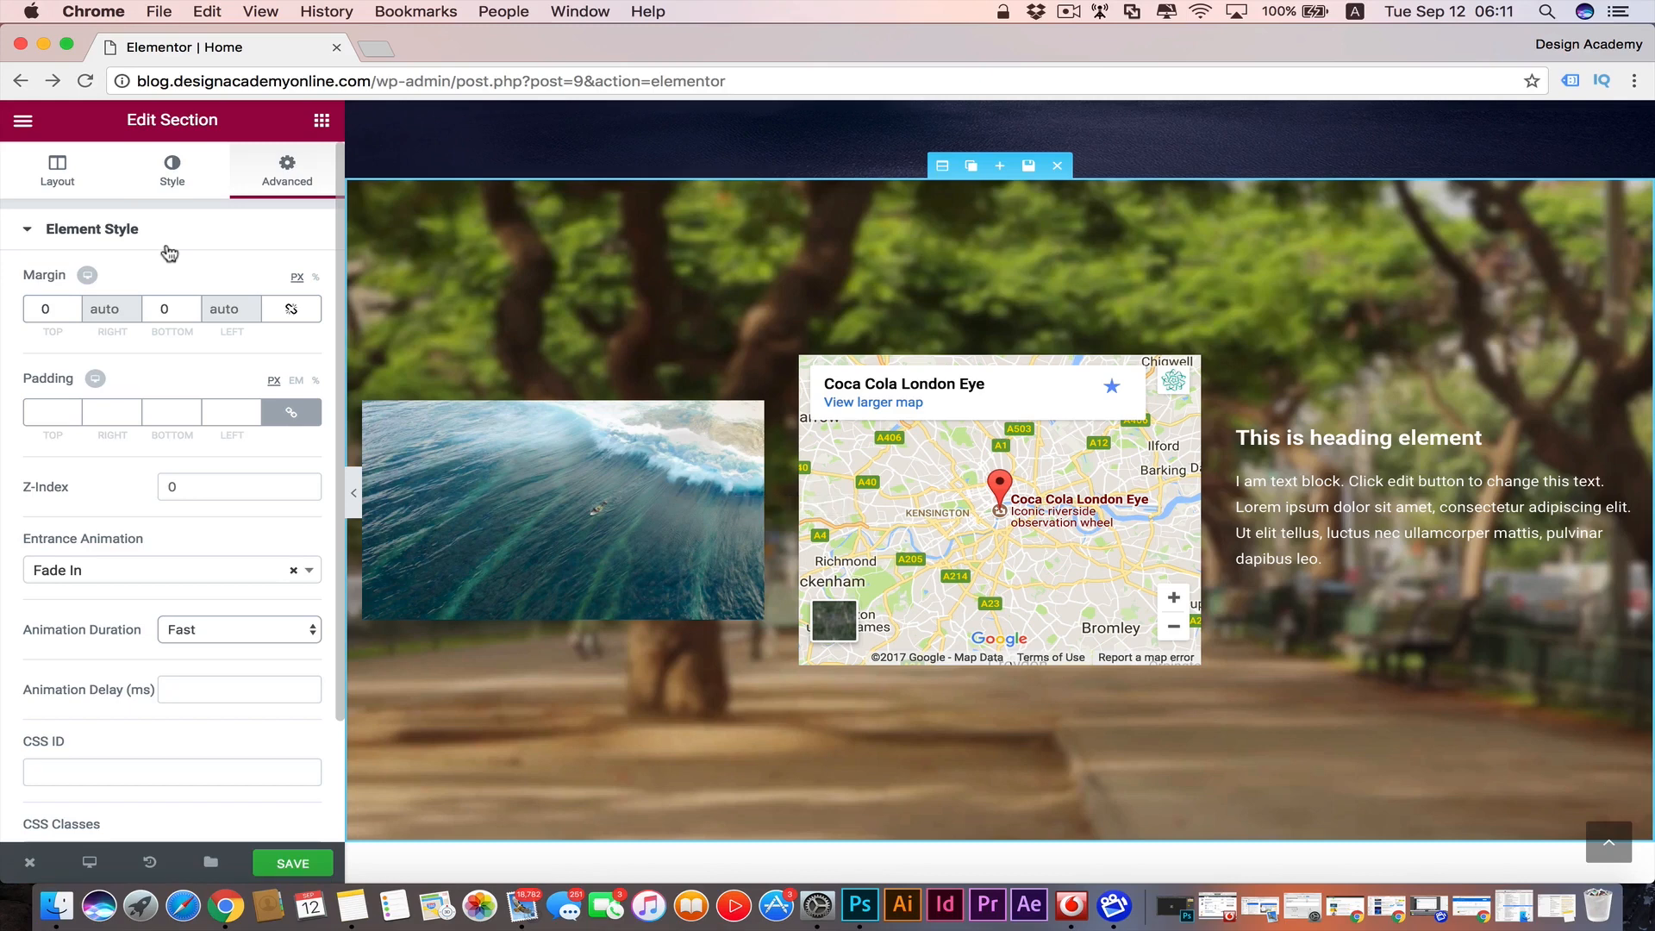
# - Open the settings of the ocean wave image widget in the section
pyautogui.click(689, 576)
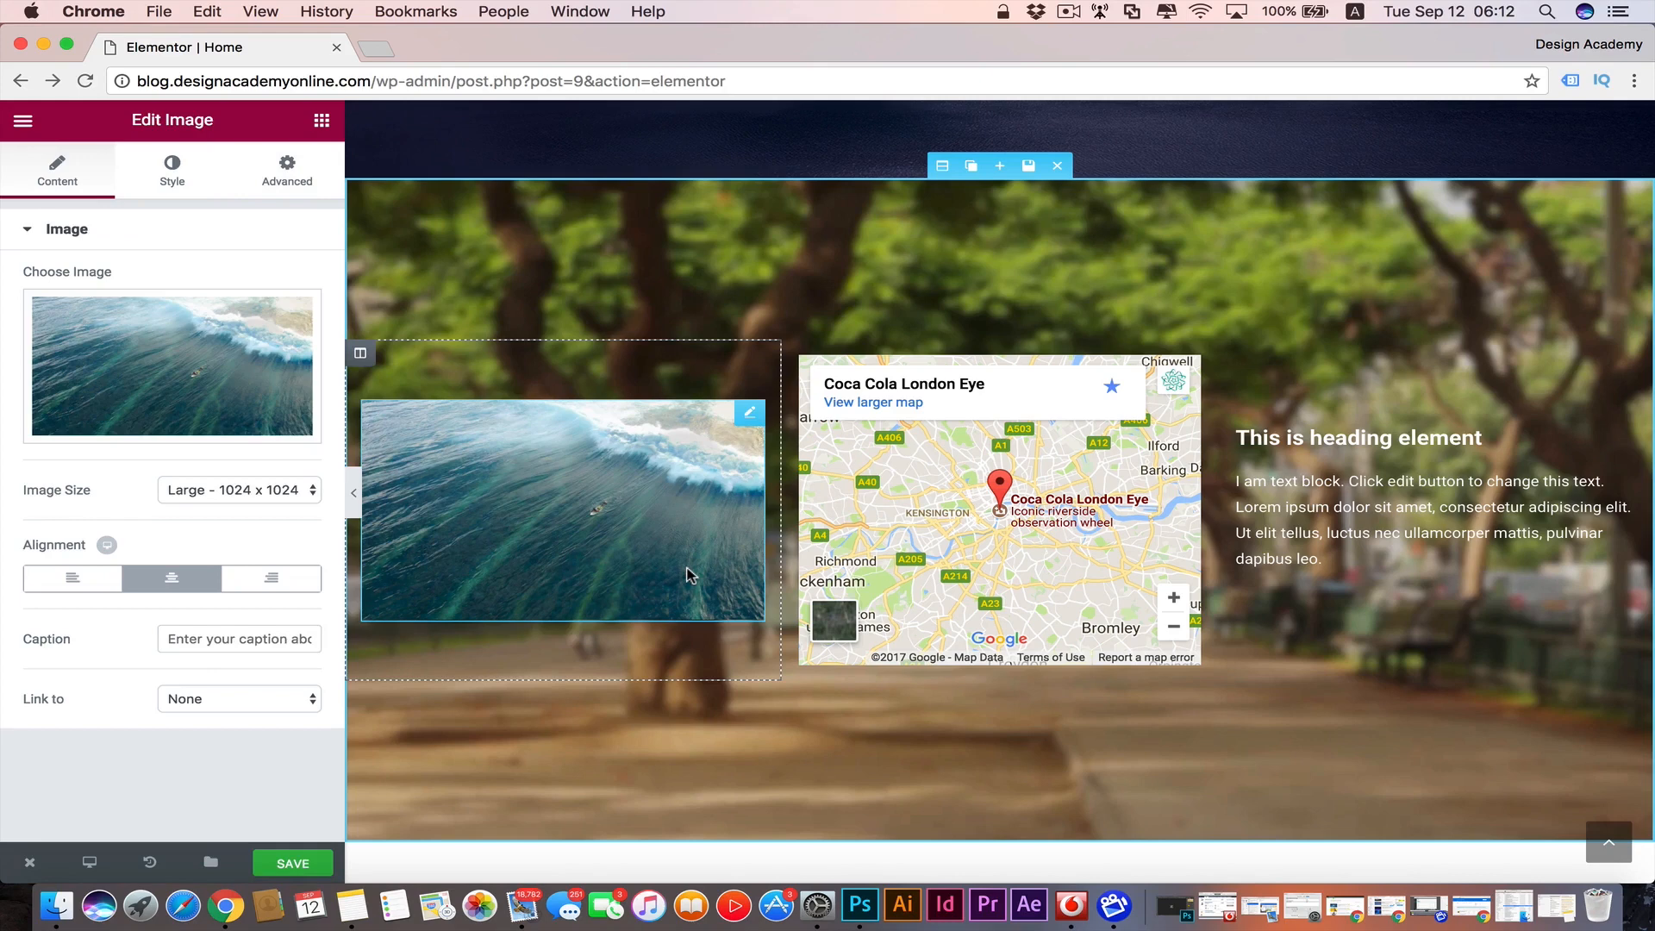